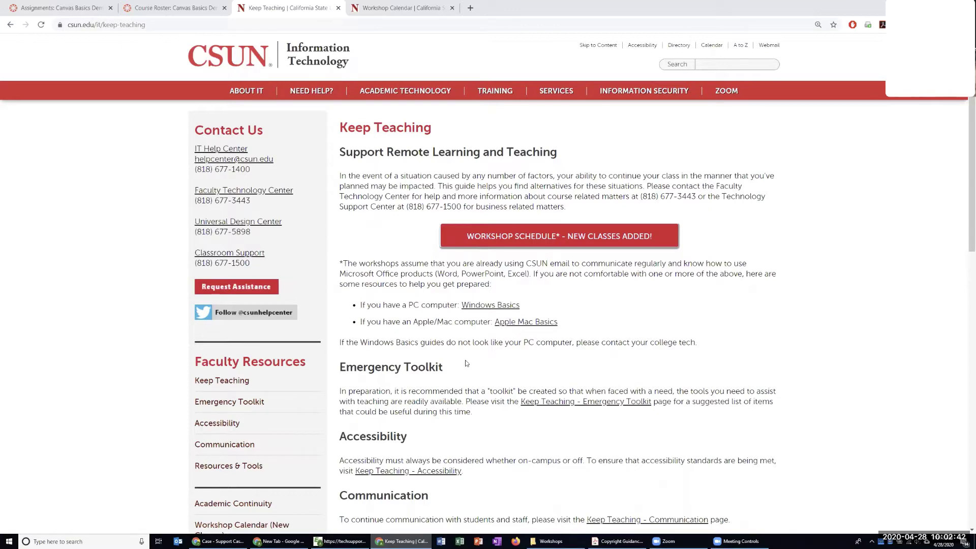
Examine the Keep Teaching page from its workshop schedule down to the Technical Support contacts and hours.
scroll(467, 362, down, 3)
scroll(465, 363, up, 1)
scroll(465, 363, down, 2)
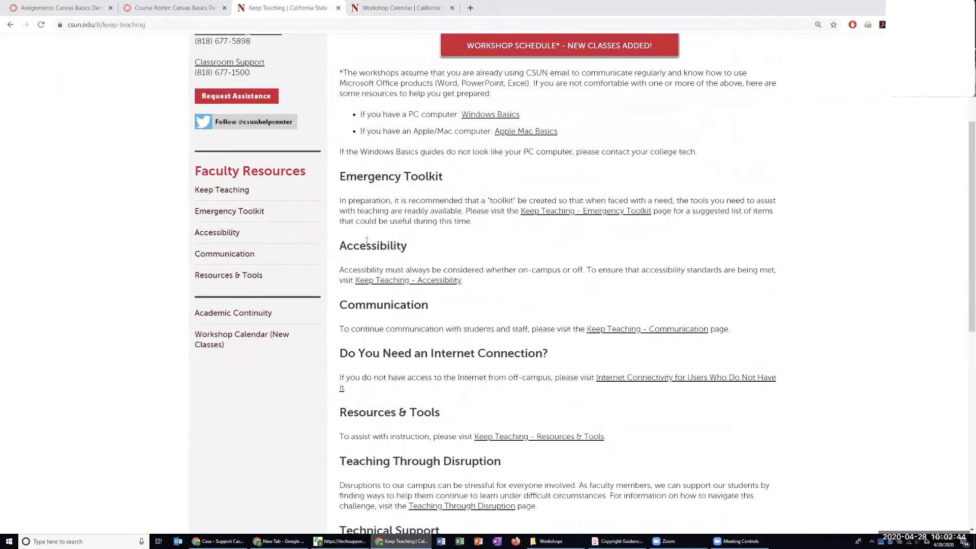
scroll(459, 315, down, 3)
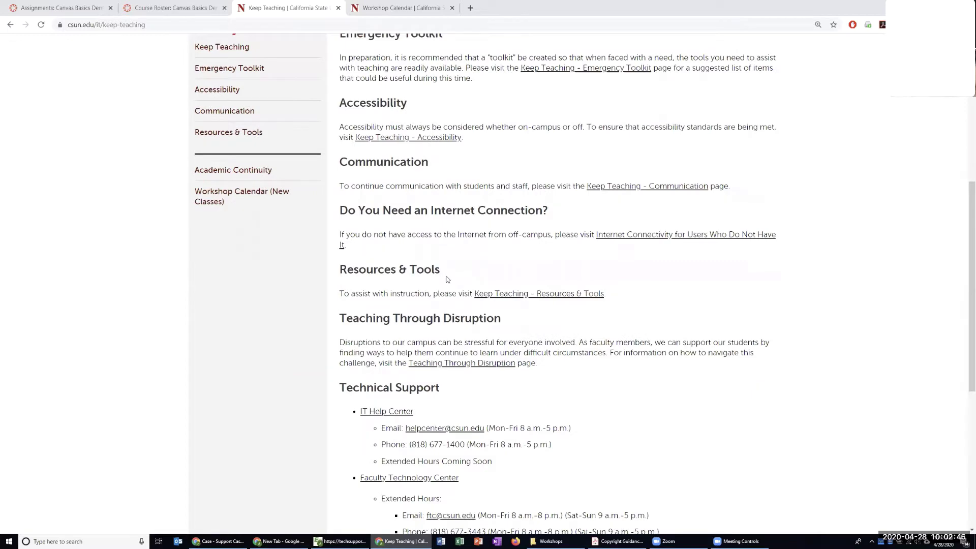
scroll(447, 279, down, 2)
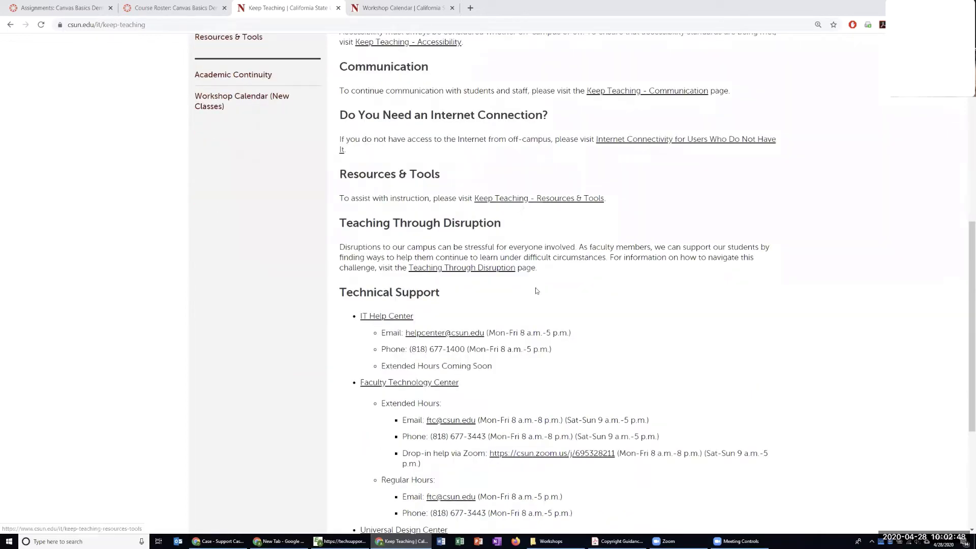
scroll(392, 132, down, 4)
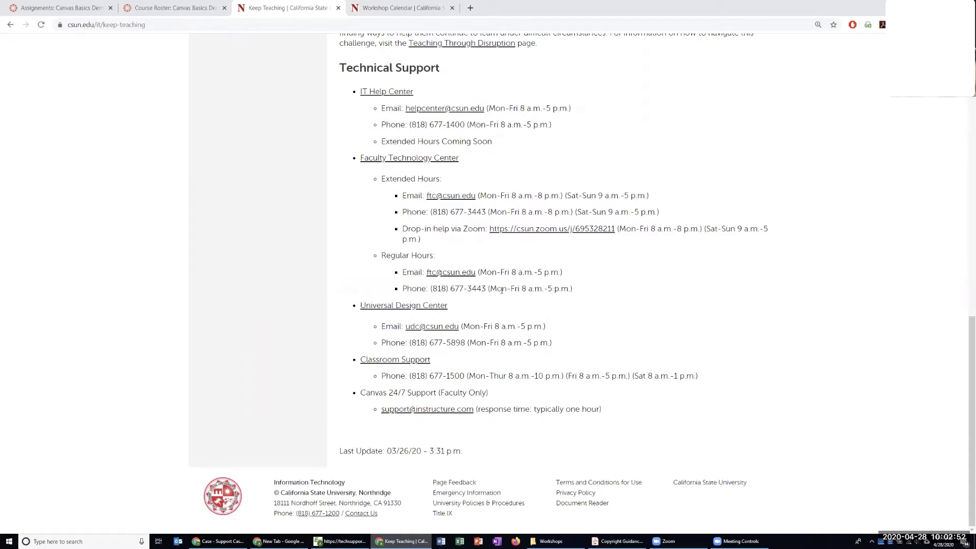
scroll(507, 304, up, 1)
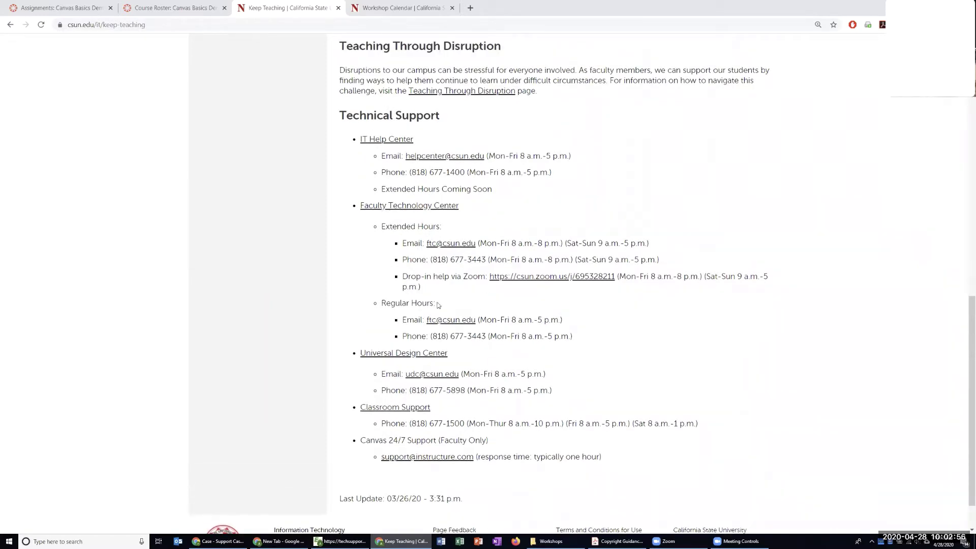
scroll(439, 305, up, 1)
scroll(437, 305, up, 2)
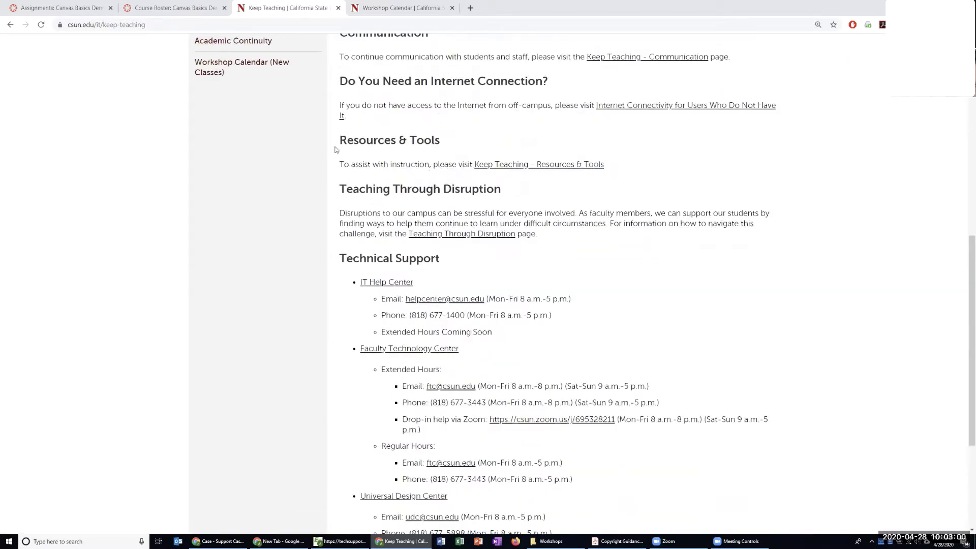
Open the Keep Teaching - Resources & Tools page and review the guides in its Canvas section, collapsing the section when done.
drag(338, 143, 650, 159)
click(542, 170)
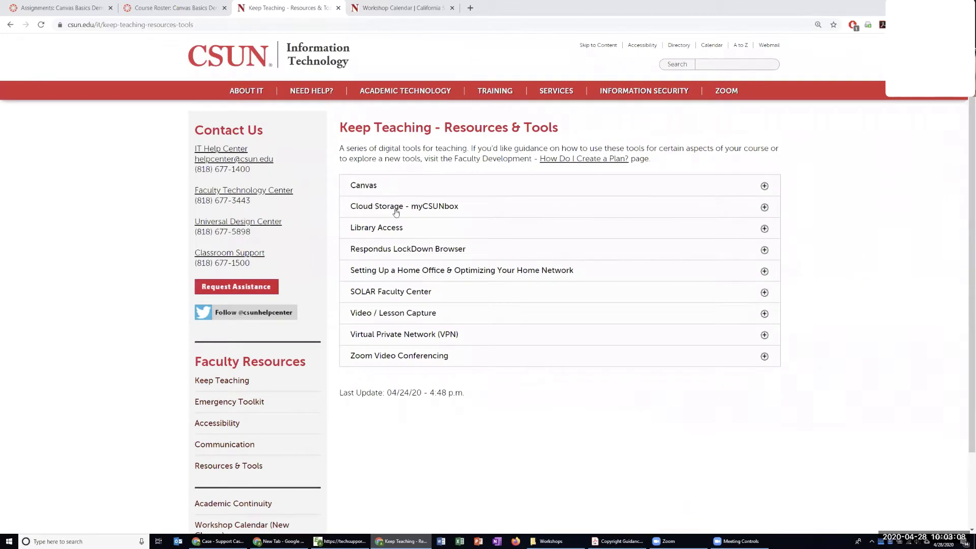
click(406, 187)
scroll(483, 257, down, 6)
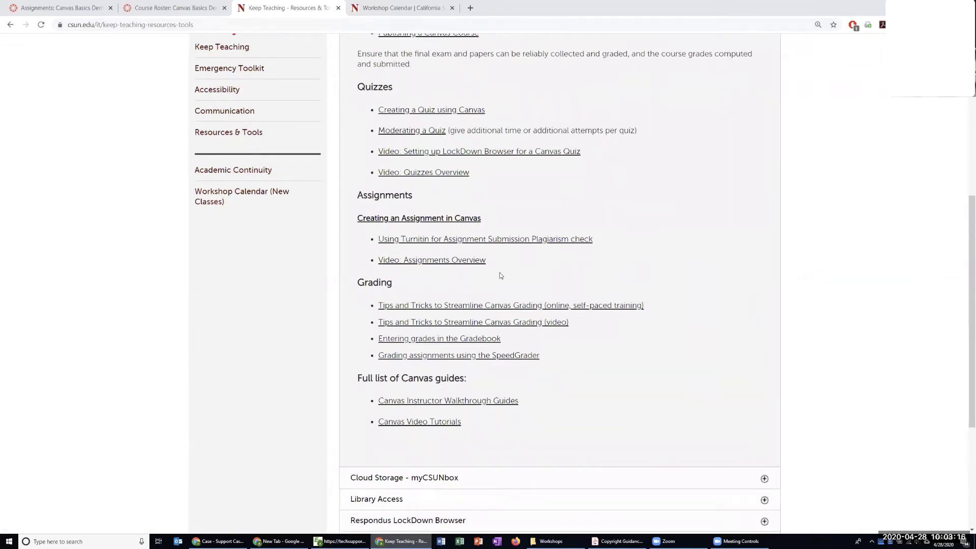
scroll(501, 275, up, 5)
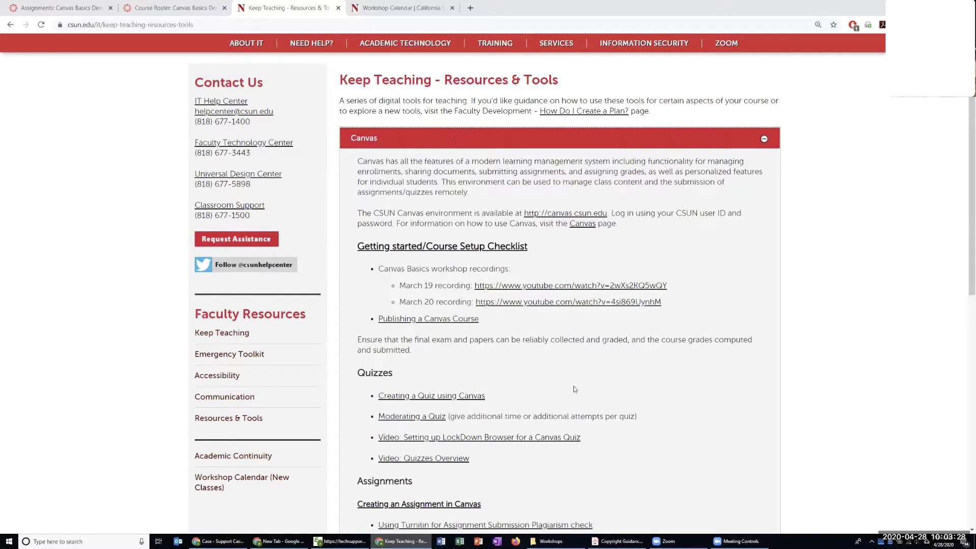
click(440, 142)
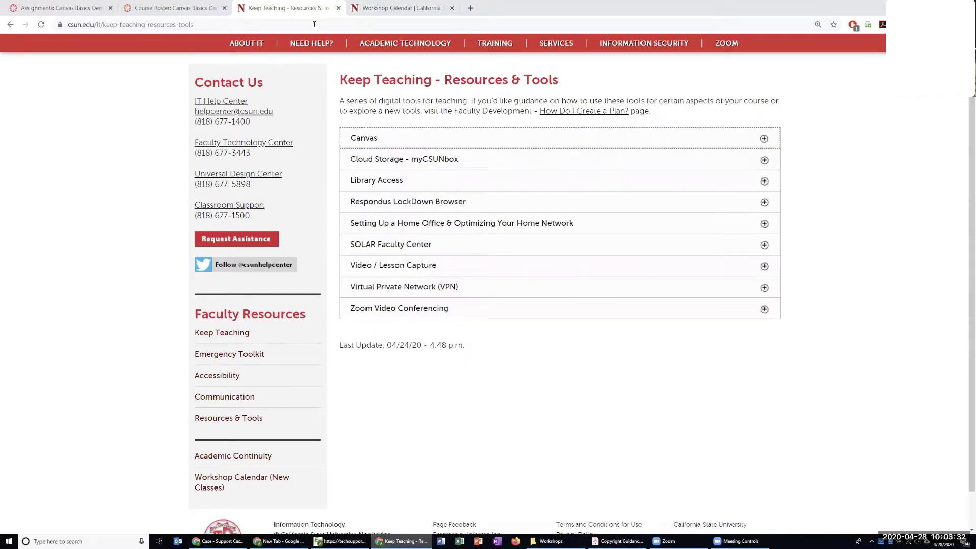
Start a new assignment in the Canvas Basics Demo Course and turn off its required peer reviews.
click(47, 12)
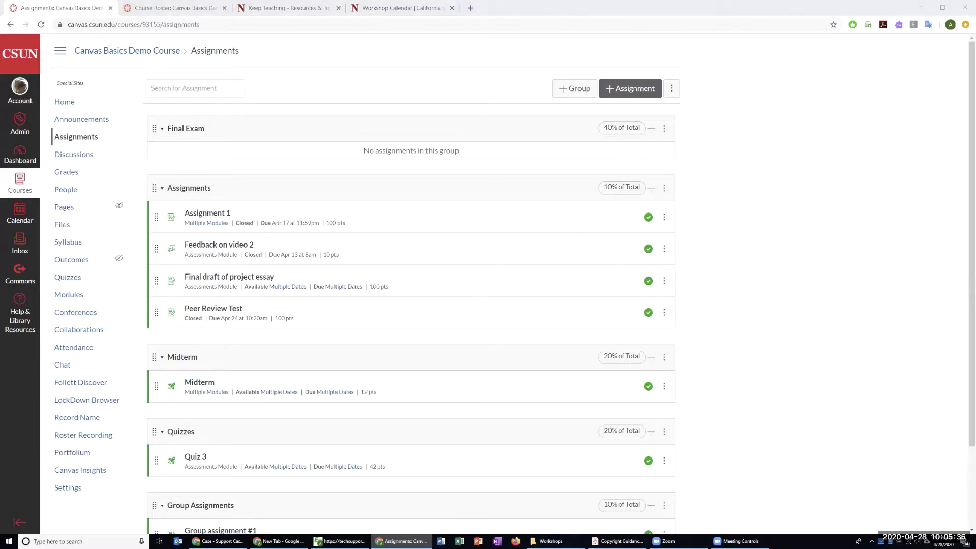
click(857, 313)
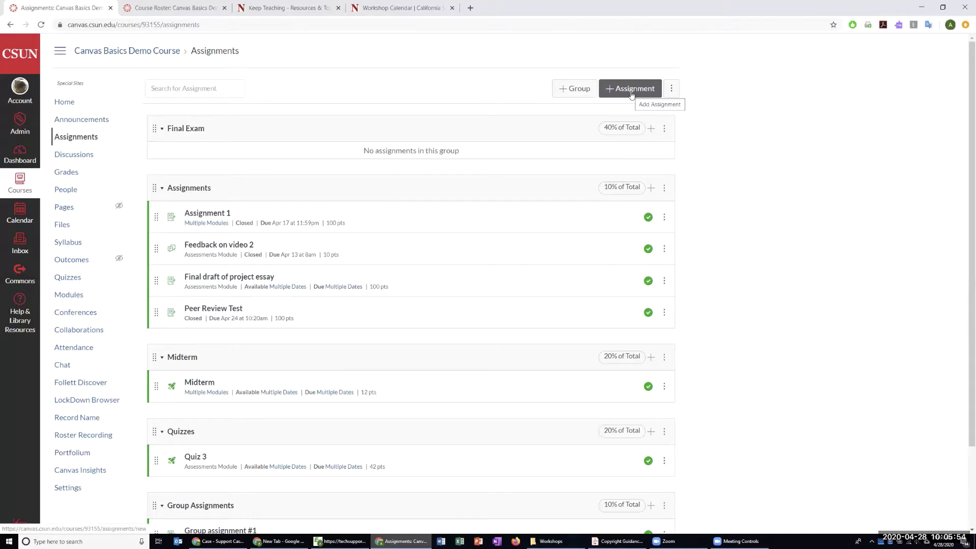
click(78, 140)
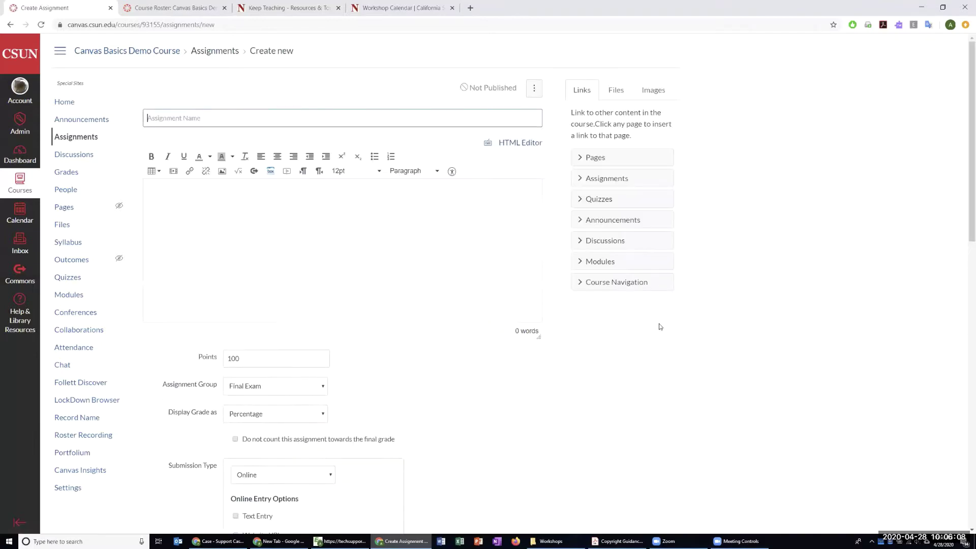
scroll(658, 327, down, 14)
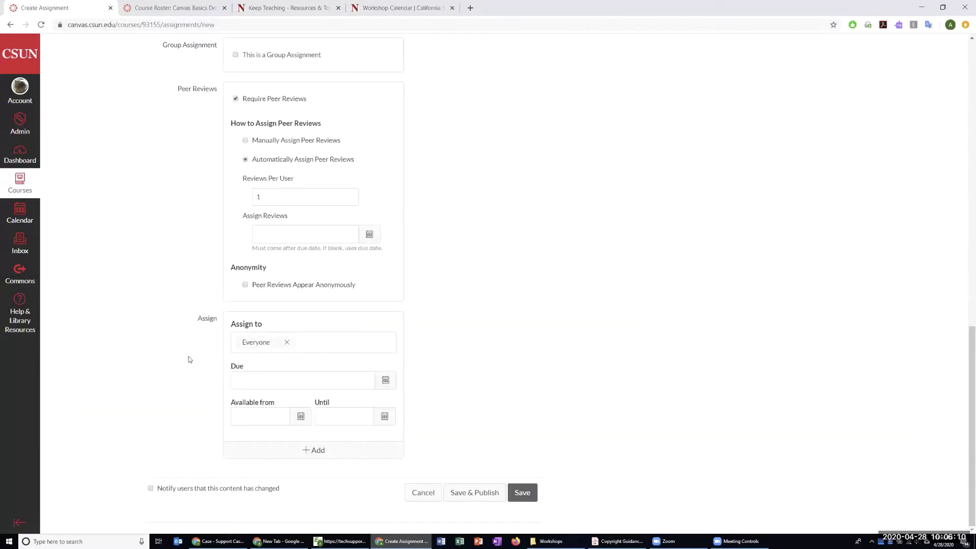
click(236, 98)
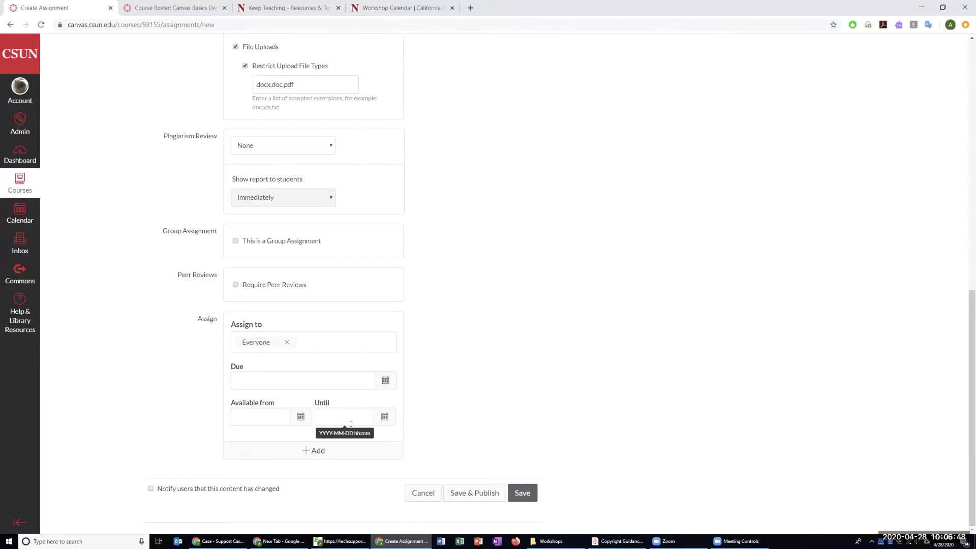
Name the new assignment "Final Exam as assignment".
scroll(427, 344, up, 15)
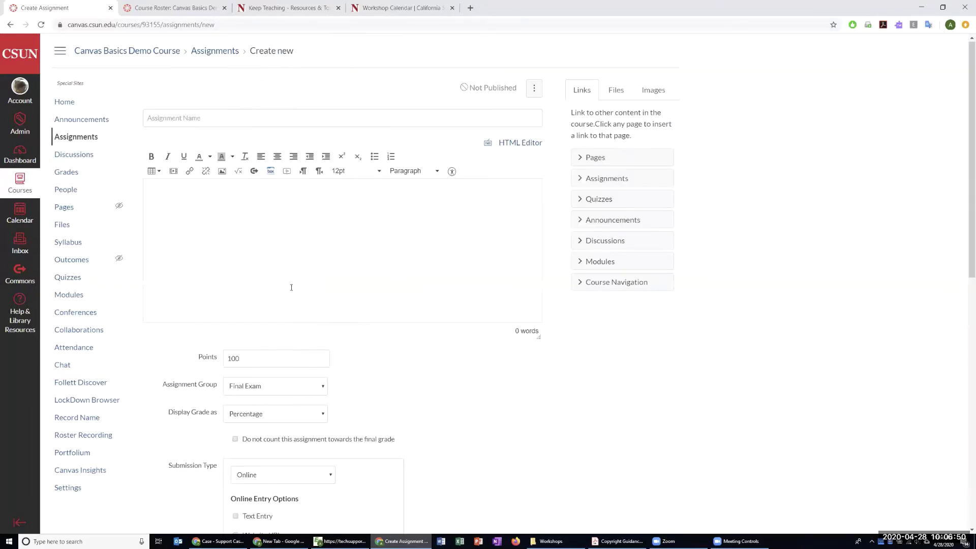
click(207, 121)
text(F)
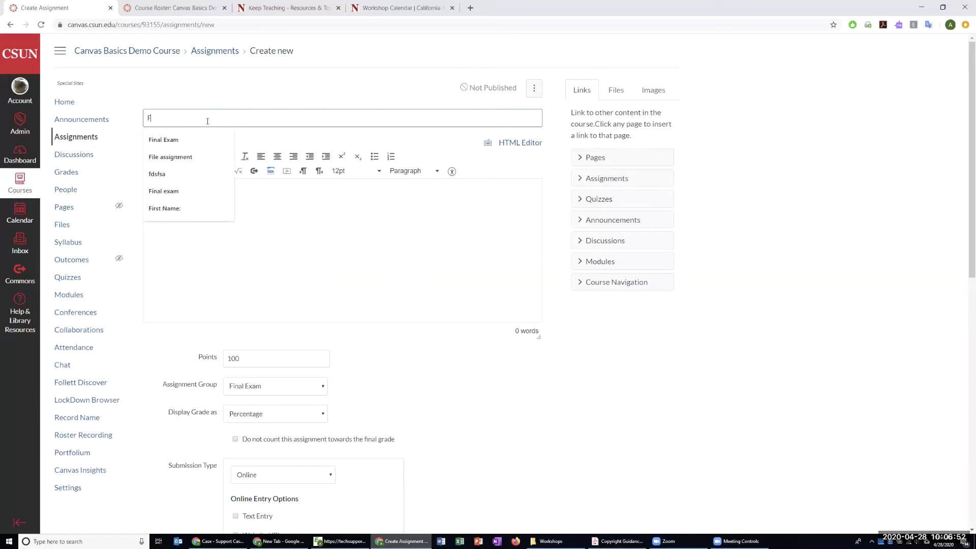
text(inal Exam as)
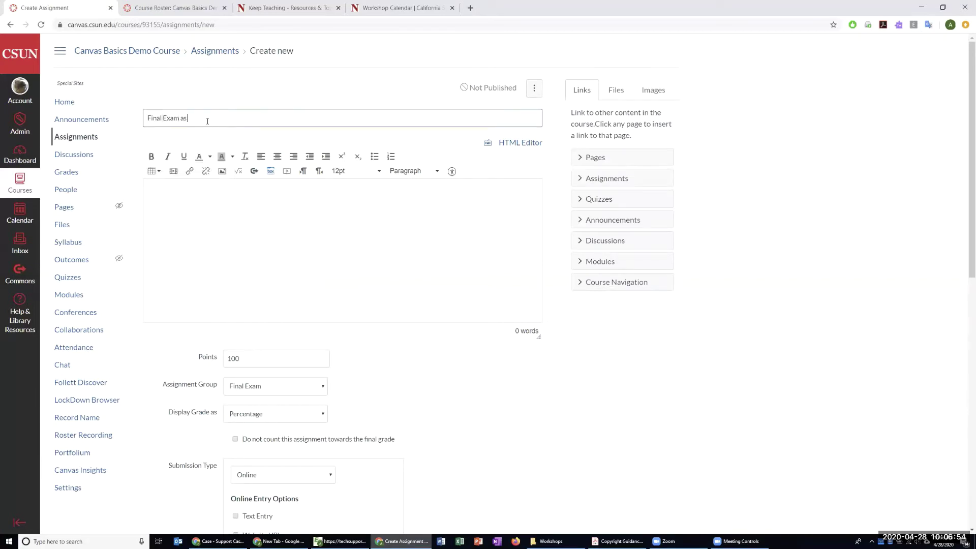
text( assignment)
click(109, 262)
click(186, 236)
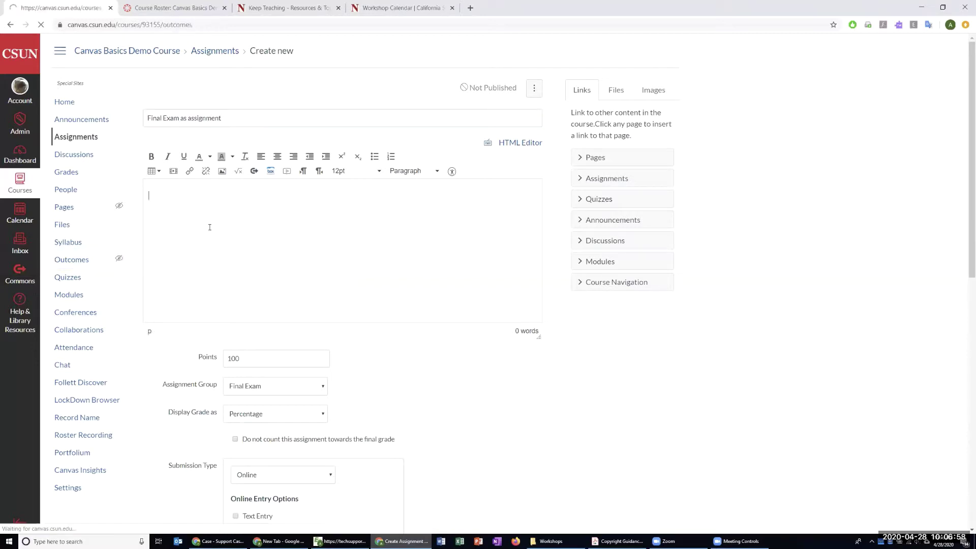
click(10, 25)
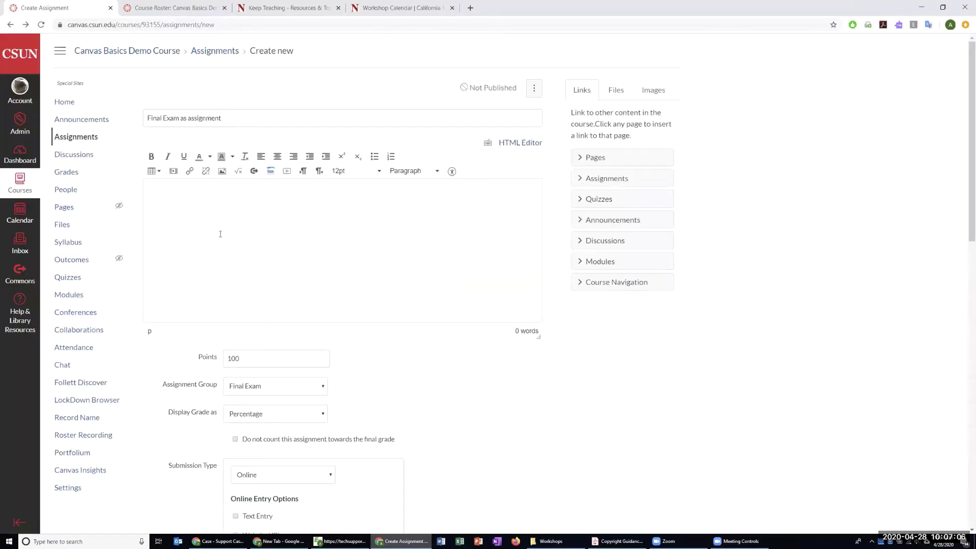
Write the instructions "Please choose one of the following 5 topics and write an essay response on that topic." and "Limit yourself to 1000 words.".
text(Please choose one of the following 5 t)
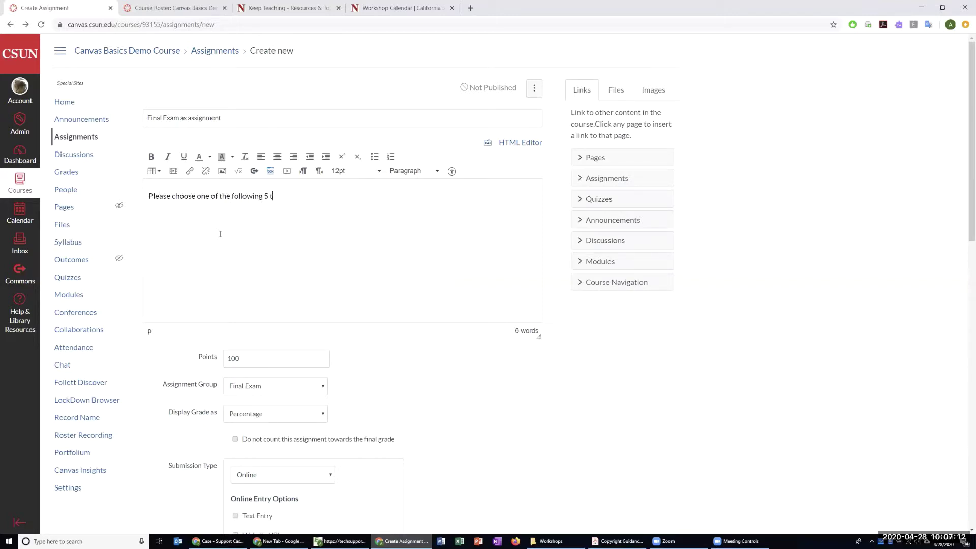
text(opics and write an essay response on)
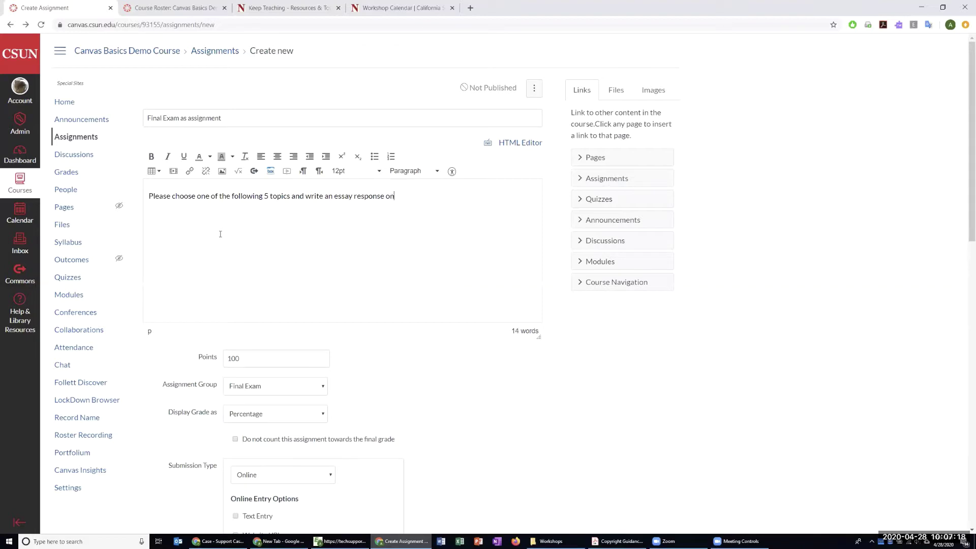
text( that topic.)
key(Return)
text(Limit yourself to 1000 wo)
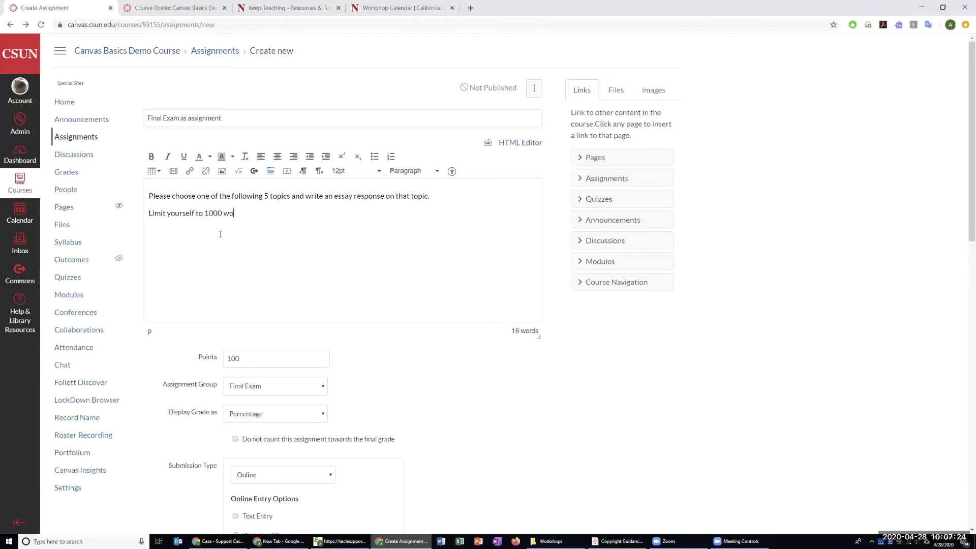
text(rds.)
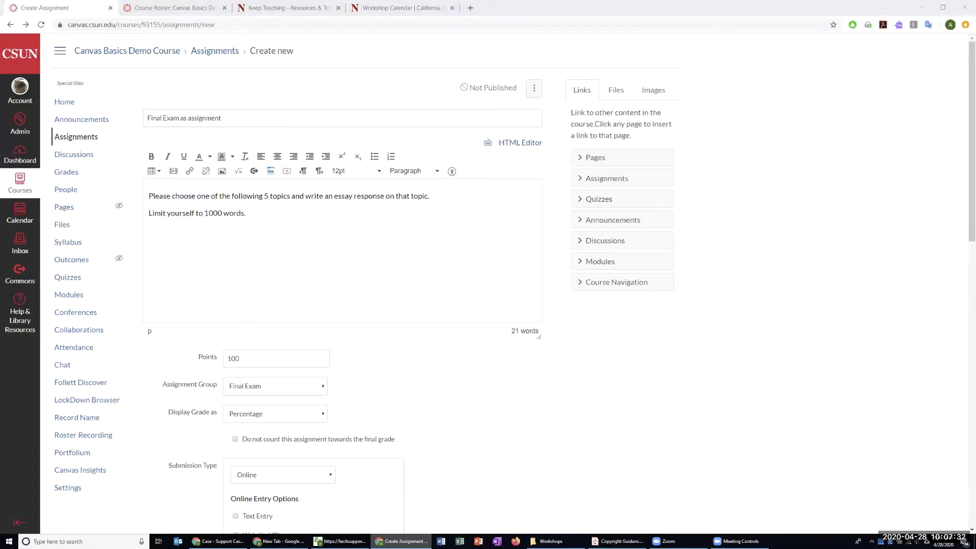
Paste the copied list of five WW2 essay topics with their descriptions below the word limit line.
click(224, 236)
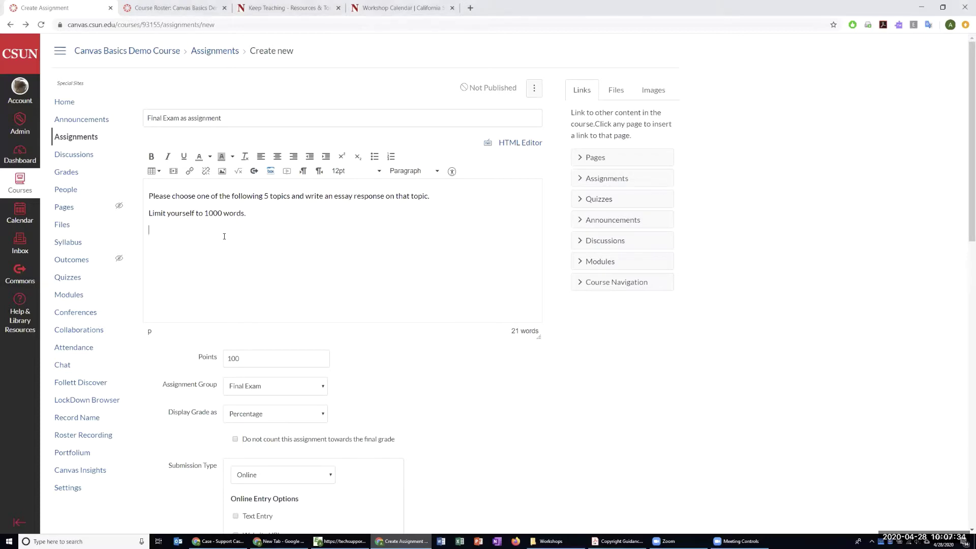
key(ctrl+v)
scroll(221, 231, up, 5)
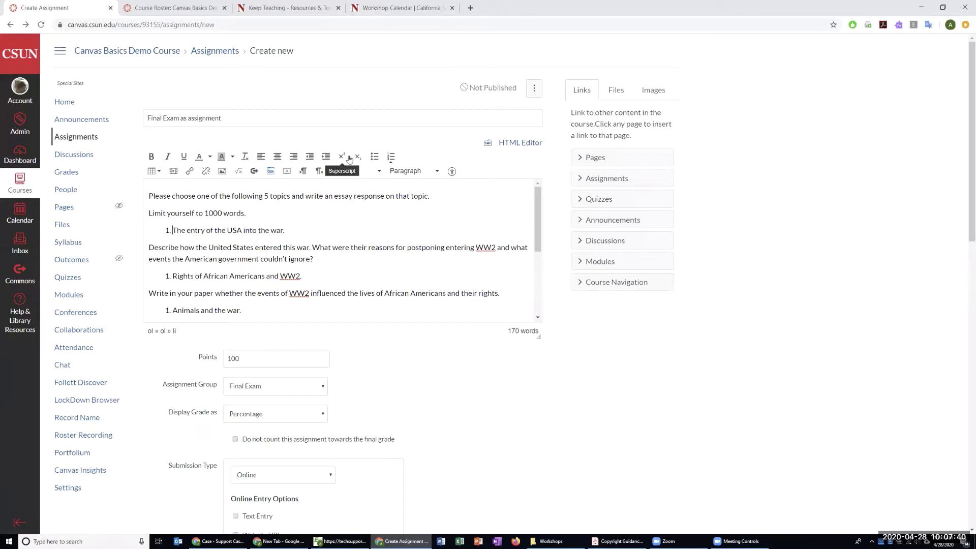
Remove the automatic numbered-list formatting from the five topic headings in the assignment description.
click(391, 157)
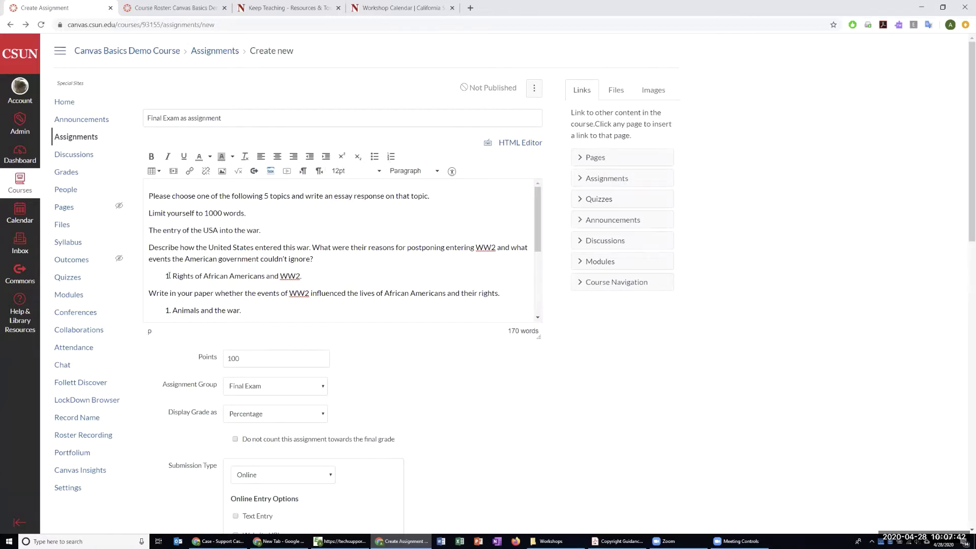
click(390, 157)
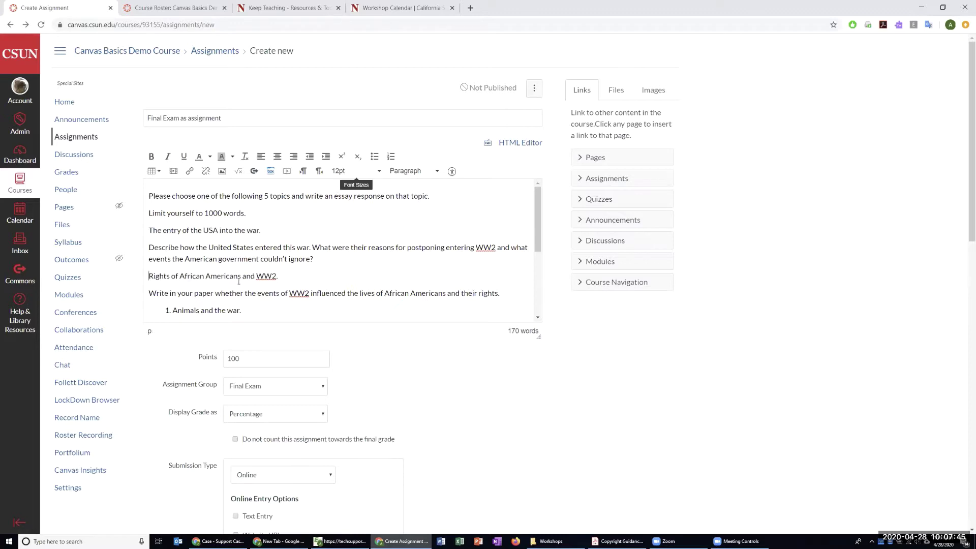
click(173, 310)
click(177, 310)
click(390, 156)
scroll(244, 276, down, 1)
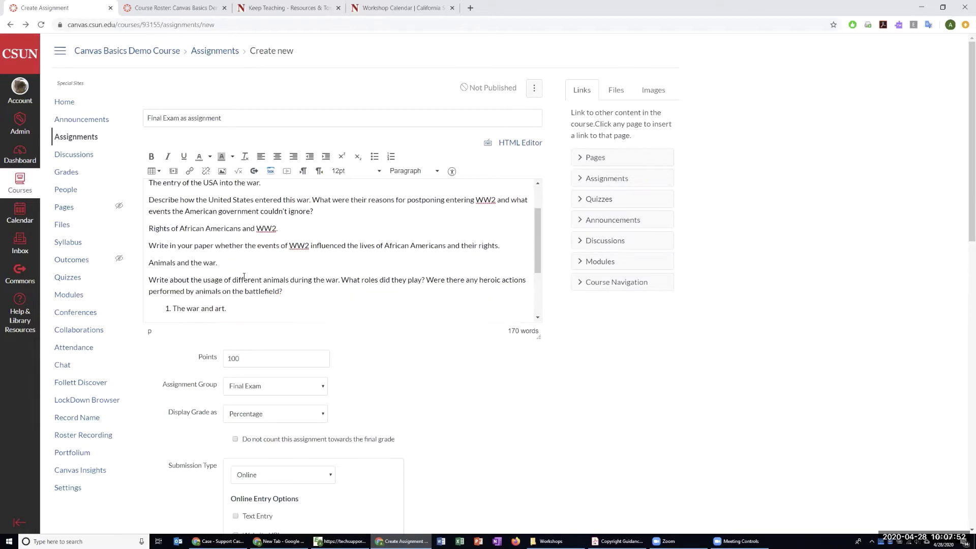
click(173, 308)
click(390, 156)
scroll(257, 256, down, 2)
click(175, 264)
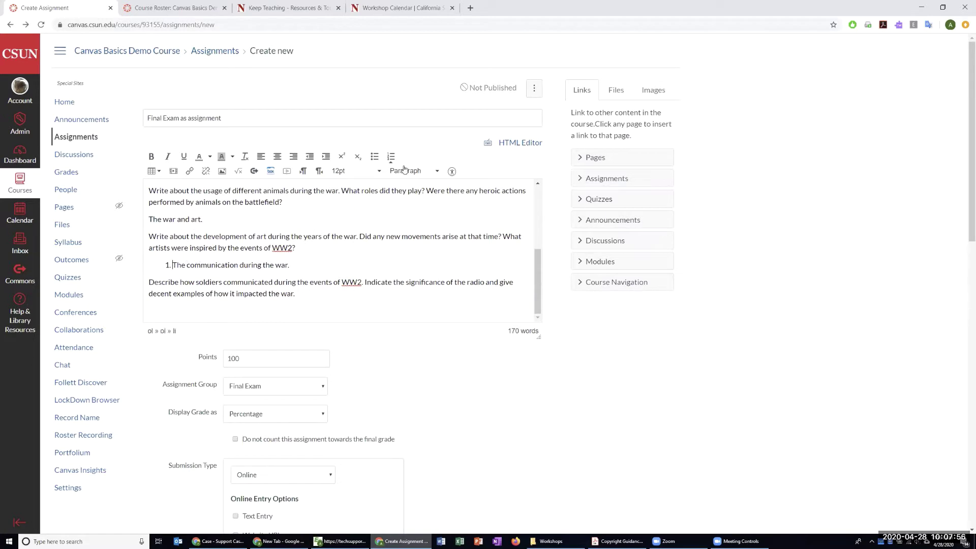
Number the five topic headings in the assignment description manually with plain-text prefixes 1. through 5.
scroll(150, 227, up, 3)
click(149, 229)
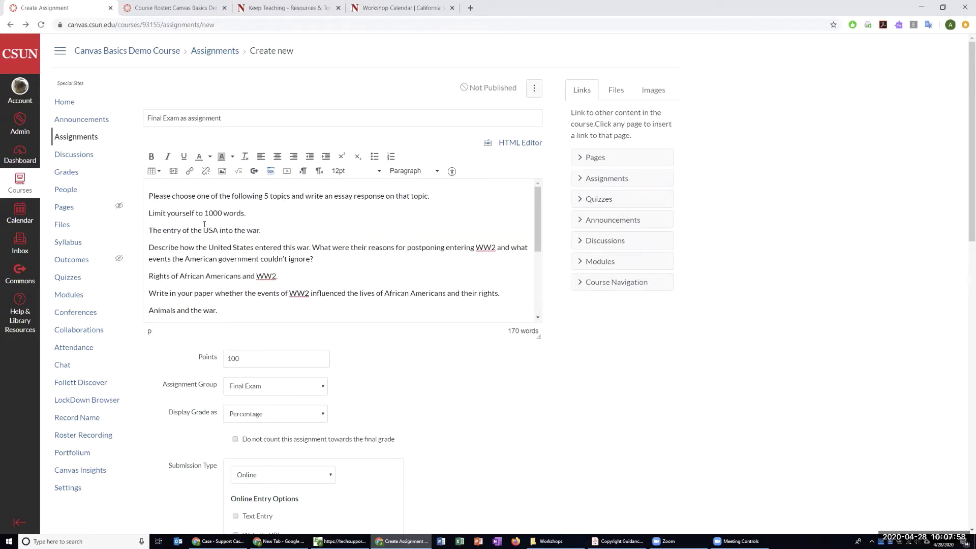
text(1.)
key(Down)
text(2.)
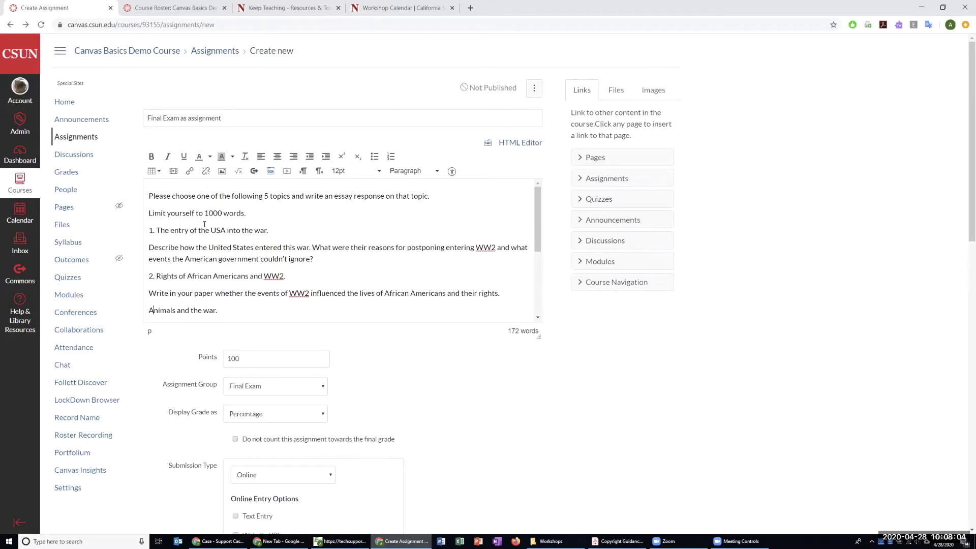
key(Down)
text(3.)
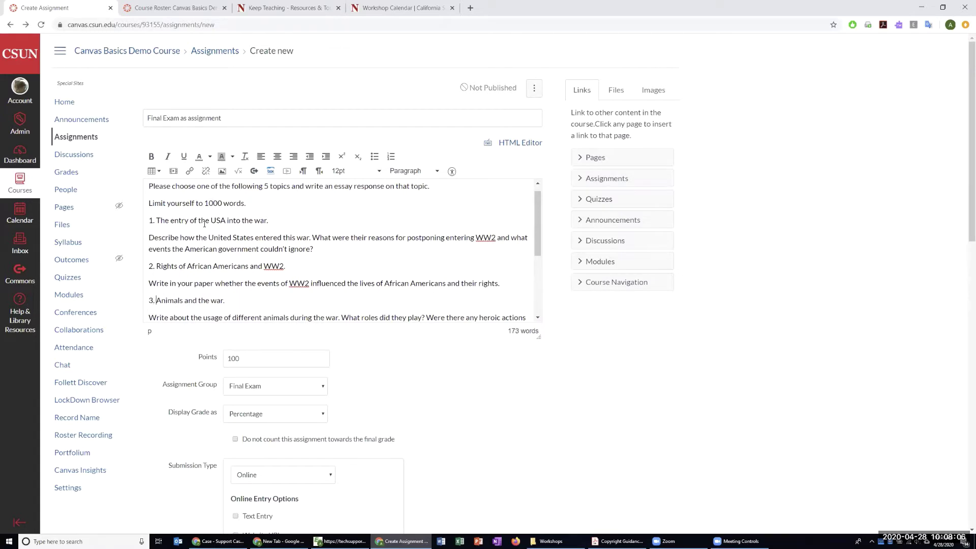
key(Down)
key(Down)
key(Down)
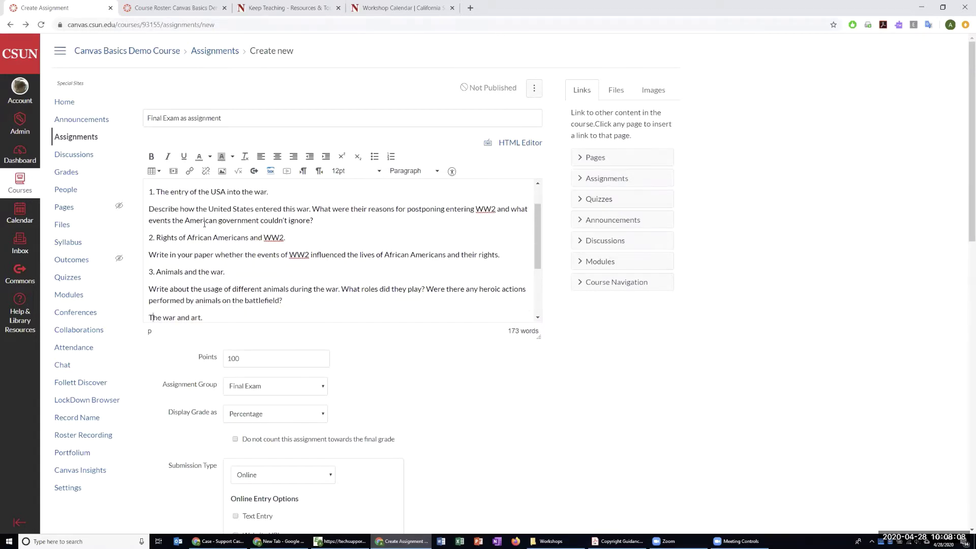
text(4.)
key(Down)
key(Down)
key(Down)
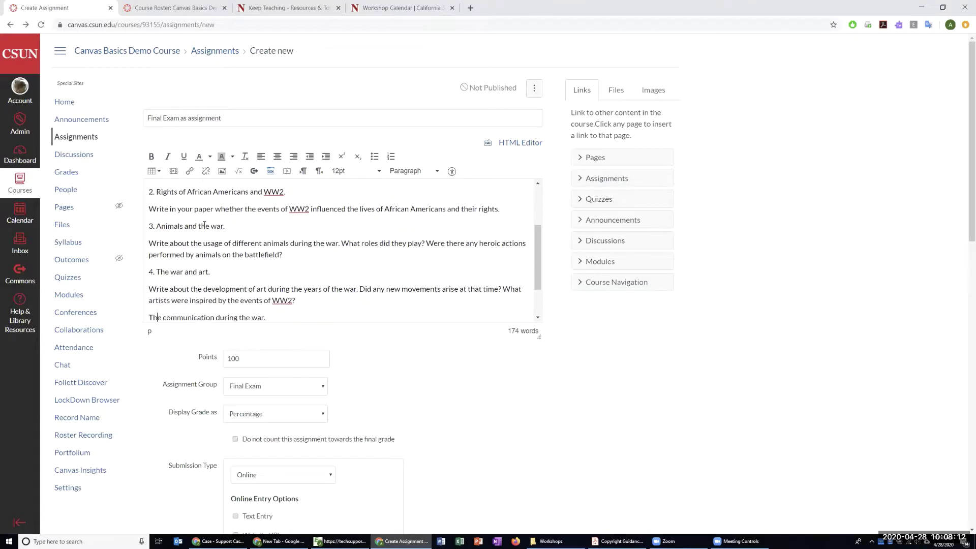
text(5.)
scroll(280, 248, down, 2)
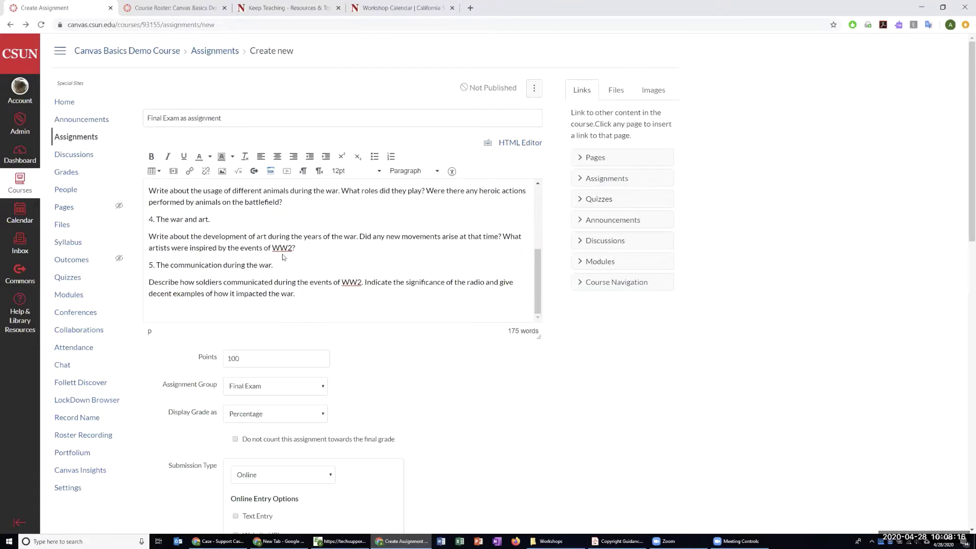
Set the assignment's grade display to Points.
scroll(283, 257, up, 5)
scroll(283, 257, down, 2)
scroll(516, 418, down, 2)
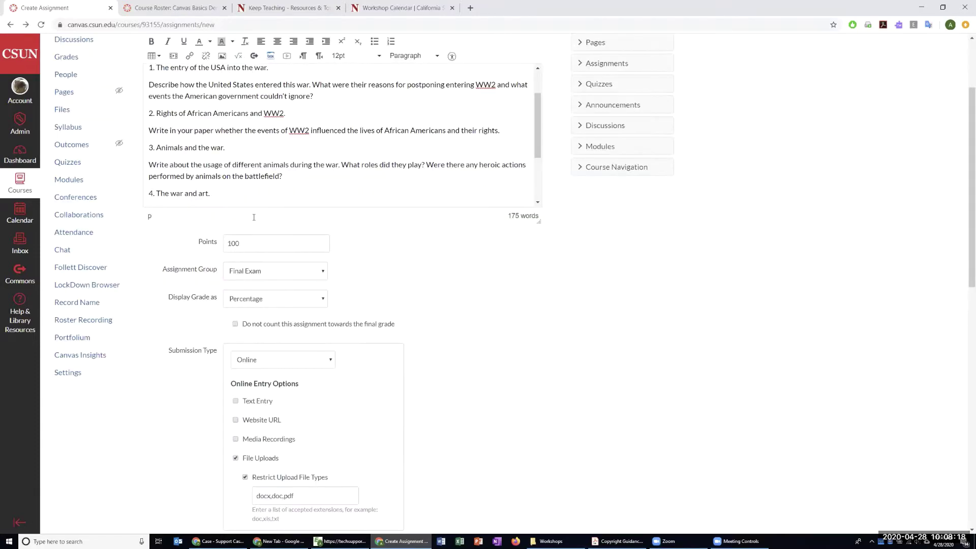
scroll(229, 217, down, 1)
click(202, 217)
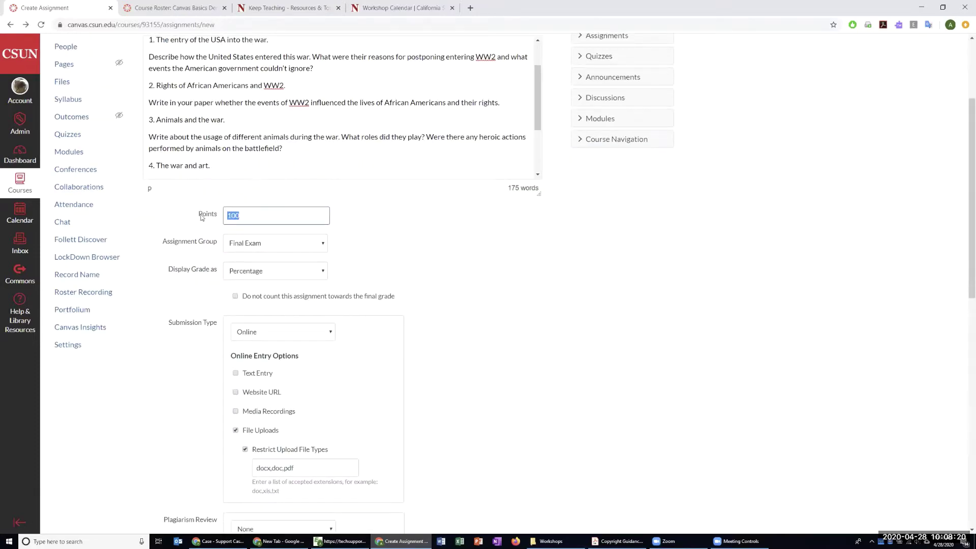
click(384, 227)
scroll(497, 291, down, 3)
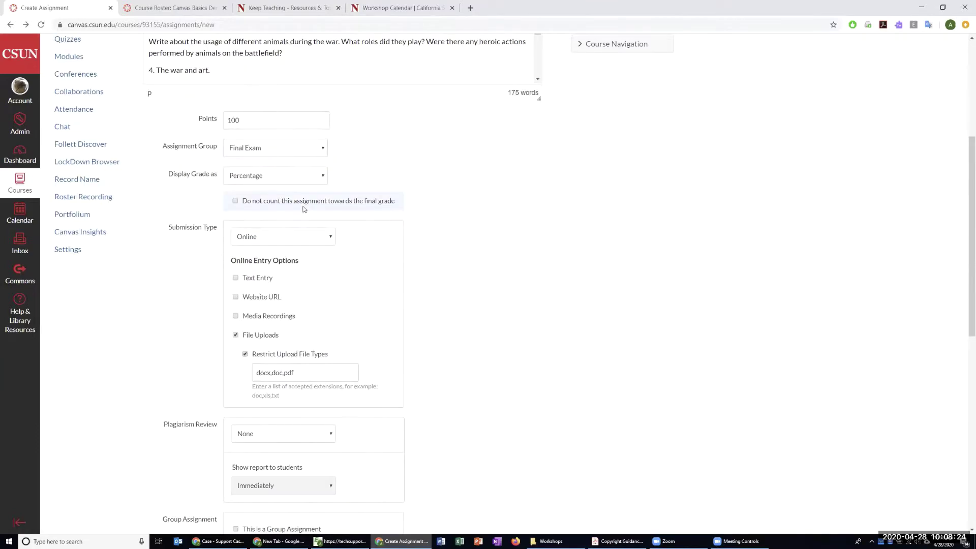
click(298, 176)
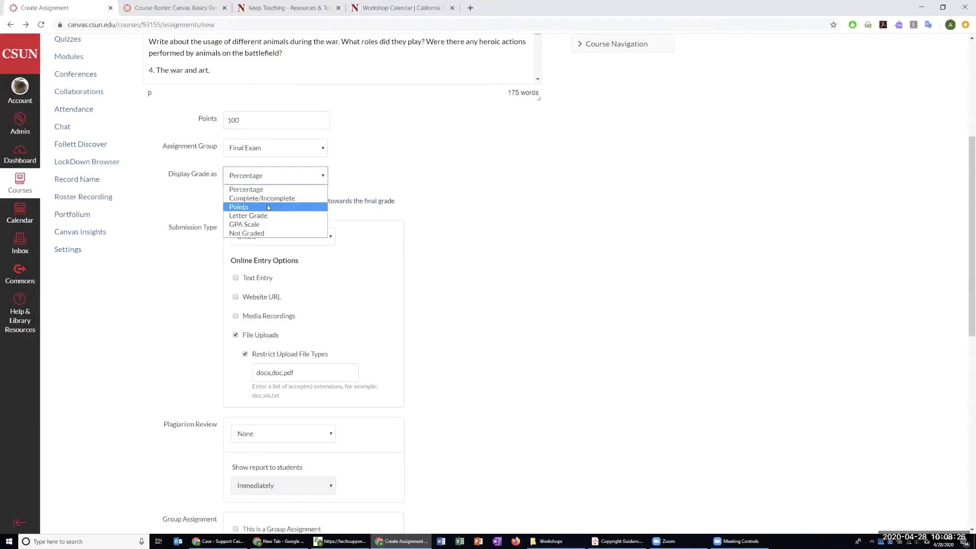
click(263, 208)
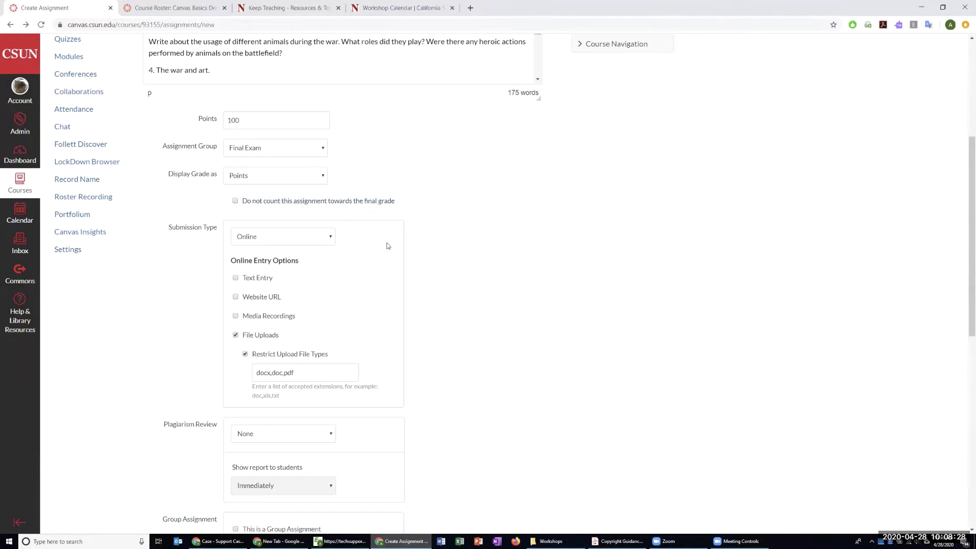
Disable File Uploads and allow Text Entry for the submission, keeping the submission type Online.
click(235, 335)
click(235, 278)
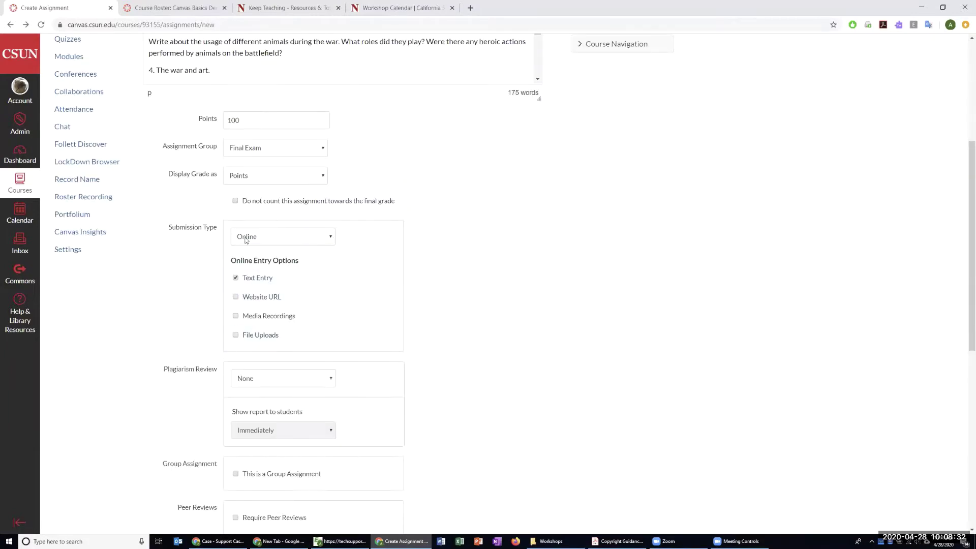
click(283, 244)
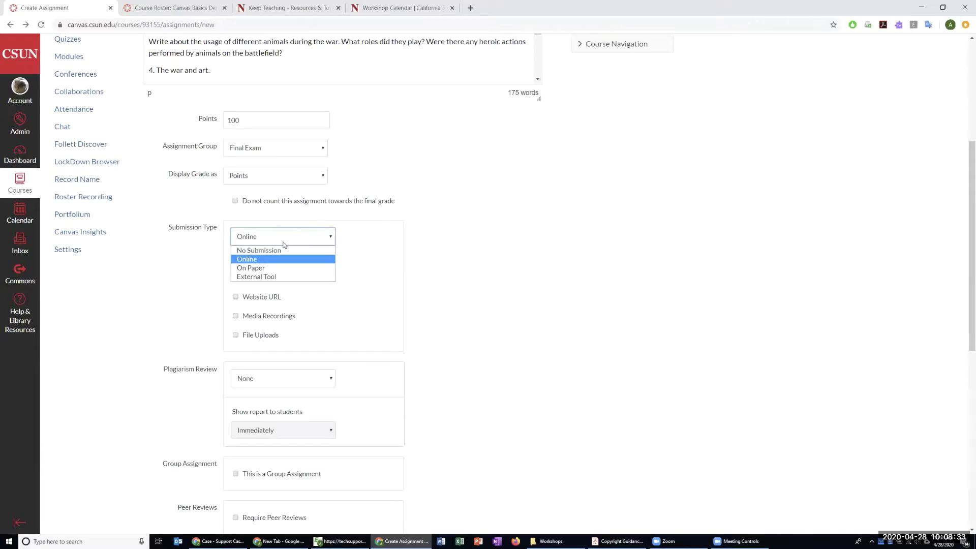
click(264, 261)
drag(245, 278, 285, 283)
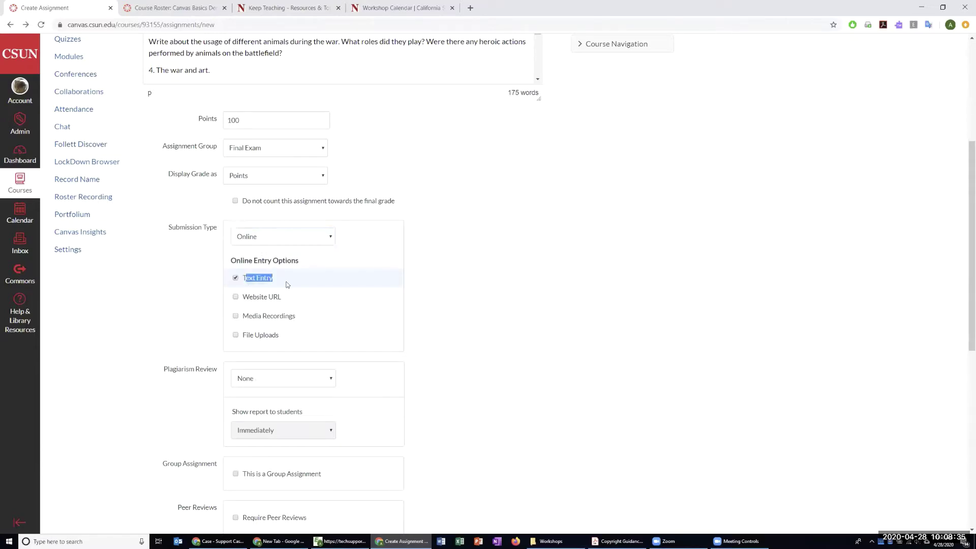
click(511, 291)
Enable Turnitin as the plagiarism review for the assignment.
scroll(512, 291, up, 4)
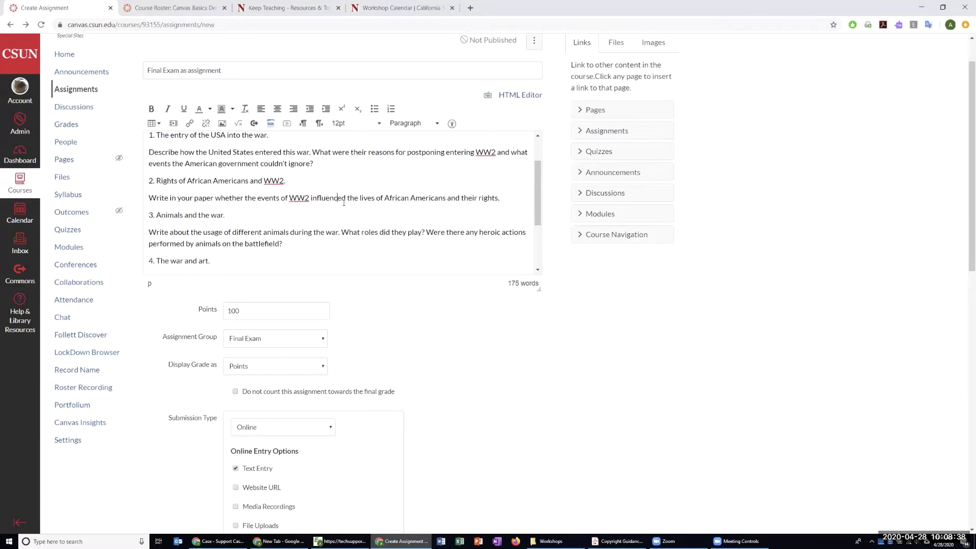
scroll(292, 244, up, 2)
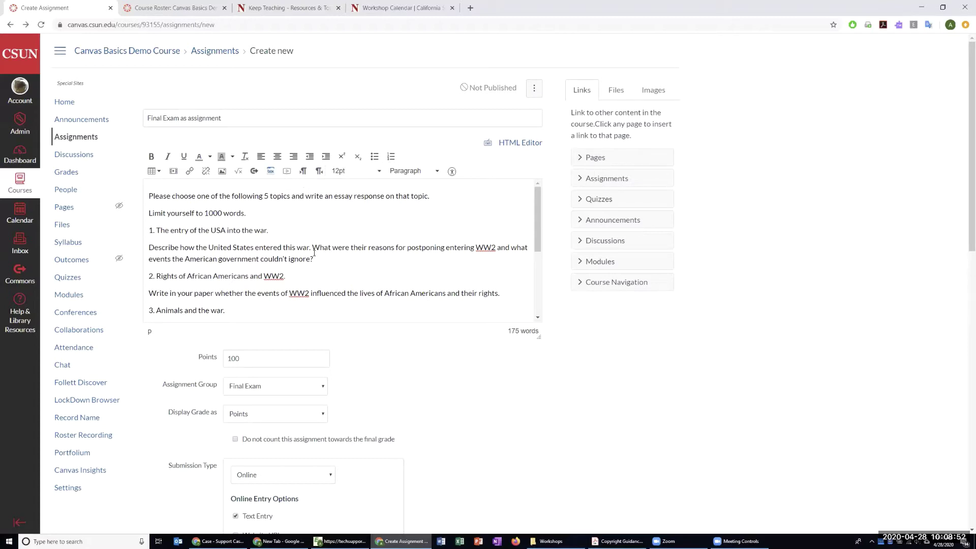
scroll(314, 253, down, 3)
scroll(314, 253, up, 3)
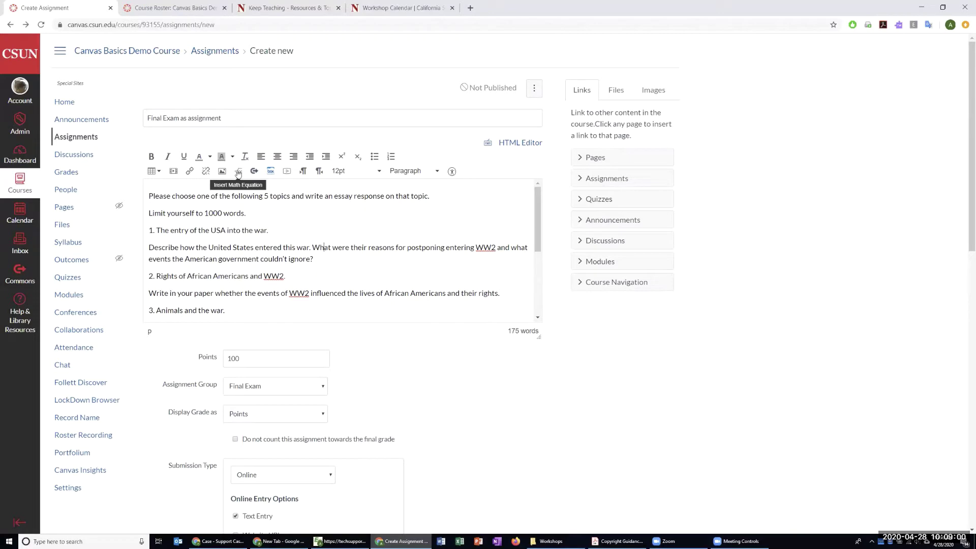
scroll(377, 240, down, 5)
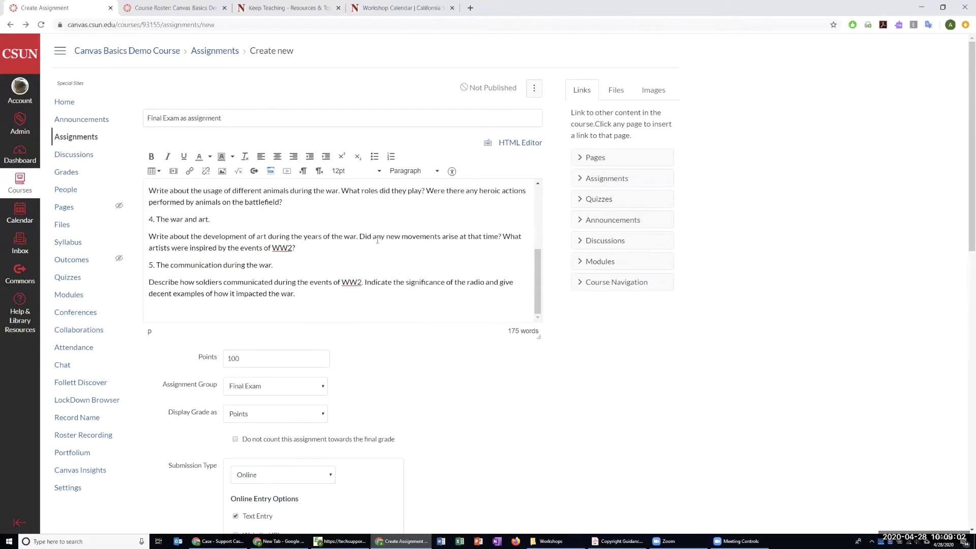
scroll(537, 331, down, 8)
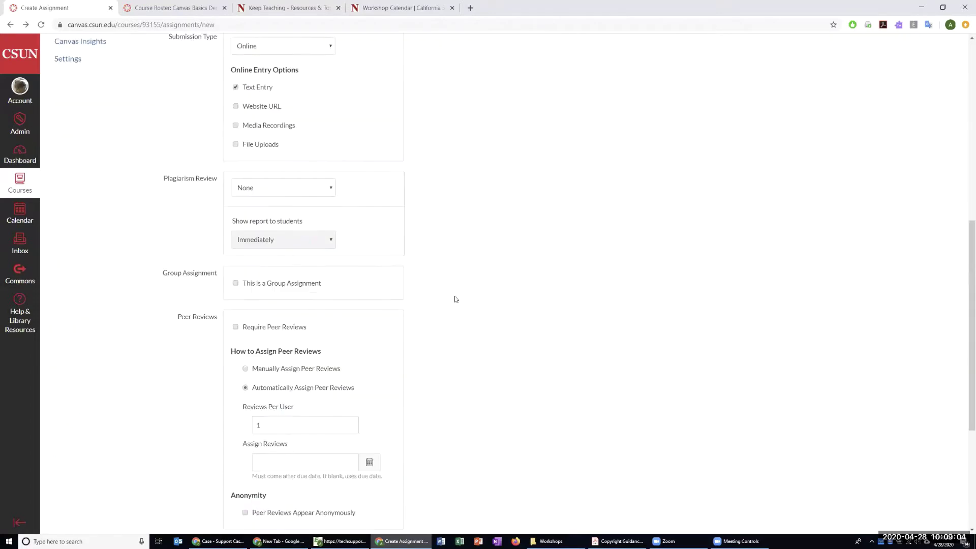
click(273, 192)
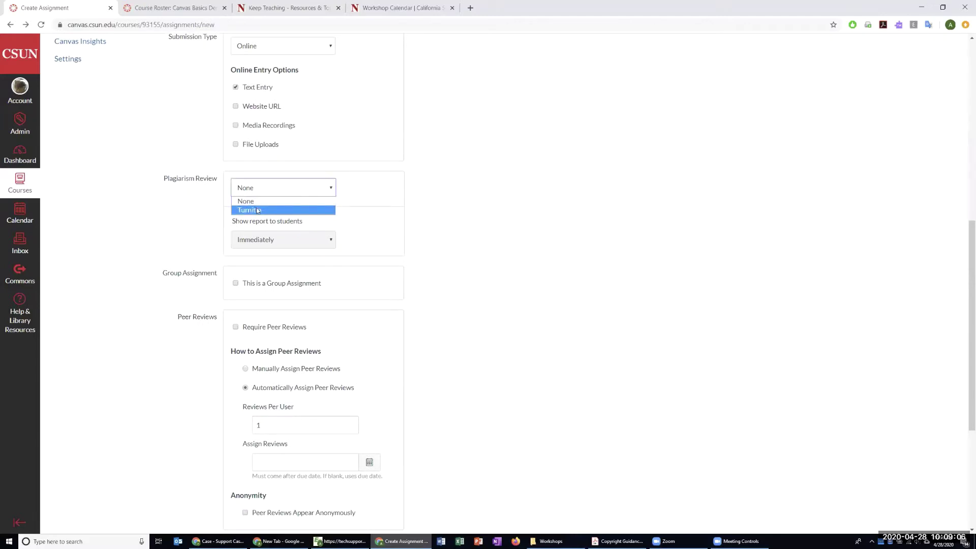
click(256, 209)
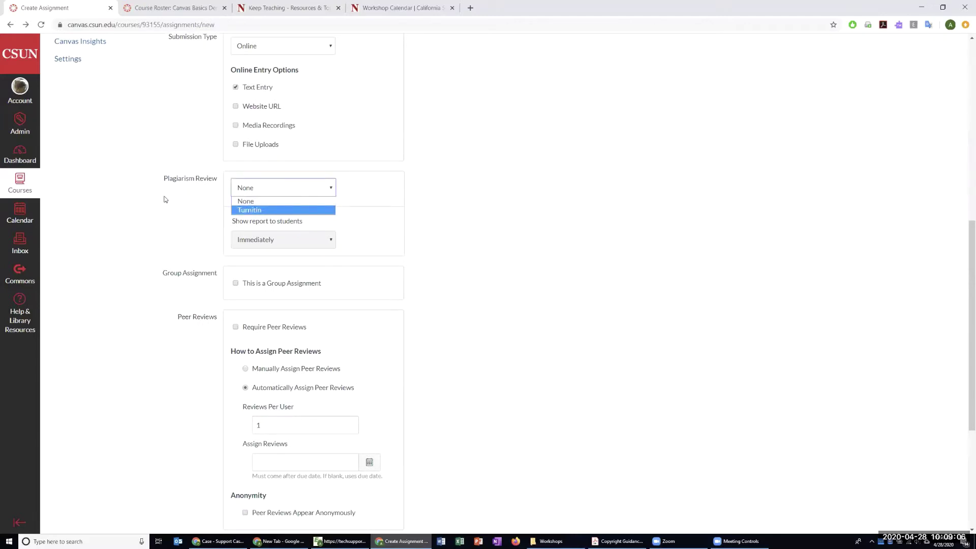
triple_click(202, 182)
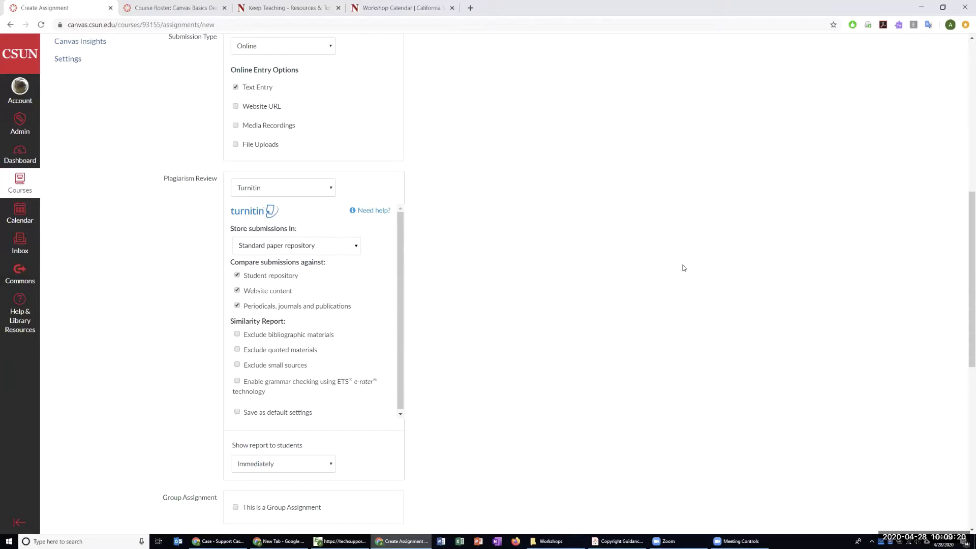
Collapse the peer review options, leaving Require Peer Reviews off.
scroll(648, 275, down, 5)
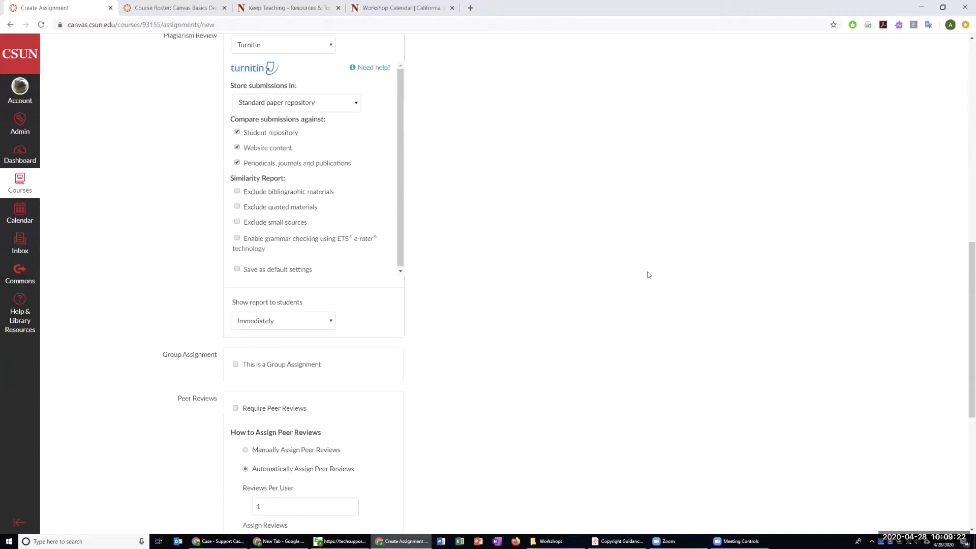
scroll(412, 261, down, 2)
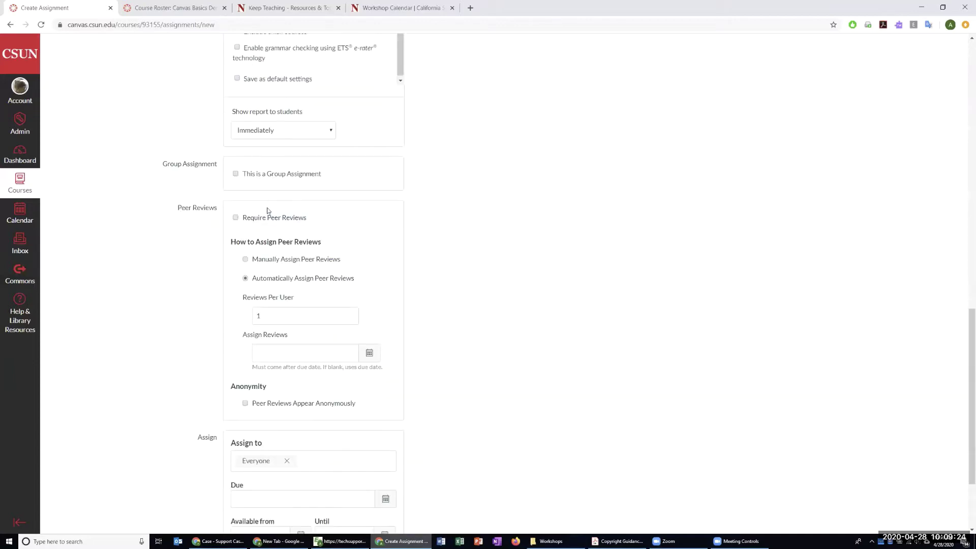
scroll(267, 211, down, 1)
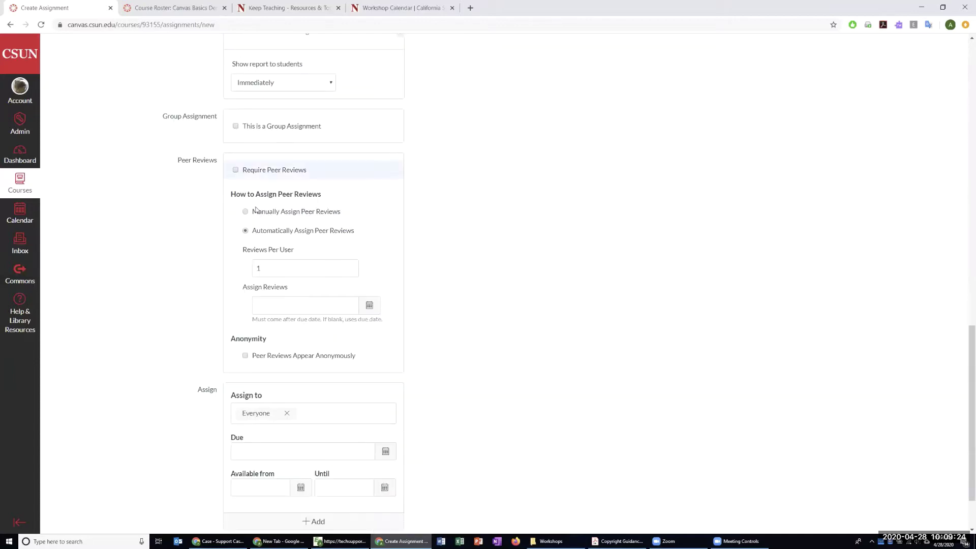
click(235, 170)
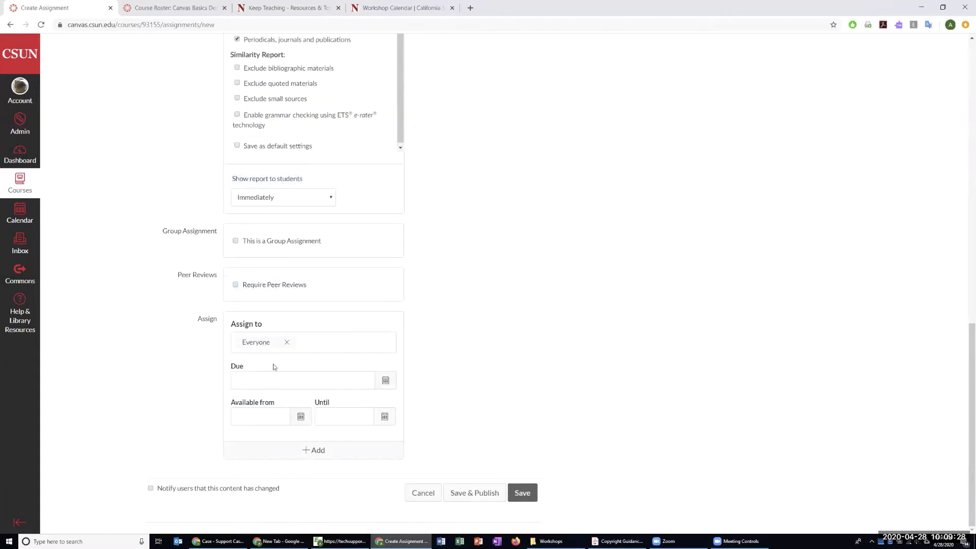
click(272, 378)
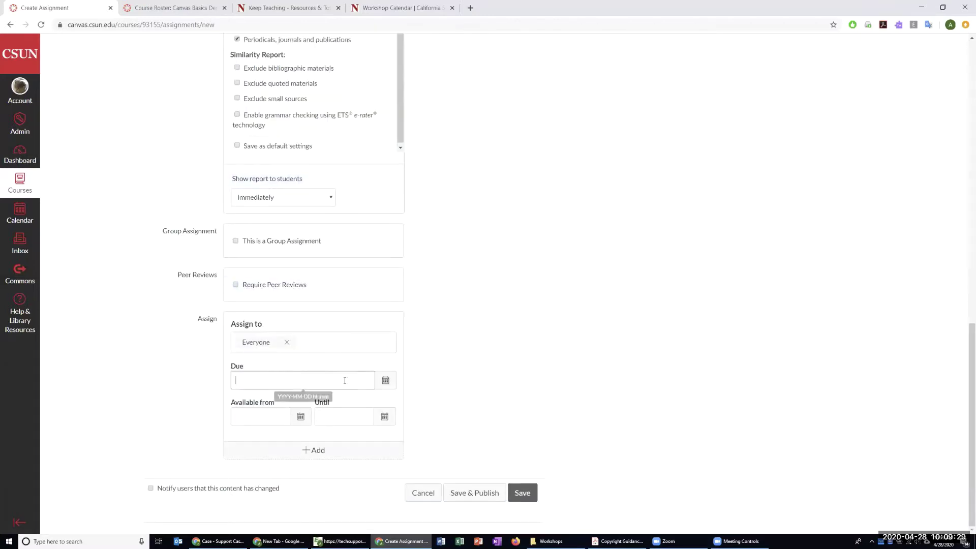
click(386, 382)
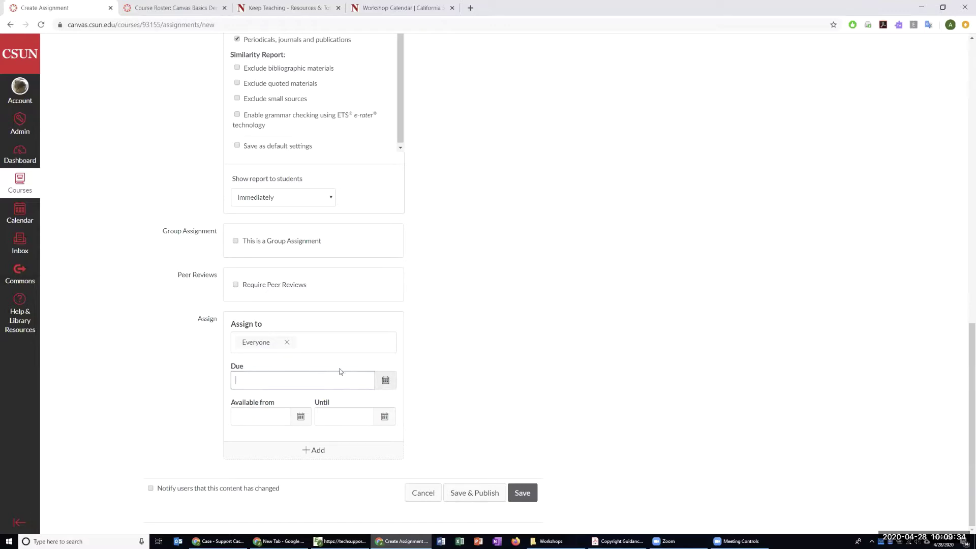
click(601, 374)
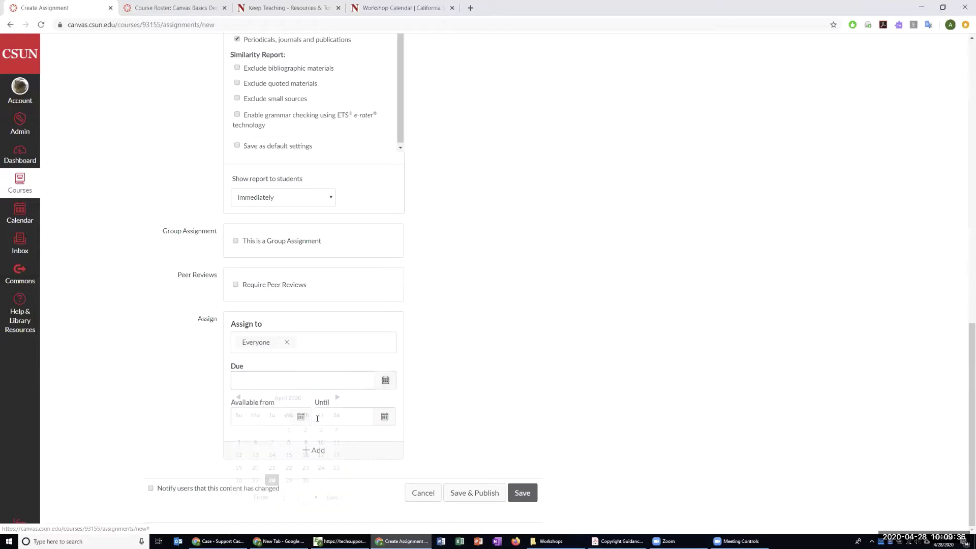
Make the assignment available from April 28, 2020 at 10:10 am.
click(300, 416)
click(275, 397)
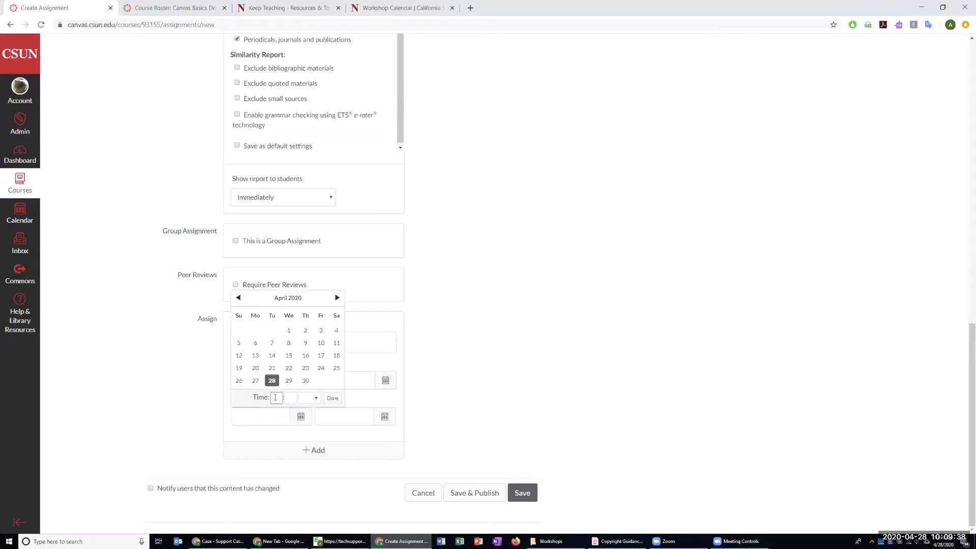
text(10)
click(288, 398)
text(10)
click(307, 398)
click(305, 410)
click(362, 414)
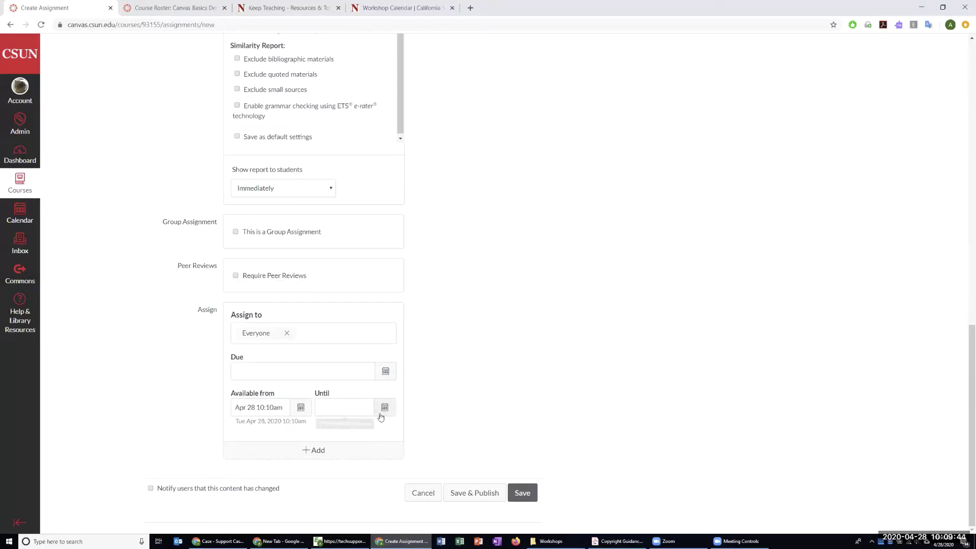
Set the assignment's Until date to April 28, 2020, and try to change its time to 11:10 am.
click(384, 407)
click(356, 507)
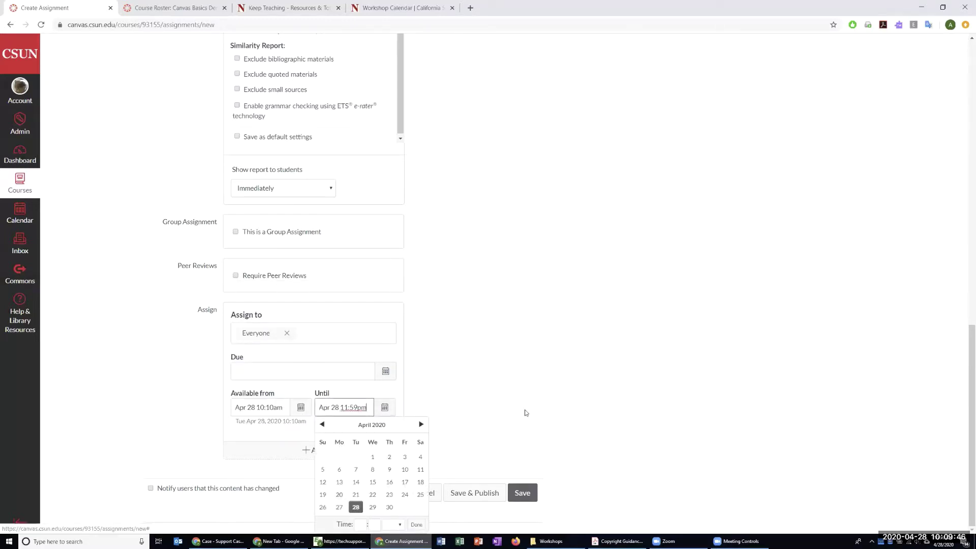
click(359, 524)
click(376, 524)
text(10)
click(388, 529)
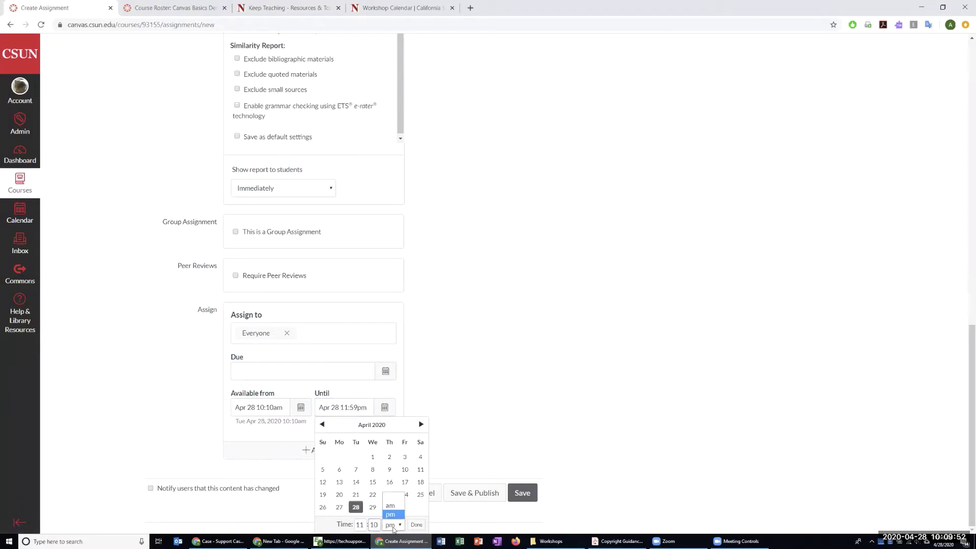
click(400, 507)
click(426, 412)
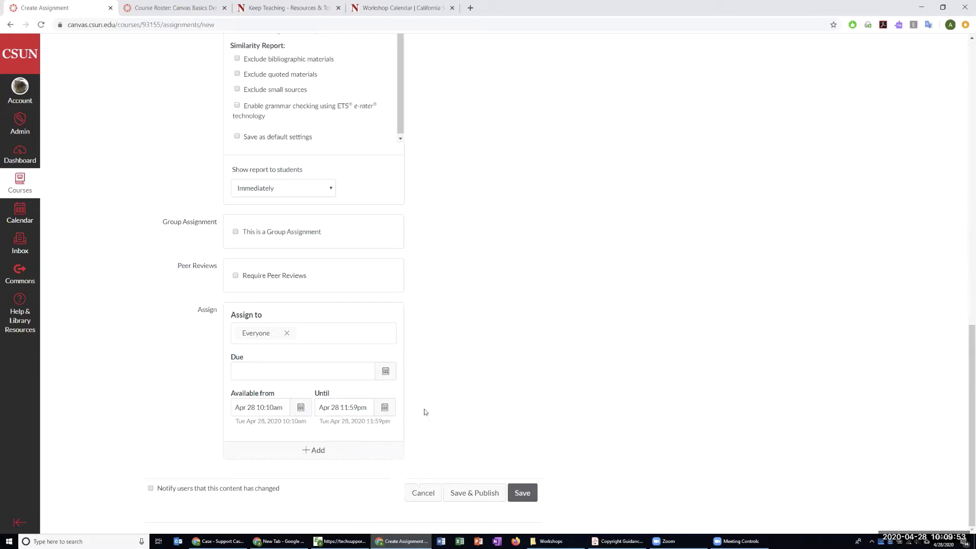
Set the time of the assignment's Until date to 11:10 am, keeping April 28, 2020.
click(270, 370)
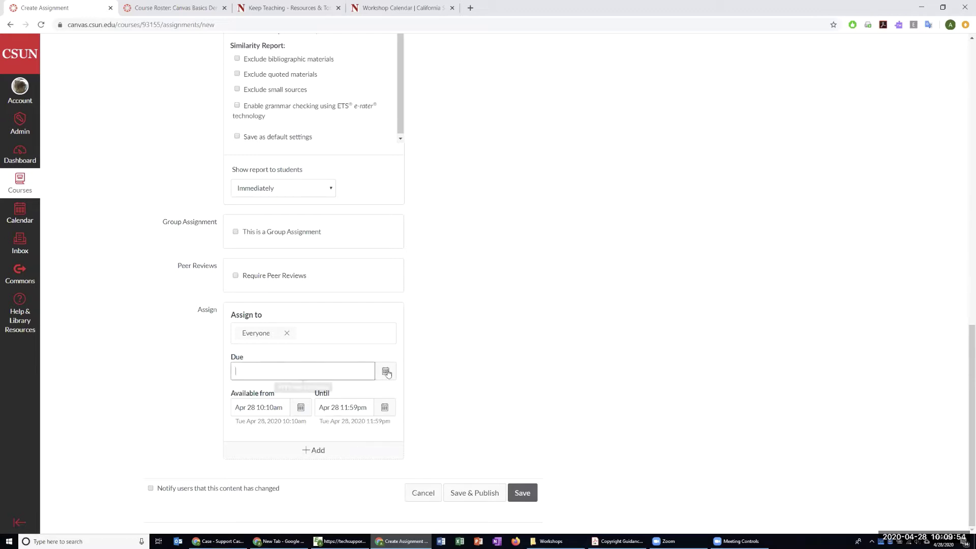
click(372, 412)
click(384, 406)
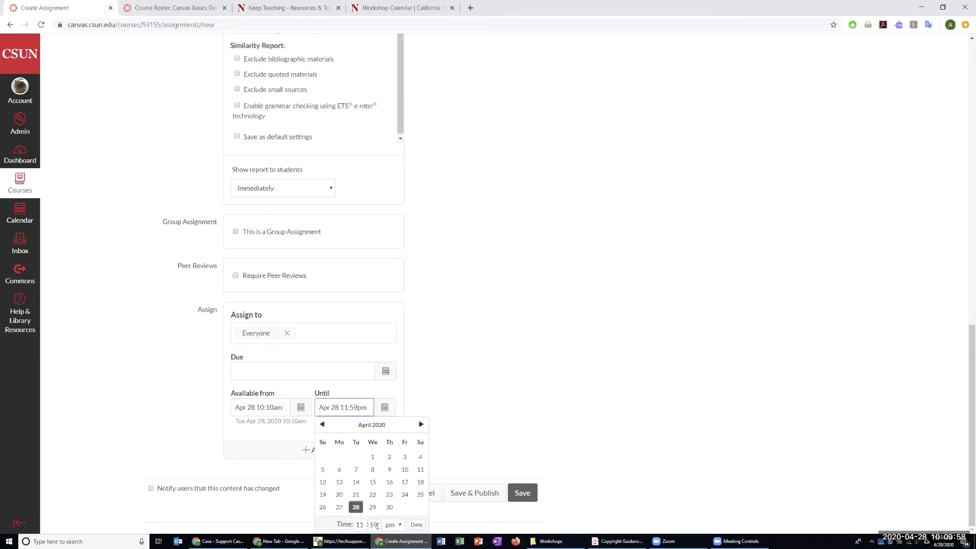
click(377, 525)
text(1)
click(393, 525)
click(392, 505)
click(416, 524)
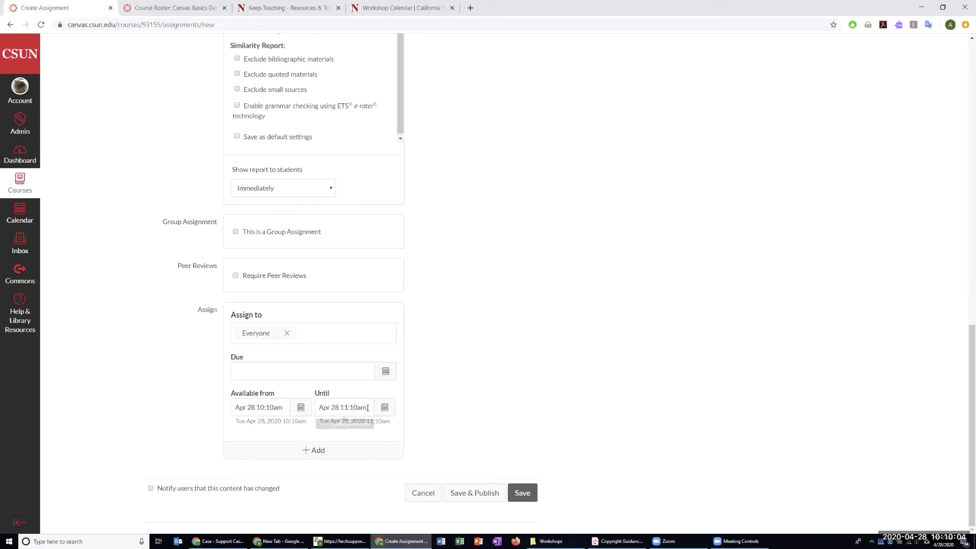
Copy the Until value, Apr 28 11:10am, into the assignment's Due date.
drag(362, 408, 305, 407)
key(ctrl+c)
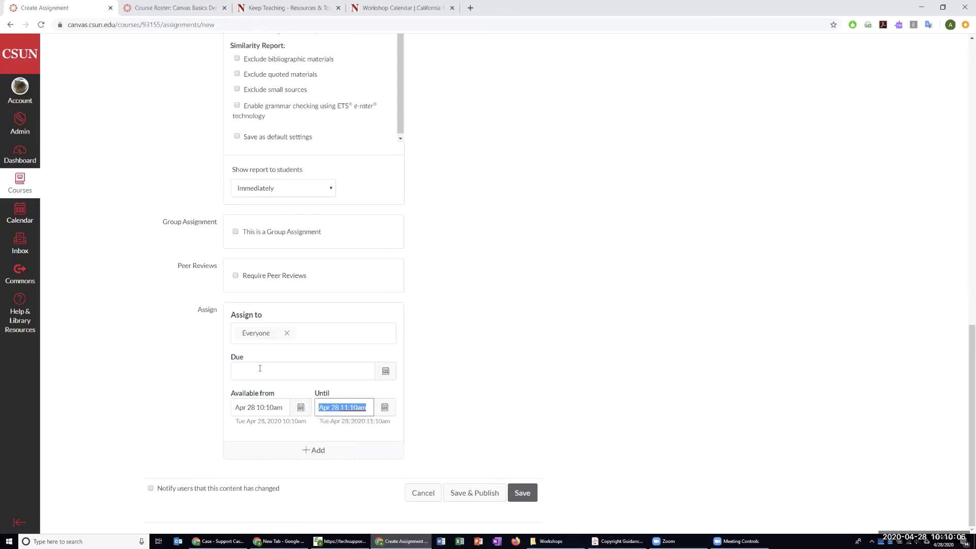
click(313, 369)
key(ctrl+v)
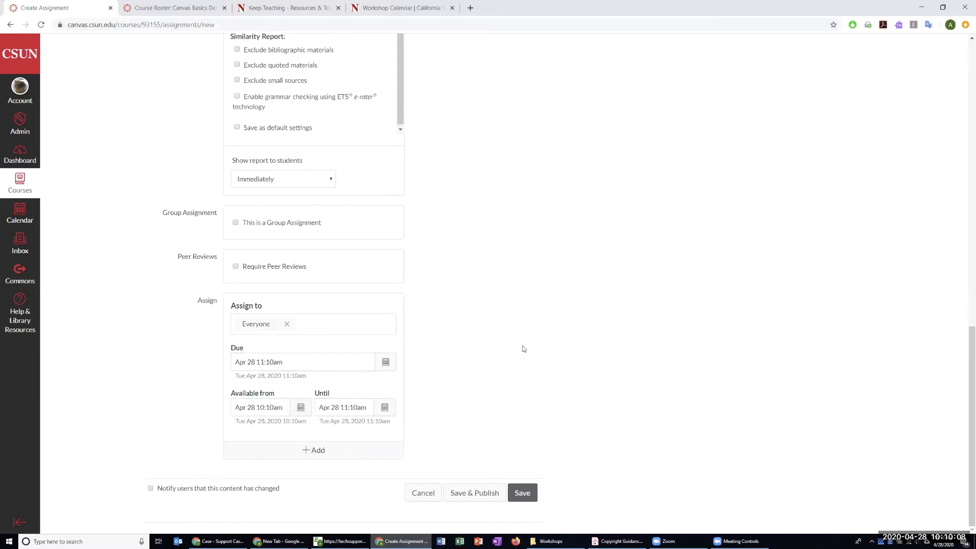
Save the assignment without publishing it and return to the course's Assignments list.
scroll(523, 349, up, 15)
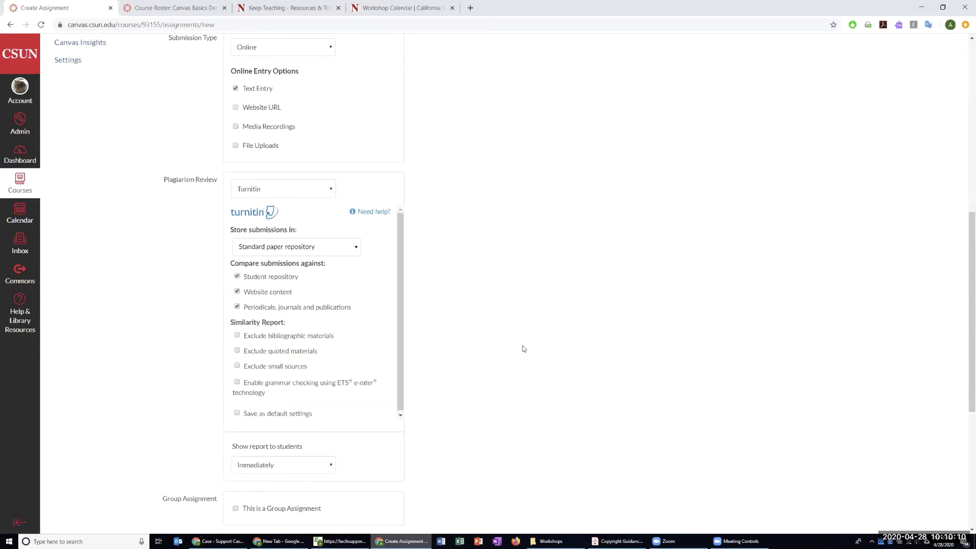
scroll(549, 372, down, 15)
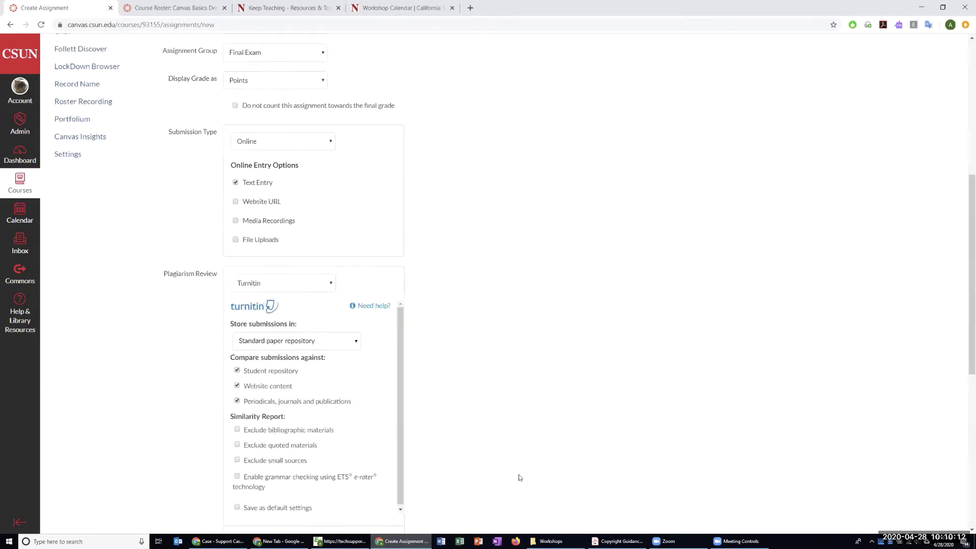
click(524, 494)
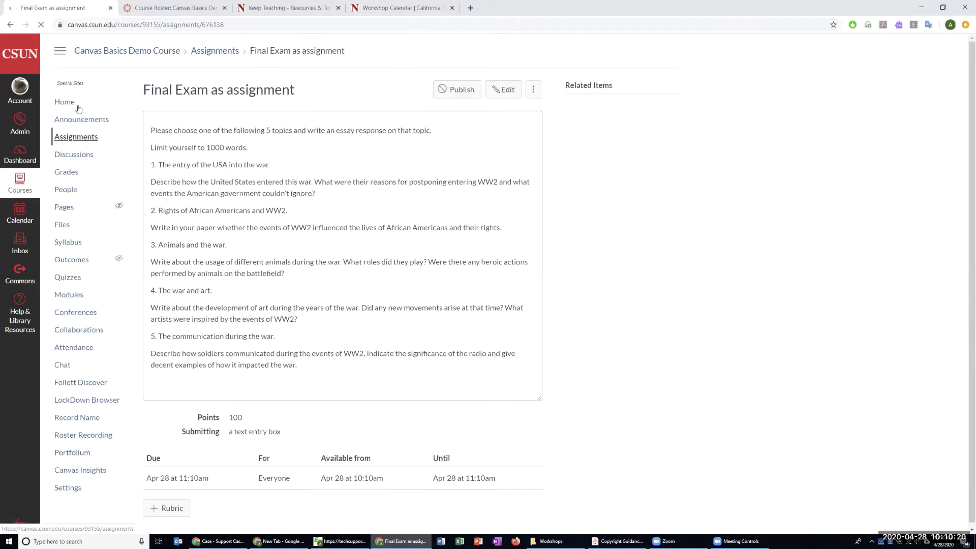
click(74, 140)
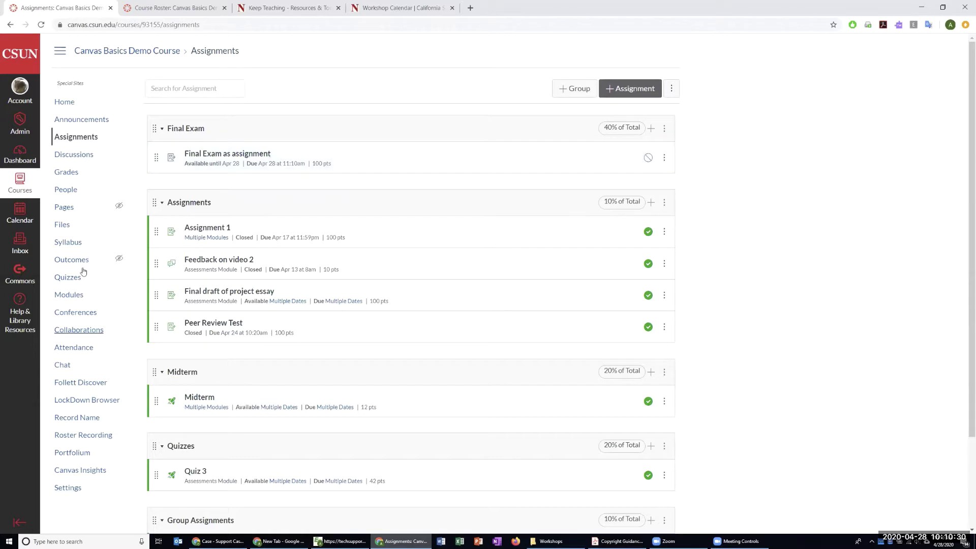
Open the course home in a new tab, check the Assignments list in Student View, and leave Student View.
right_click(66, 103)
click(85, 112)
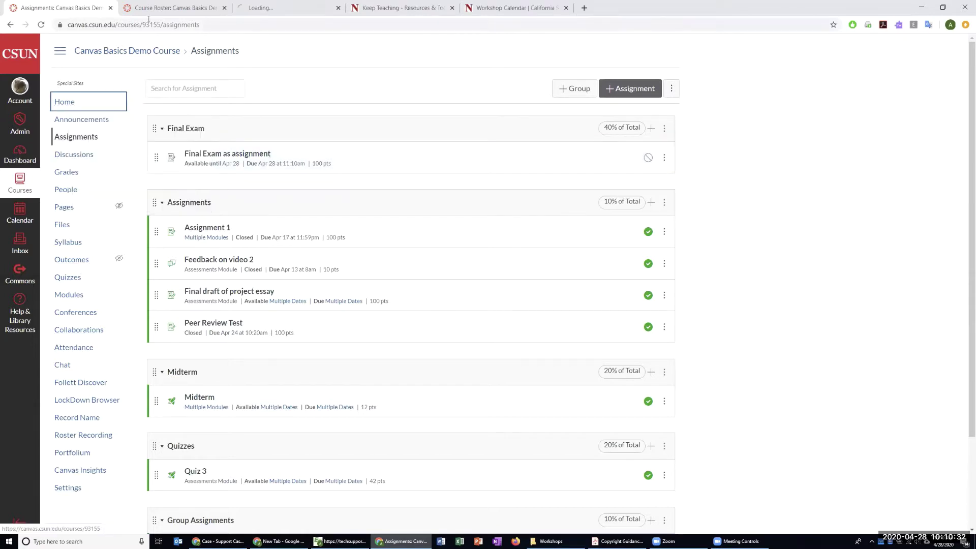
key(ctrl+3)
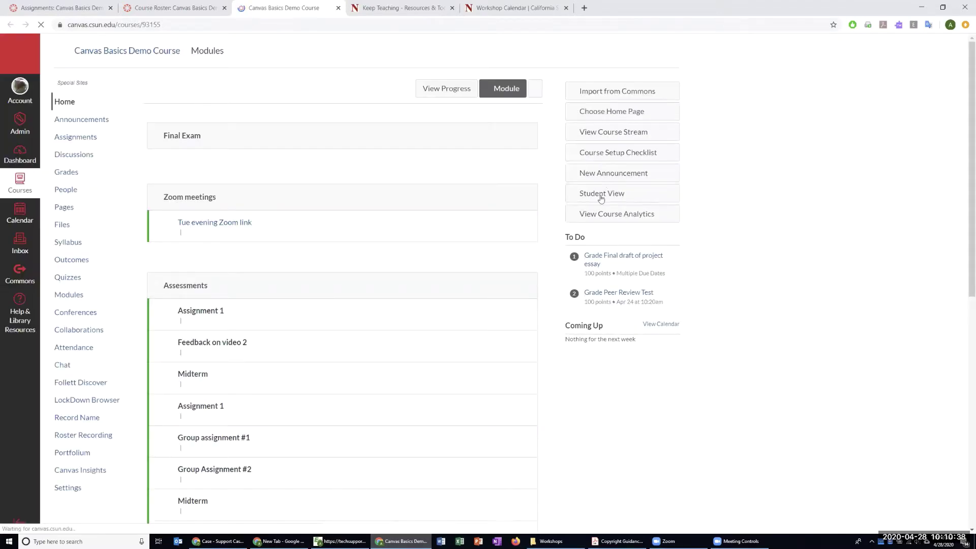
click(601, 199)
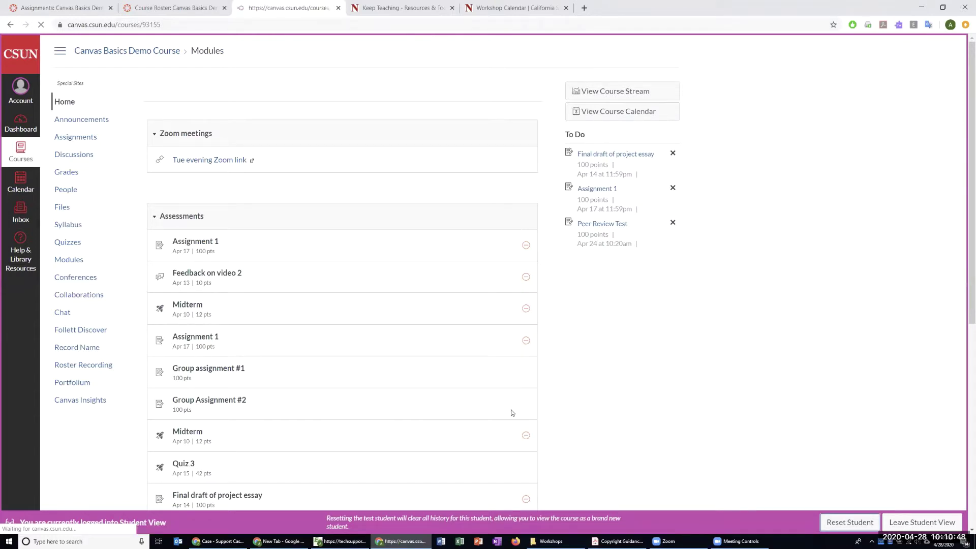
click(71, 141)
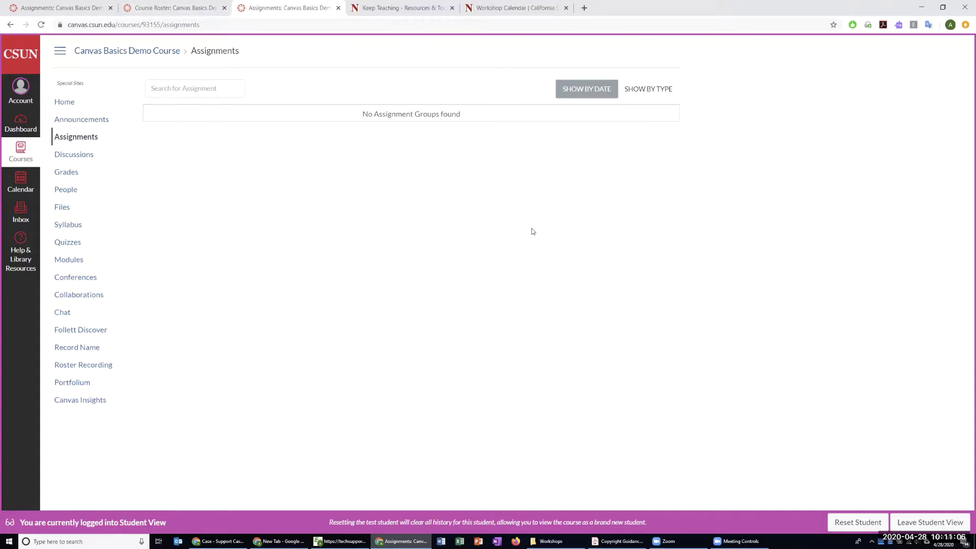
key(F5)
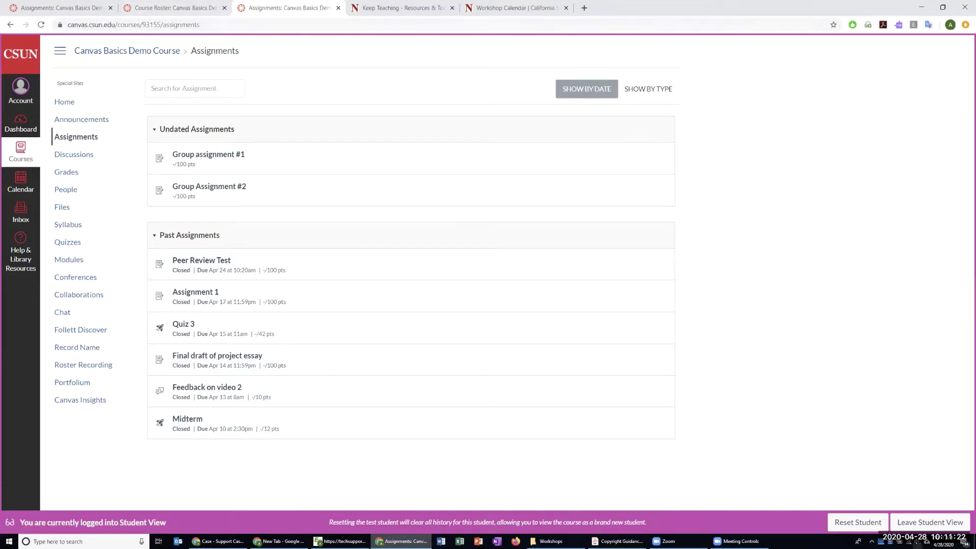
click(930, 522)
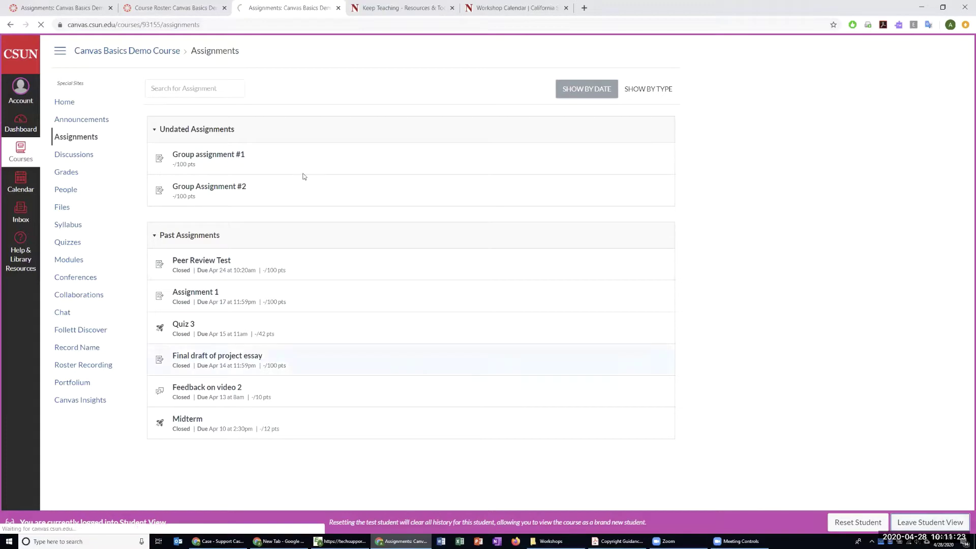
Publish "Final Exam as assignment" from the instructor's Assignments list.
click(170, 6)
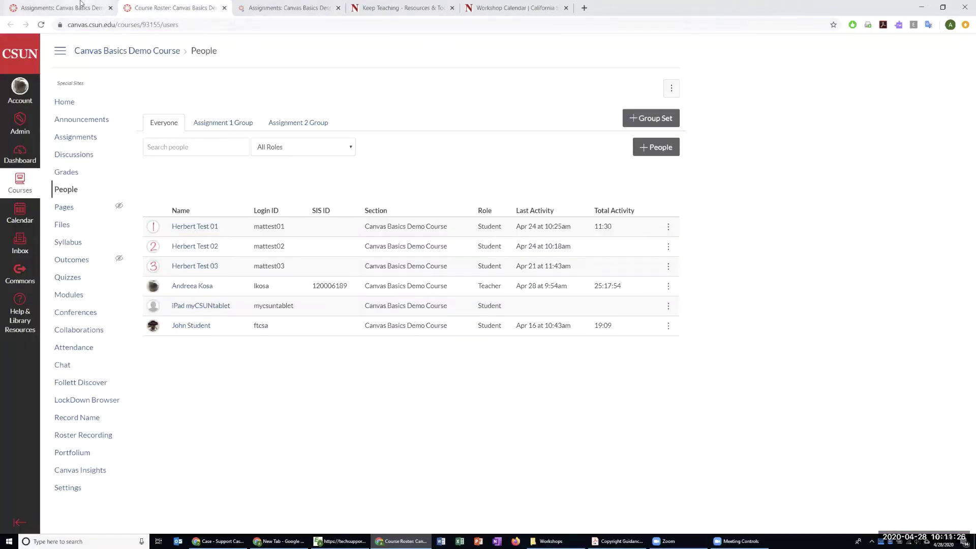
click(79, 6)
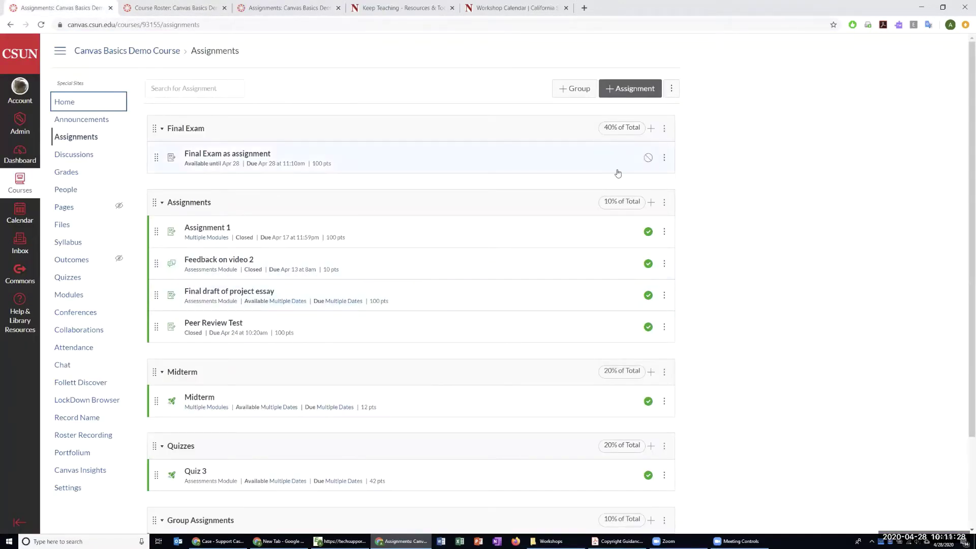
click(648, 158)
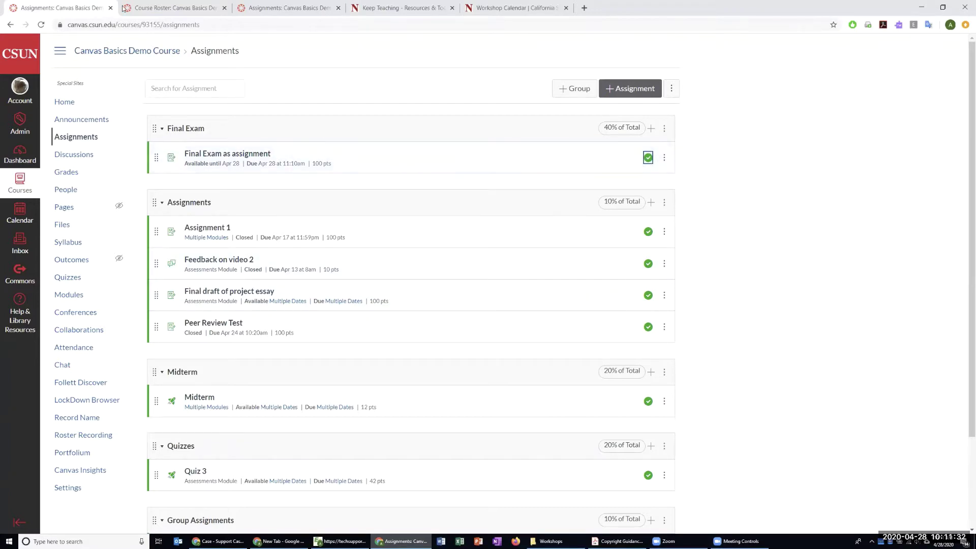
Enter Student View again and check the final exam's listing and its availability end time in the Assignments list.
click(283, 7)
click(64, 103)
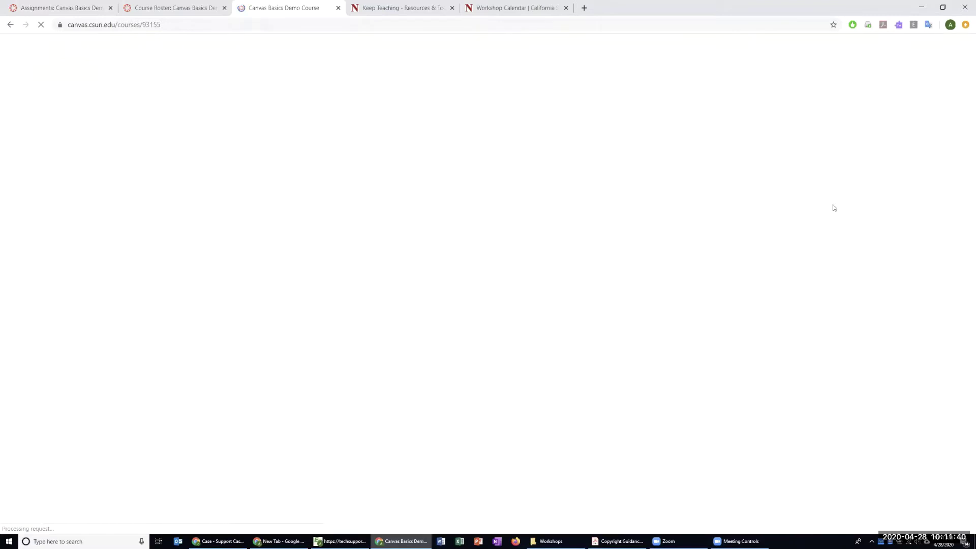
click(626, 197)
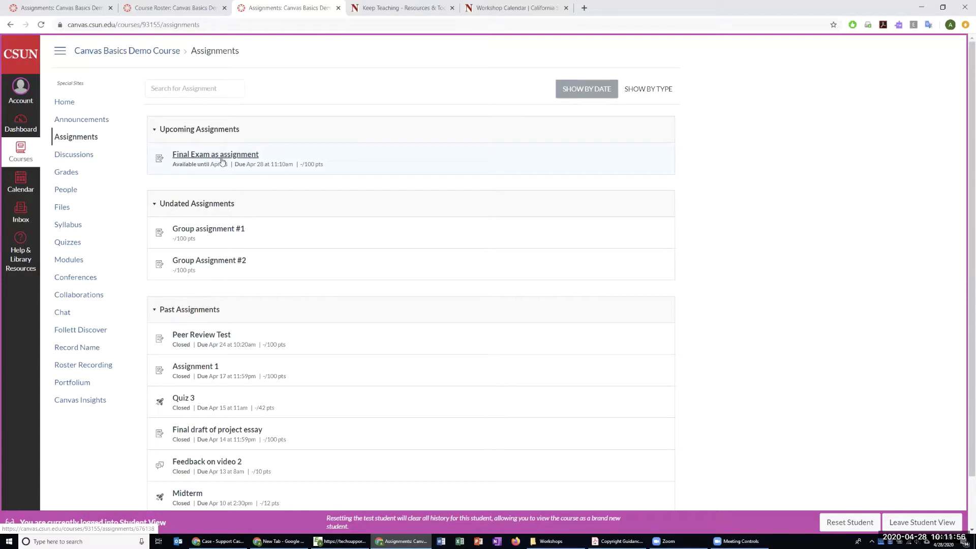
mouse_move(224, 163)
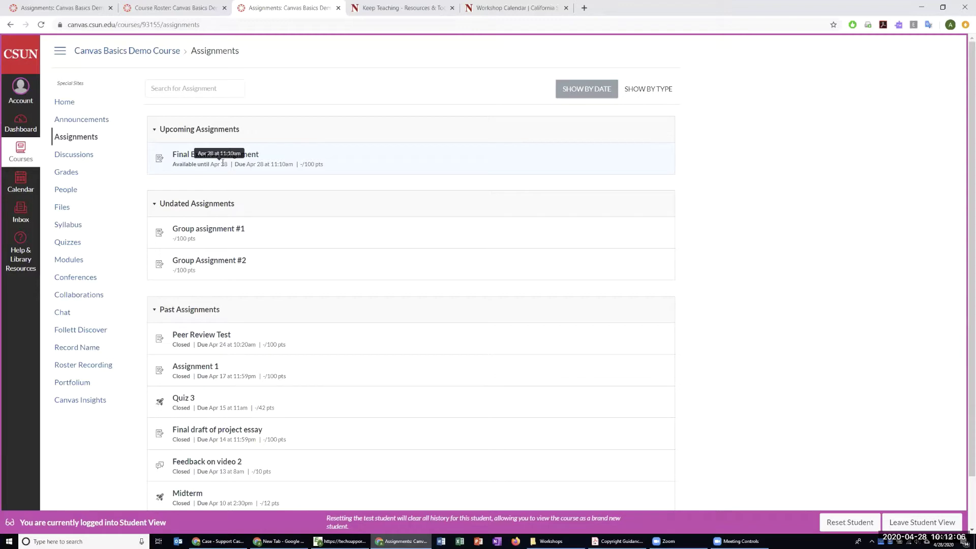
Preview the final exam's instructions and text-entry submission form as the test student, and return to the instructor's Assignments list.
click(246, 155)
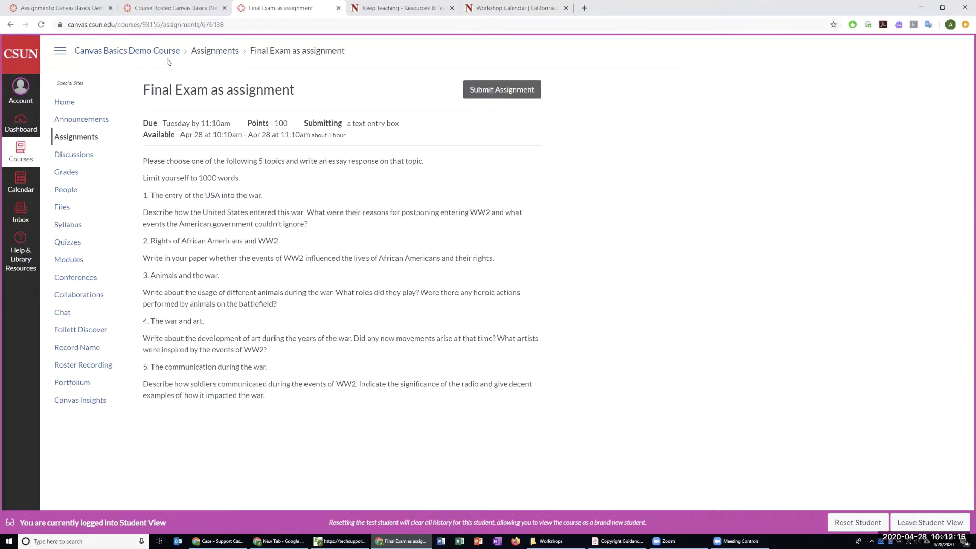
drag(144, 87, 340, 89)
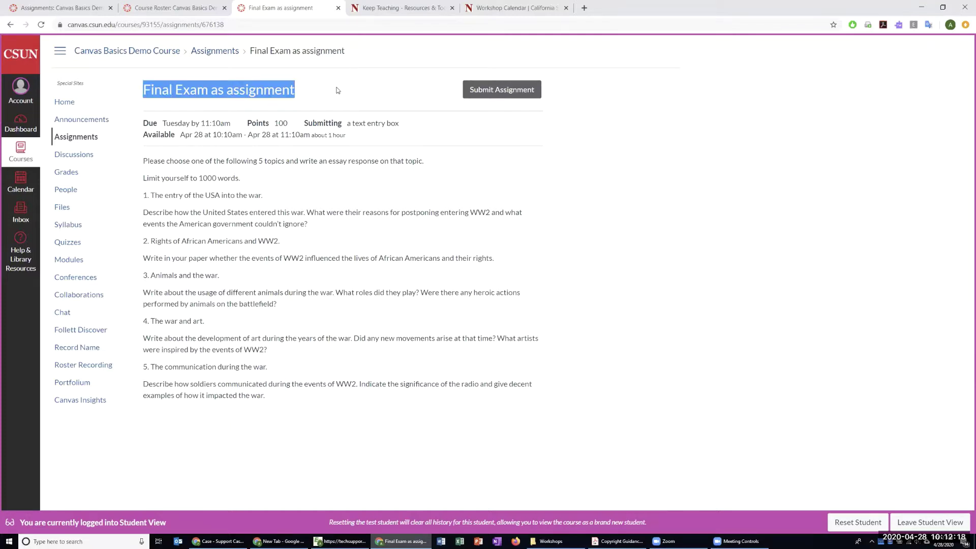
click(263, 89)
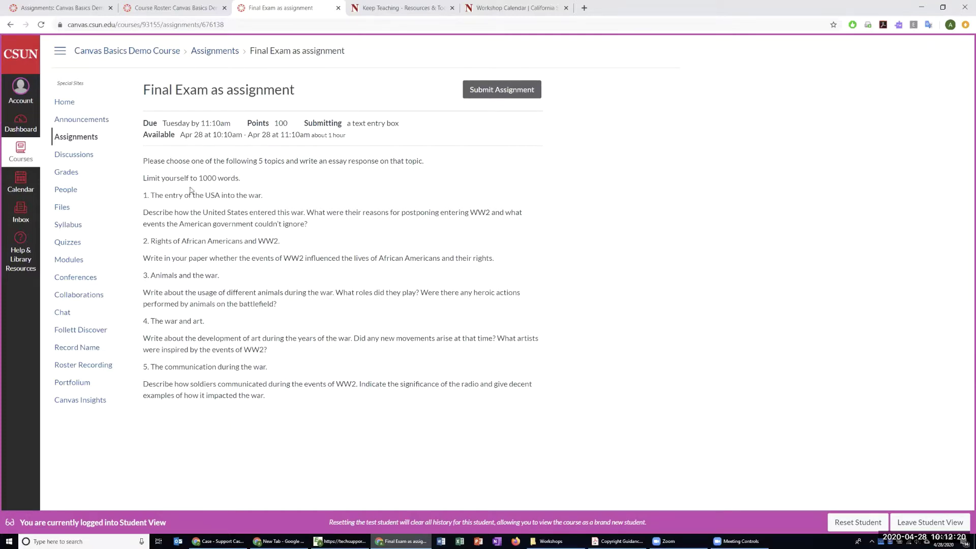
drag(143, 161, 293, 396)
click(218, 258)
click(487, 90)
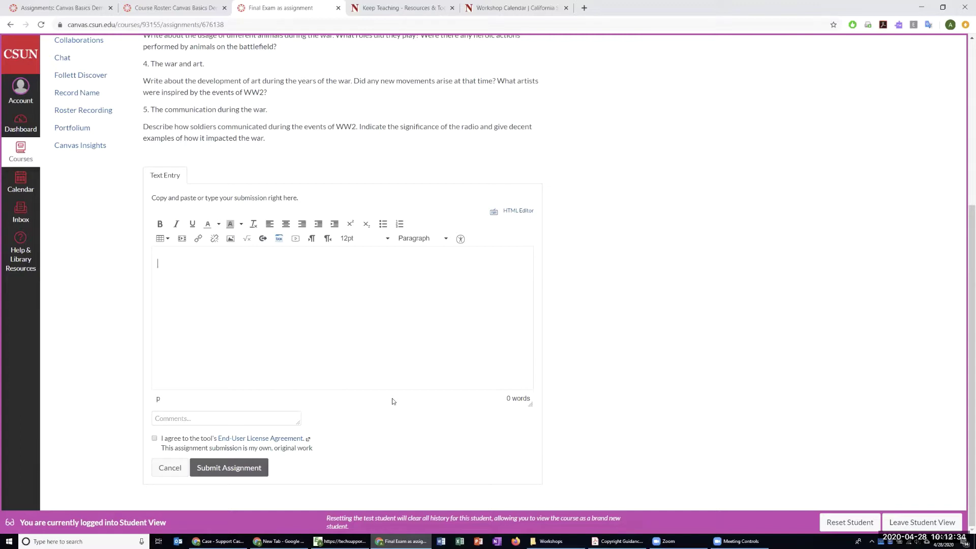
click(915, 522)
click(534, 77)
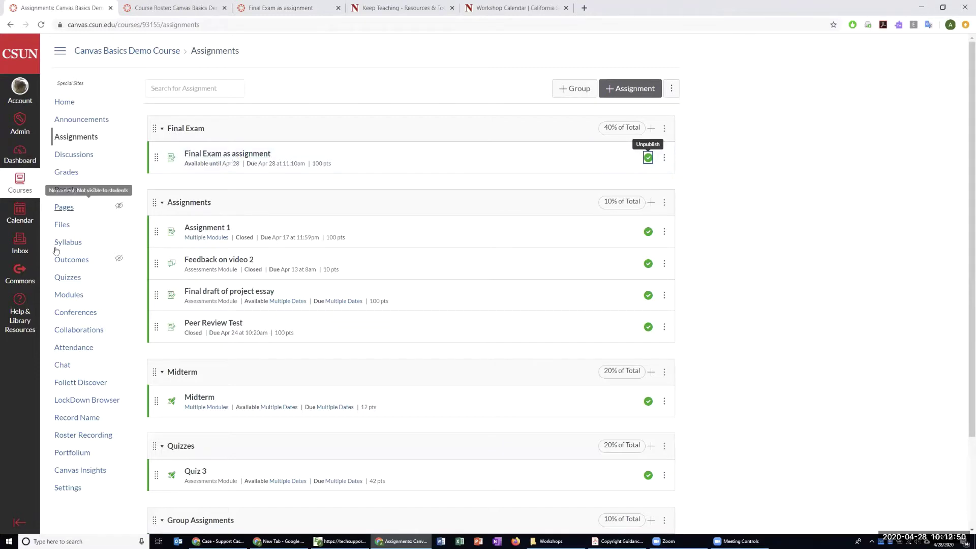
Create a new quiz in the course and title it "Final Exam as Quiz".
click(65, 279)
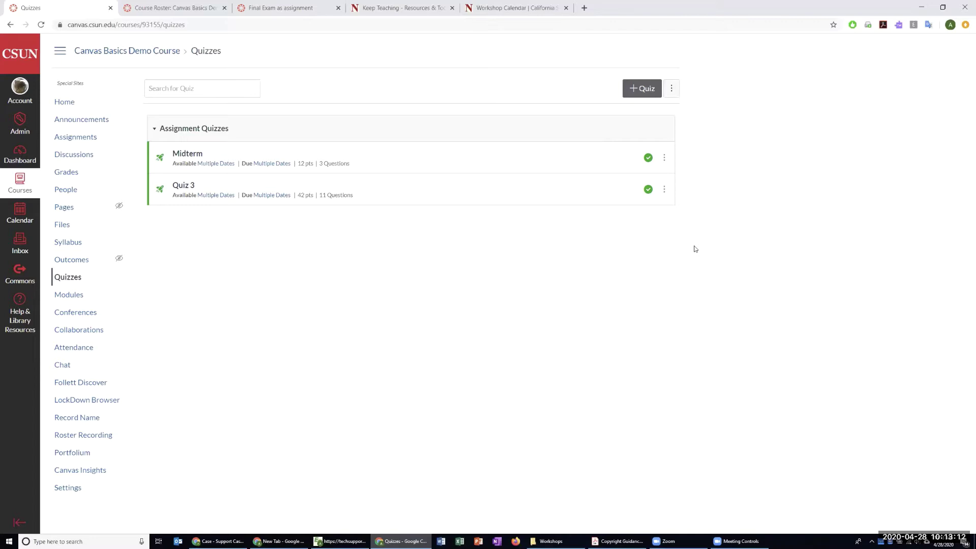
click(643, 88)
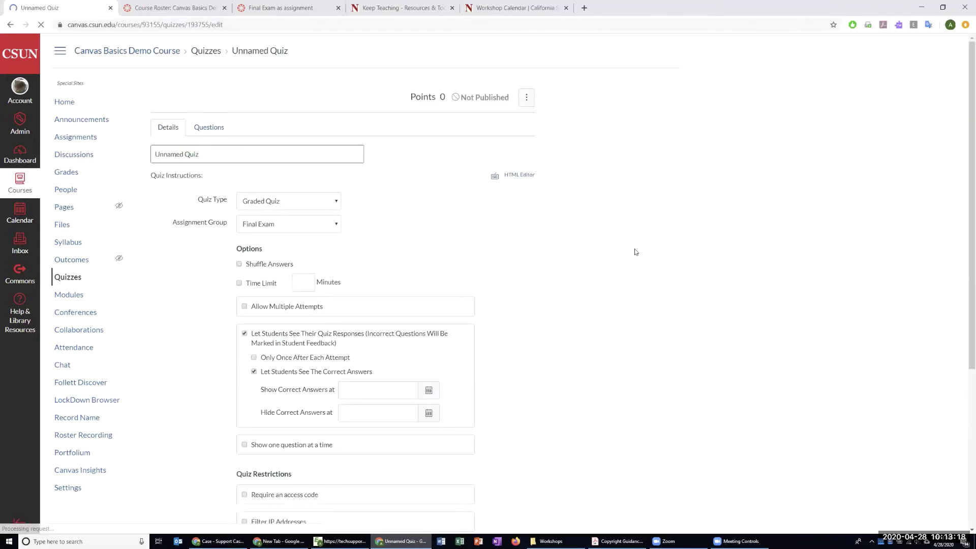
click(200, 153)
triple_click(201, 154)
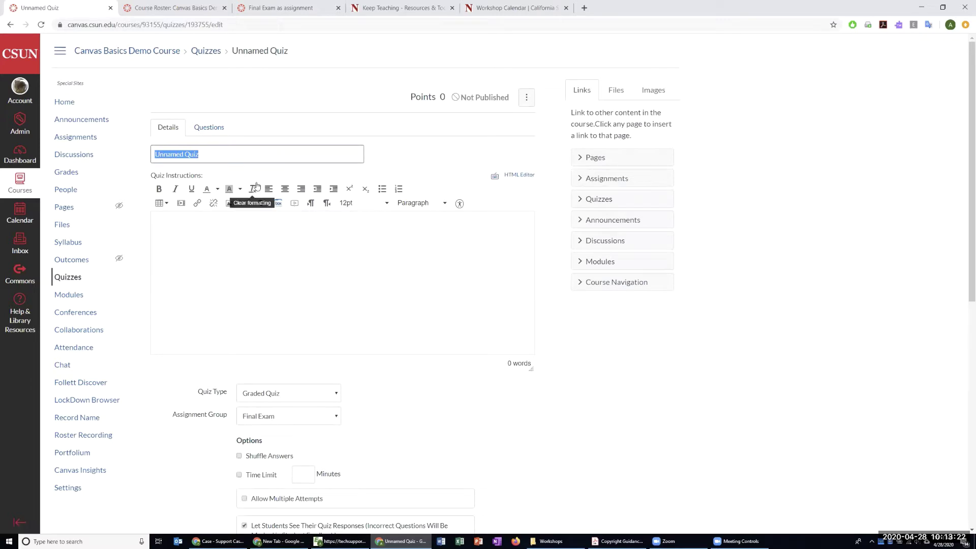
text(Final Exam as Quiz)
Enter the quiz instructions "Please answer the 4 questions within the allotted 1 hour.".
click(277, 286)
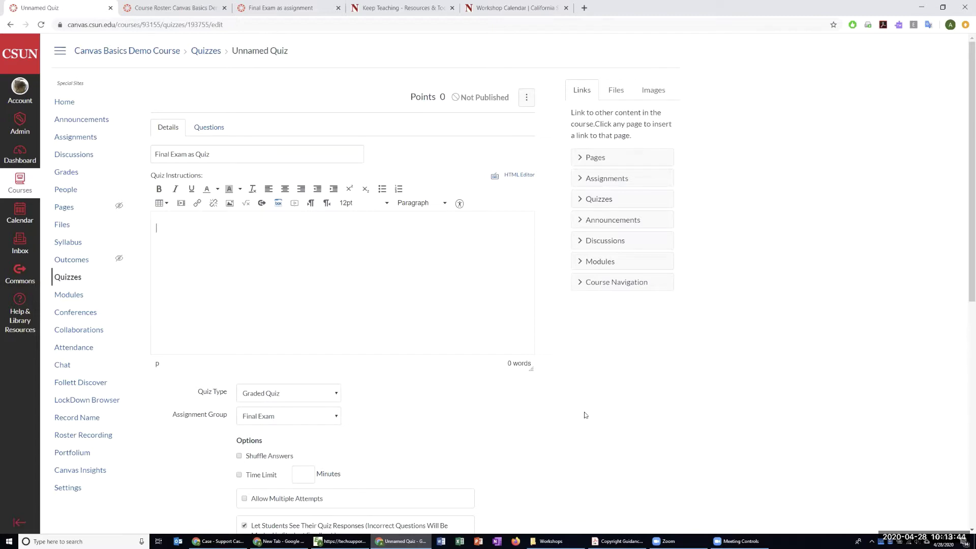
scroll(585, 415, down, 9)
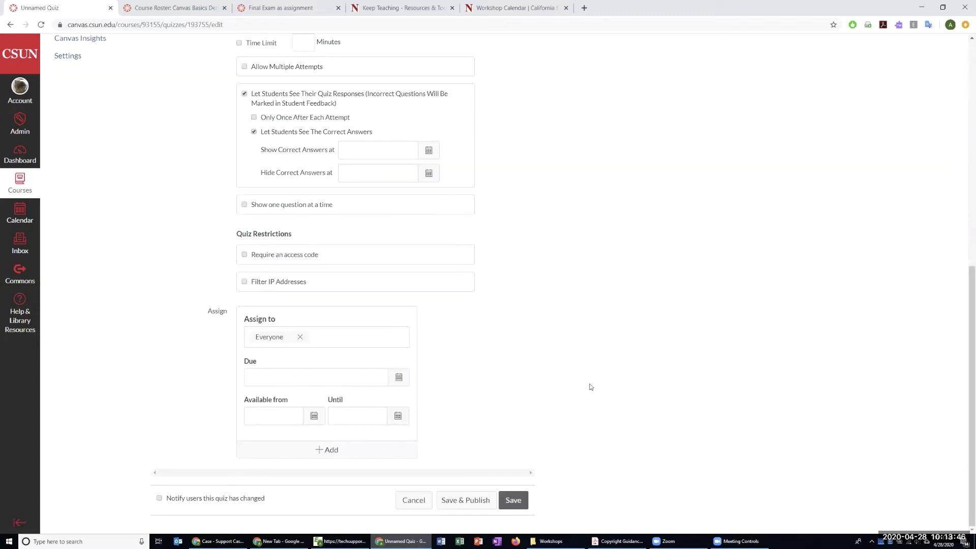
scroll(590, 386, up, 9)
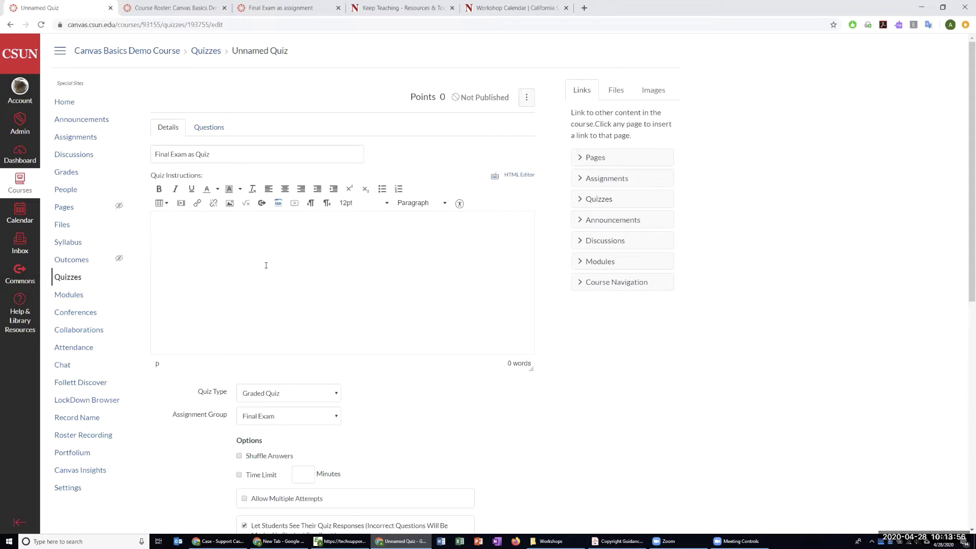
text(Please answer the 4 questions within the alloted)
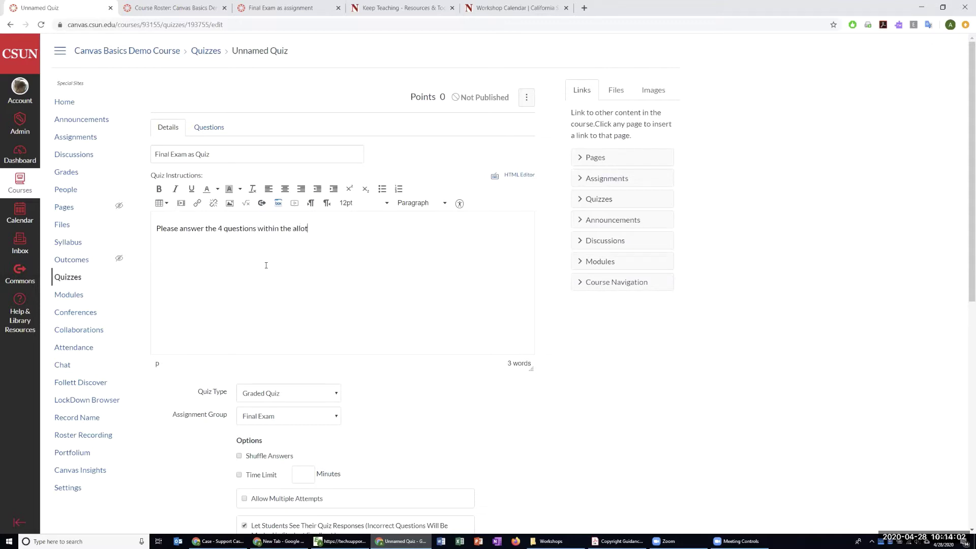
key(BackSpace)
key(BackSpace)
key(BackSpace)
text(ted 1 hour)
triple_click(154, 222)
click(380, 254)
scroll(564, 392, down, 2)
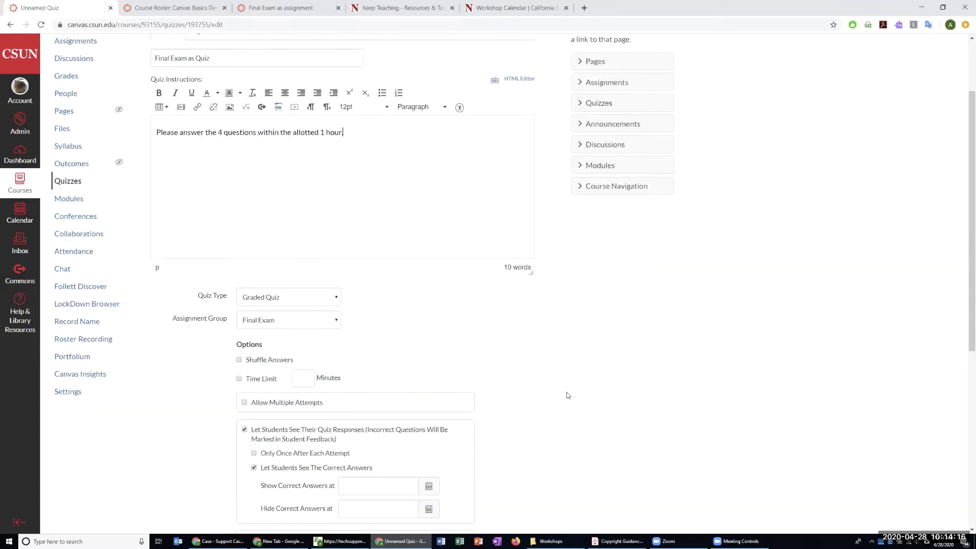
scroll(568, 396, down, 2)
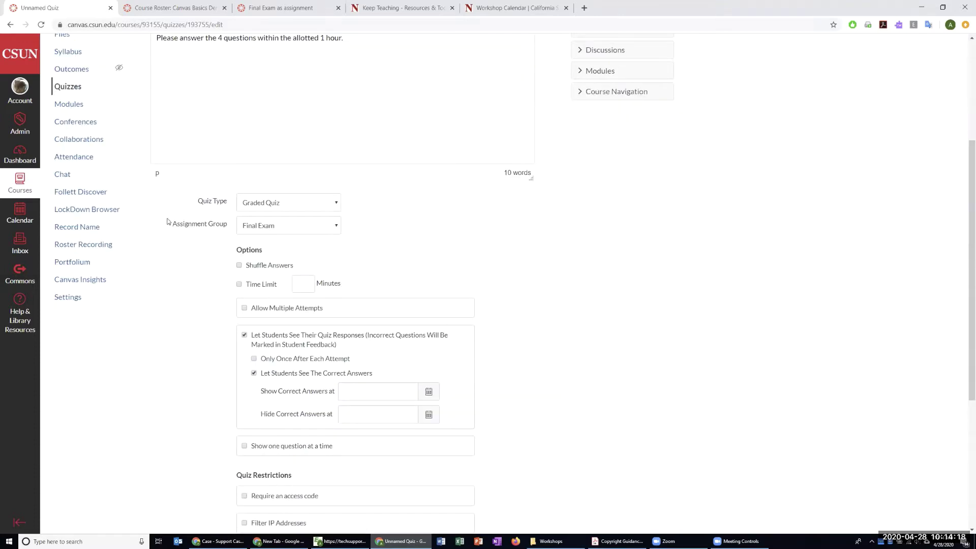
Examine the quiz's type, assignment group, options and restrictions in its details.
triple_click(230, 202)
click(452, 214)
scroll(526, 237, down, 2)
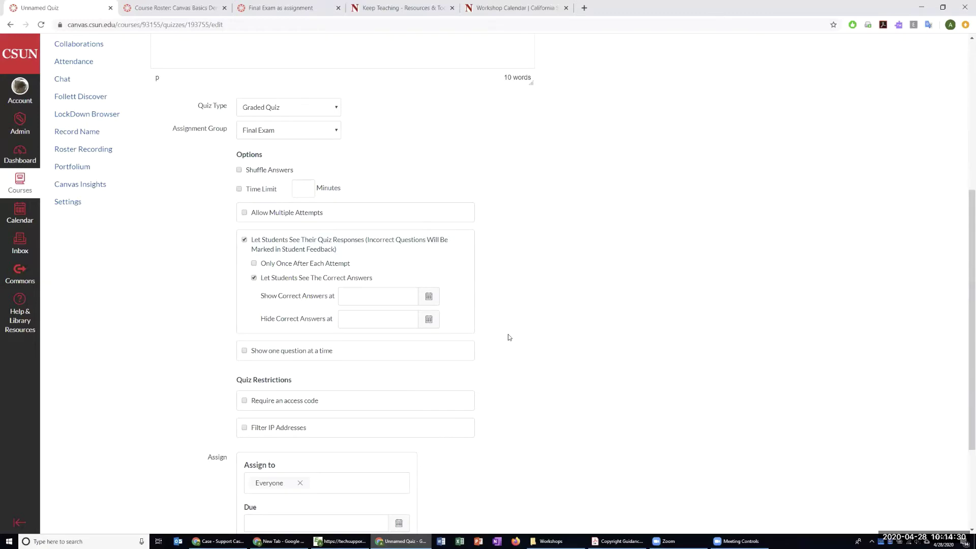
scroll(509, 337, up, 6)
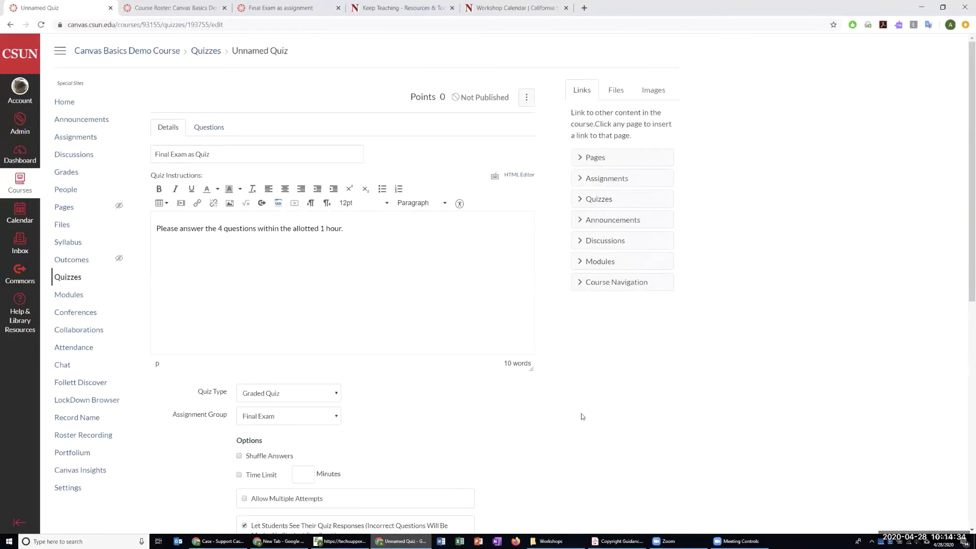
scroll(581, 413, down, 6)
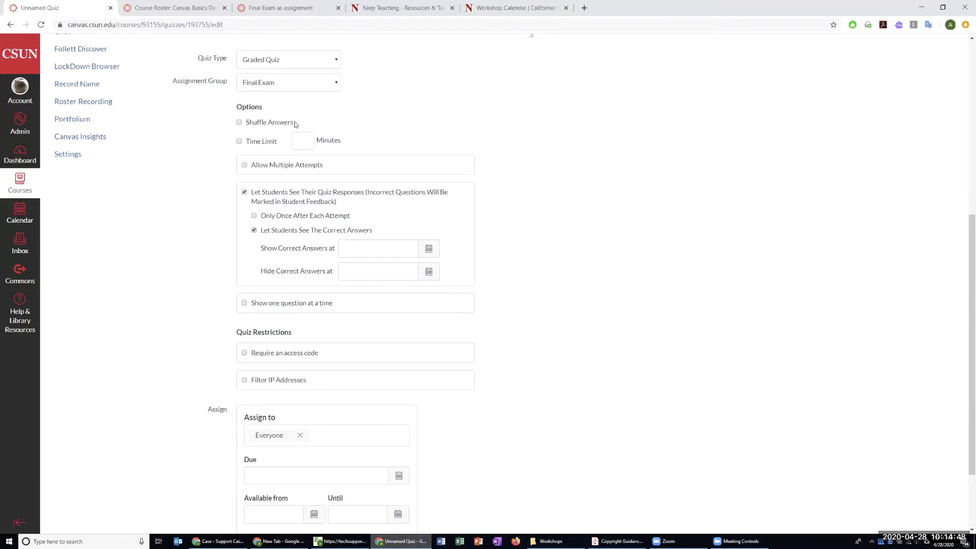
double_click(260, 107)
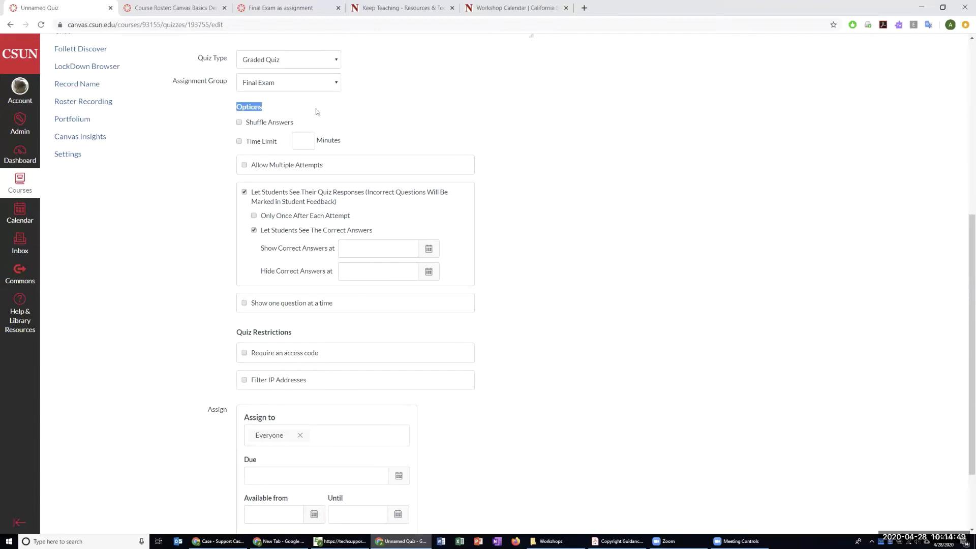
click(464, 115)
scroll(464, 115, up, 2)
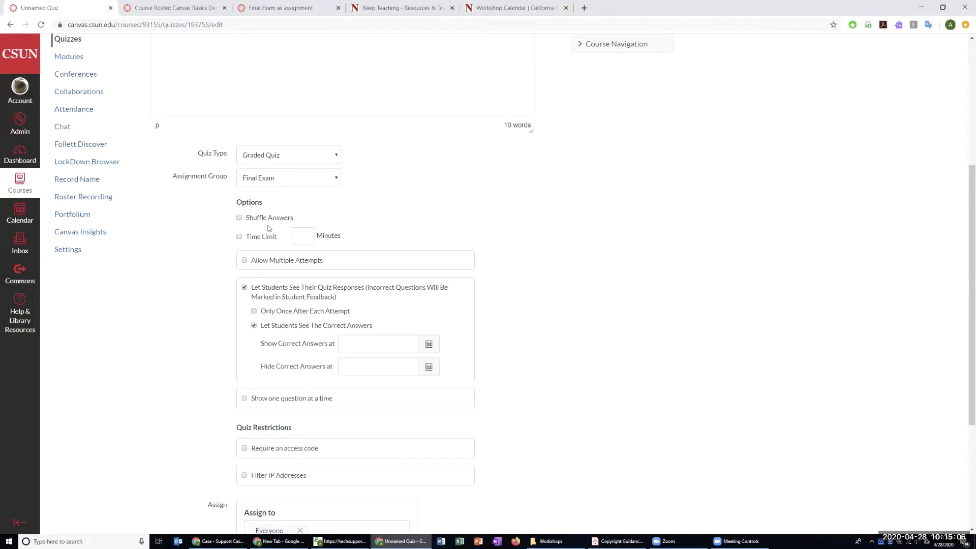
Enable shuffled answers for the quiz and set a time limit of 60 minutes.
drag(297, 221, 245, 219)
click(431, 215)
click(239, 219)
click(238, 237)
click(310, 236)
text(60)
click(573, 237)
Turn off the option that lets students see their quiz responses.
drag(325, 262, 251, 262)
click(569, 281)
scroll(539, 330, down, 2)
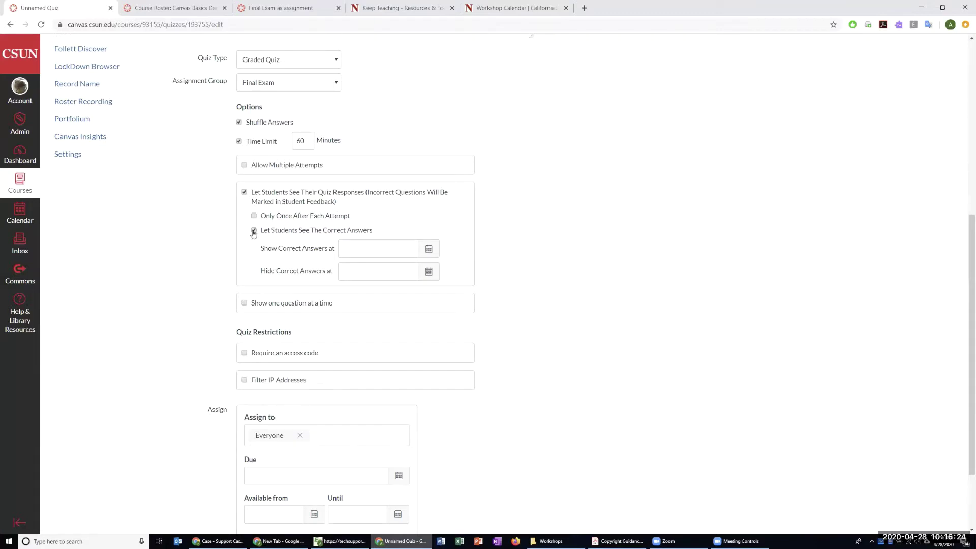
click(244, 191)
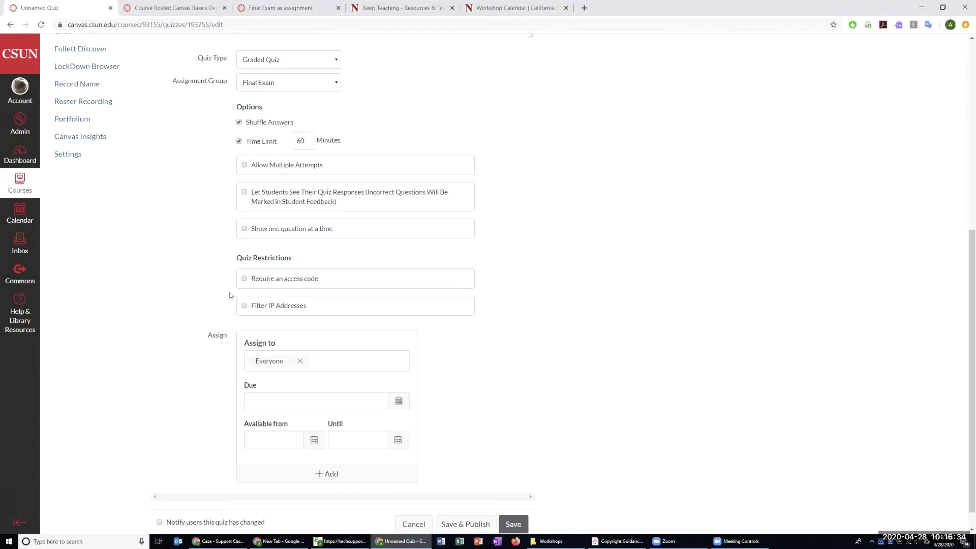
drag(349, 202, 253, 193)
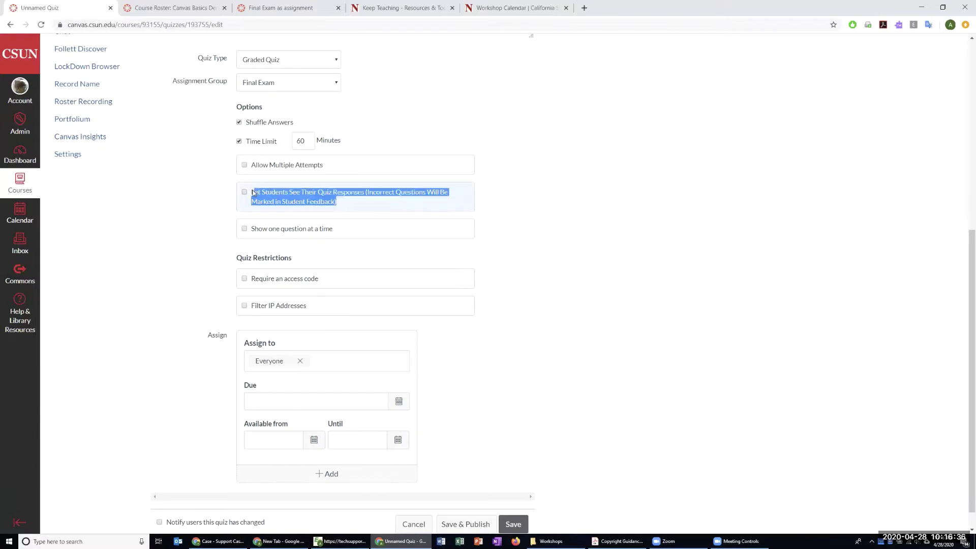
click(513, 219)
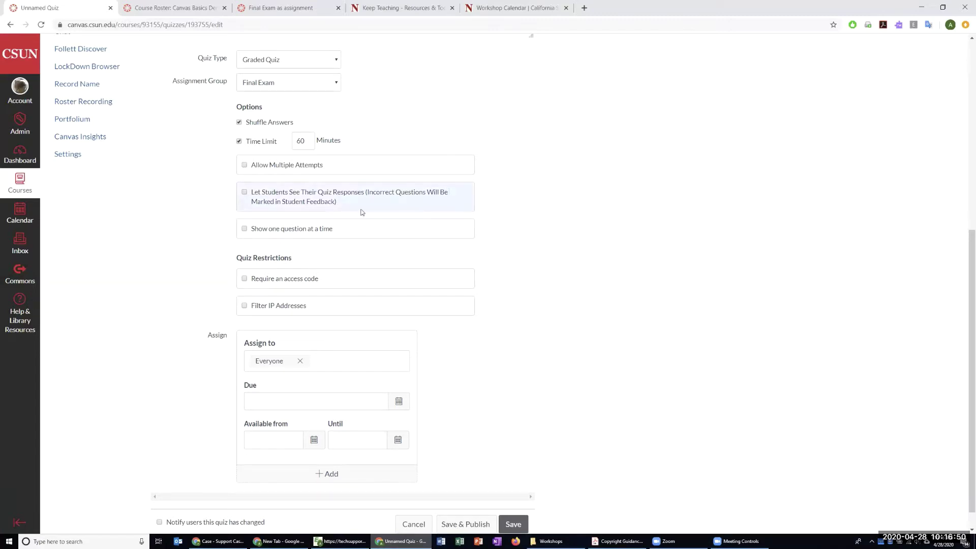
Let students see their quiz responses again, including the correct answers.
click(244, 192)
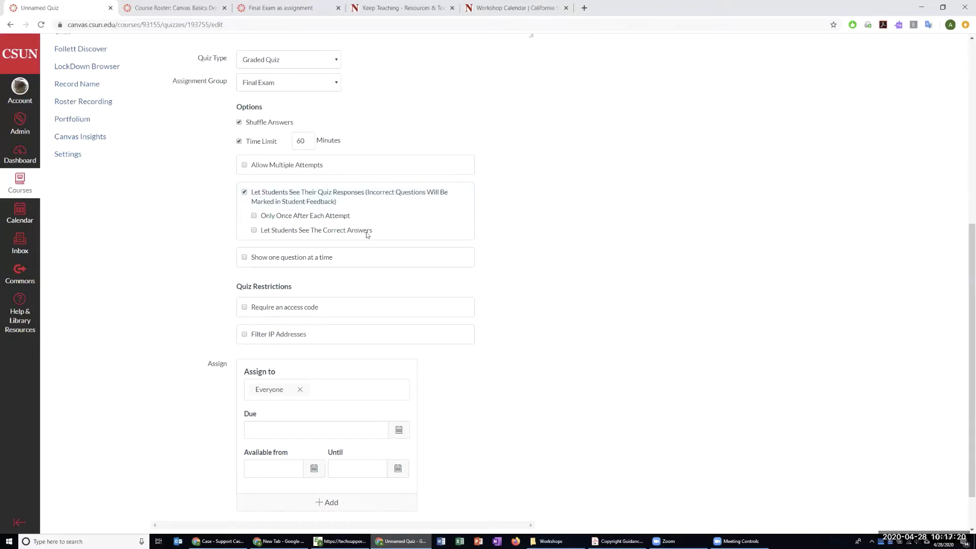
drag(374, 232, 259, 231)
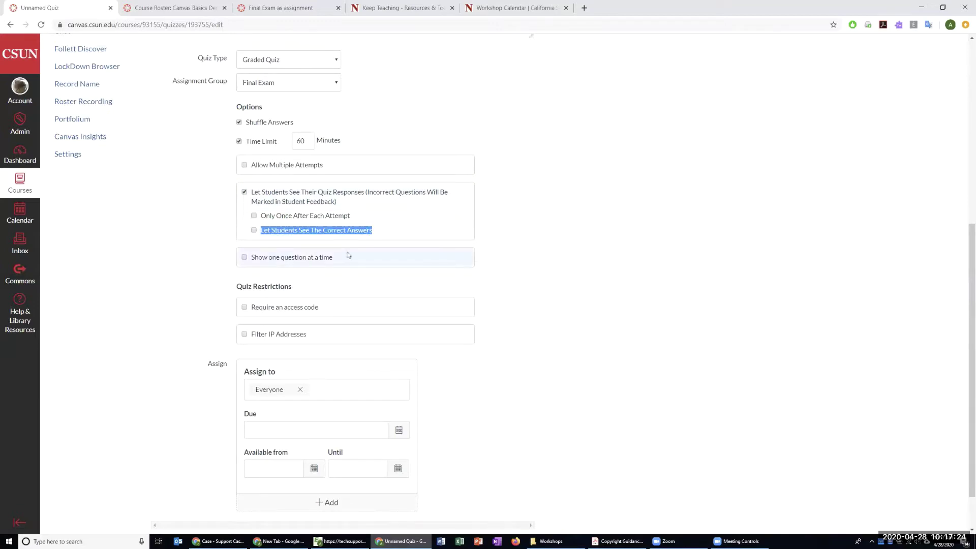
click(583, 247)
click(325, 231)
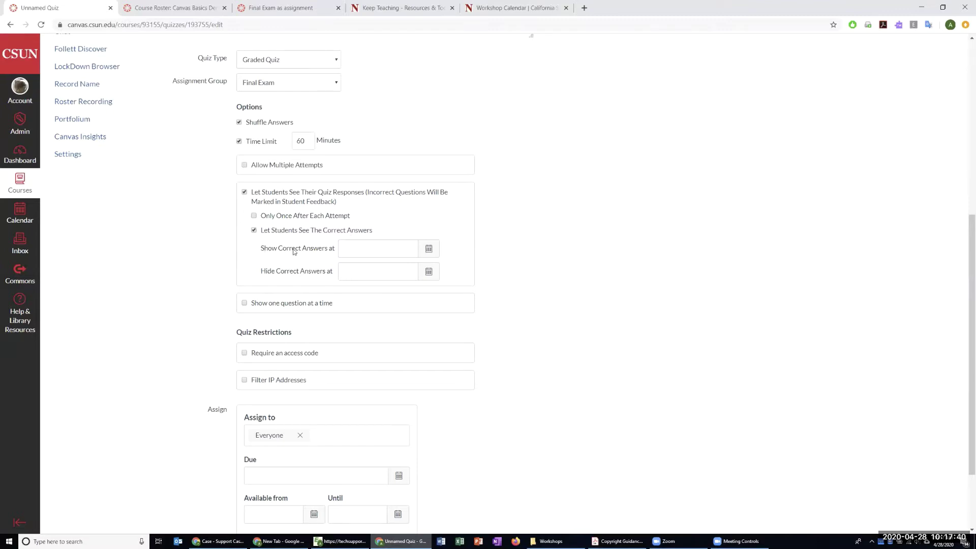
Set the correct answers to show from Apr 29, 2020 at 8:00 pm.
drag(261, 249, 333, 253)
click(274, 248)
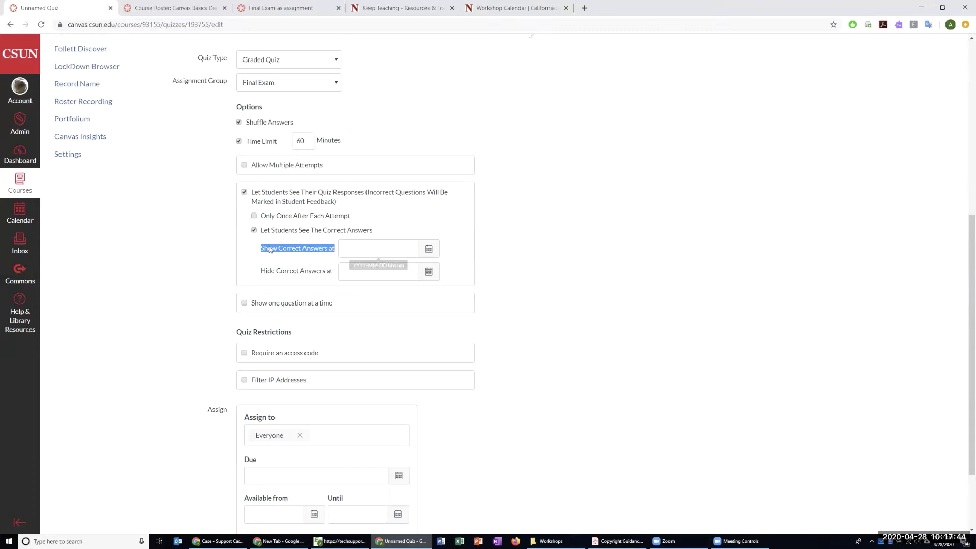
click(274, 252)
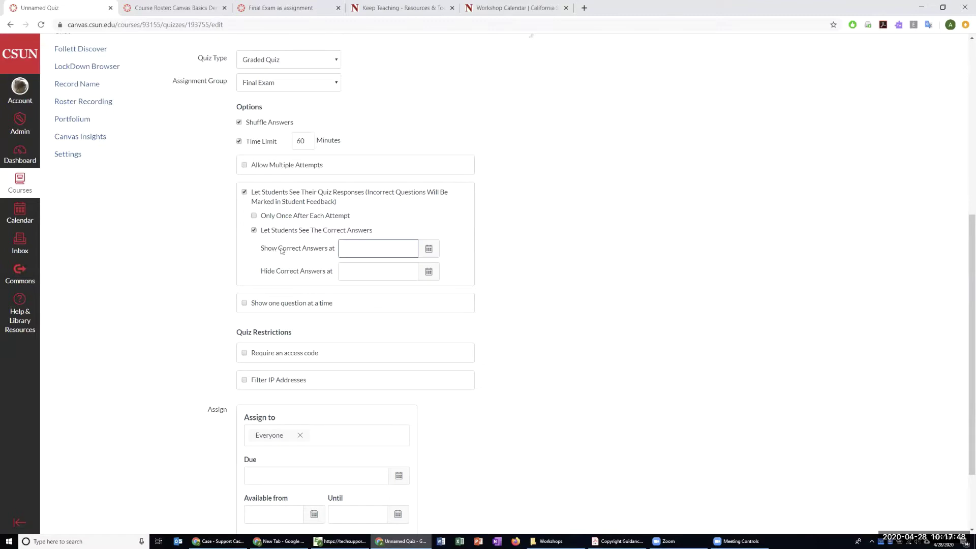
click(436, 252)
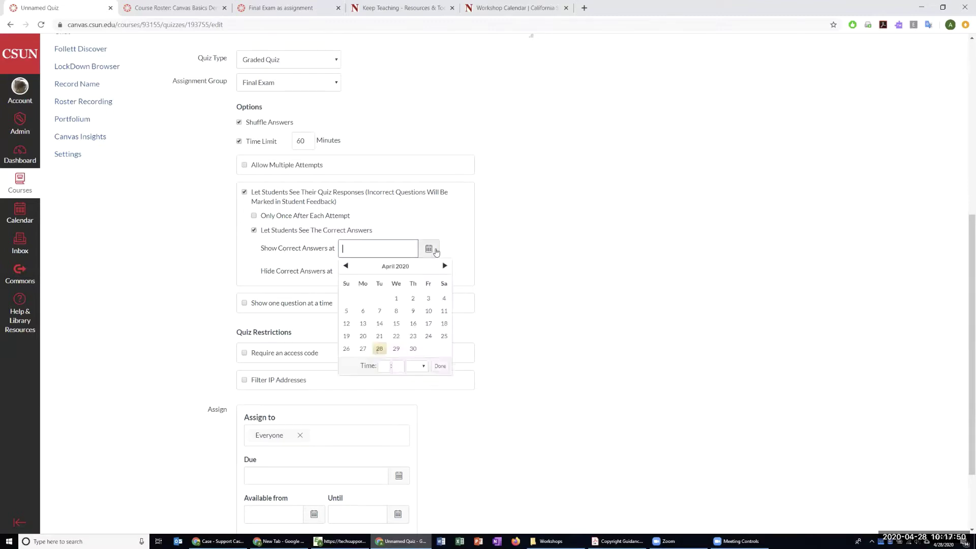
click(396, 349)
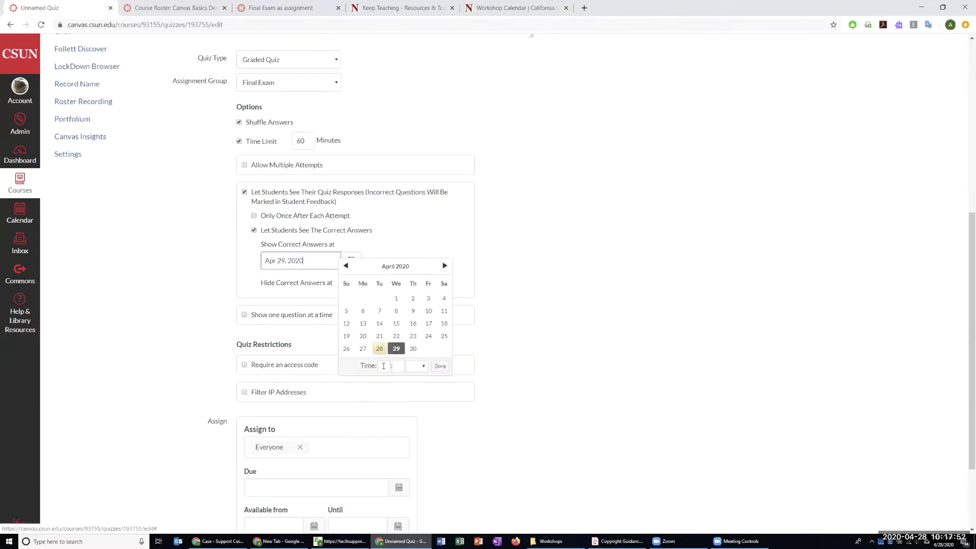
click(383, 366)
text(8)
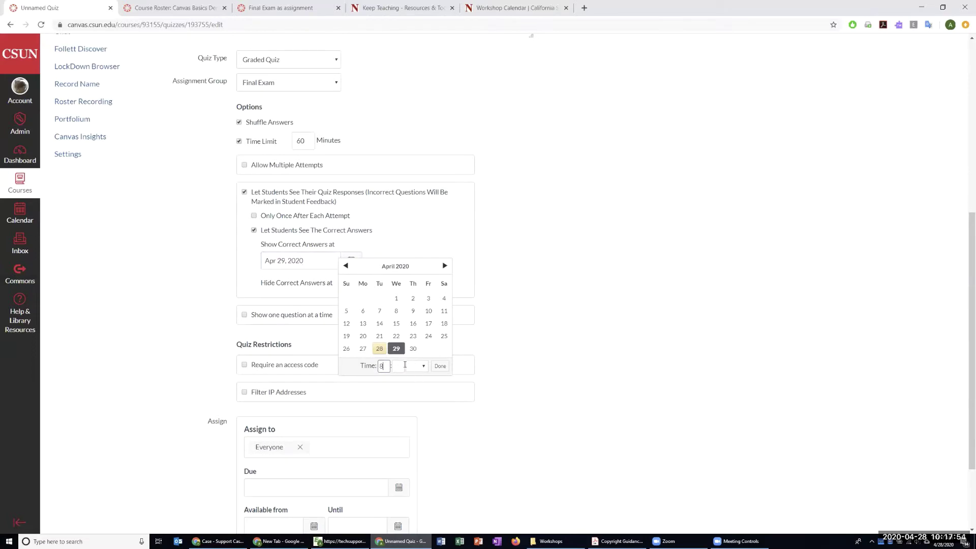
click(405, 364)
text(00)
click(440, 366)
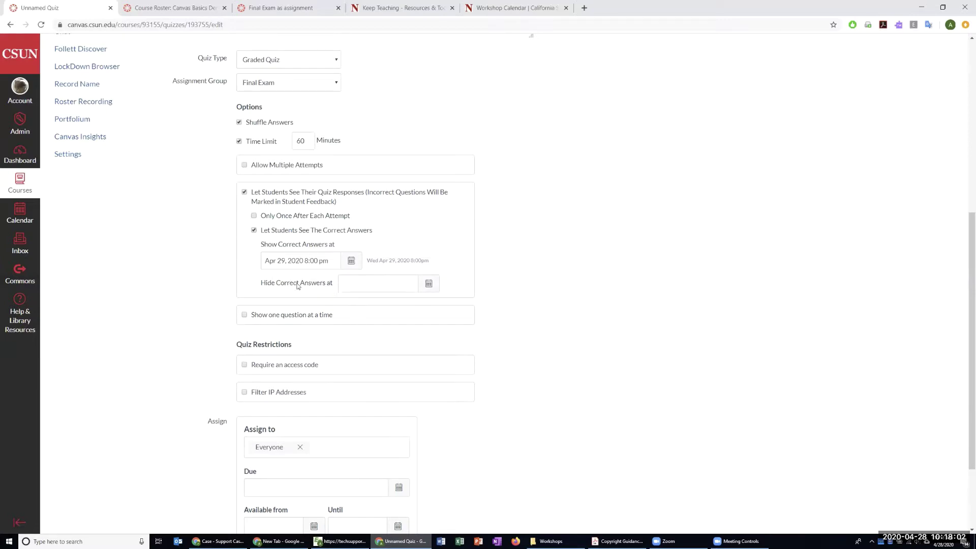
drag(332, 283, 261, 286)
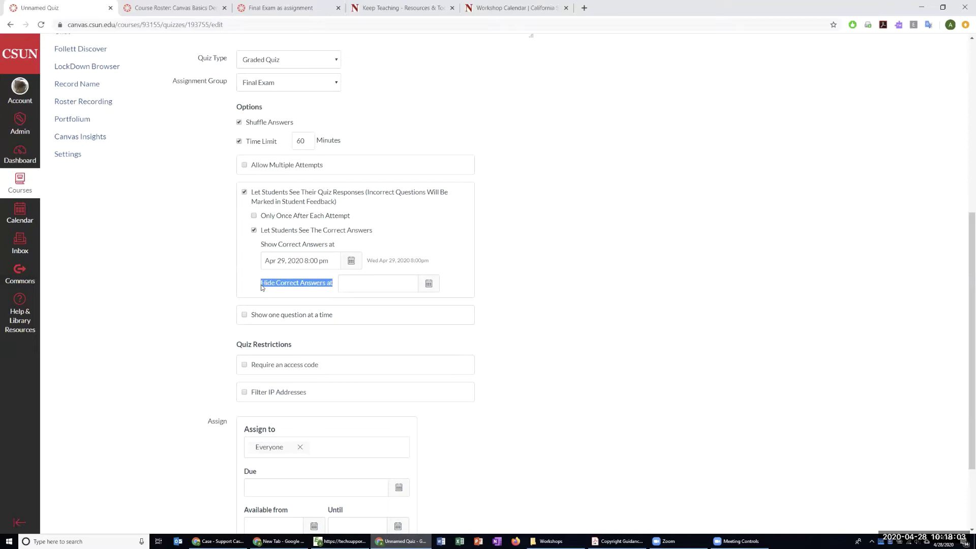
click(596, 319)
drag(336, 245, 243, 250)
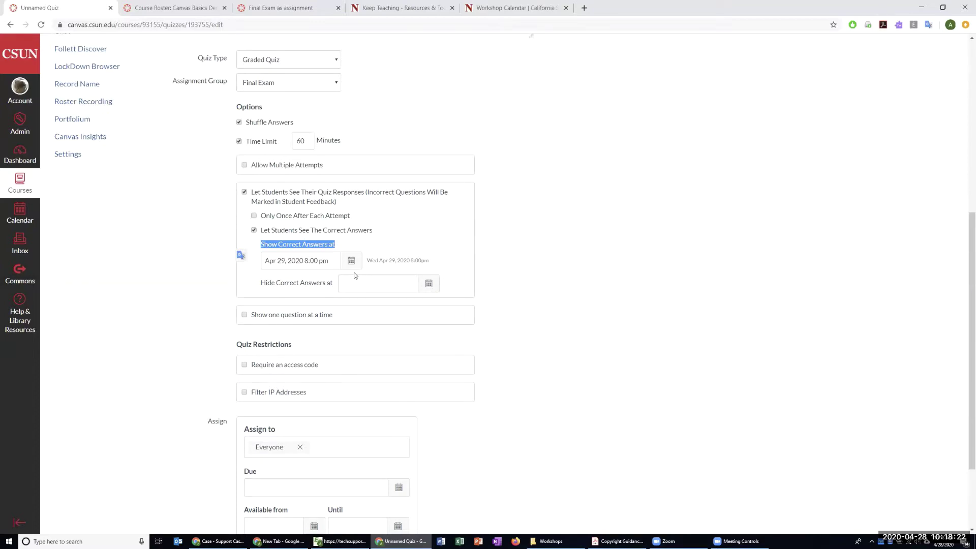
click(554, 263)
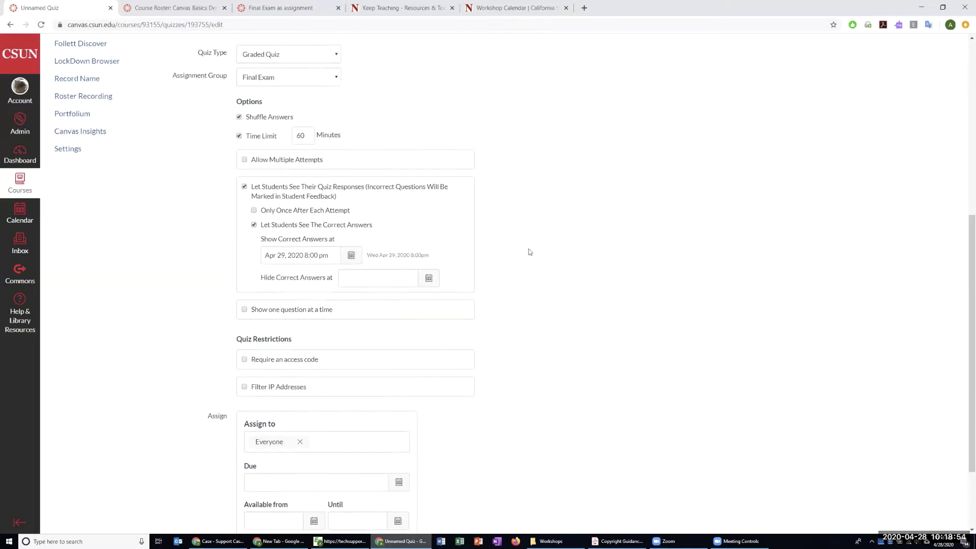
Try the option to show one question at a time with questions locked after answering.
scroll(527, 250, down, 1)
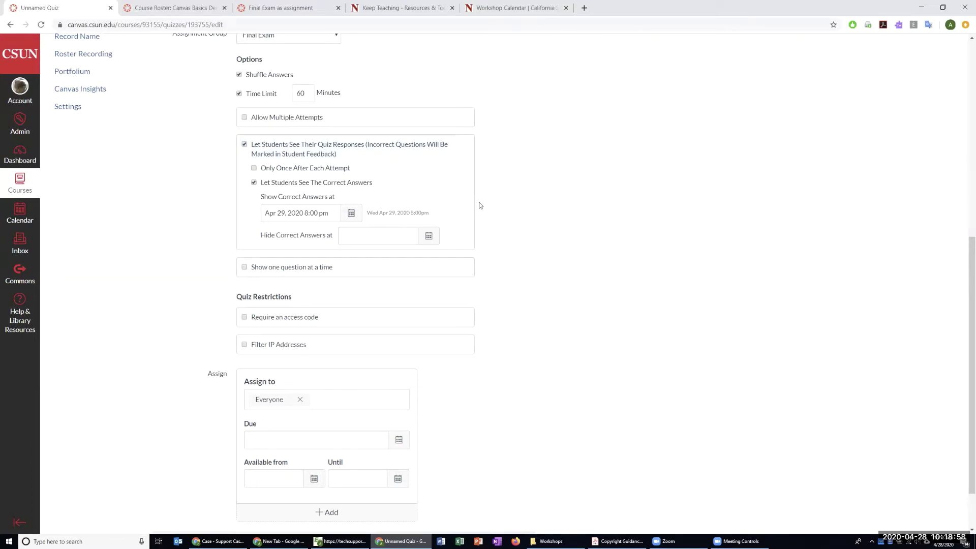
scroll(493, 213, down, 1)
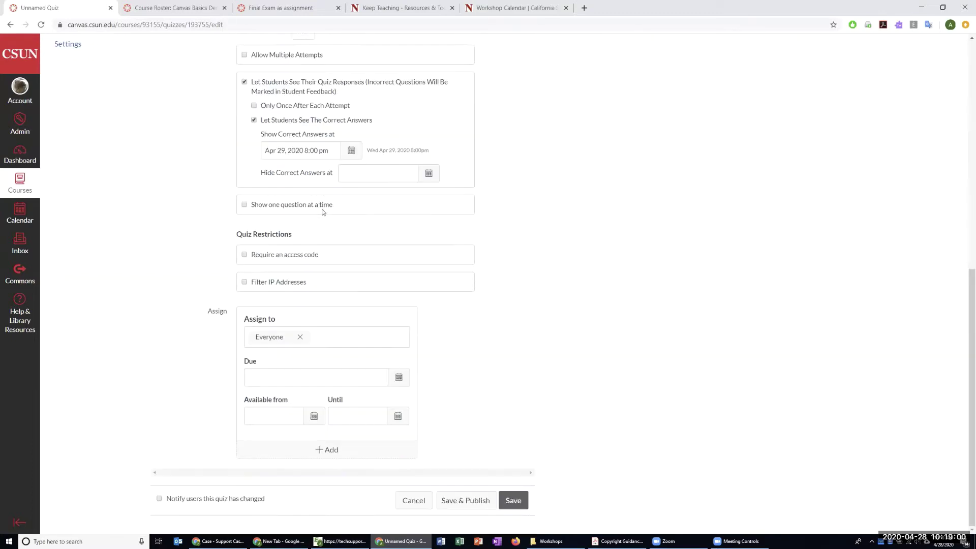
drag(334, 207, 251, 207)
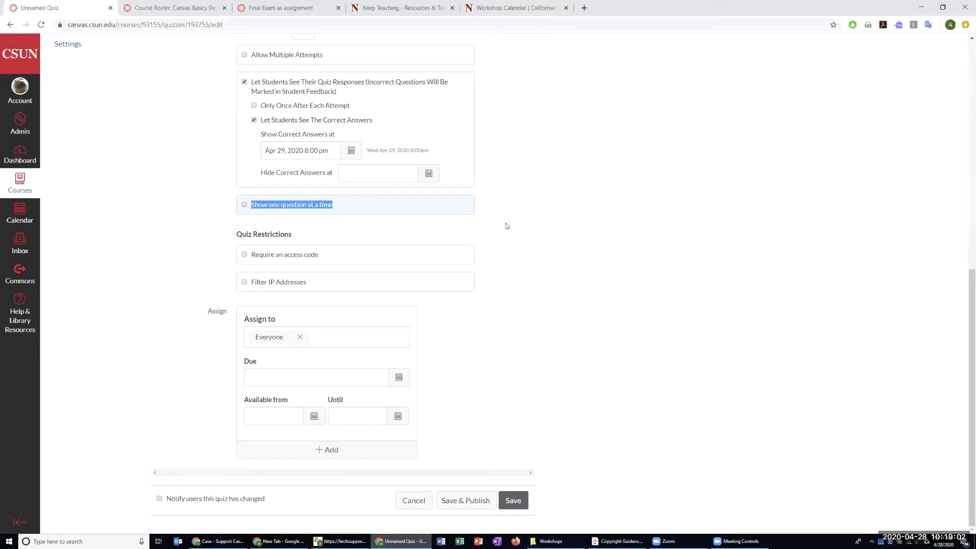
click(365, 204)
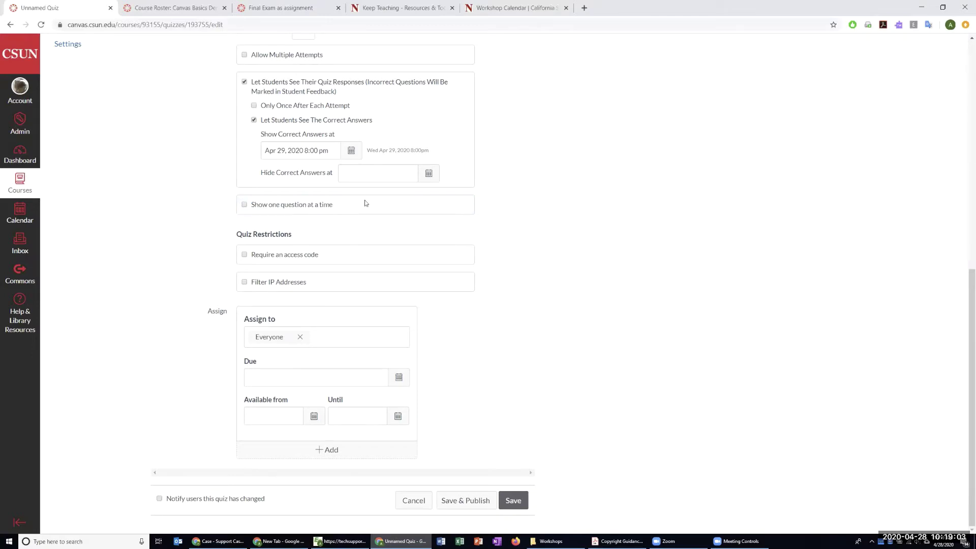
click(323, 206)
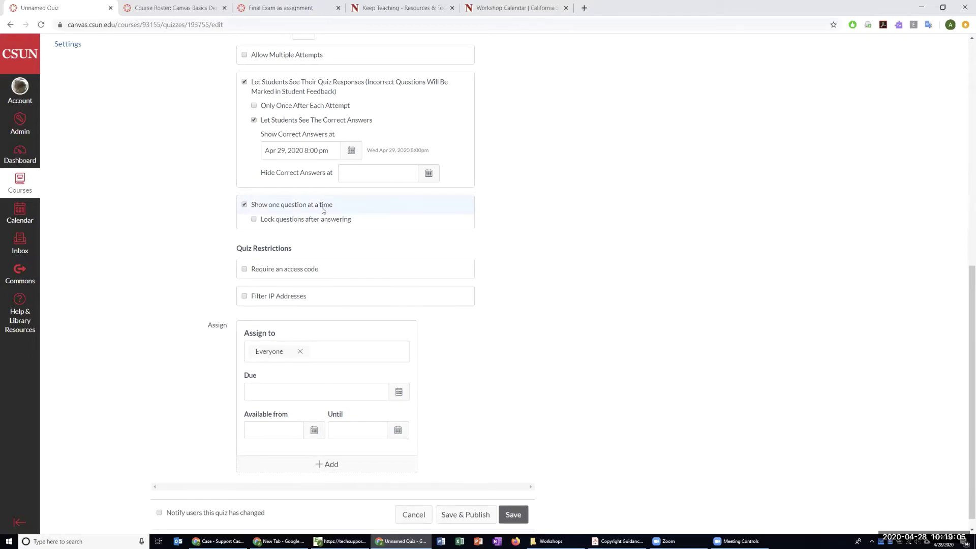
click(300, 222)
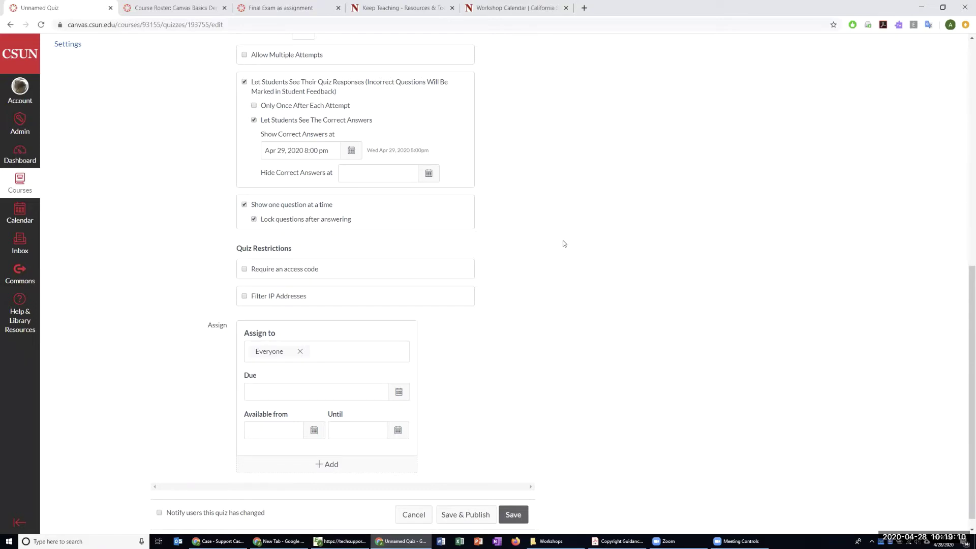
click(336, 220)
click(338, 221)
click(311, 209)
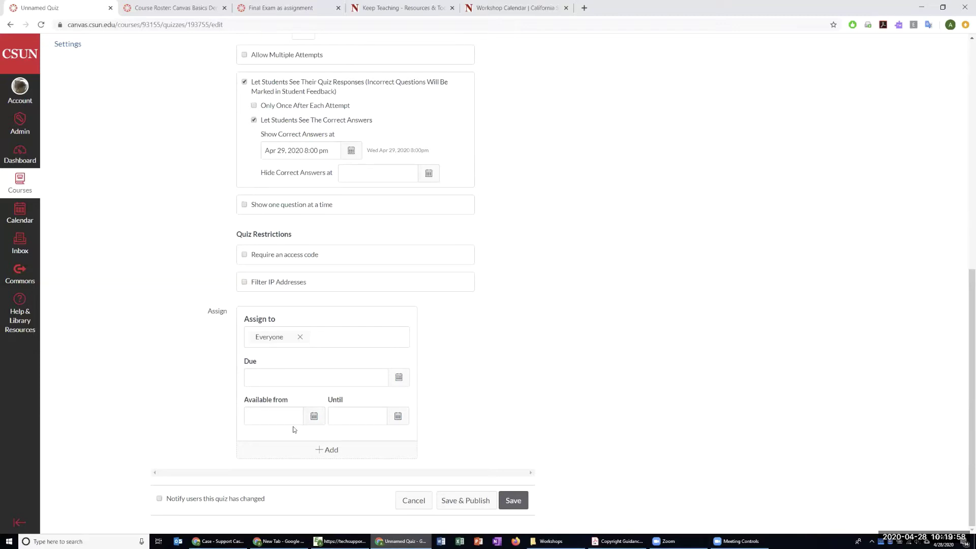
Set the quiz to be available from Apr 28 at 10:00 am.
click(314, 416)
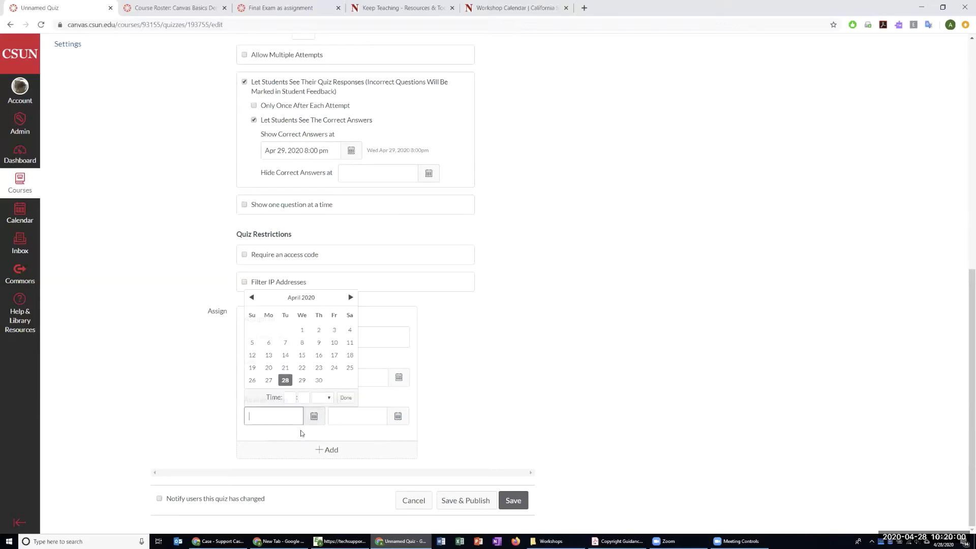
click(285, 381)
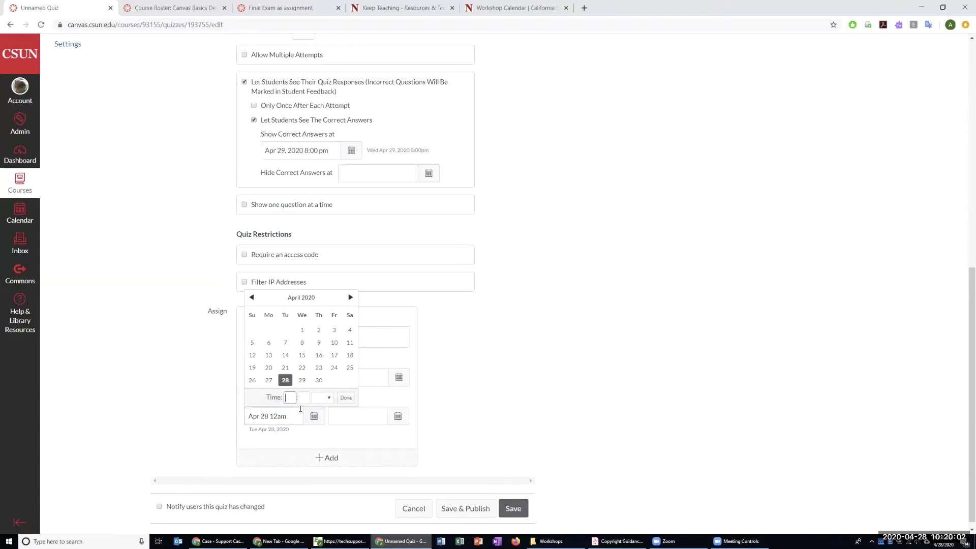
text(10)
click(304, 398)
text(00)
click(323, 399)
click(346, 398)
click(345, 397)
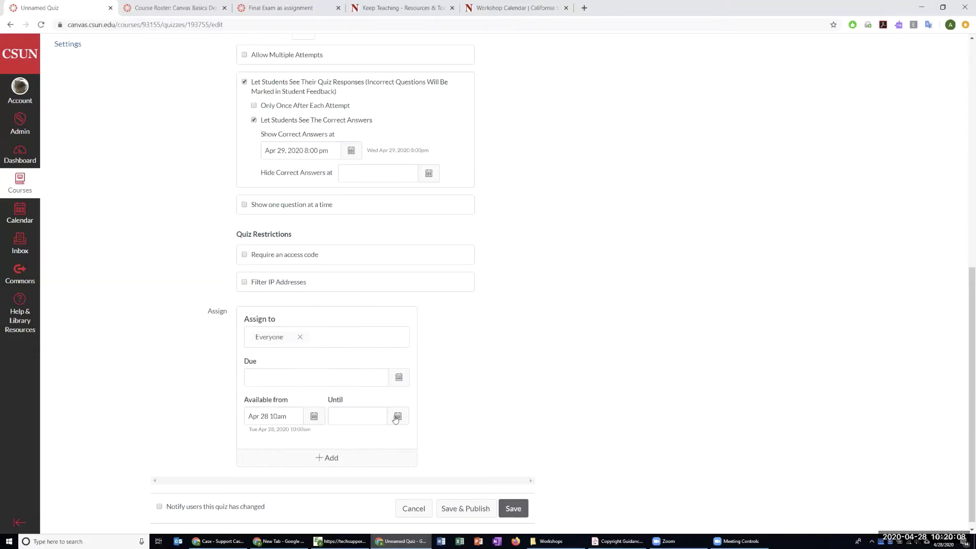
Set the quiz's availability to end on Apr 28 at 11:00 am.
click(356, 416)
click(369, 381)
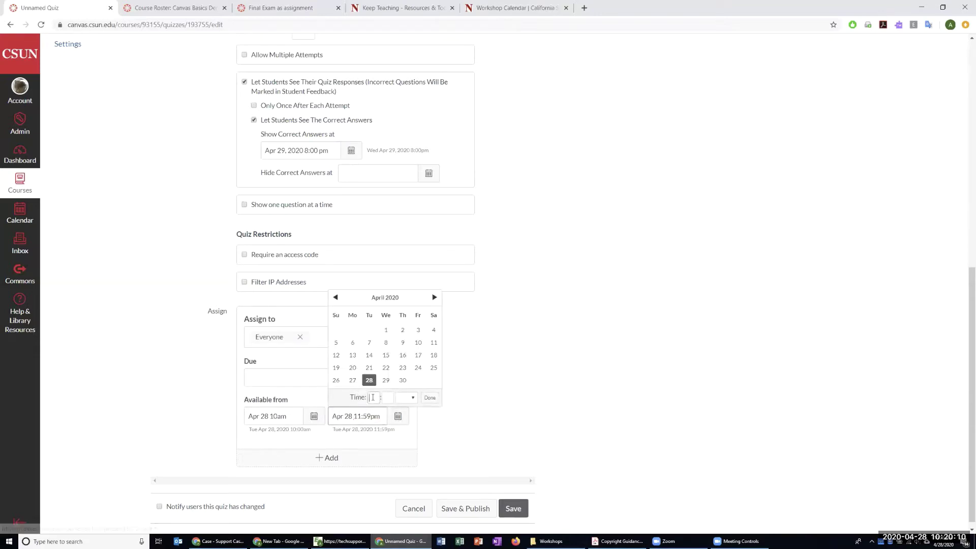
click(374, 398)
text(11)
click(387, 398)
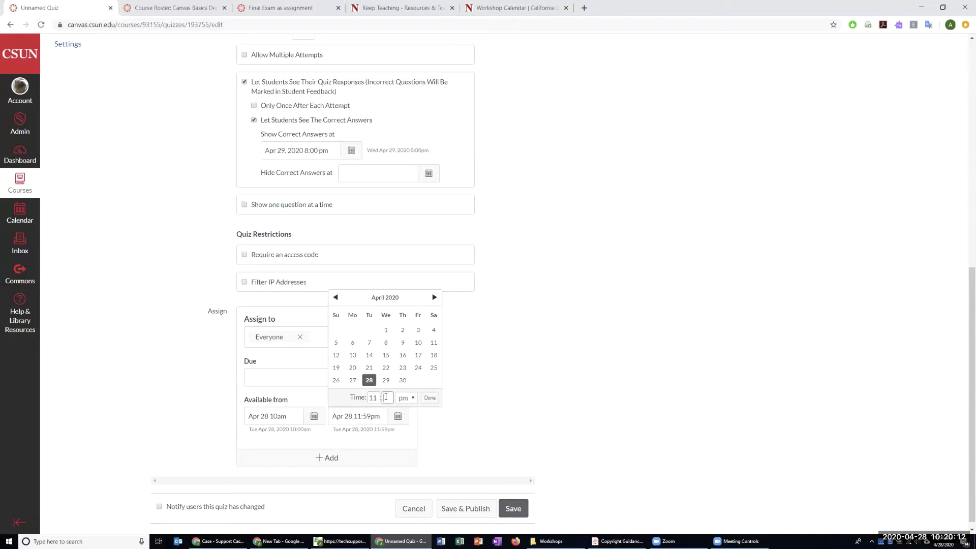
text(00)
click(405, 397)
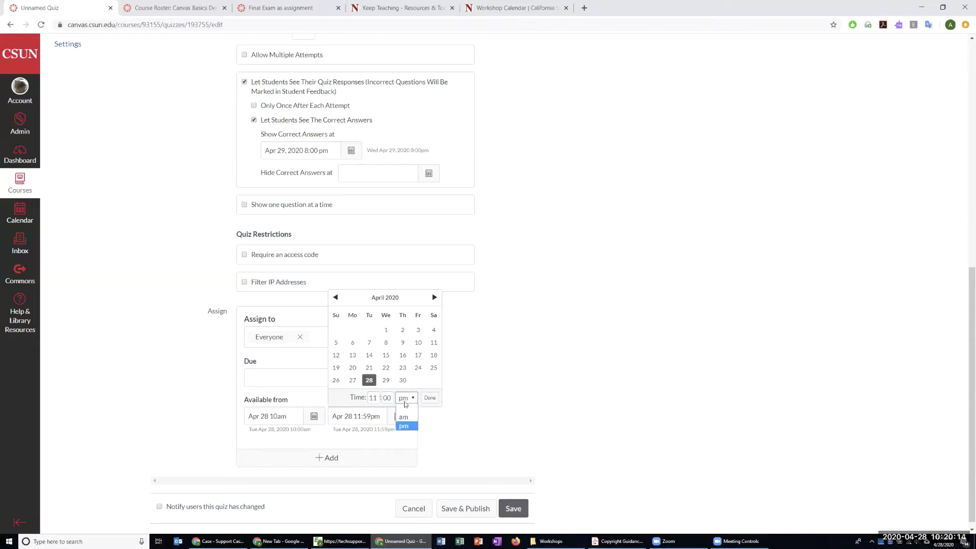
click(404, 417)
click(429, 397)
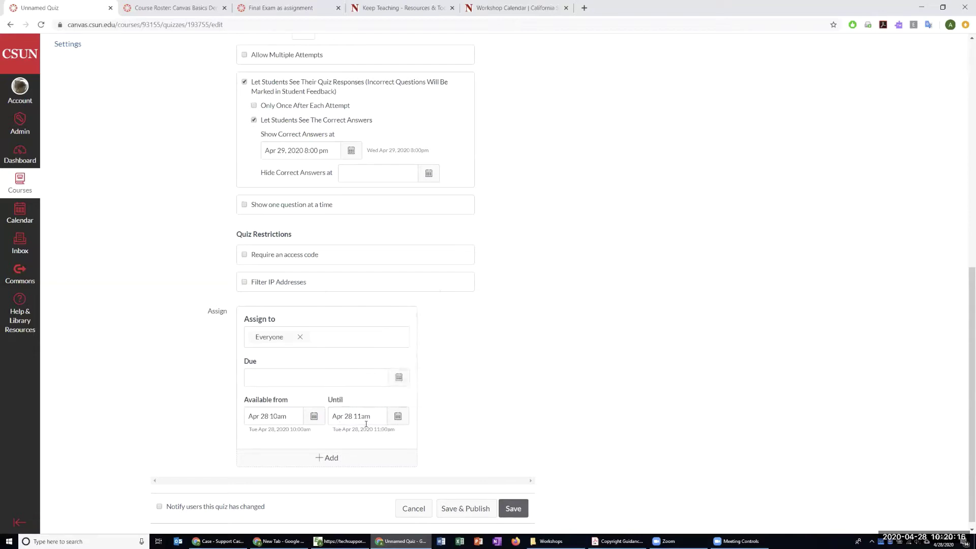
Set the quiz's due date to Apr 28 at 11:00 am.
click(389, 383)
click(285, 477)
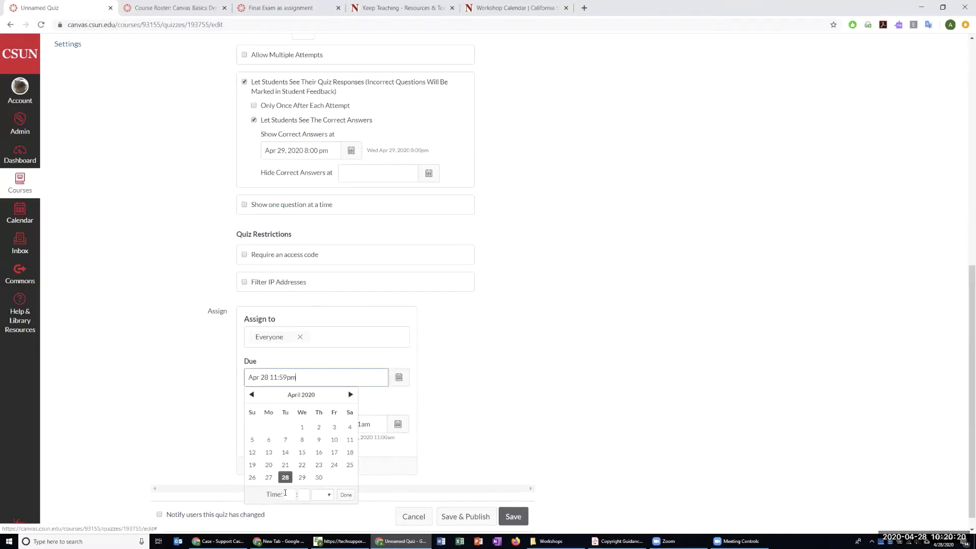
text(11)
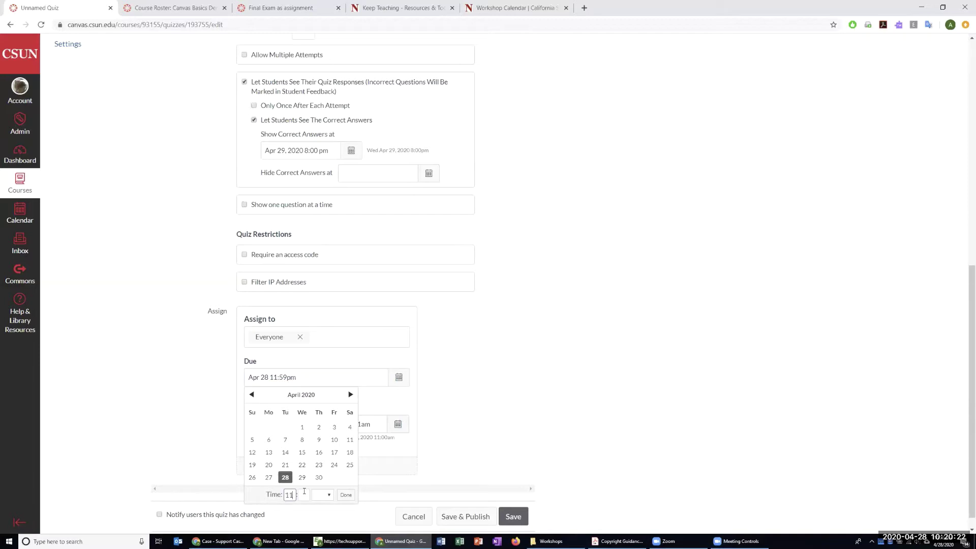
click(303, 494)
text(00)
click(322, 494)
click(320, 507)
click(346, 495)
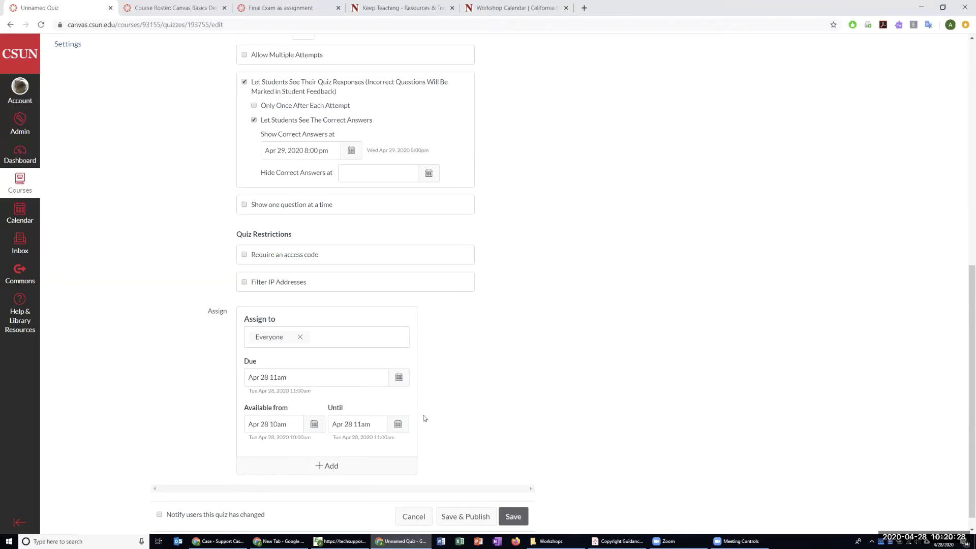
Review the quiz's instructions, time limit, answer visibility, restrictions and assigned dates before saving.
scroll(460, 420, up, 9)
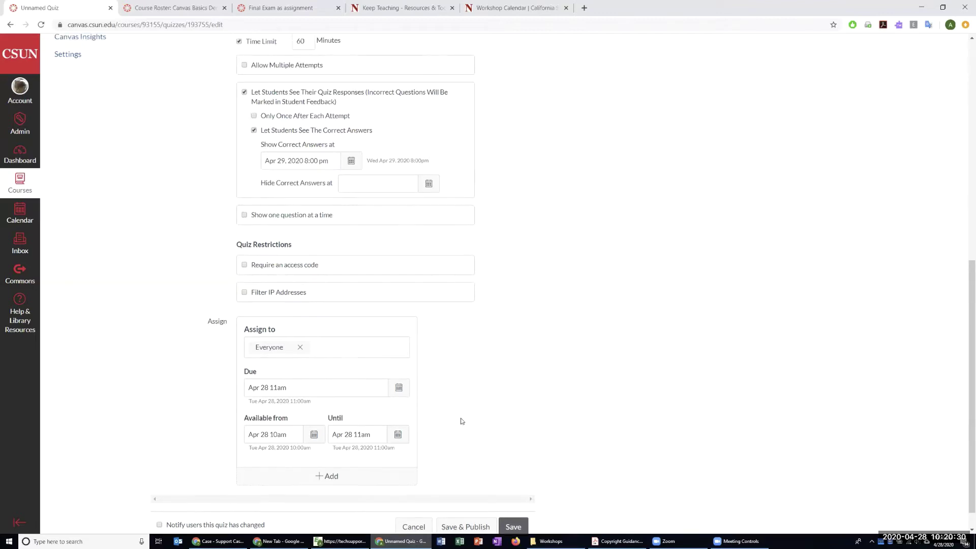
scroll(381, 402, down, 5)
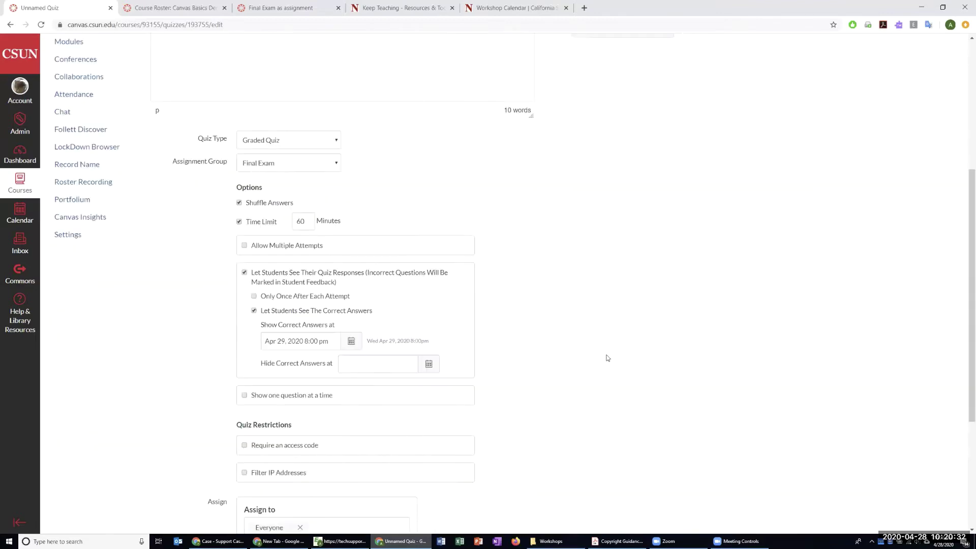
scroll(607, 358, down, 1)
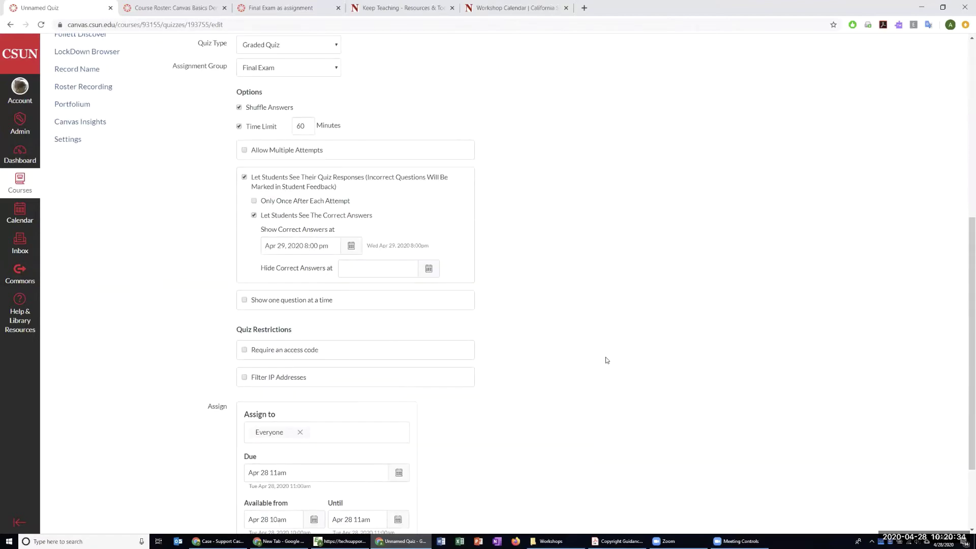
scroll(606, 360, down, 1)
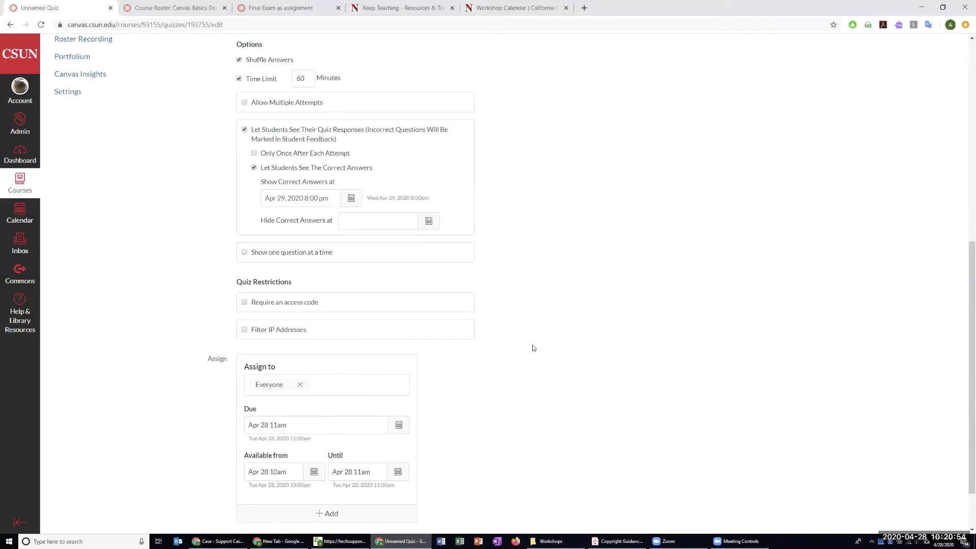
scroll(534, 348, down, 1)
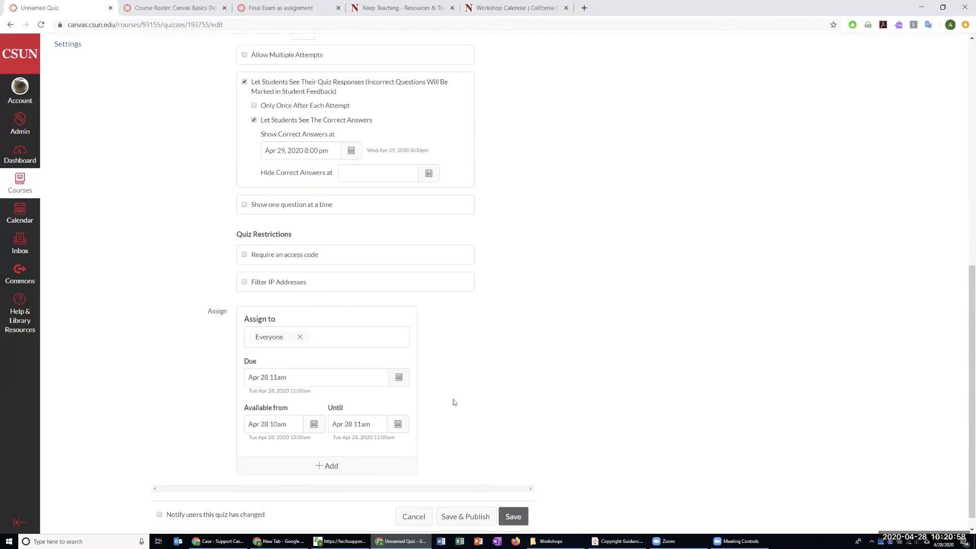
scroll(264, 168, up, 3)
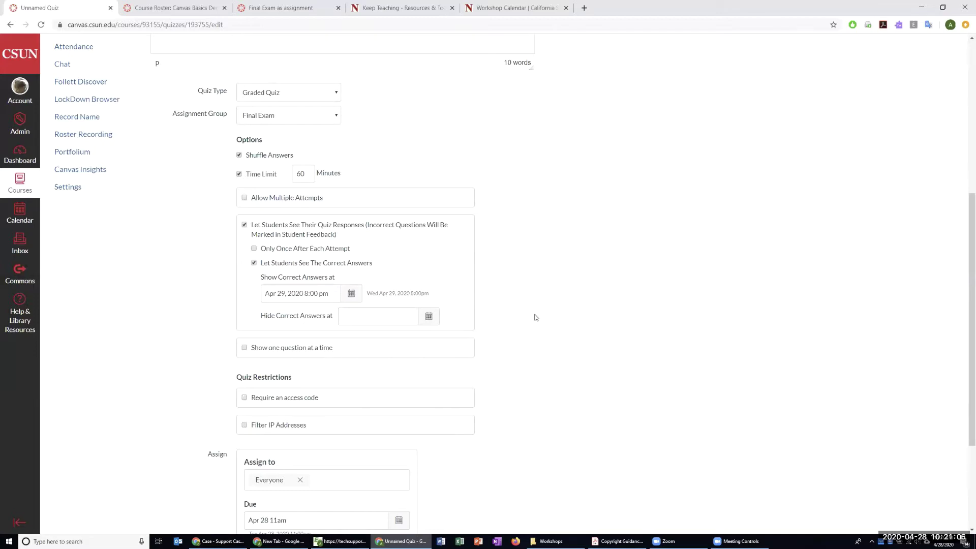
scroll(536, 318, down, 3)
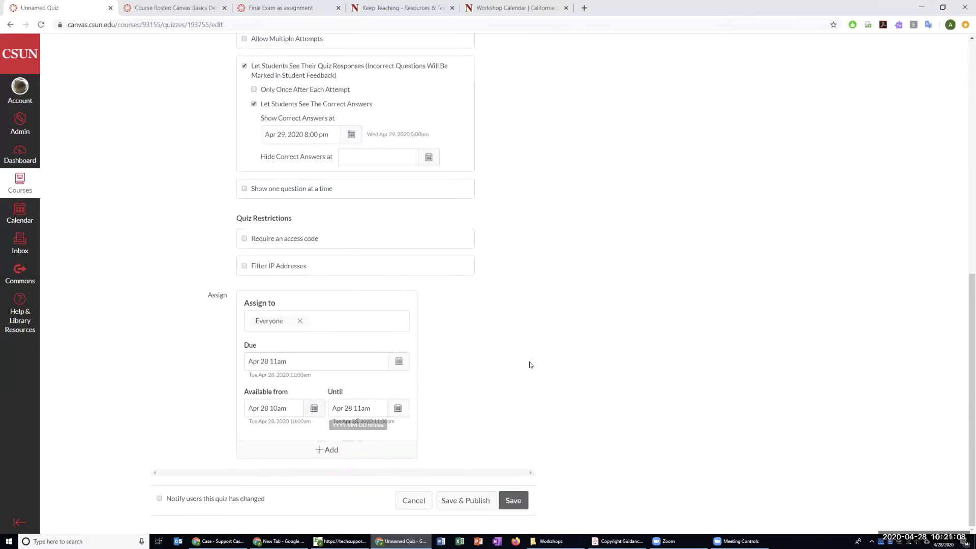
scroll(311, 250, up, 3)
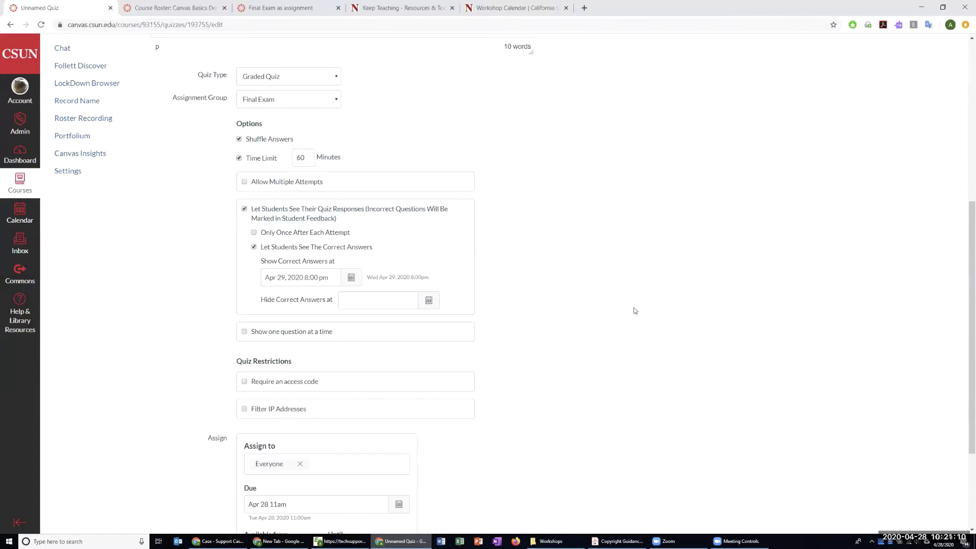
scroll(634, 310, down, 3)
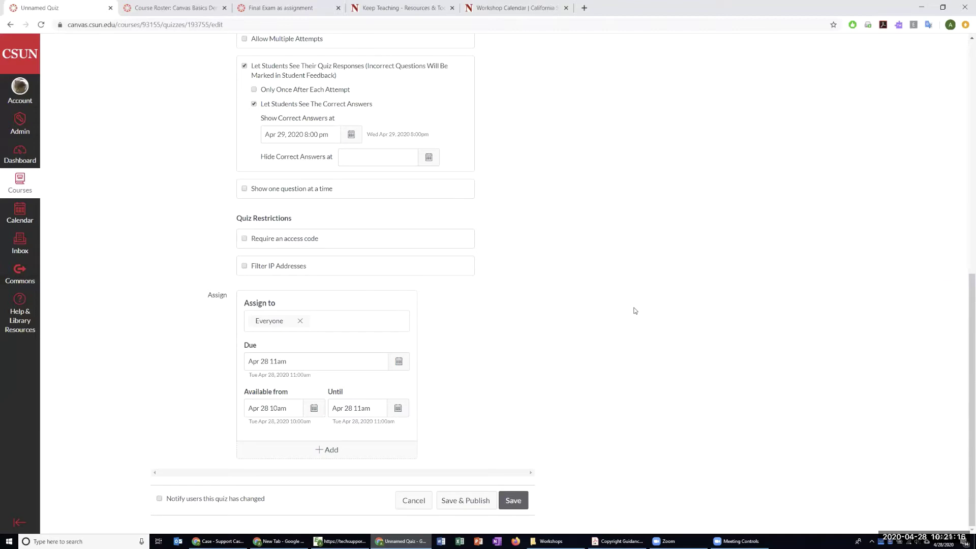
scroll(616, 329, up, 3)
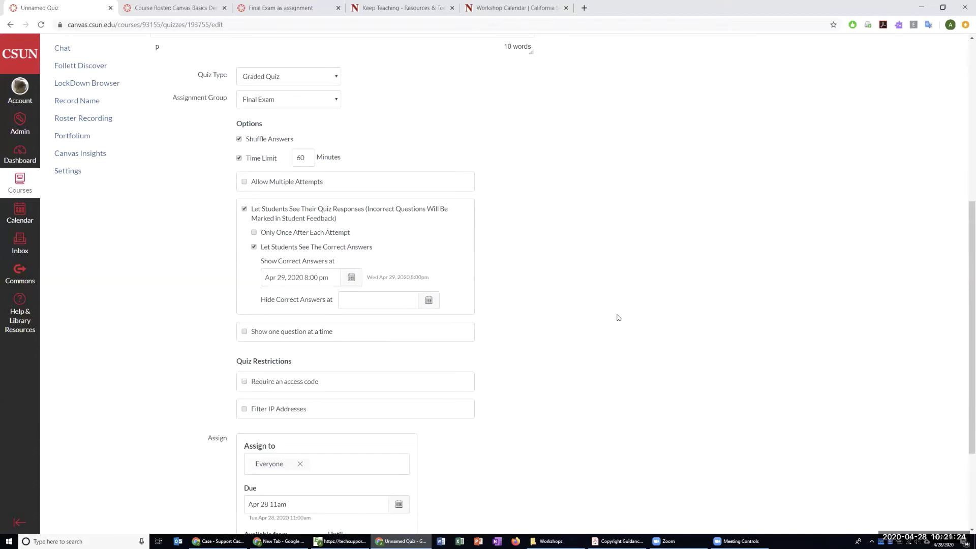
scroll(575, 339, down, 2)
scroll(574, 338, up, 1)
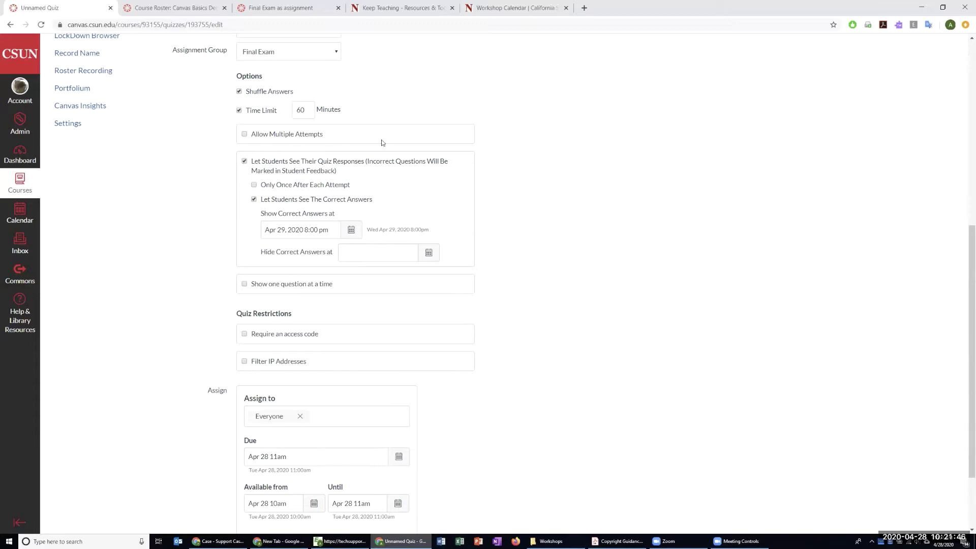
scroll(450, 156, down, 1)
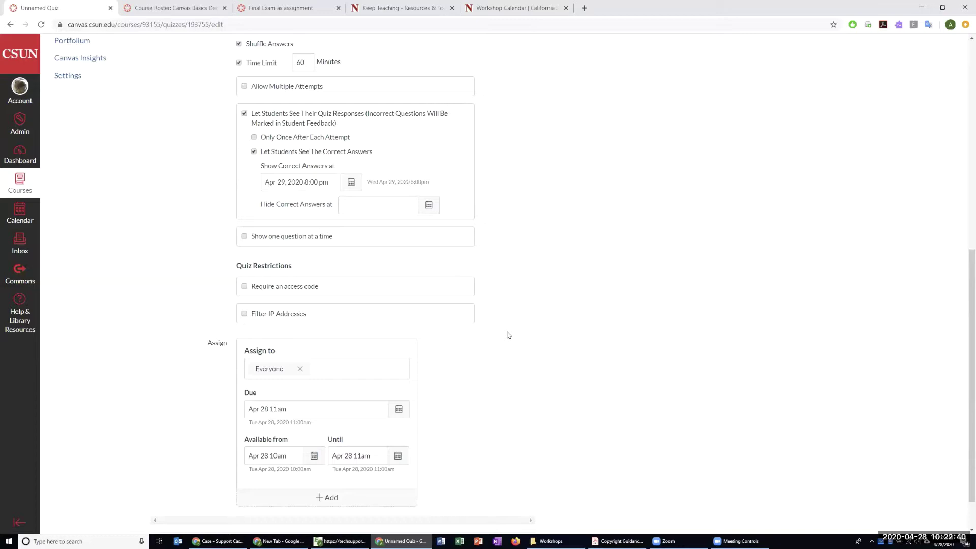
scroll(533, 361, up, 3)
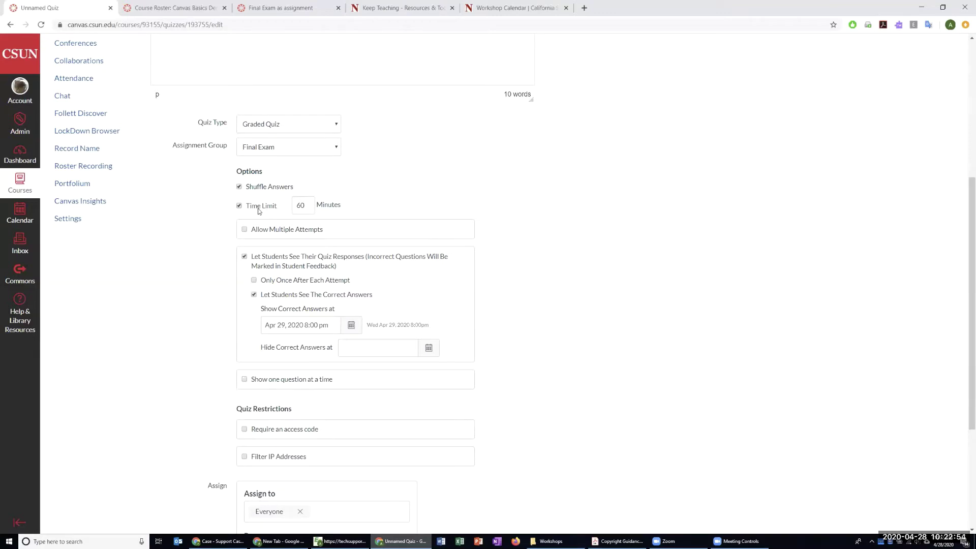
scroll(663, 300, down, 4)
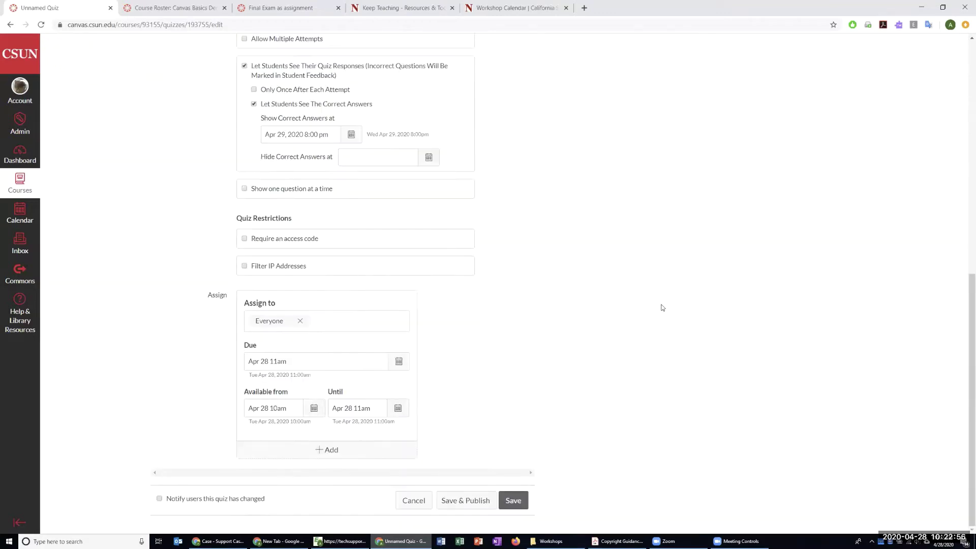
scroll(662, 308, up, 9)
scroll(661, 307, down, 10)
scroll(604, 307, up, 9)
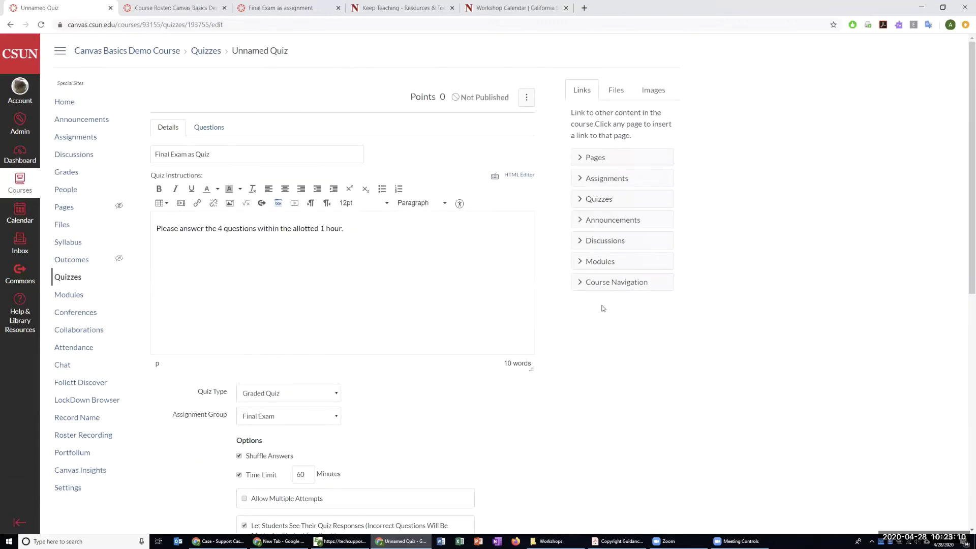
scroll(602, 308, down, 10)
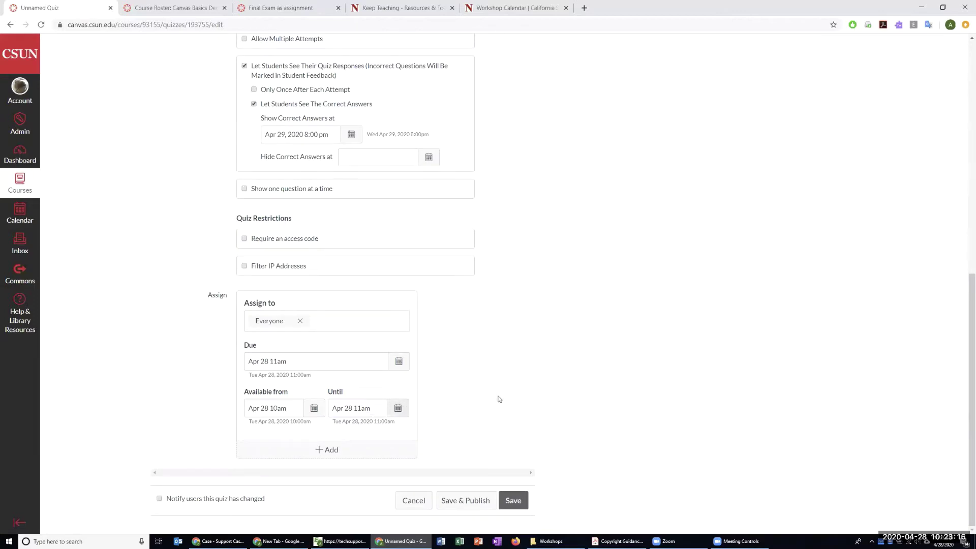
scroll(365, 355, up, 6)
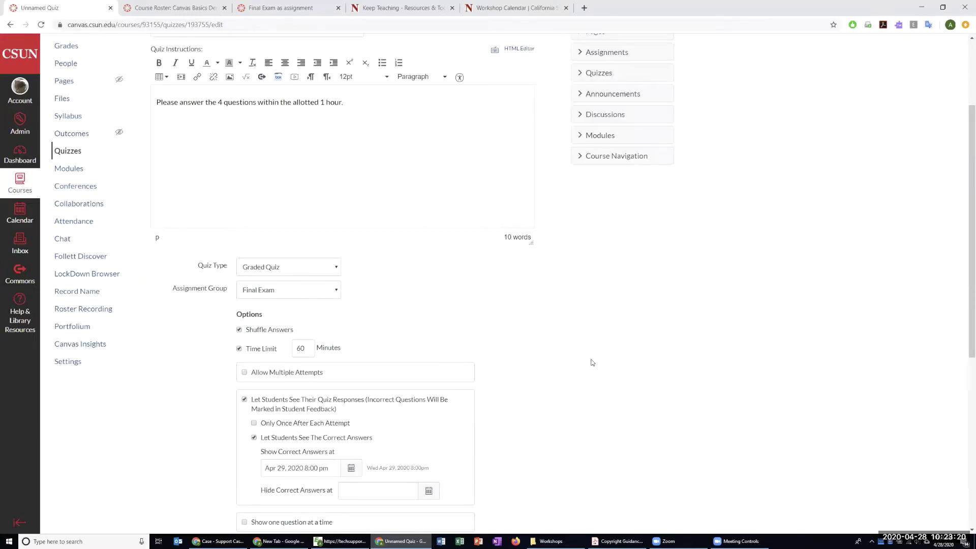
scroll(591, 361, up, 2)
Save the quiz settings without publishing the quiz.
scroll(585, 361, down, 5)
scroll(583, 362, down, 3)
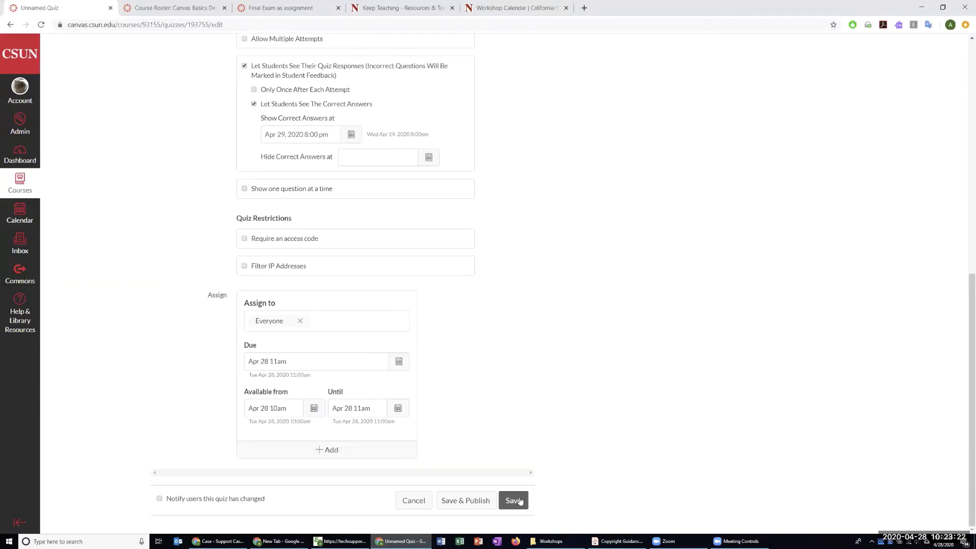
click(519, 501)
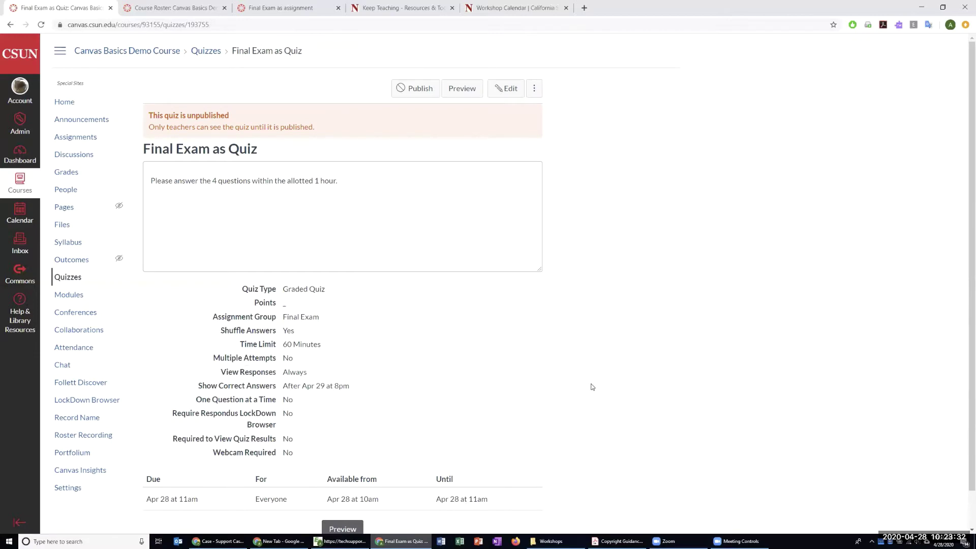
Examine the saved quiz's summary of options and its due and availability dates.
scroll(589, 387, down, 1)
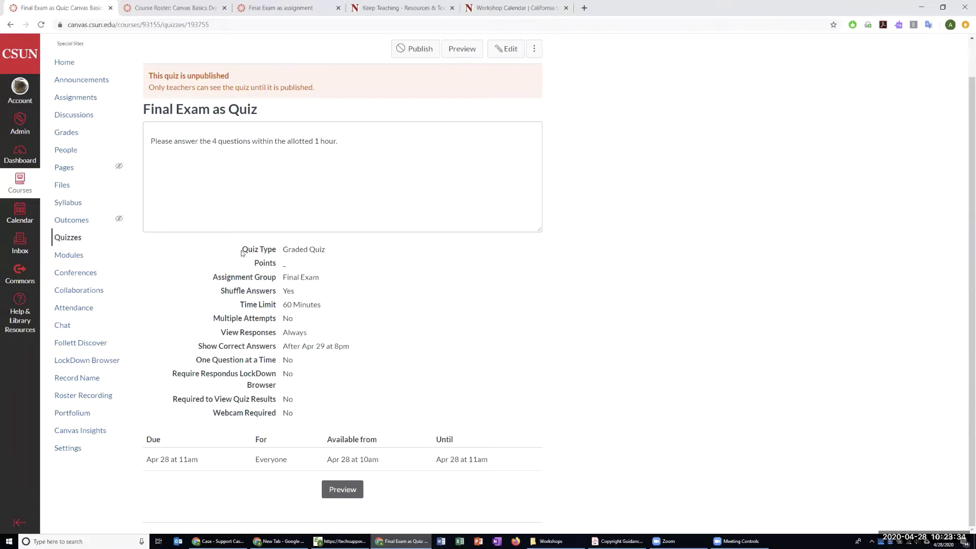
drag(243, 250, 397, 405)
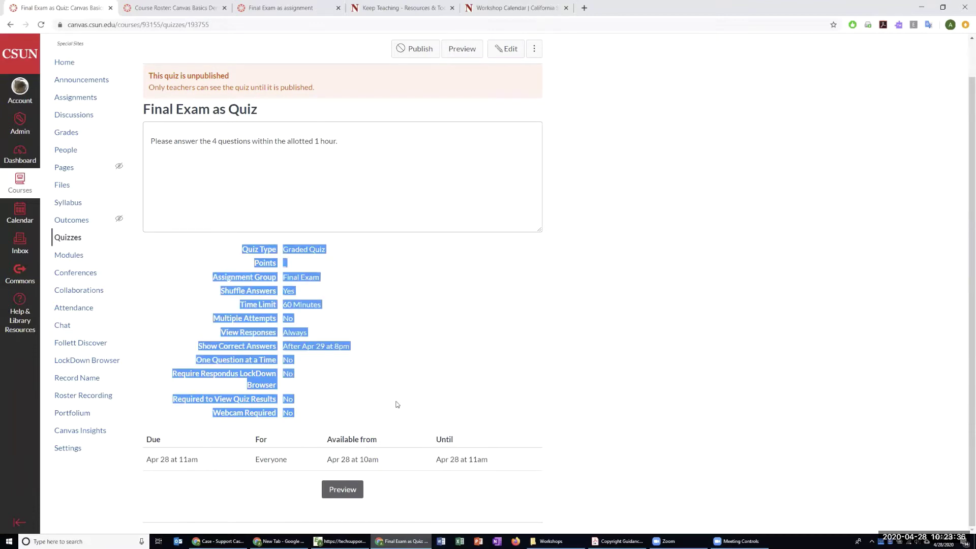
click(397, 405)
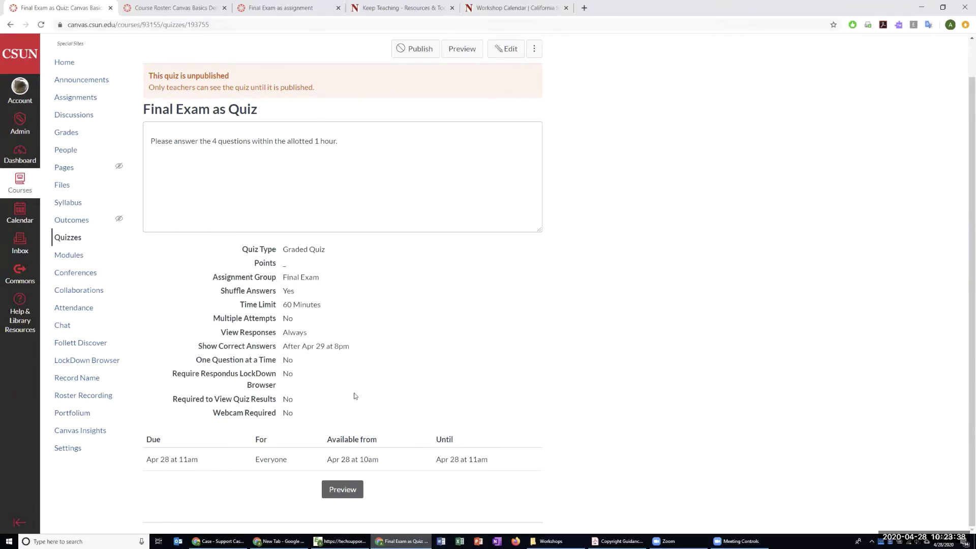
drag(248, 249, 310, 414)
click(169, 134)
drag(245, 248, 303, 414)
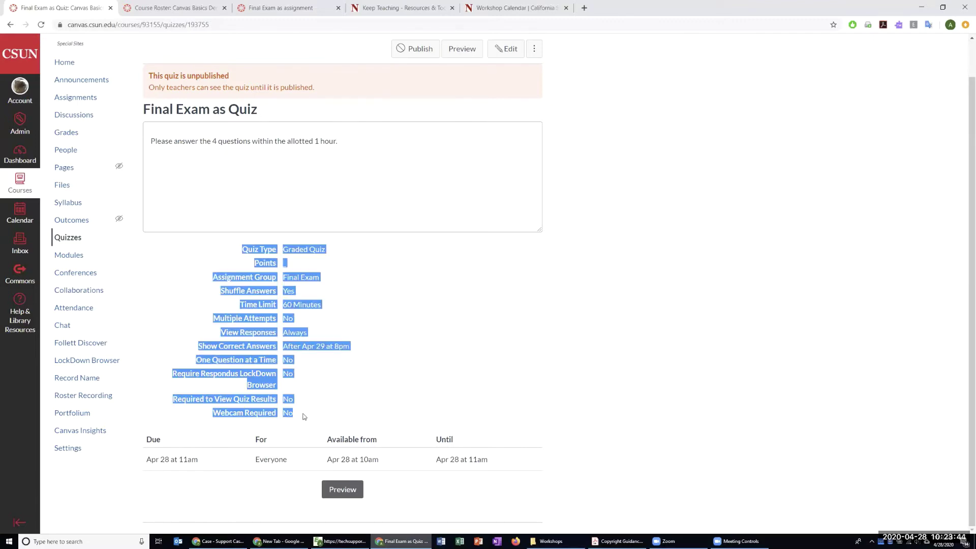
click(175, 409)
drag(493, 469, 66, 450)
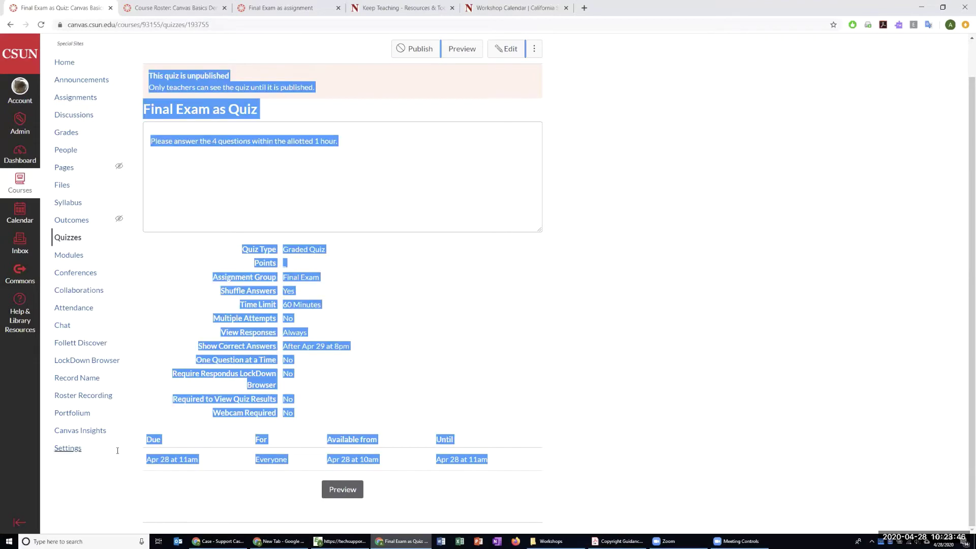
Preview the quiz and check its instructions, start time and remaining-time counter.
click(342, 487)
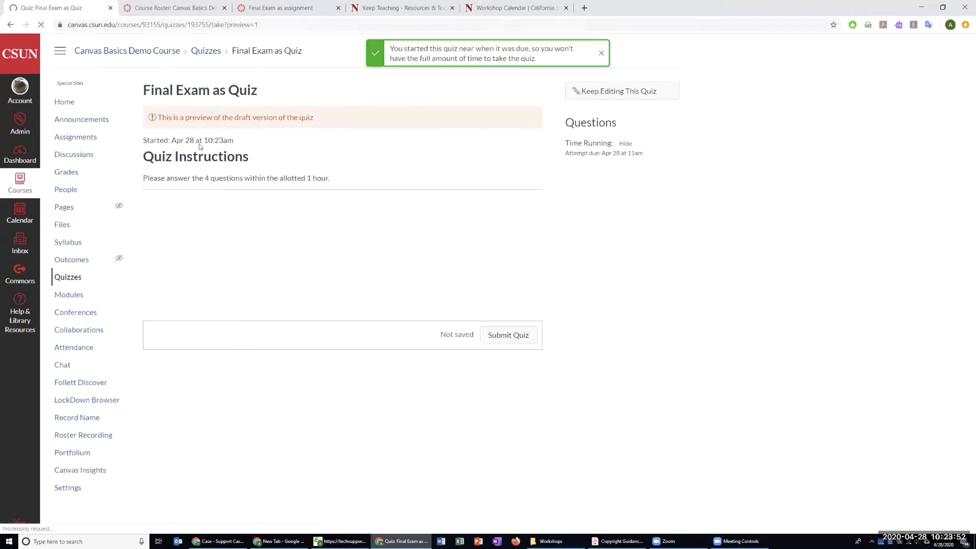
drag(147, 178, 355, 172)
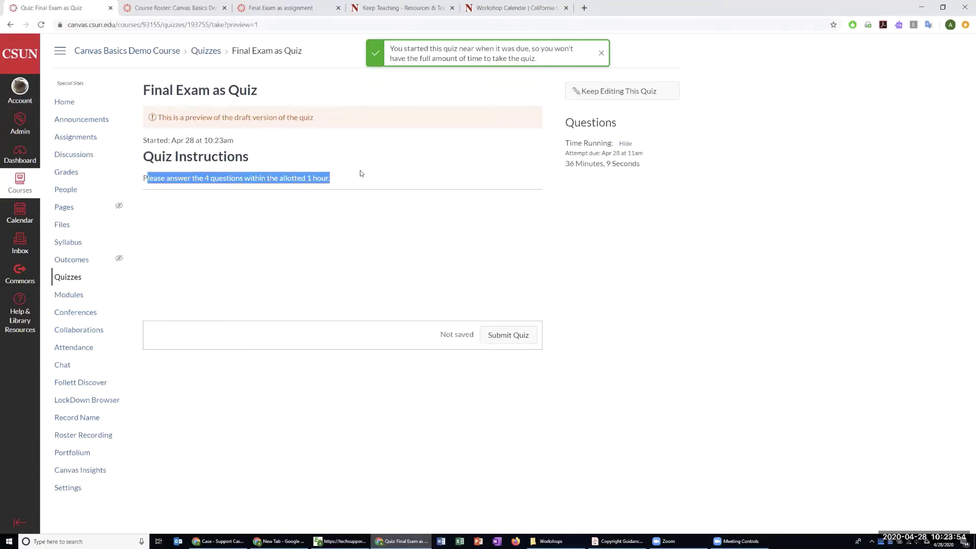
click(354, 173)
drag(276, 147, 133, 145)
click(215, 136)
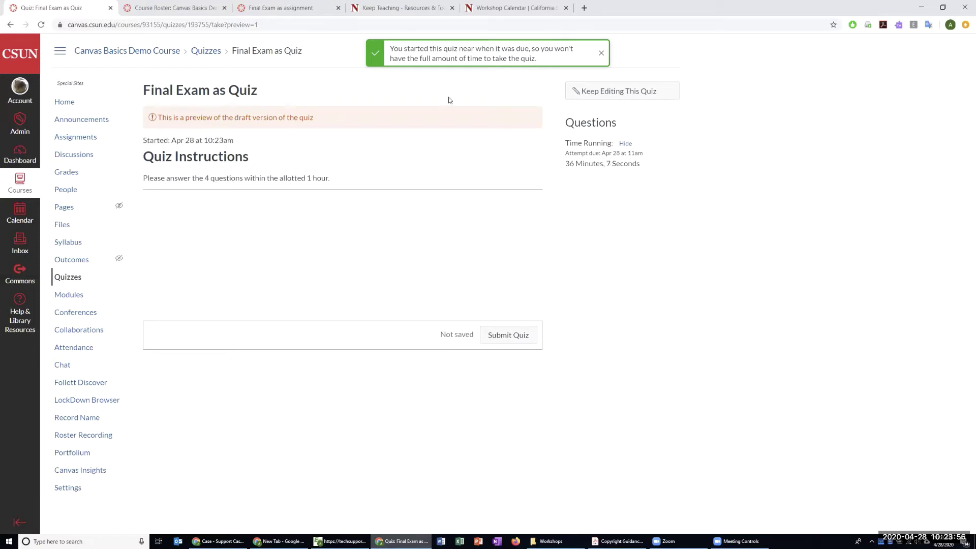
drag(624, 162, 558, 143)
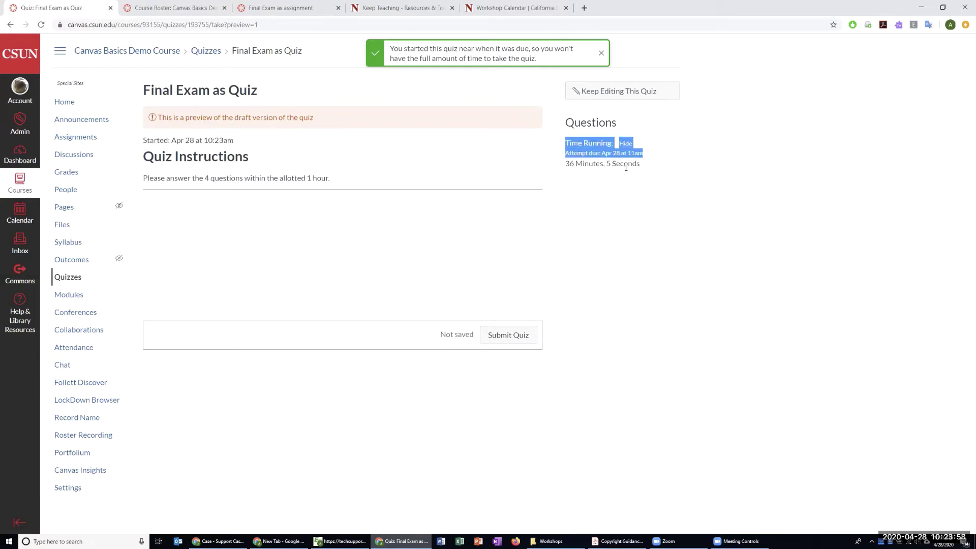
click(559, 167)
drag(610, 166, 642, 168)
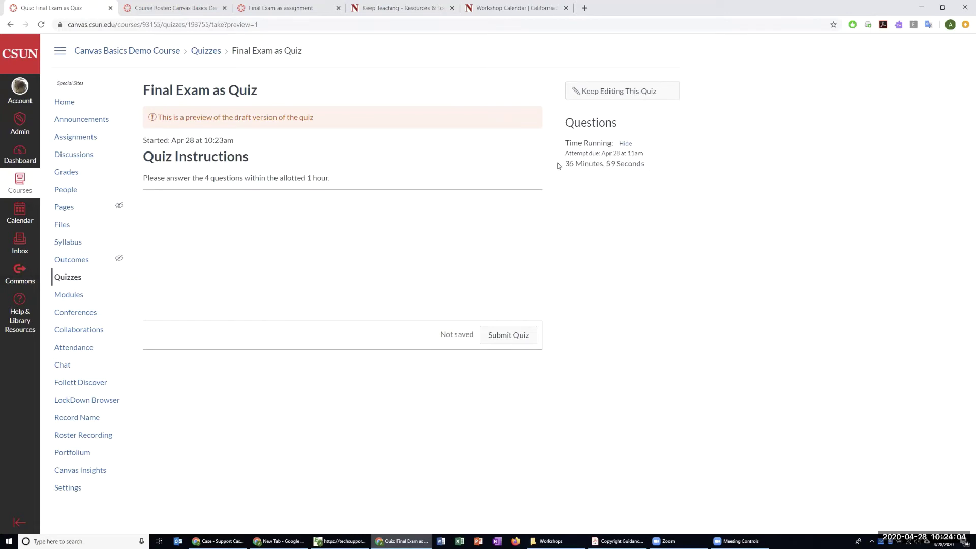
drag(608, 172, 599, 174)
Return from the preview to editing the quiz and add a new question to it.
click(621, 92)
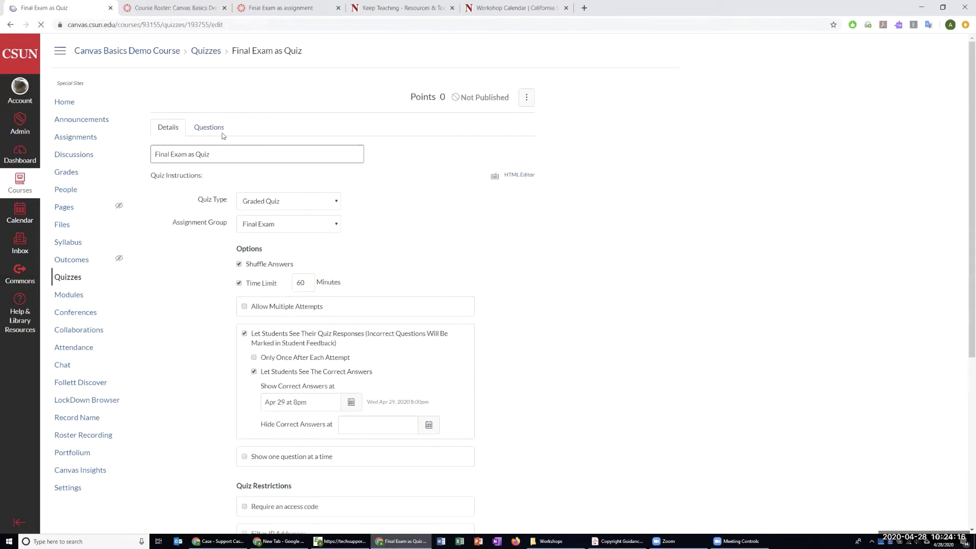
click(220, 129)
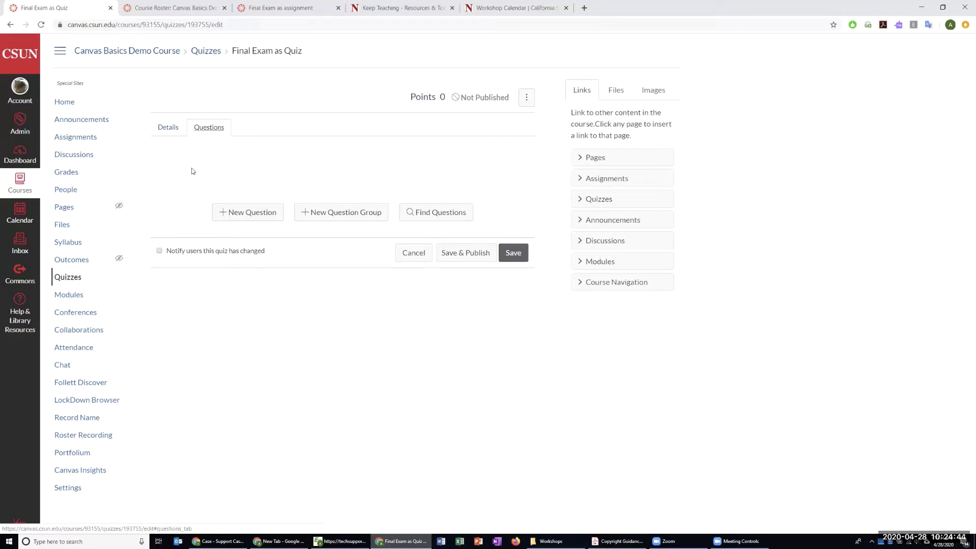
click(242, 216)
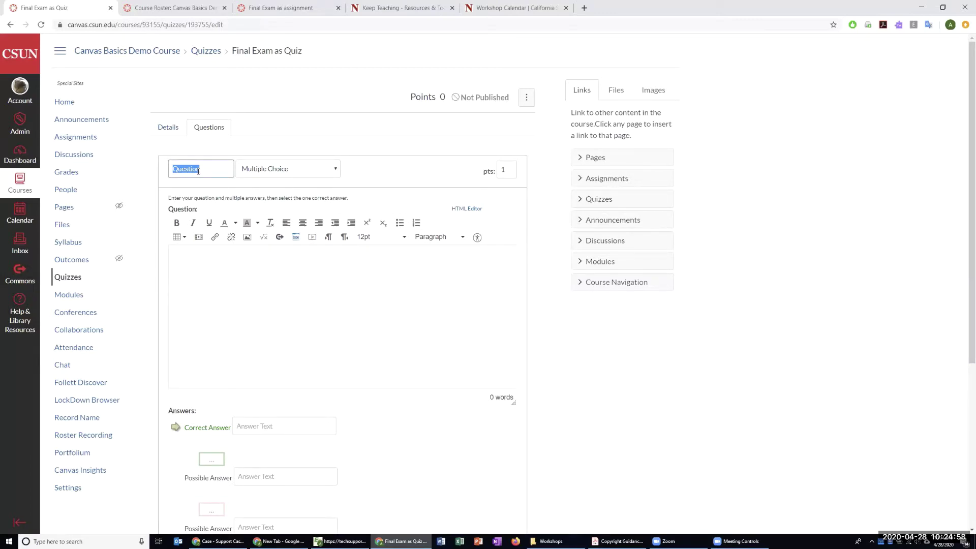
Name the new question "MC", keeping the Multiple Choice type and a value of 1 point.
text(MC)
click(198, 267)
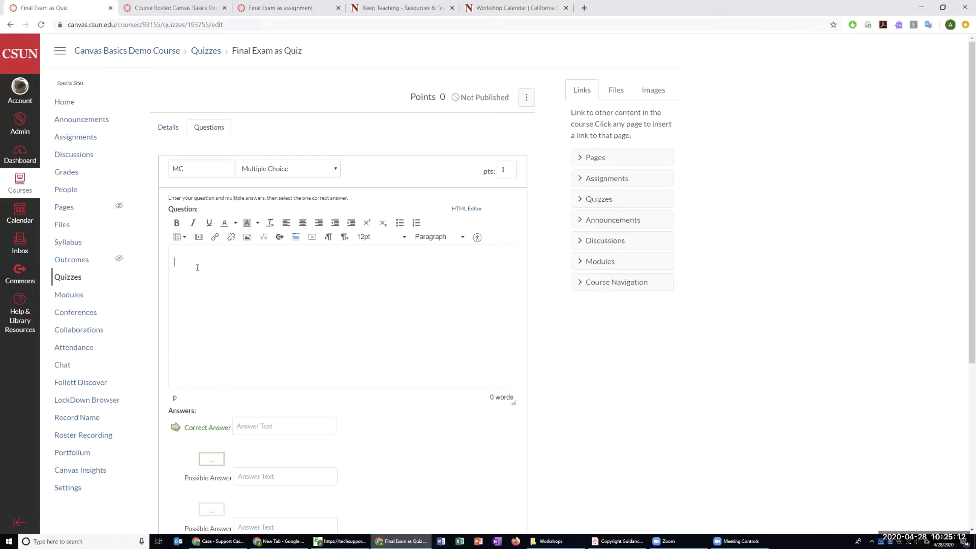
double_click(184, 169)
click(204, 170)
click(278, 172)
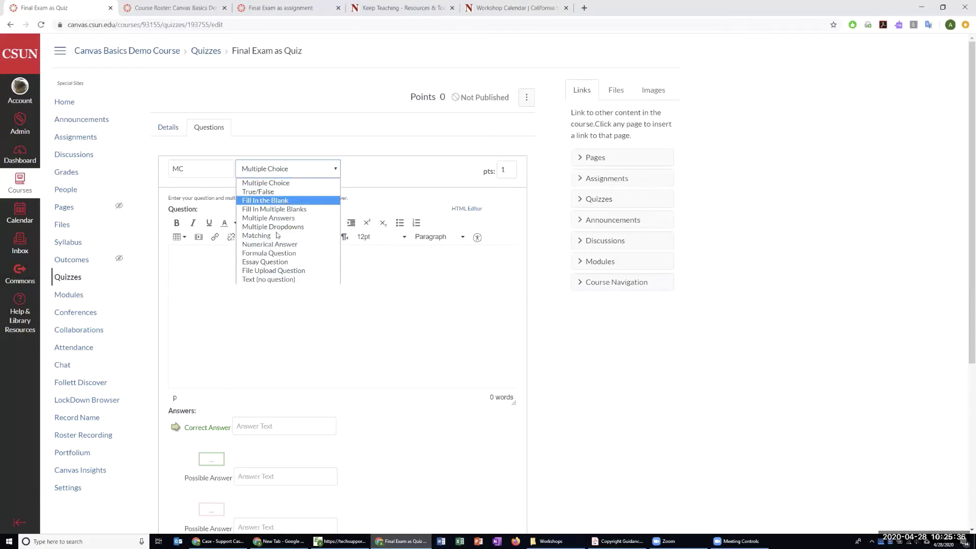
click(280, 184)
click(483, 169)
double_click(497, 169)
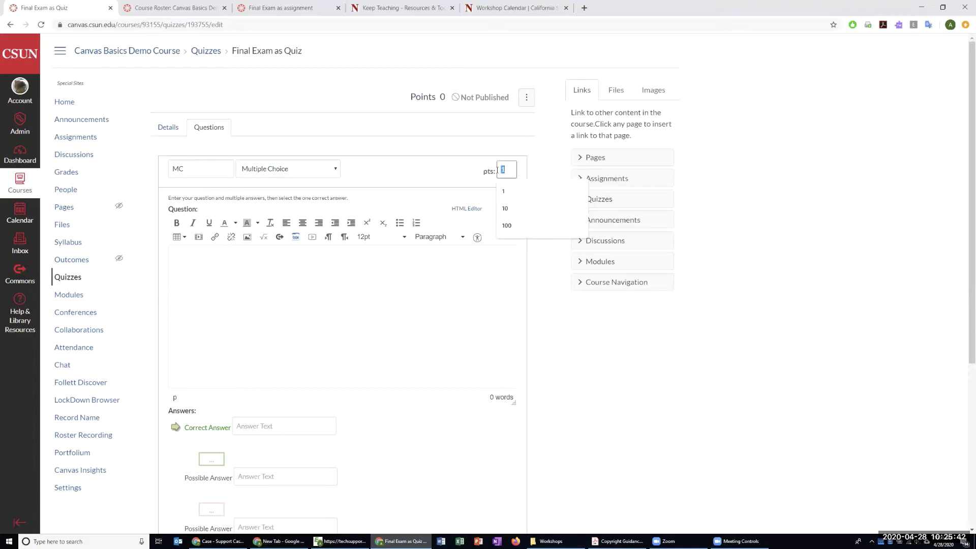
click(484, 171)
click(502, 170)
click(225, 275)
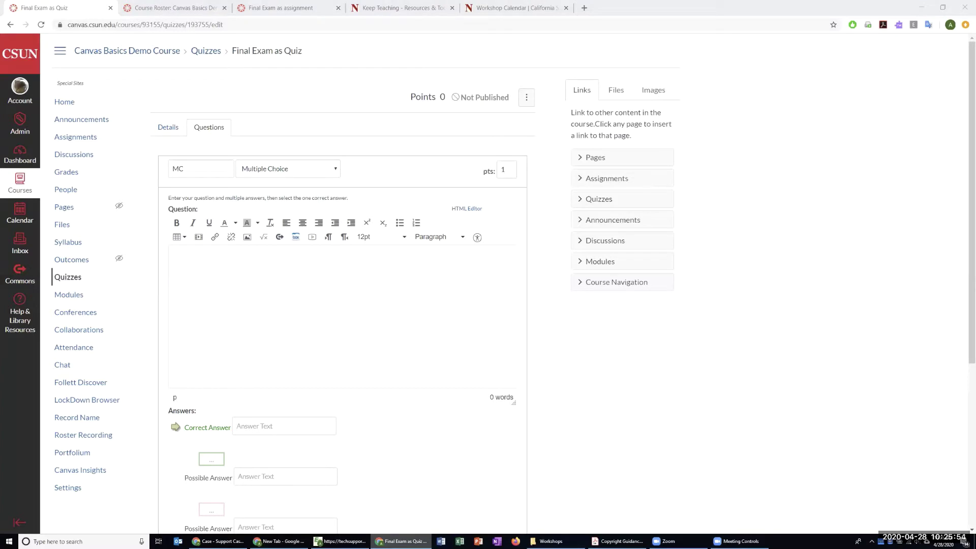
Enter the question text "Which country joined WW2 on Sep 3rd, 1939?".
click(195, 259)
text(Which)
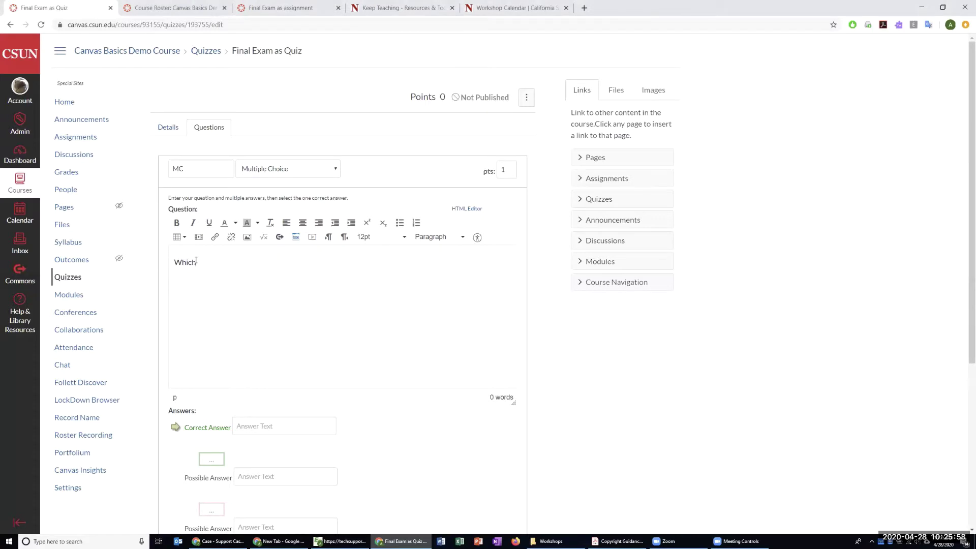
text( country joined WW)
text(2)
text( in)
key(BackSpace)
key(BackSpace)
key(BackSpace)
text(on Sep 3rd, 20)
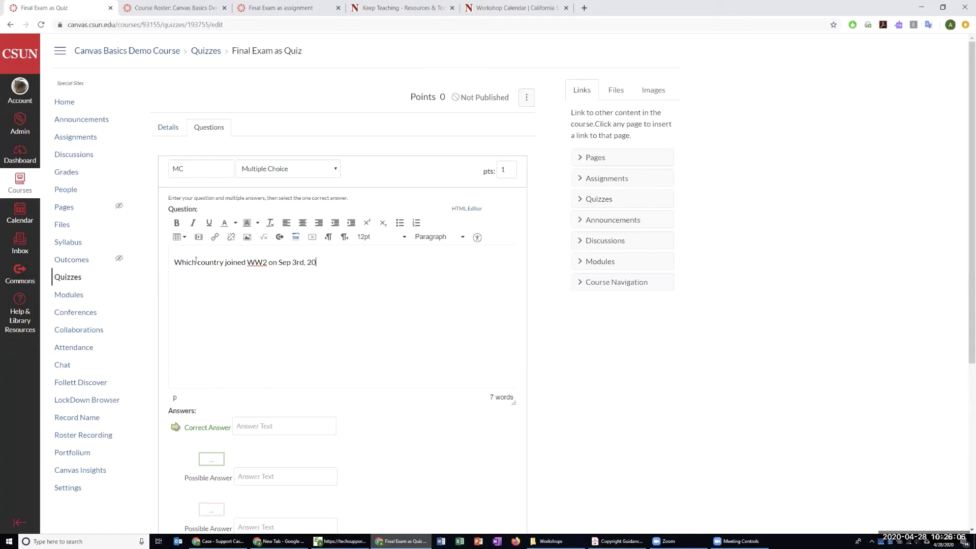
key(BackSpace)
key(BackSpace)
text(1939?)
Enter "UK" as the third answer and set it as the correct one.
scroll(199, 263, down, 5)
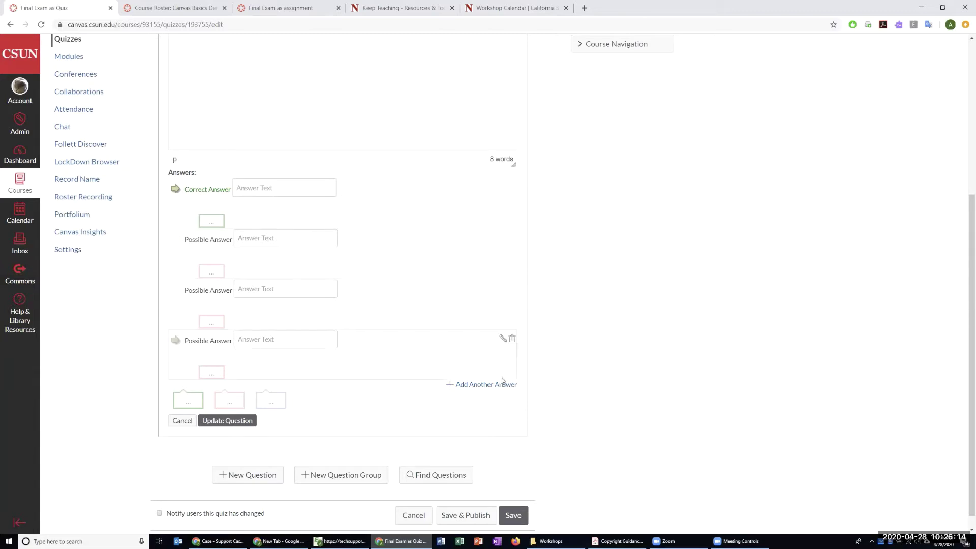
drag(519, 385, 456, 385)
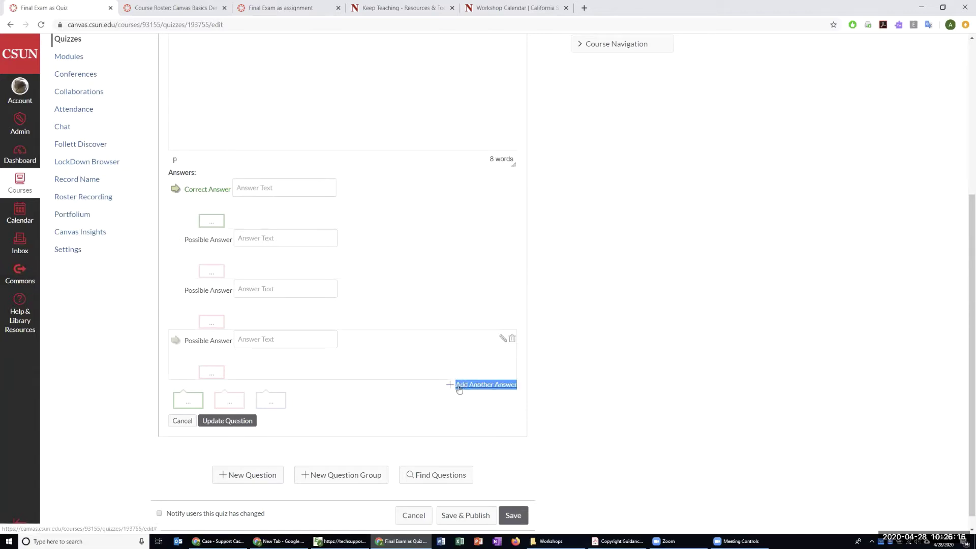
click(584, 350)
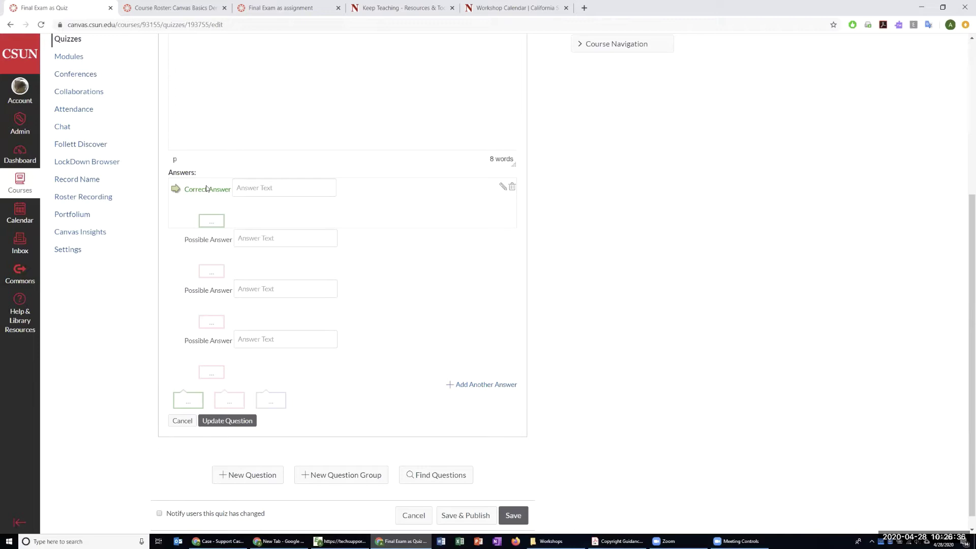
click(245, 290)
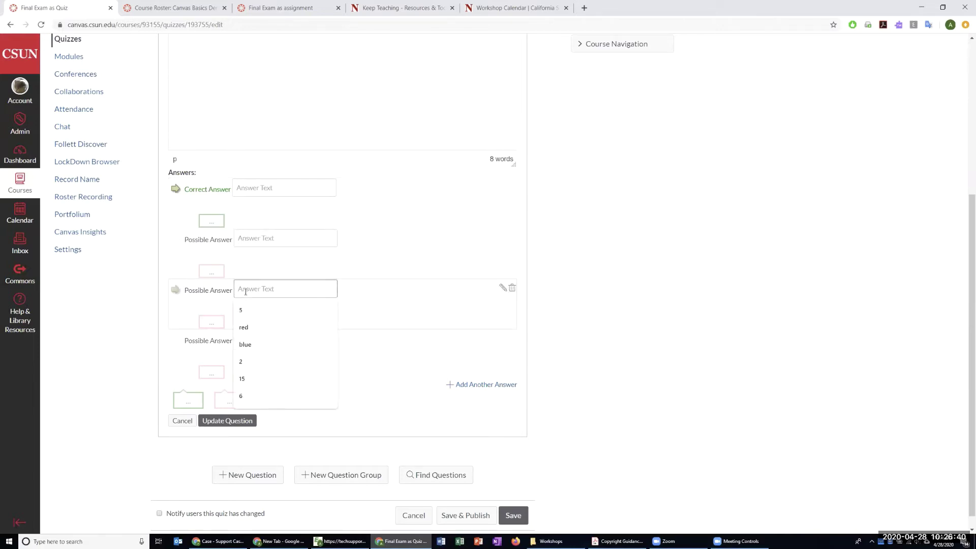
text(UK)
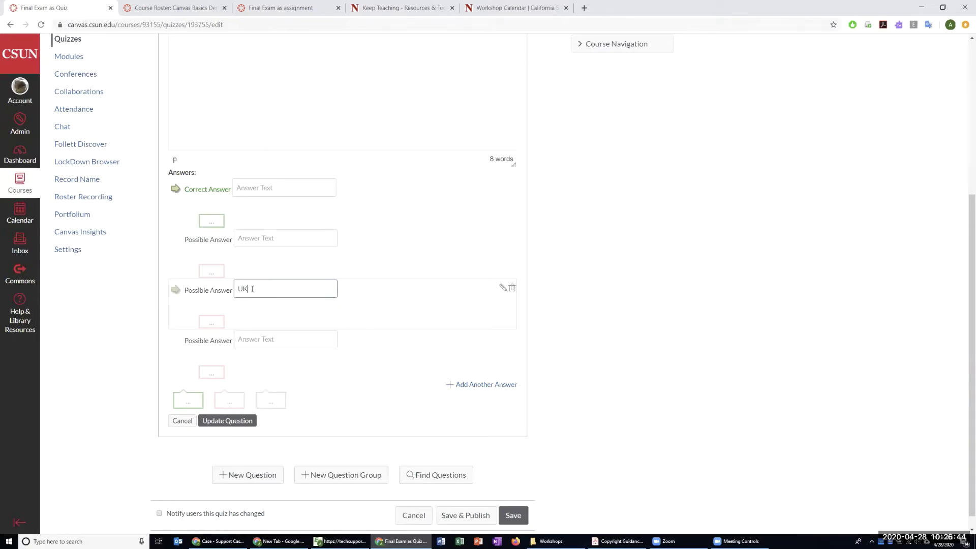
click(263, 188)
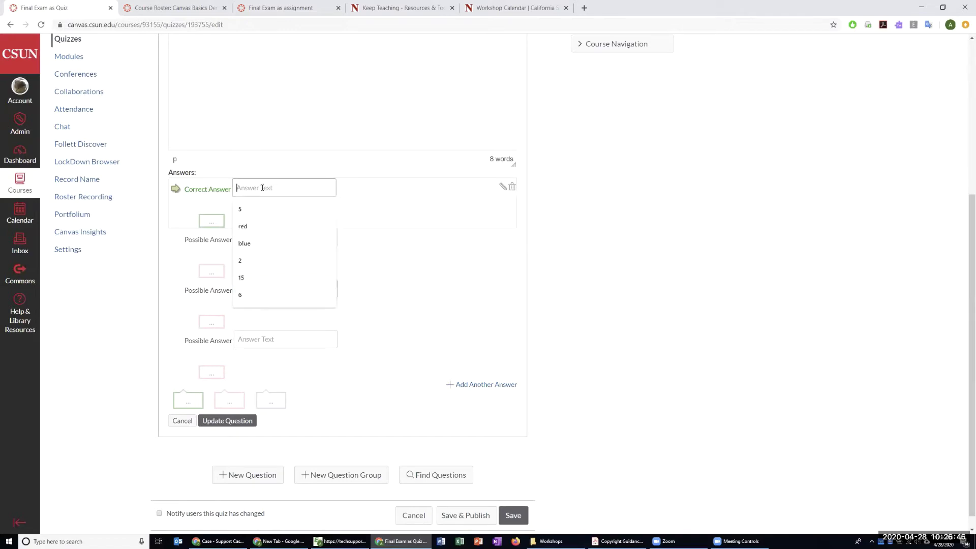
click(117, 311)
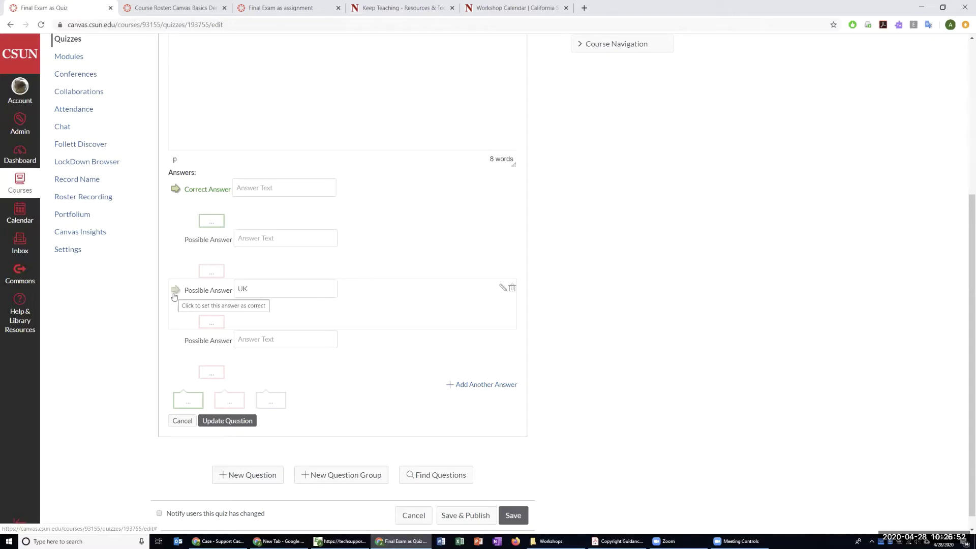
click(175, 291)
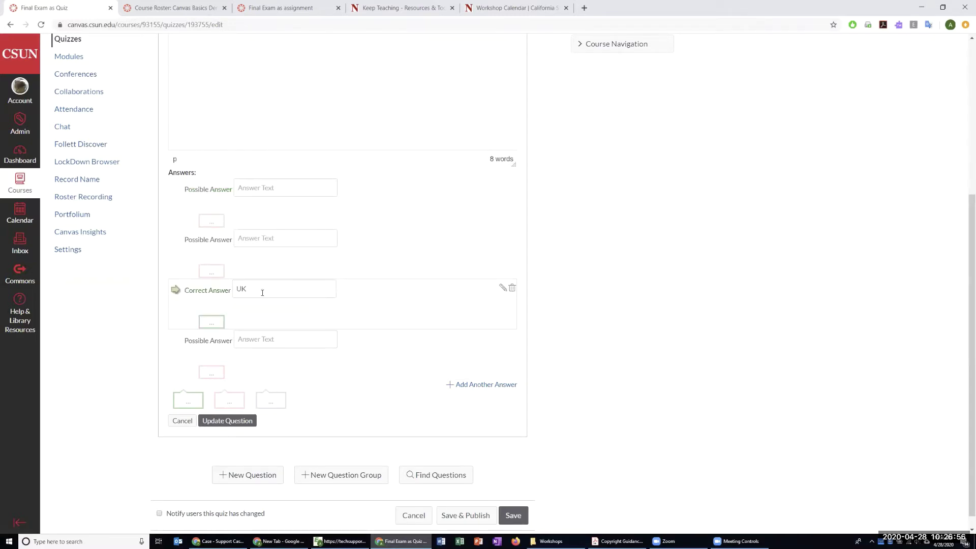
Fill the remaining possible answers with Italy, USA and Japan, and save the multiple-choice question.
click(259, 188)
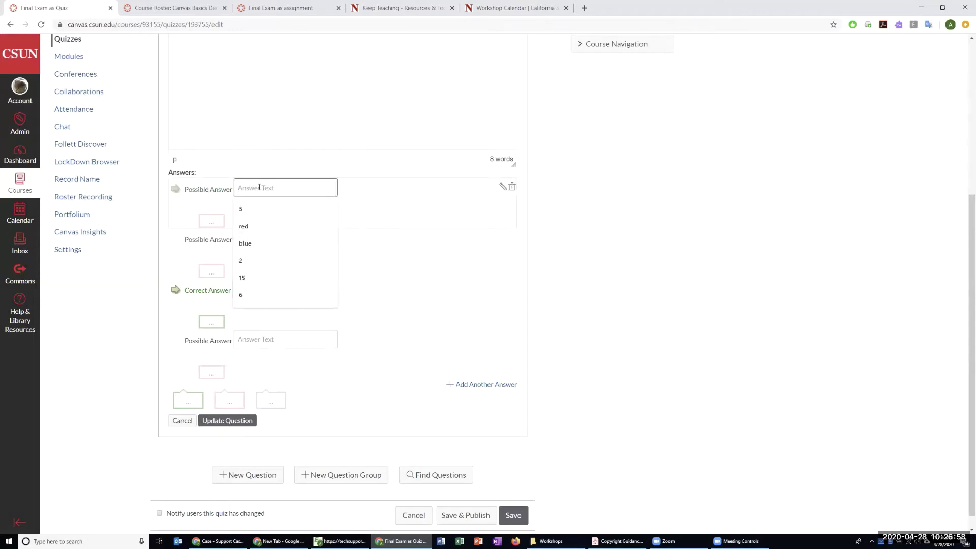
text(red)
key(BackSpace)
key(BackSpace)
key(BackSpace)
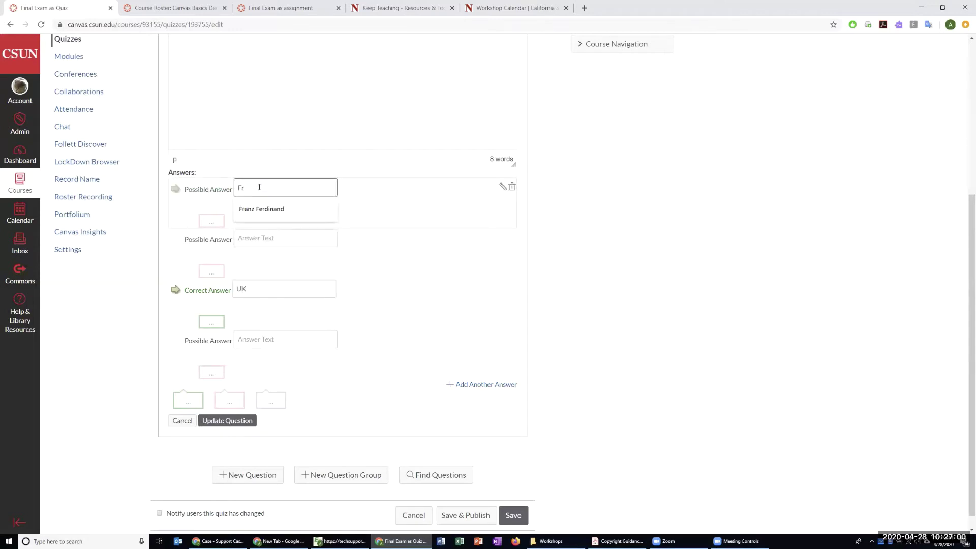
text(Italy)
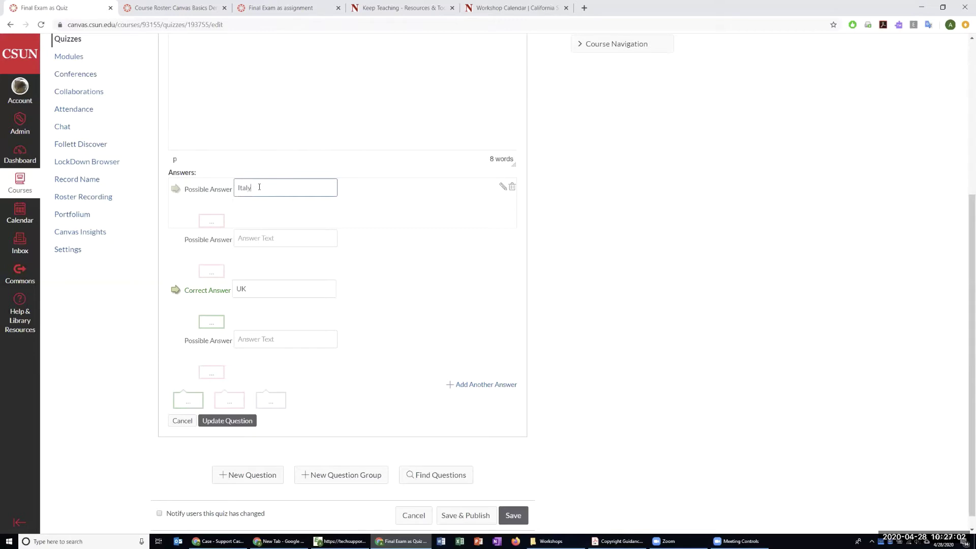
click(267, 236)
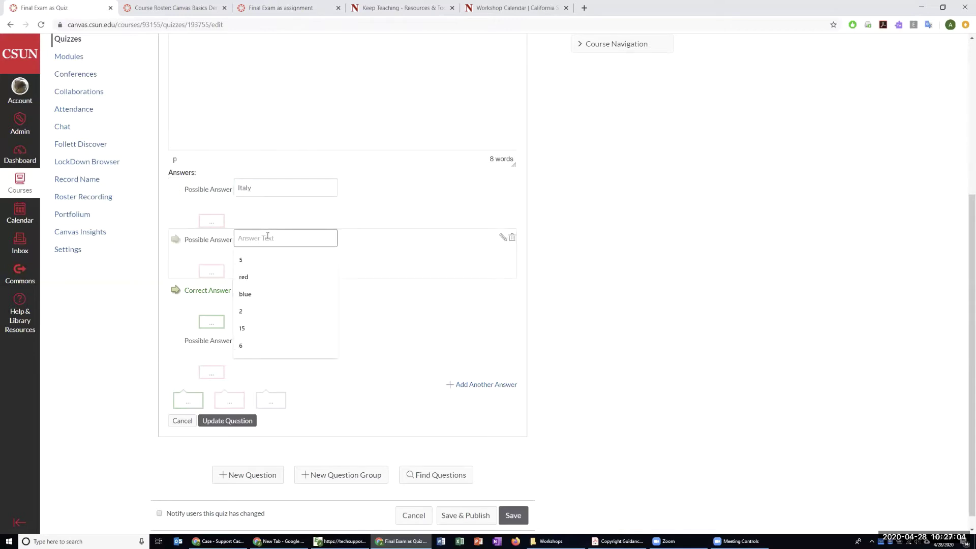
text(USA)
click(244, 337)
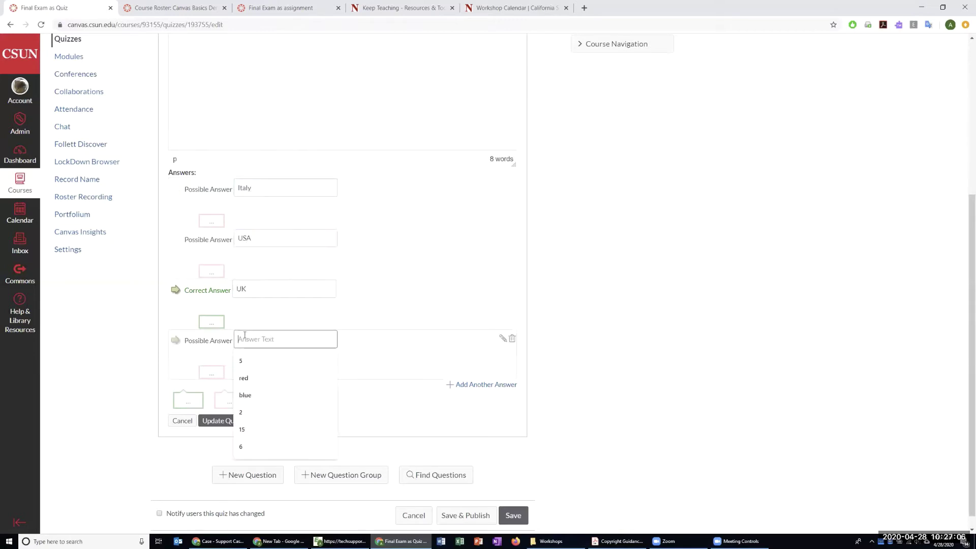
text(Japan)
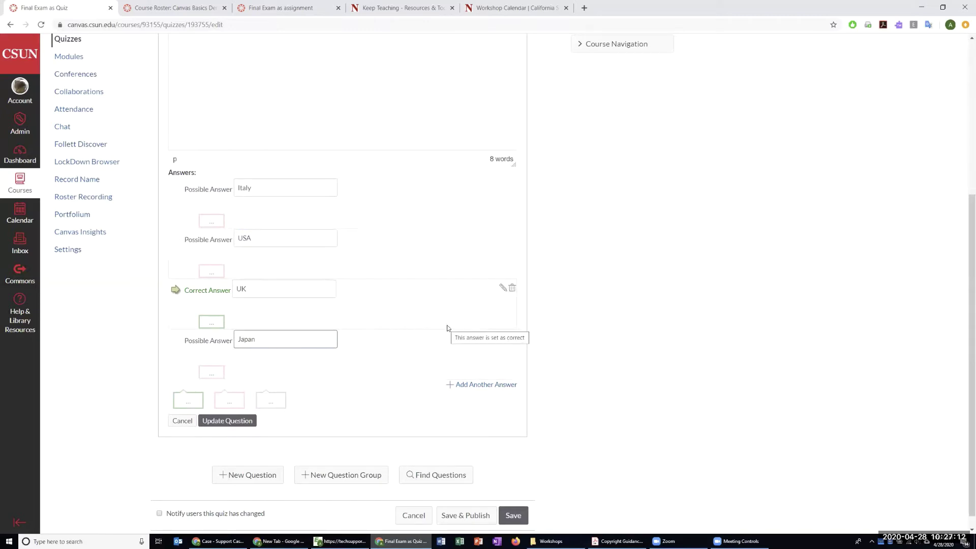
scroll(447, 328, up, 3)
scroll(447, 328, down, 3)
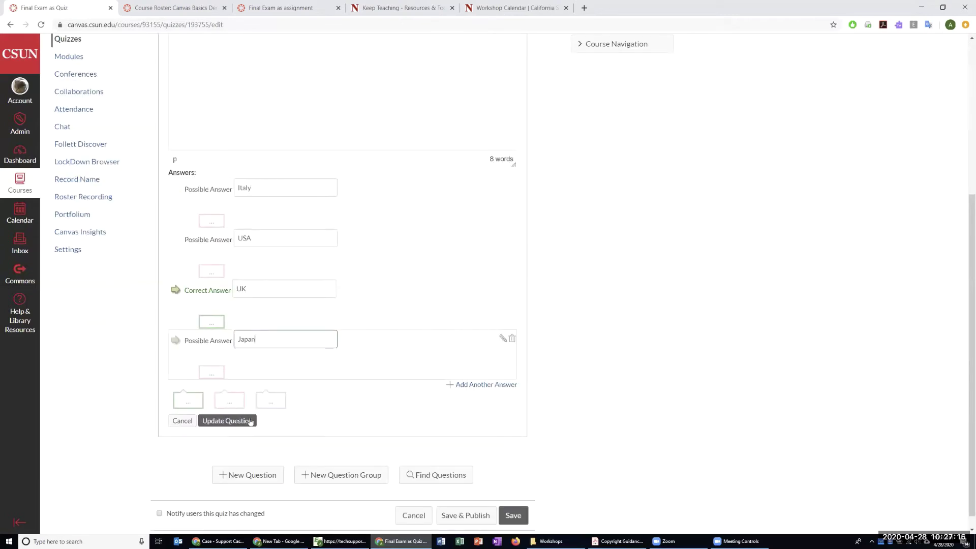
click(220, 421)
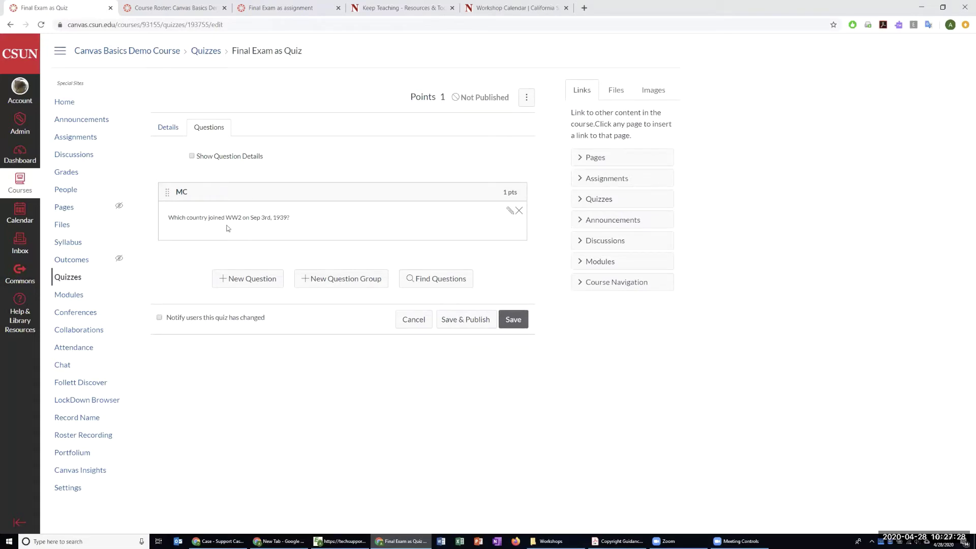
Add another question named "Blank" and set its type to Fill In the Blank.
click(229, 280)
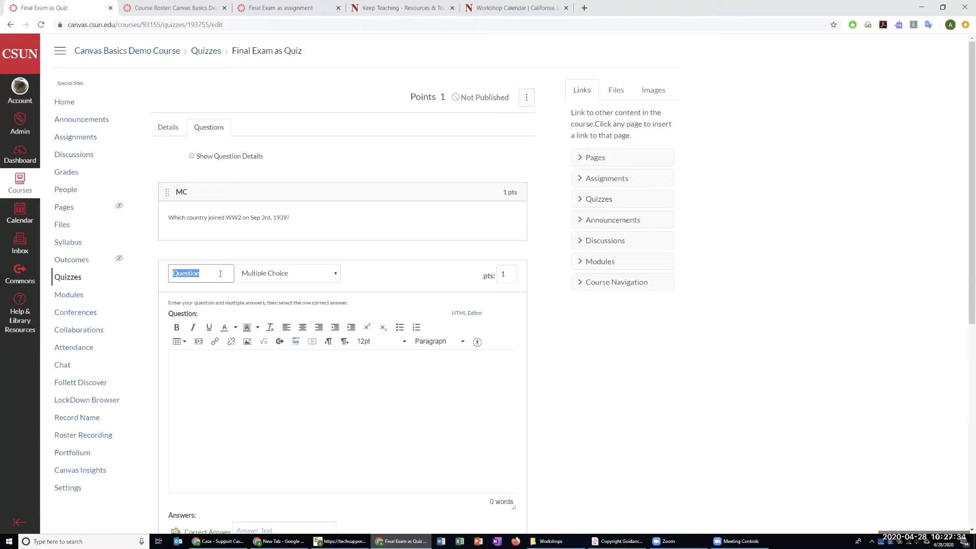
text(Blank)
click(277, 277)
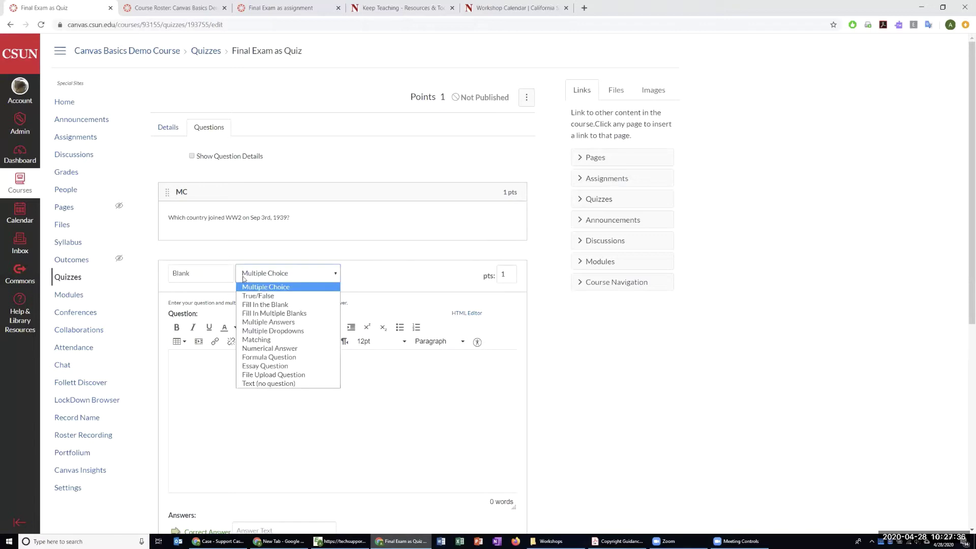
click(285, 305)
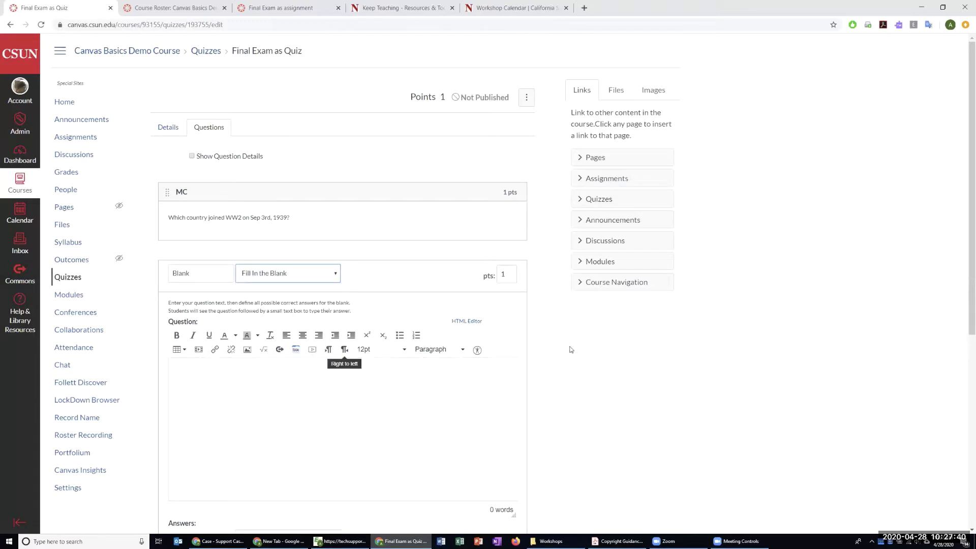
Enter the question text "UK joined WW2 on September 3rd, ________." with an underscored blank for the year.
scroll(358, 235, down, 3)
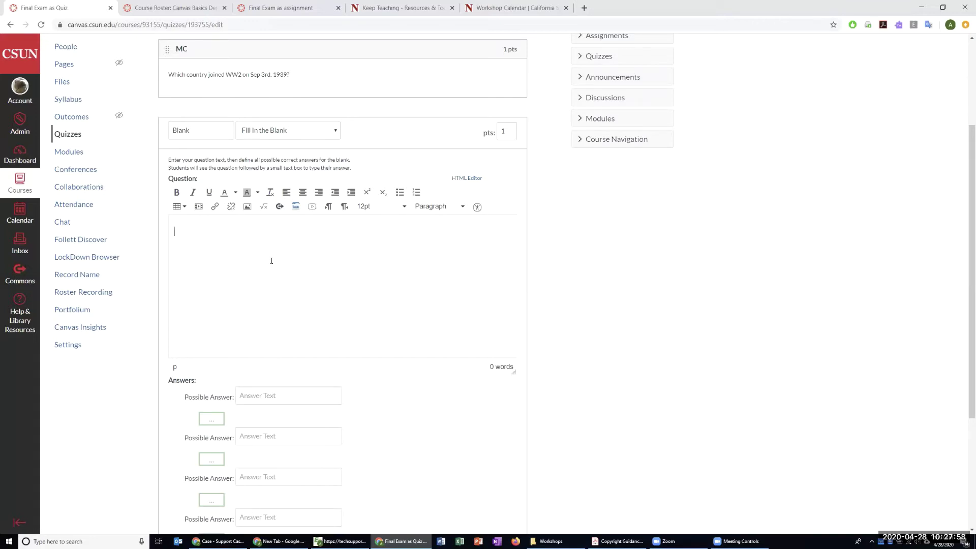
click(272, 260)
text(_____)
key(BackSpace)
text(UK joined WW2 on September 3rd)
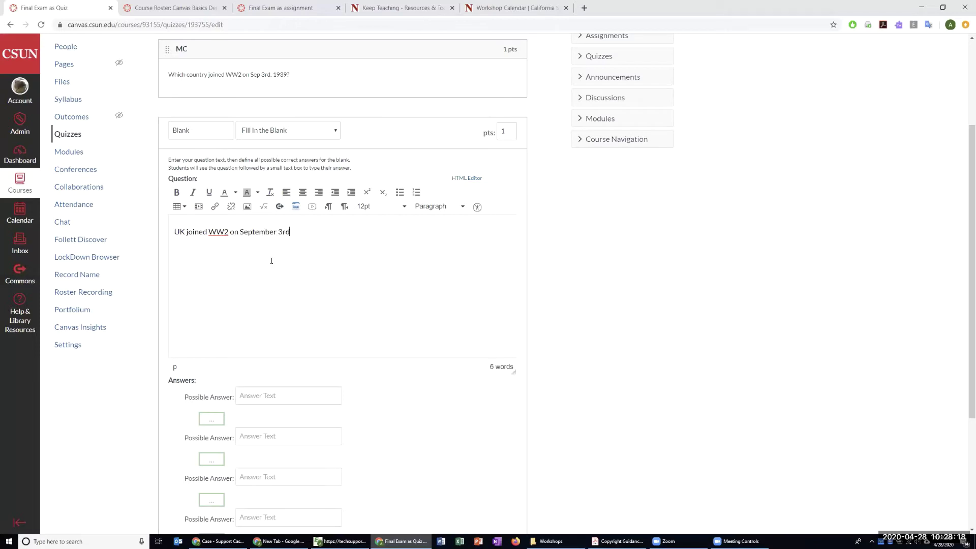
text(, _________)
Enter "1939" and "nineteen hundred thirty-nine" as the first two possible answers for the blank.
scroll(278, 267, down, 2)
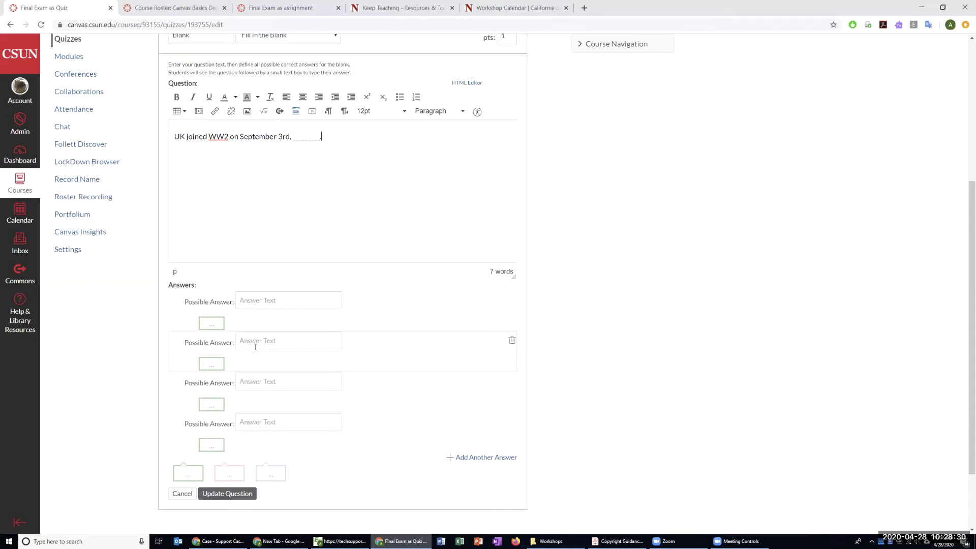
click(263, 302)
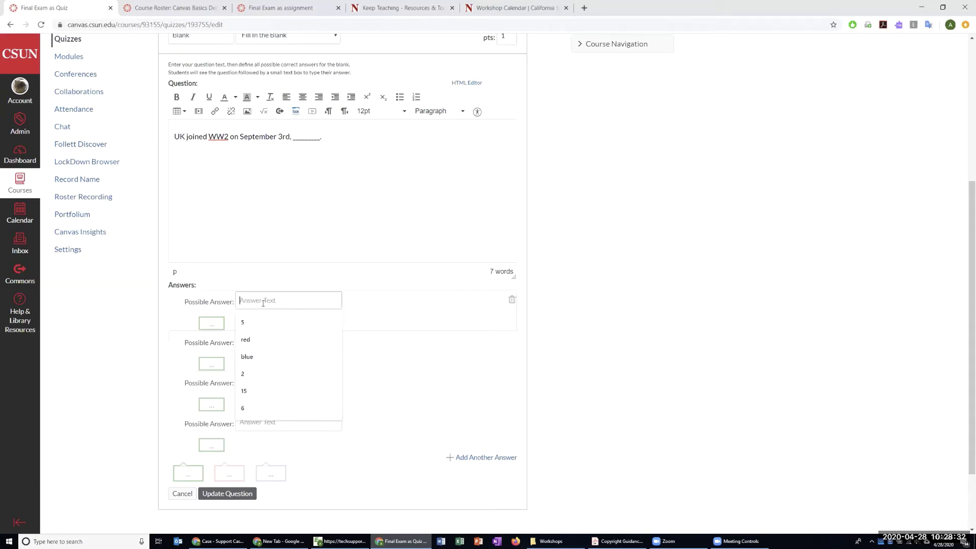
text(1939)
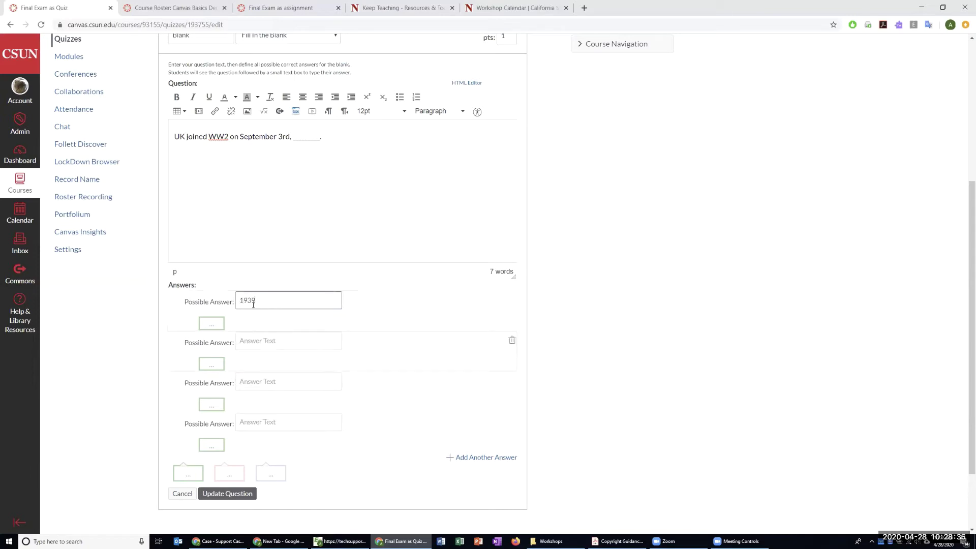
click(255, 335)
text(thousan)
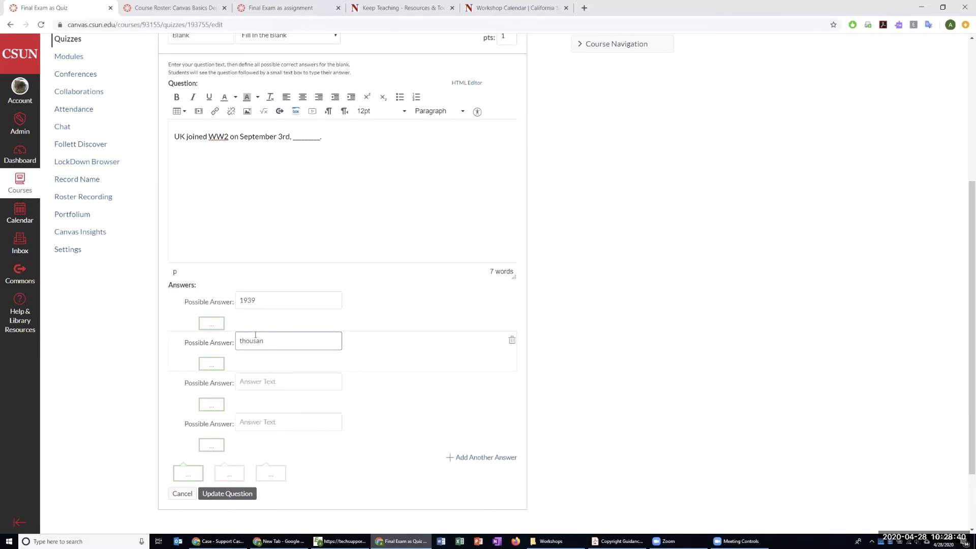
key(BackSpace)
key(BackSpace)
key(BackSpace)
key(BackSpace)
key(BackSpace)
key(BackSpace)
key(BackSpace)
text(nin)
key(BackSpace)
text(ne)
key(BackSpace)
key(BackSpace)
key(BackSpace)
key(BackSpace)
key(BackSpace)
text(nineteen hundred thirty-nine)
Delete the two empty answer rows and save the fill-in-the-blank question.
click(512, 381)
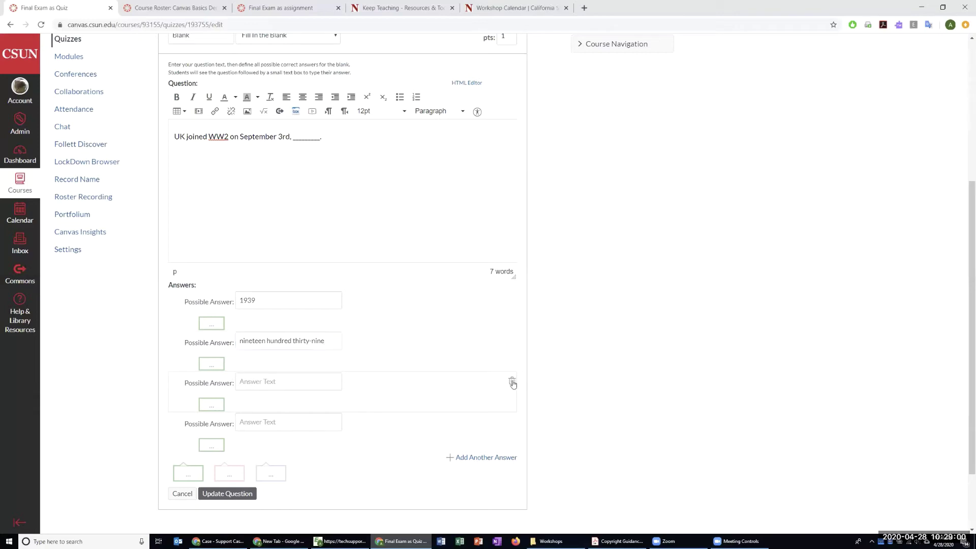
click(512, 382)
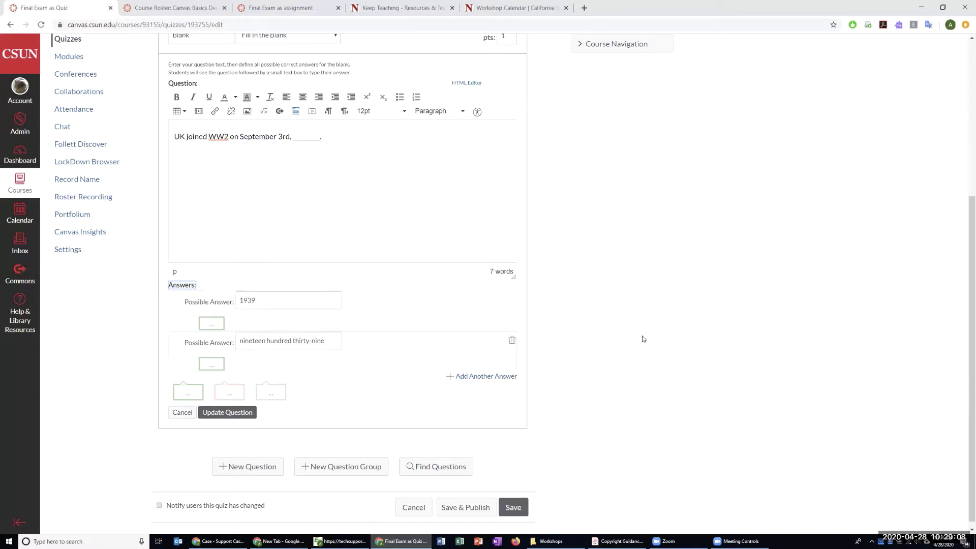
scroll(619, 336, up, 1)
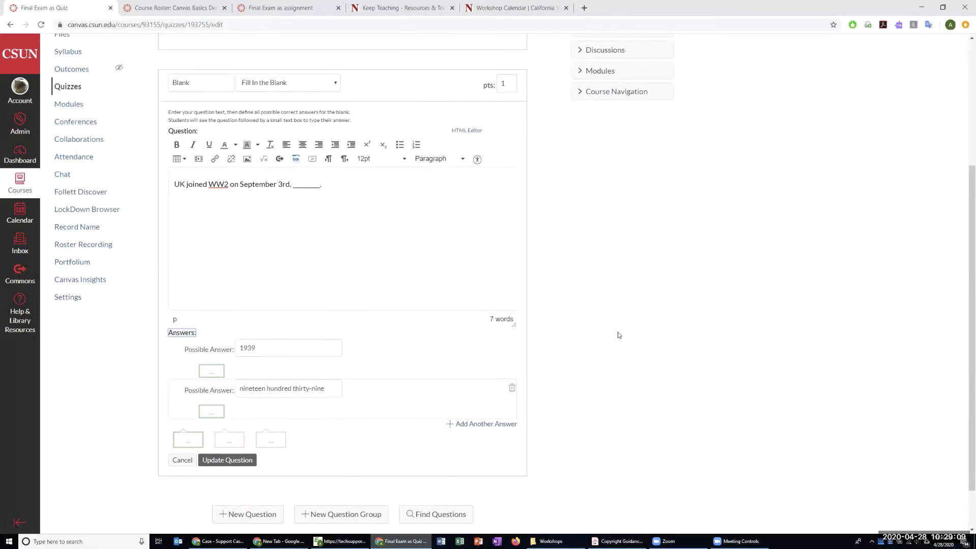
click(231, 462)
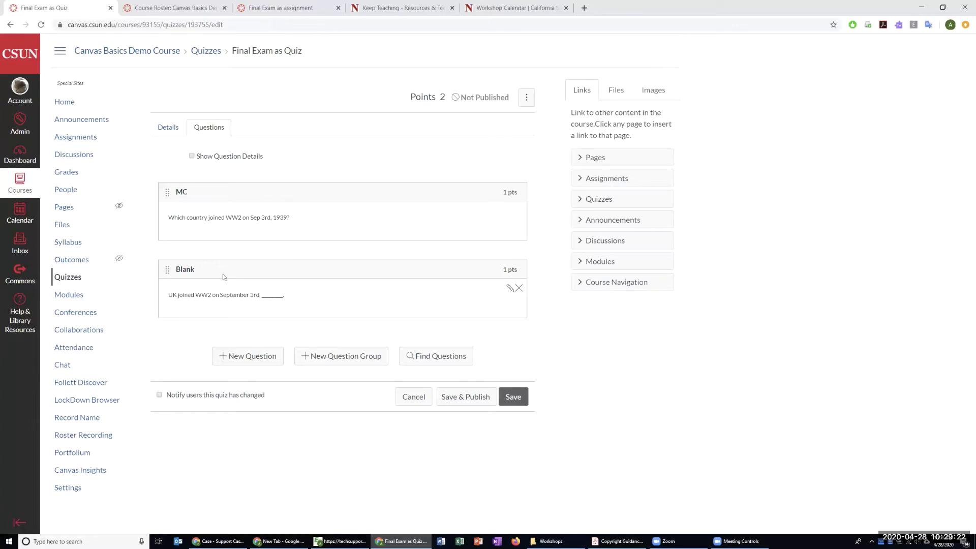
Add another question named "Answers" and set its type to Multiple Answers.
click(242, 358)
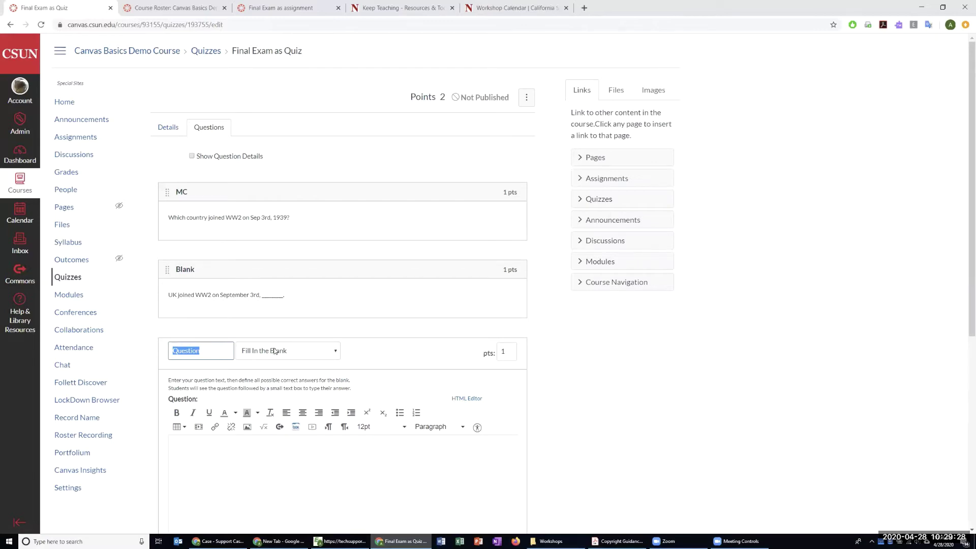
text(Answers)
click(275, 352)
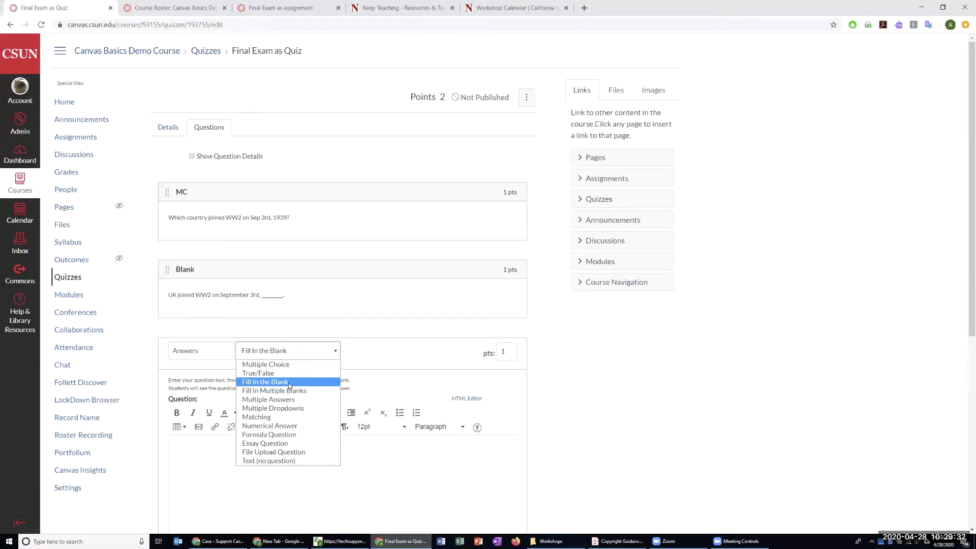
click(288, 400)
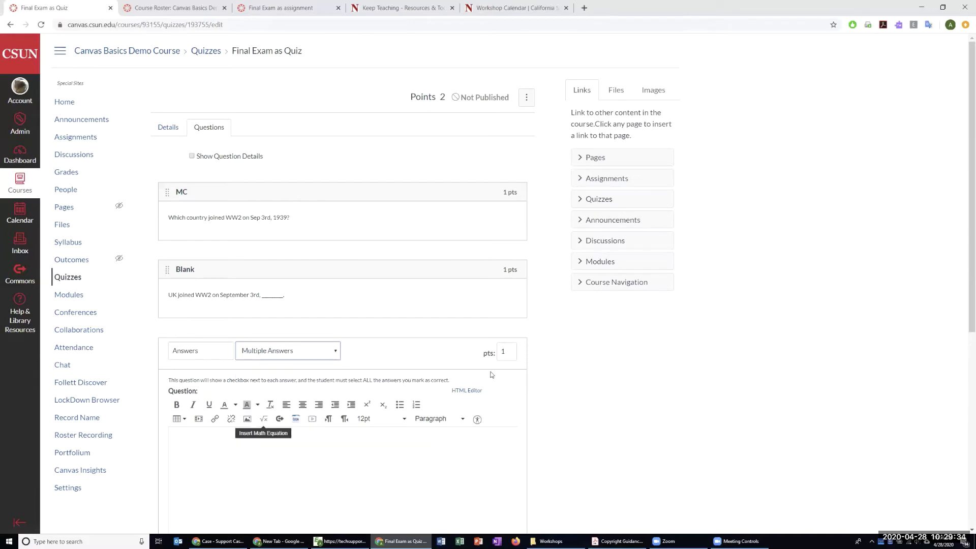
click(505, 351)
click(557, 375)
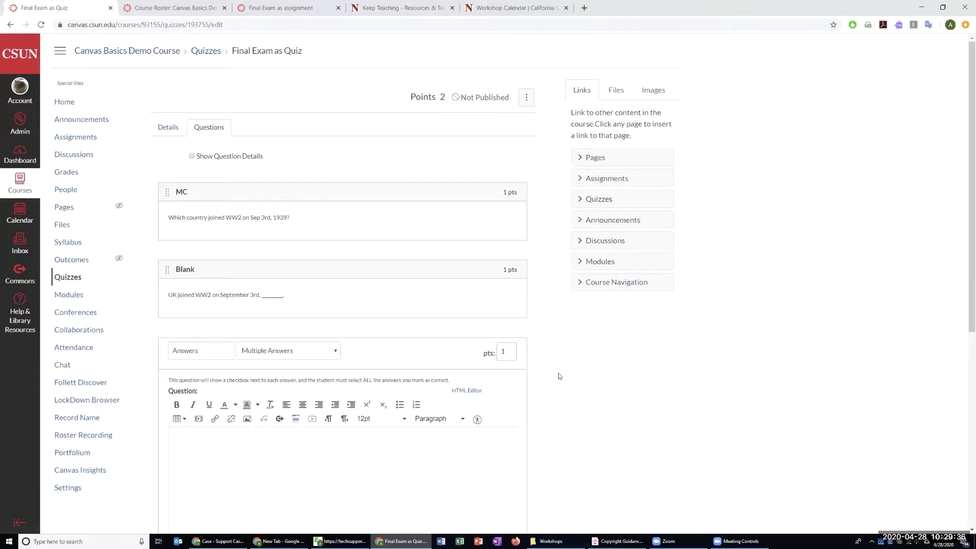
Enter the question text "The following countries declared war on Germany on September 3rd, 1939.".
scroll(558, 375, down, 2)
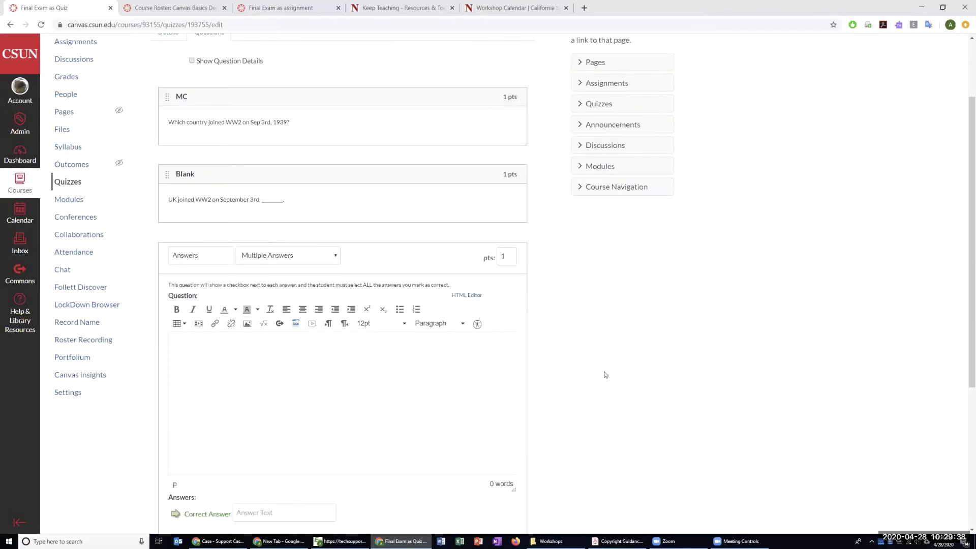
scroll(349, 342, down, 5)
scroll(357, 327, up, 3)
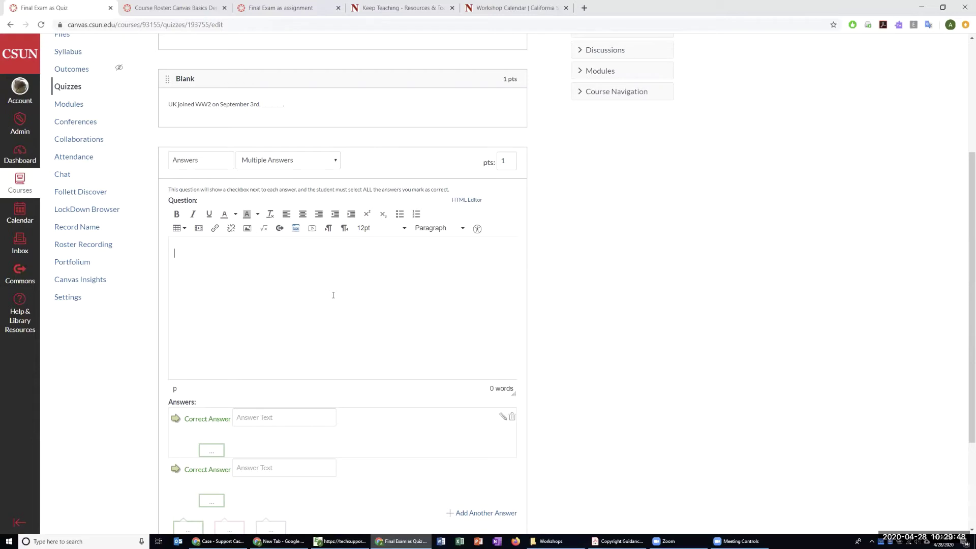
click(333, 295)
text(The following countries declare)
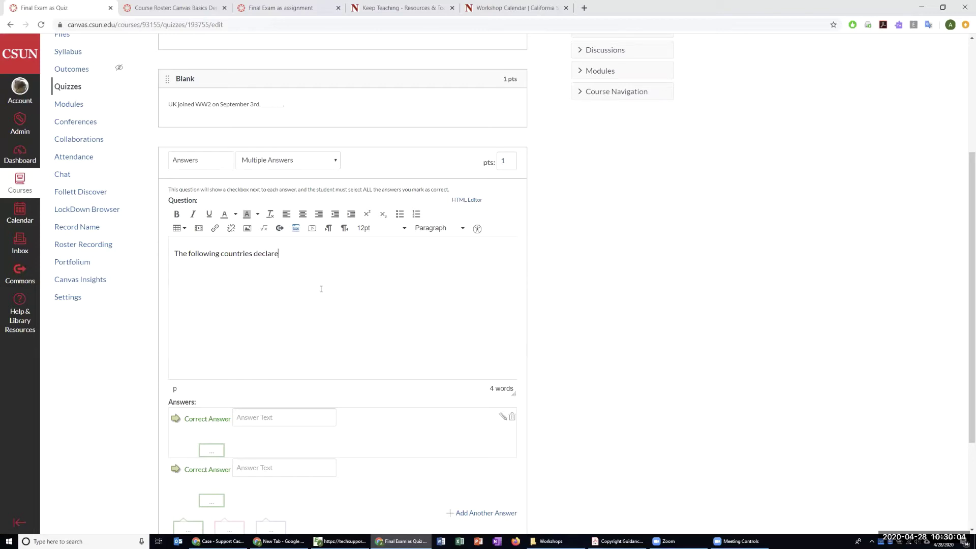
text(d war on Germany on September 3rd, 1939.)
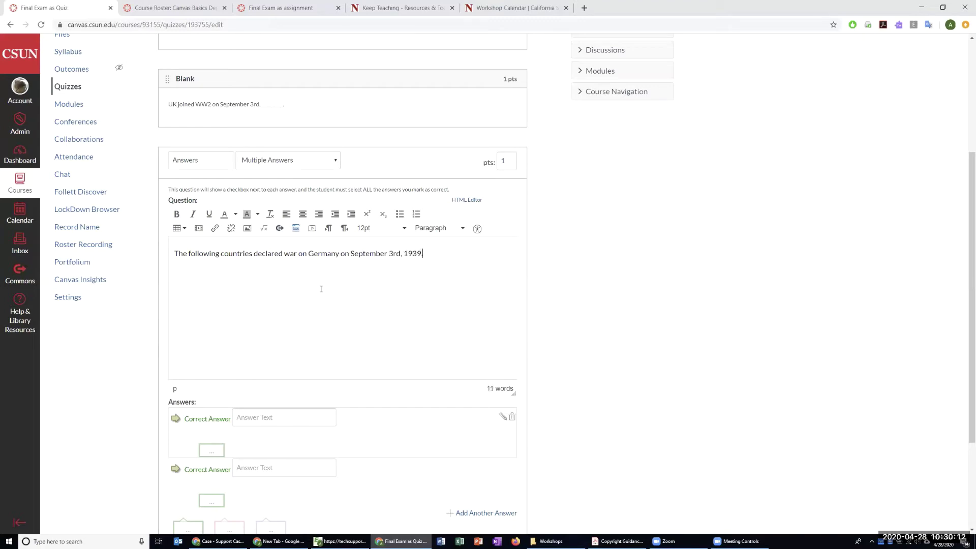
Enter "UK" and "France" as the two correct answers.
scroll(320, 290, down, 3)
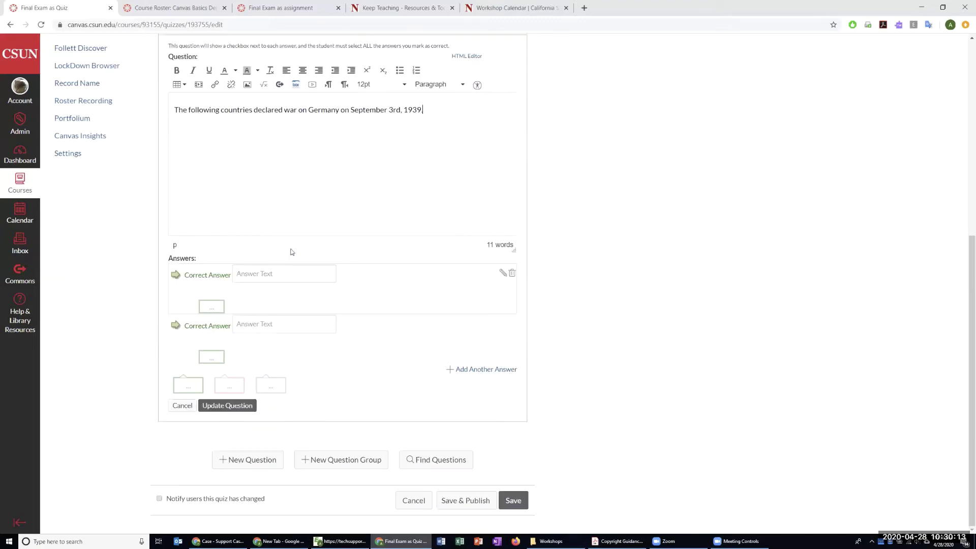
click(270, 275)
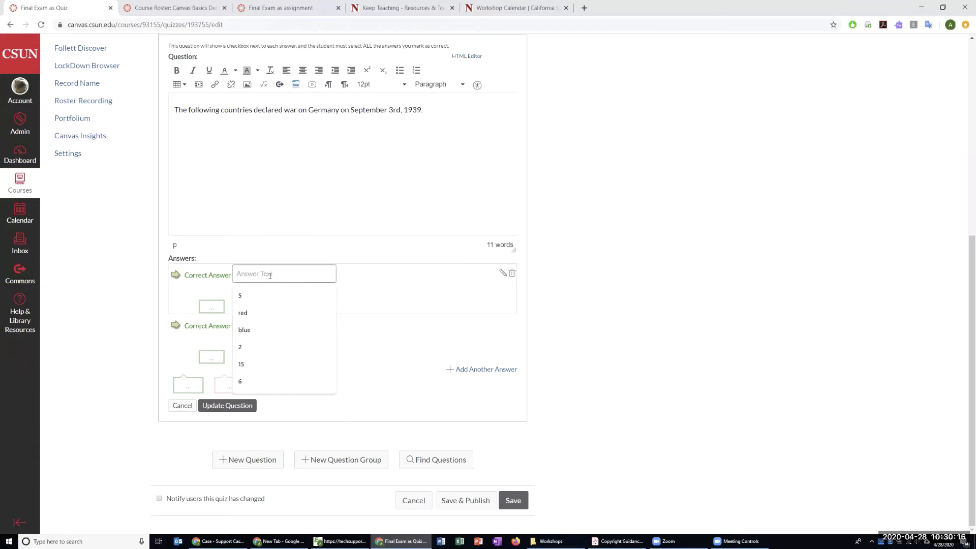
text(UK)
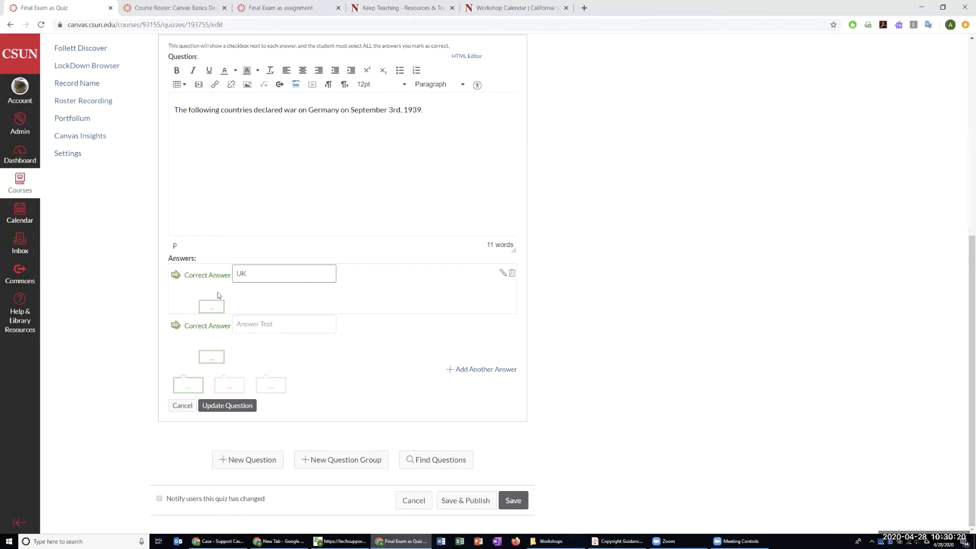
click(252, 324)
text(France)
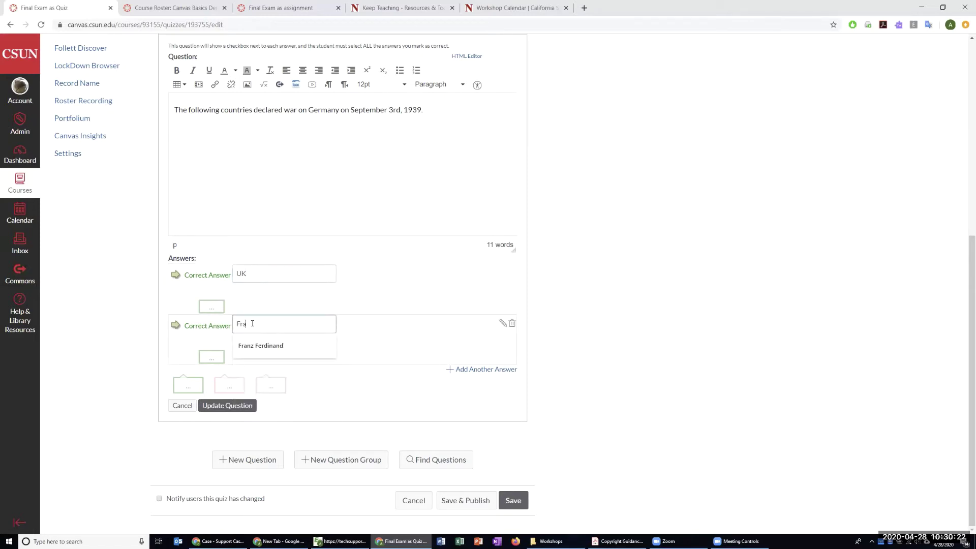
Add three more possible answers, "Poland", "Italy" and "Japan", without marking them as correct.
click(466, 371)
click(268, 375)
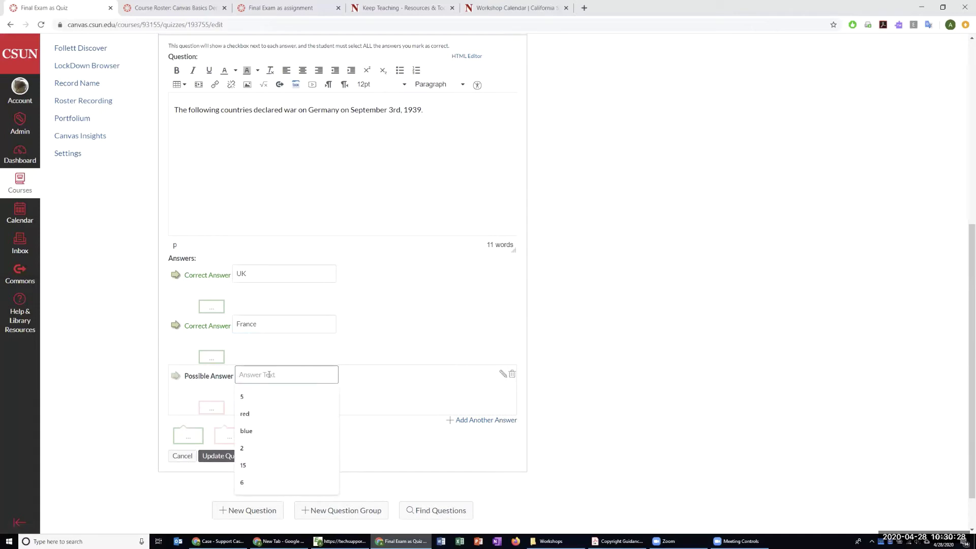
text(Poland)
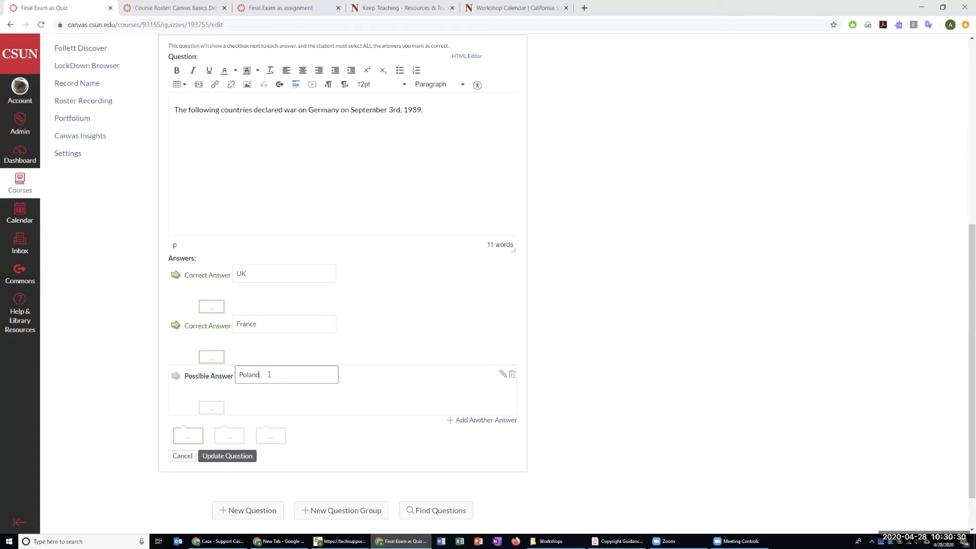
click(481, 420)
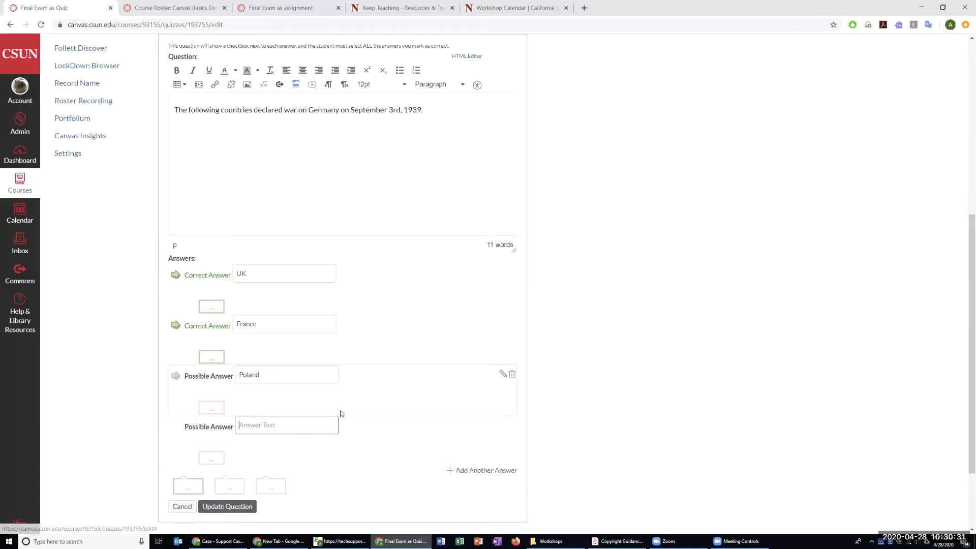
click(284, 425)
text(Italy)
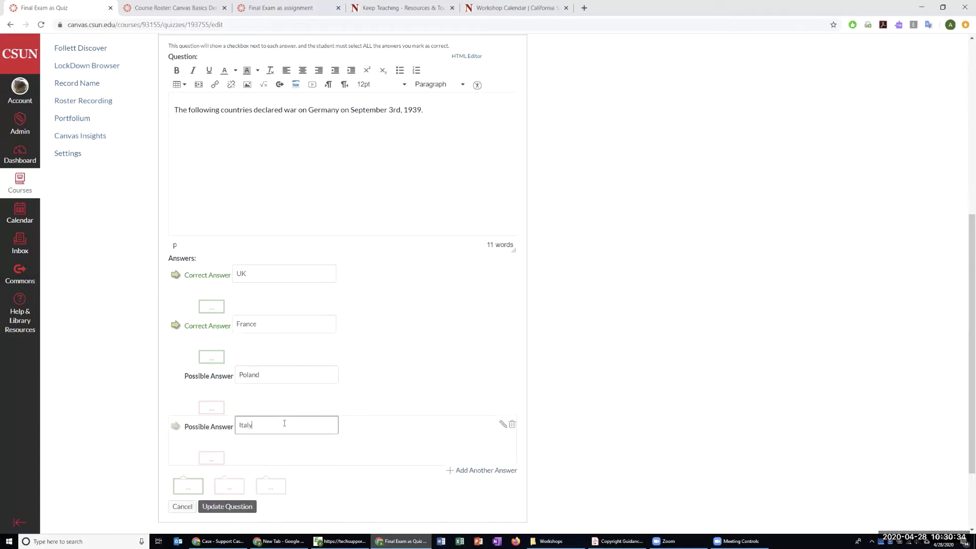
click(464, 471)
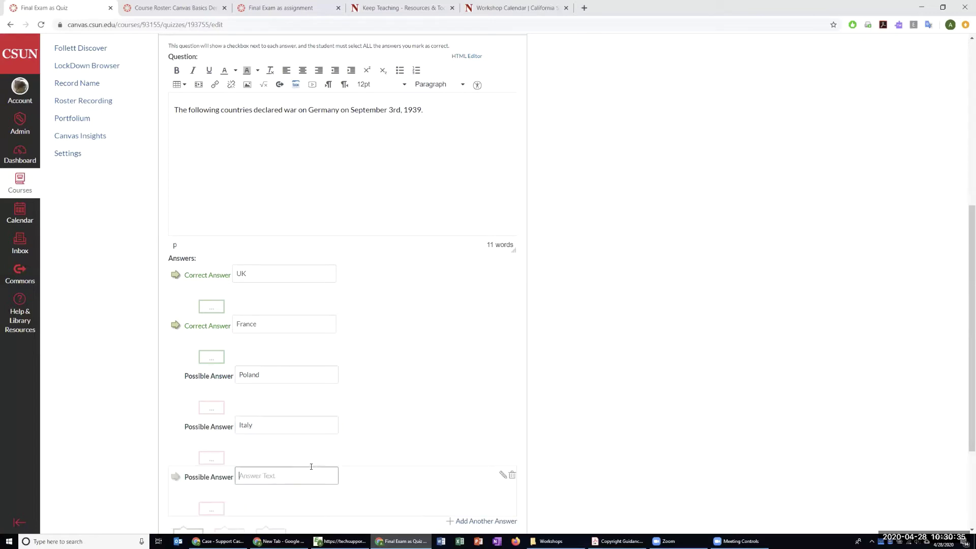
click(263, 476)
text(Japan)
Try switching the correct-answer marking of the France and Poland answers.
scroll(656, 409, down, 3)
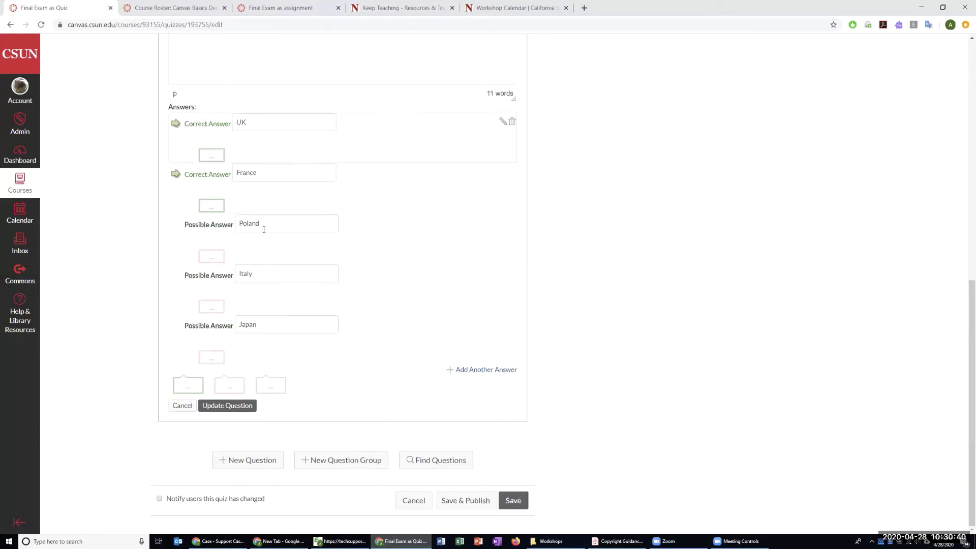
click(175, 175)
click(176, 176)
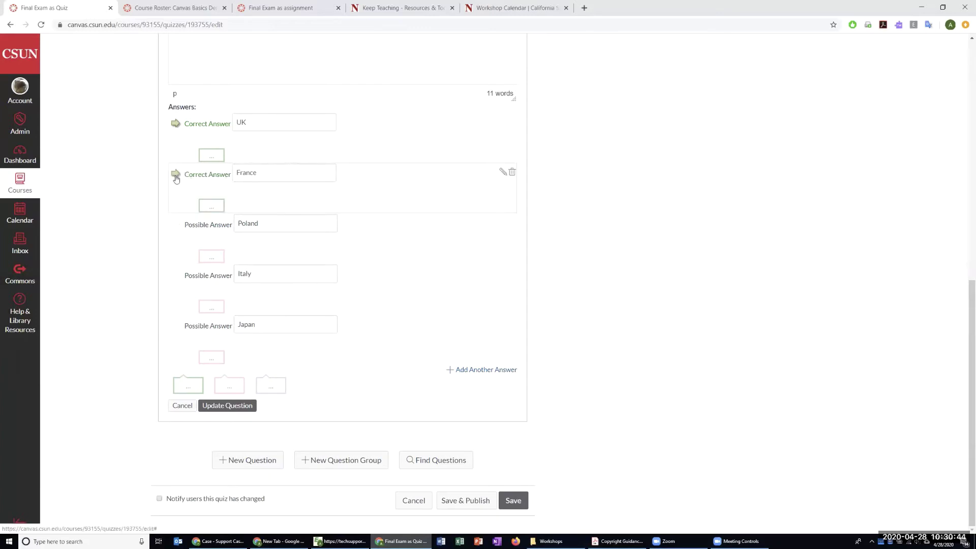
click(174, 226)
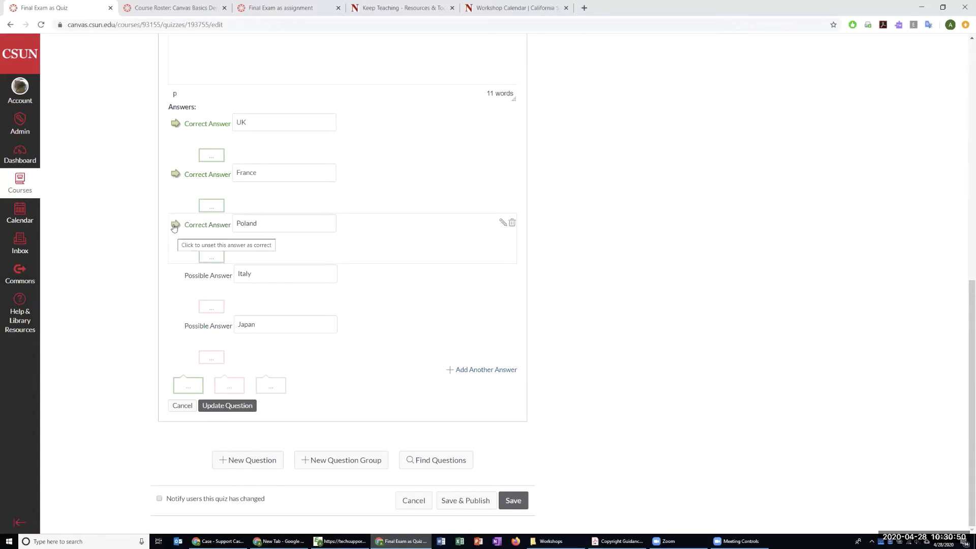
click(174, 224)
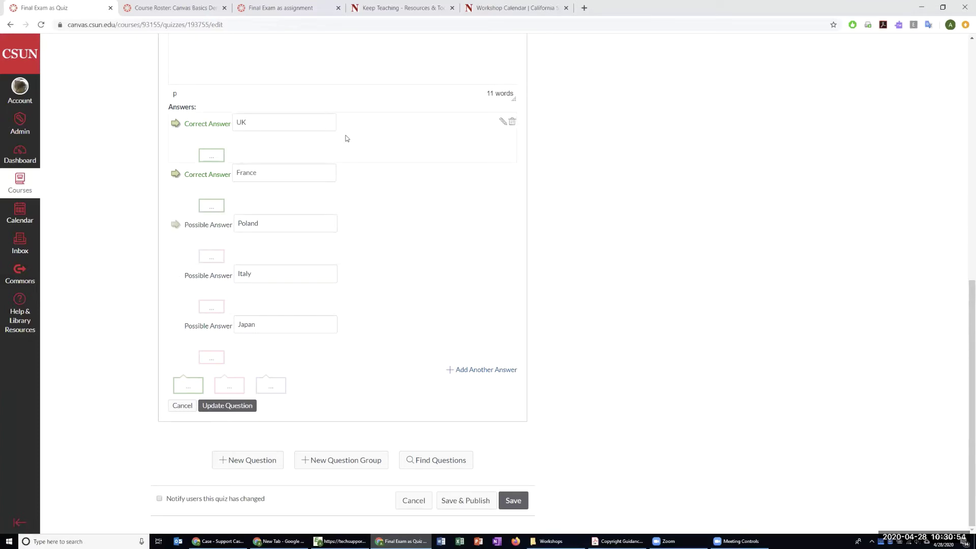
Review the multiple-answers question with its answer choices and save it.
scroll(411, 225, up, 2)
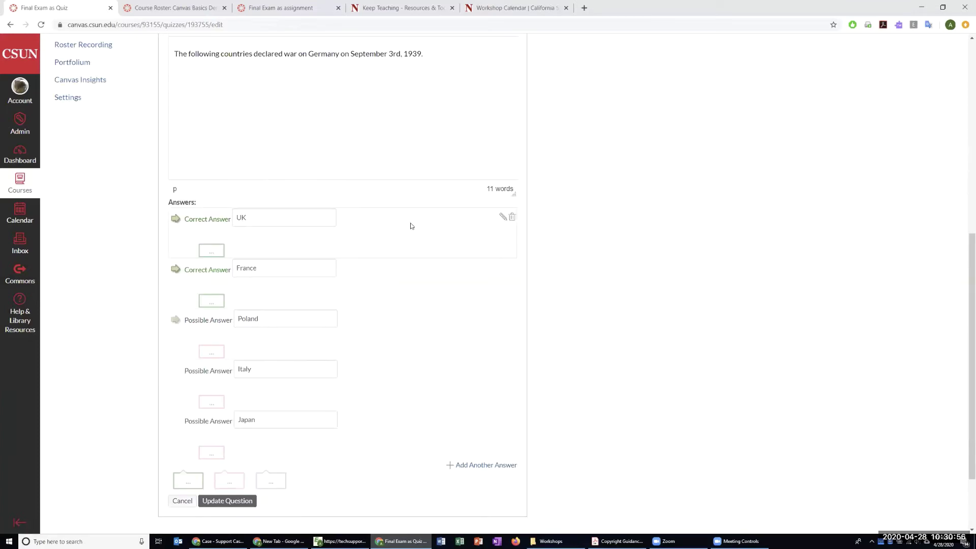
scroll(410, 225, up, 3)
scroll(266, 281, down, 2)
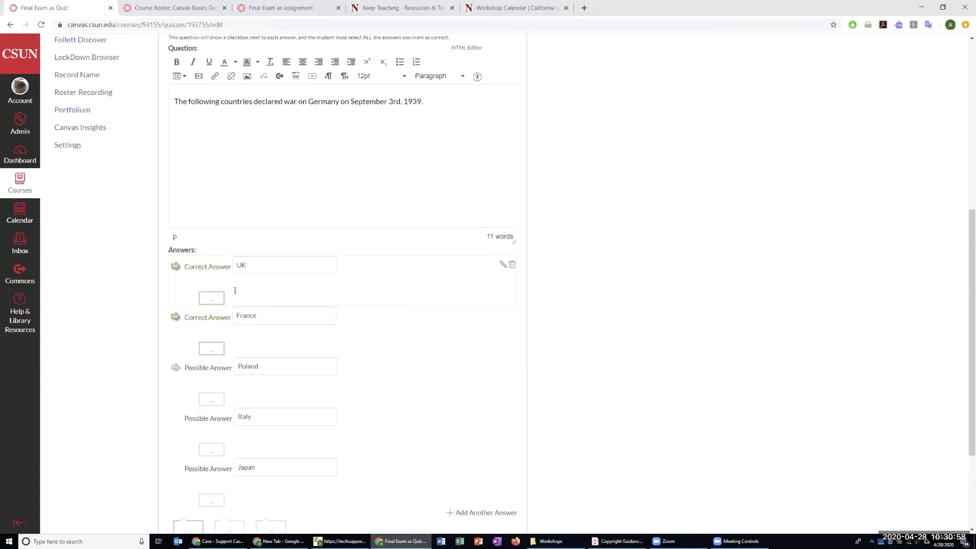
scroll(660, 285, up, 2)
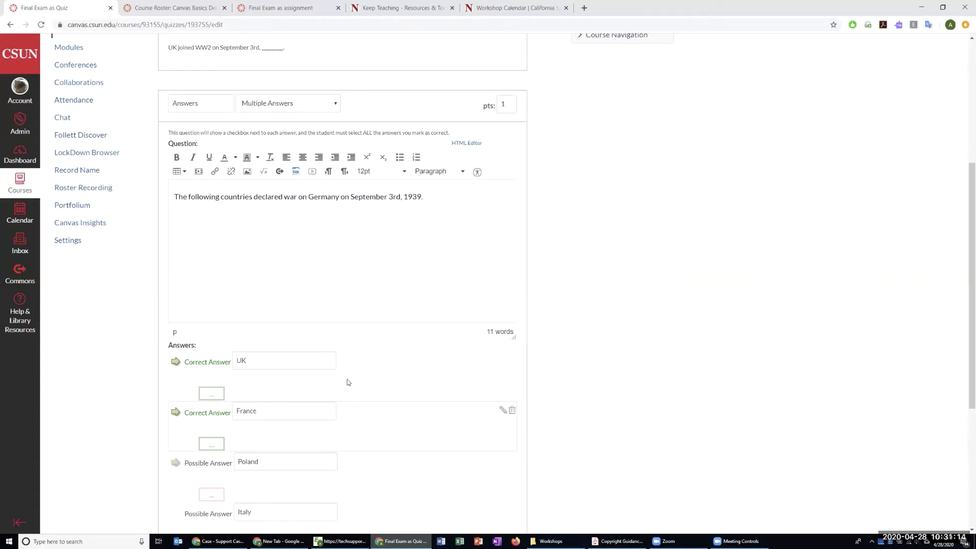
scroll(283, 252, down, 5)
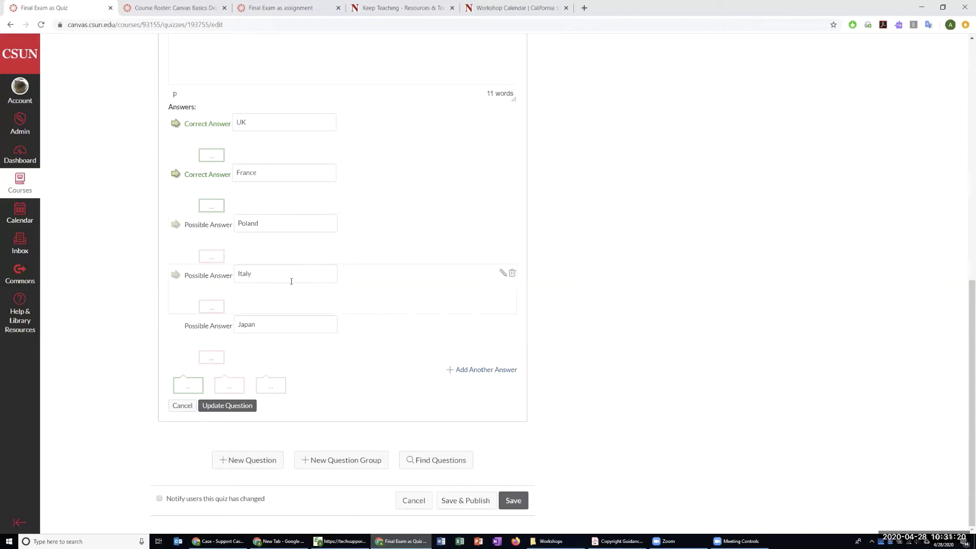
click(244, 407)
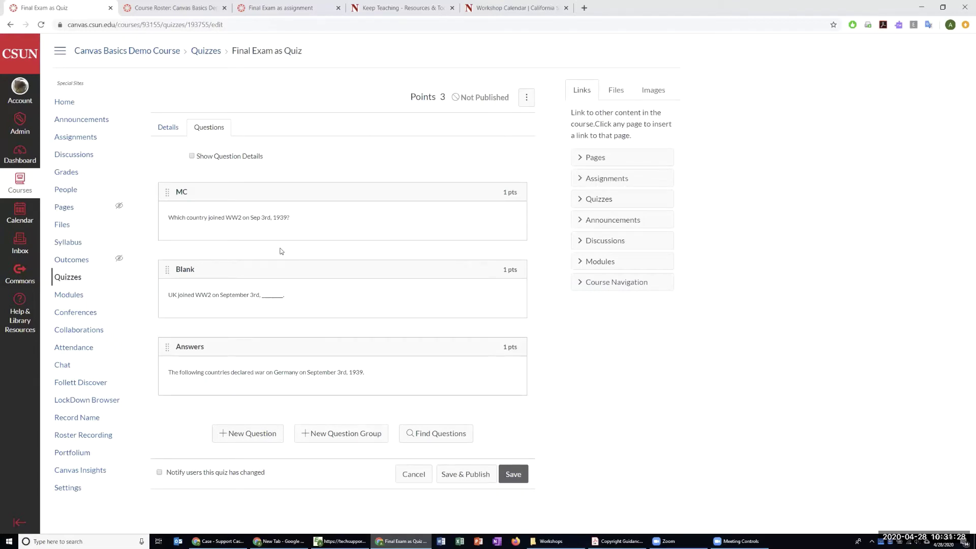
Add another question named "Essay", set its type to Essay Question and make it worth 10 points.
click(244, 432)
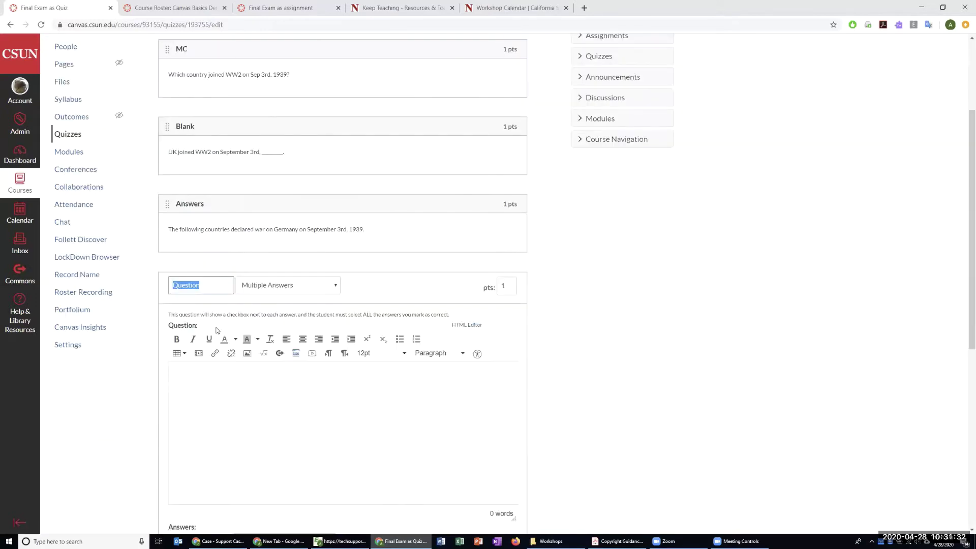
text(Essay)
click(274, 289)
click(263, 378)
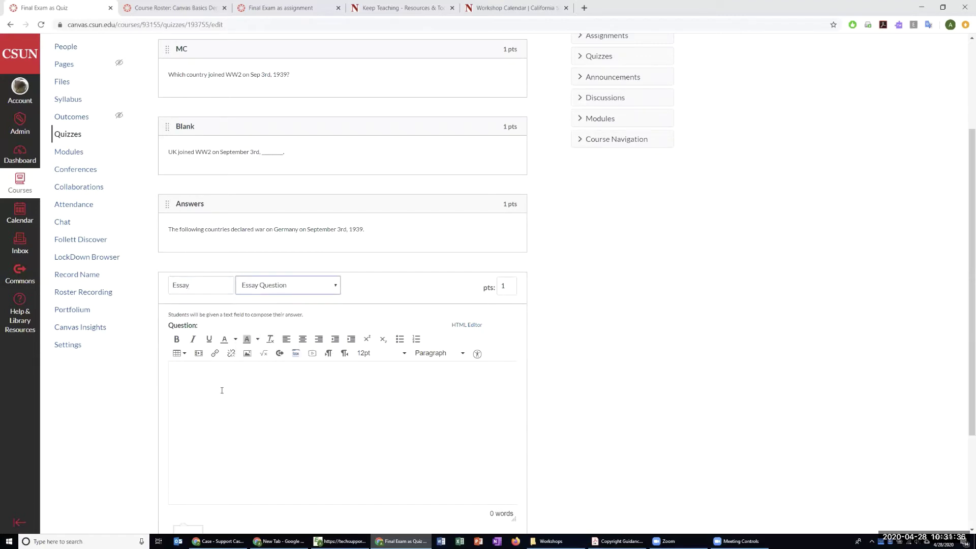
click(221, 390)
click(484, 286)
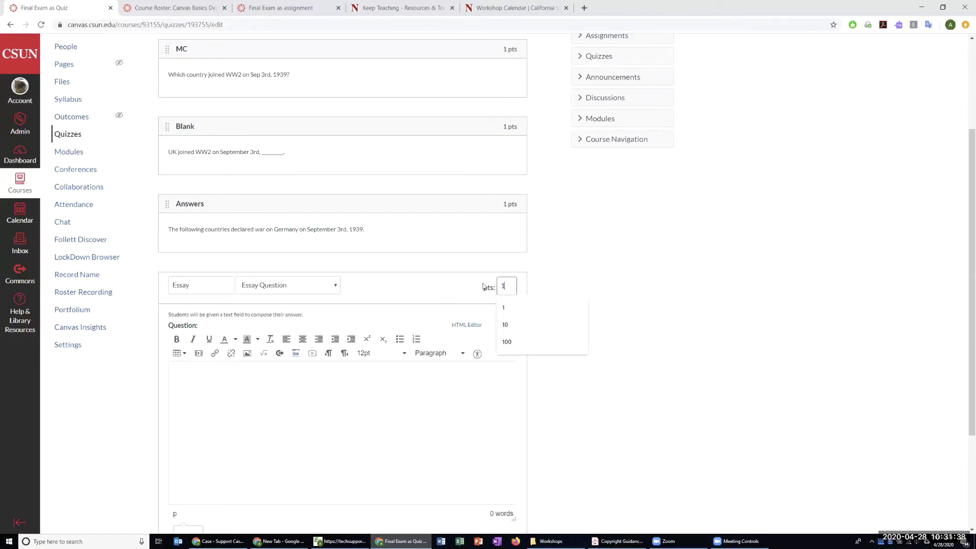
text(0)
Enter the essay prompt "Write about the financial impact of WW2 on France in 500 words or less.".
click(303, 401)
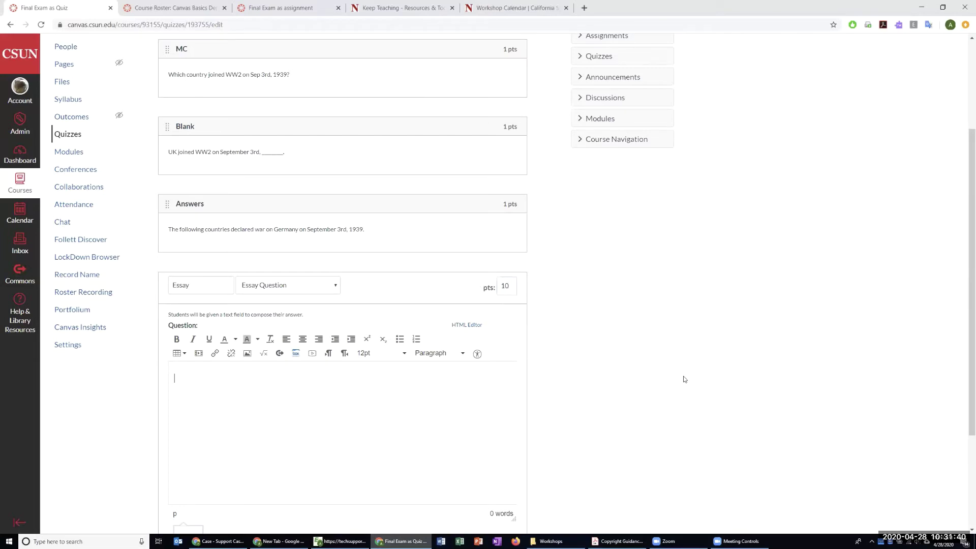
scroll(684, 379, down, 3)
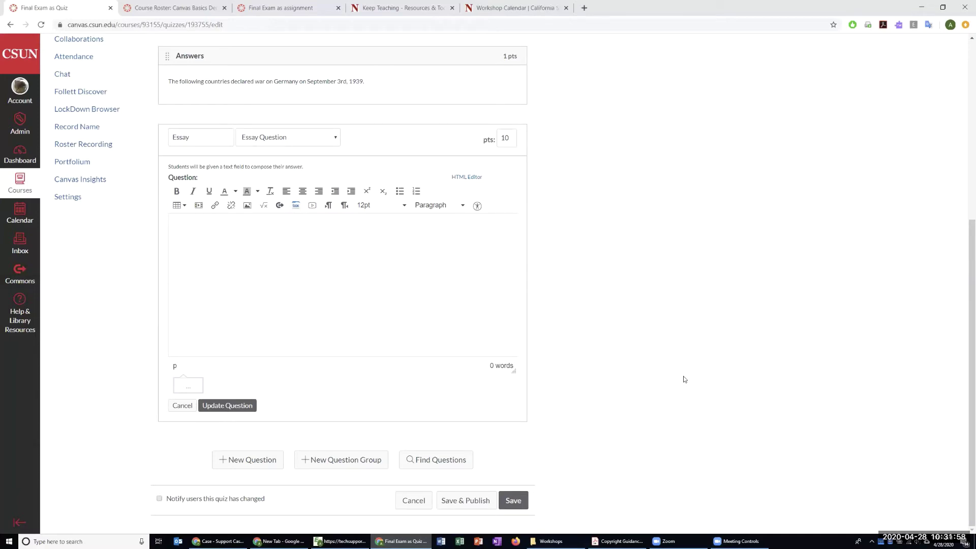
text(Write about the Impa)
key(BackSpace)
key(BackSpace)
key(BackSpace)
key(BackSpace)
key(BackSpace)
text(financial impact of )
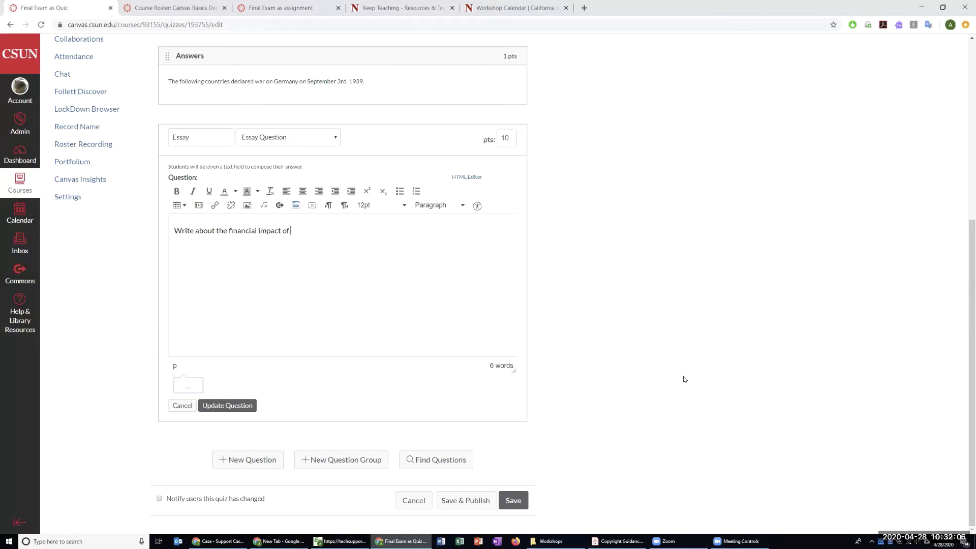
text(WW2 on France.)
key(BackSpace)
text(in 500 words or less.)
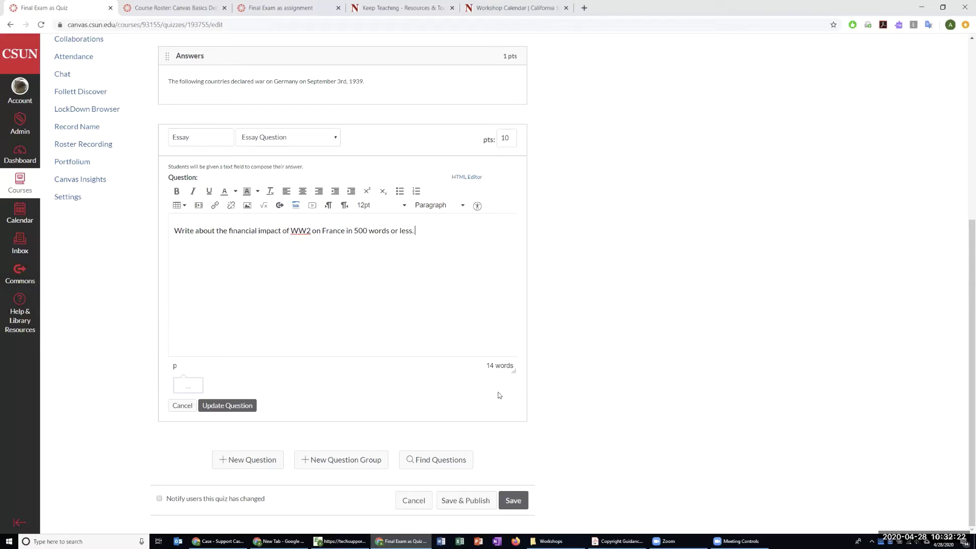
Check the Canvas source for embedding an image in the essay prompt, leaving without inserting one.
drag(514, 370, 514, 402)
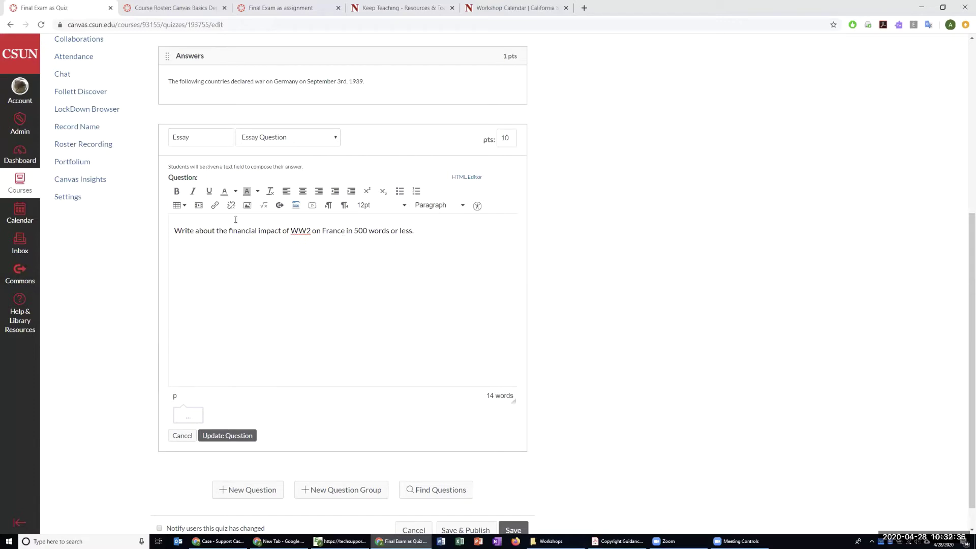
click(246, 206)
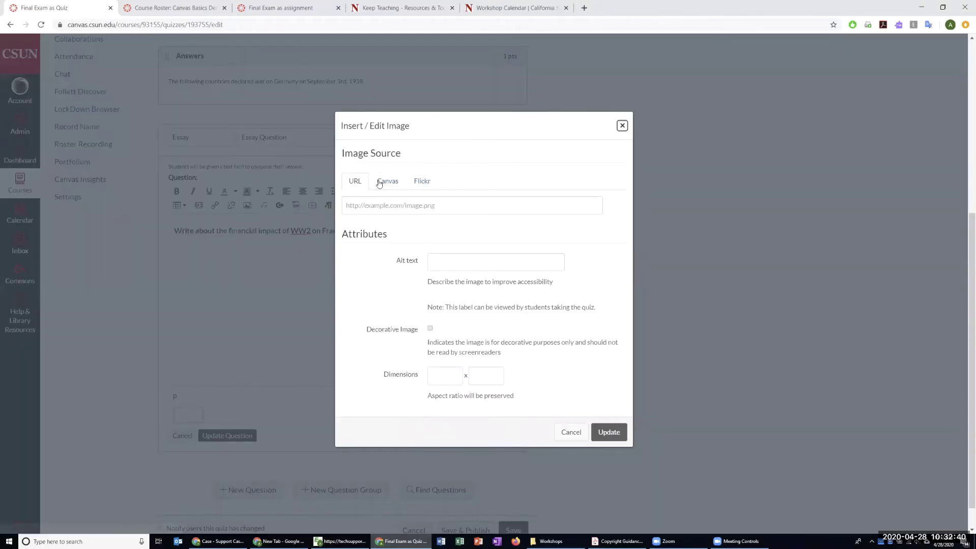
click(383, 183)
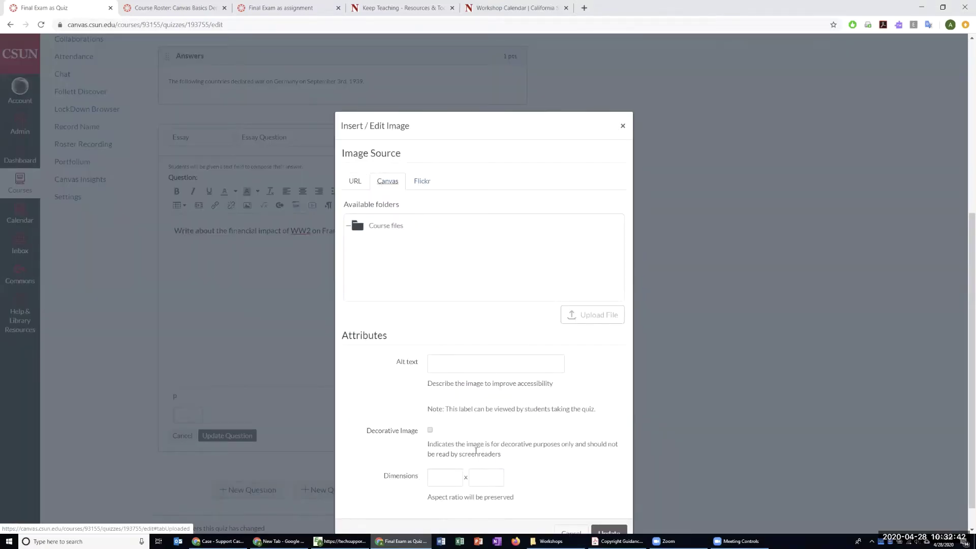
scroll(553, 458, down, 1)
click(562, 505)
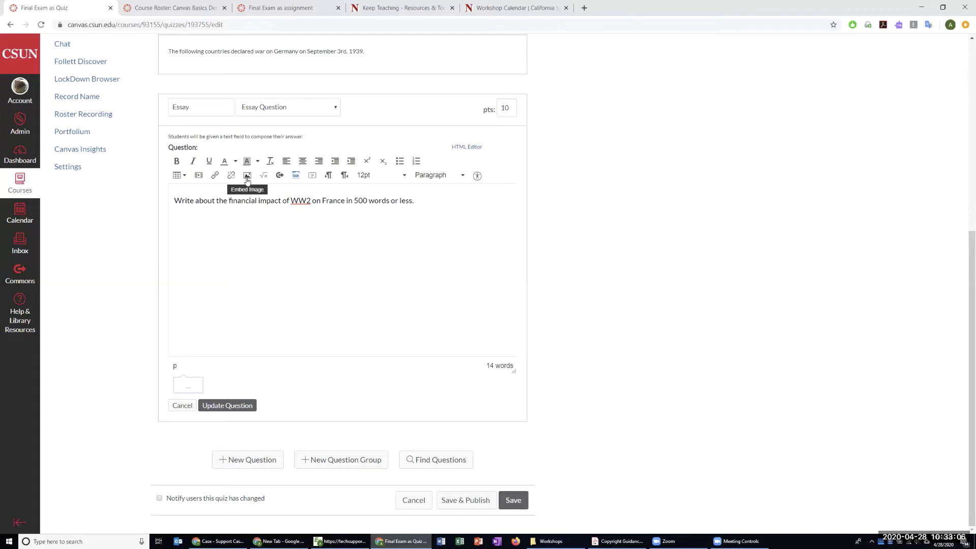
Browse the My files folder as an image source below the essay prompt, then dismiss the image dialog.
key(Return)
click(248, 179)
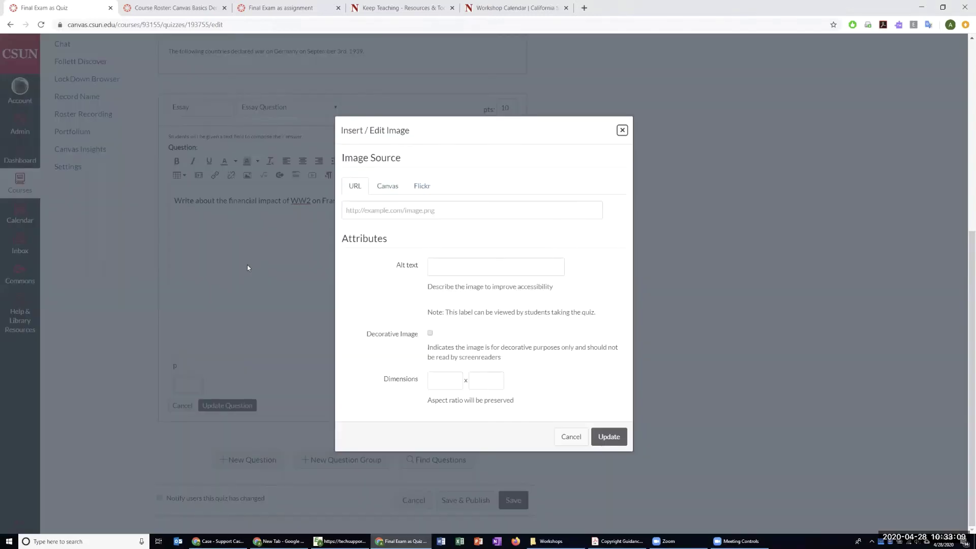
click(387, 186)
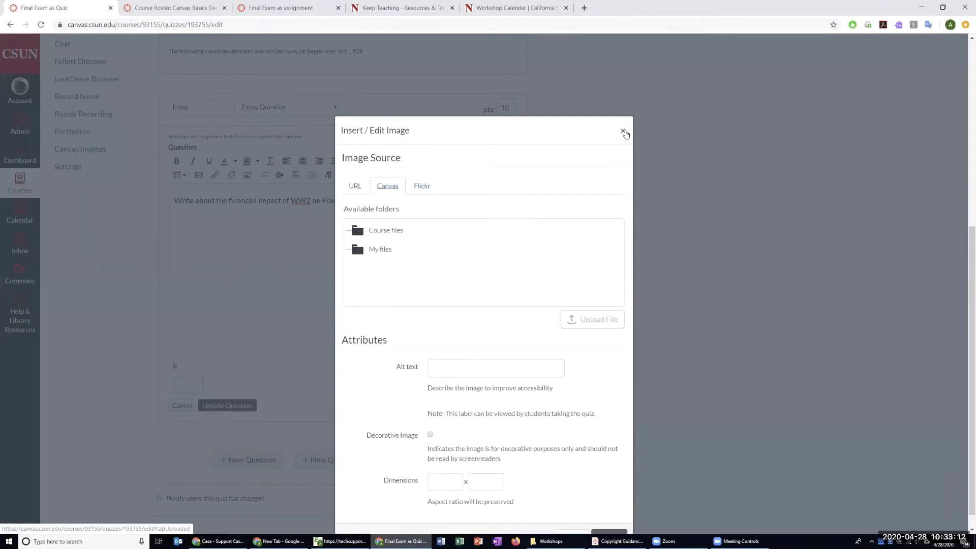
click(377, 251)
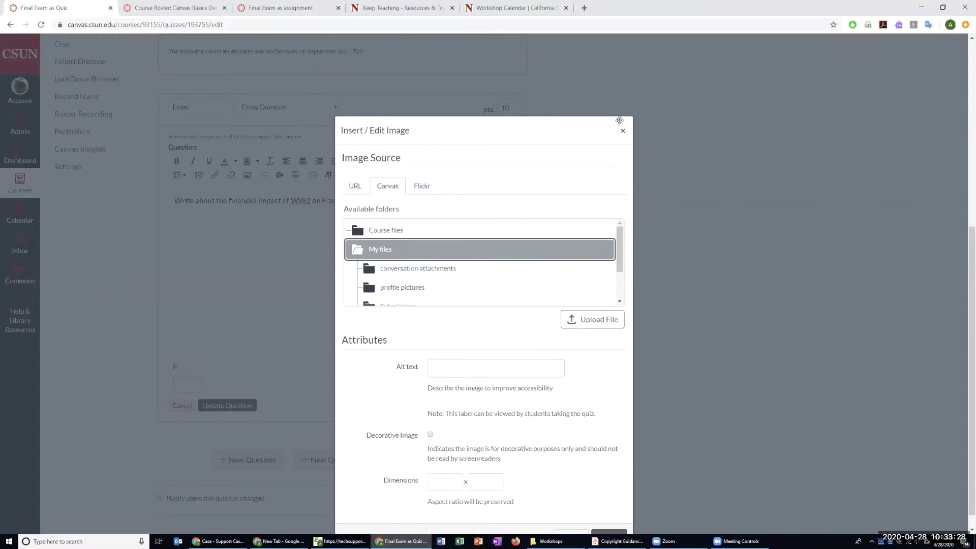
key(Escape)
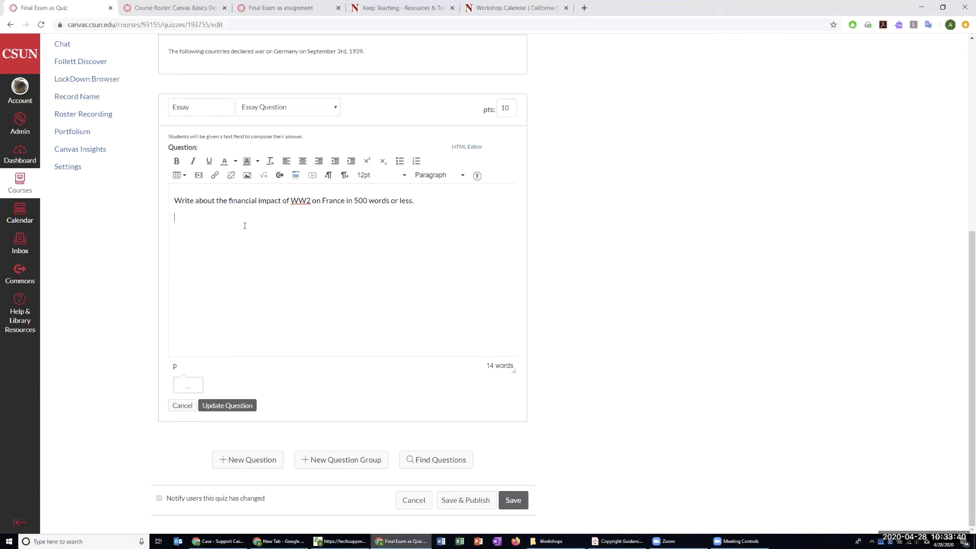
Save the essay question, then save the whole quiz without publishing it.
scroll(293, 224, up, 6)
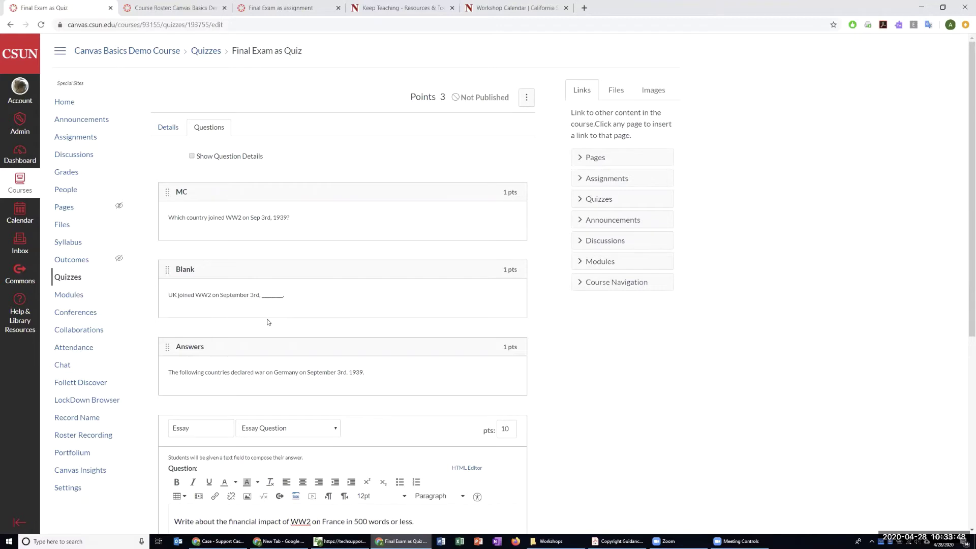
scroll(278, 328, down, 5)
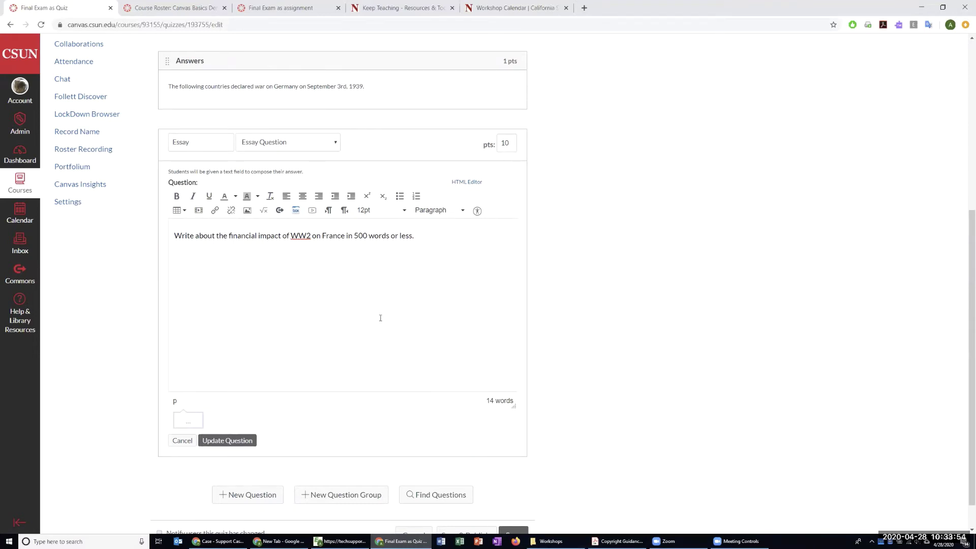
scroll(451, 299, down, 1)
click(234, 405)
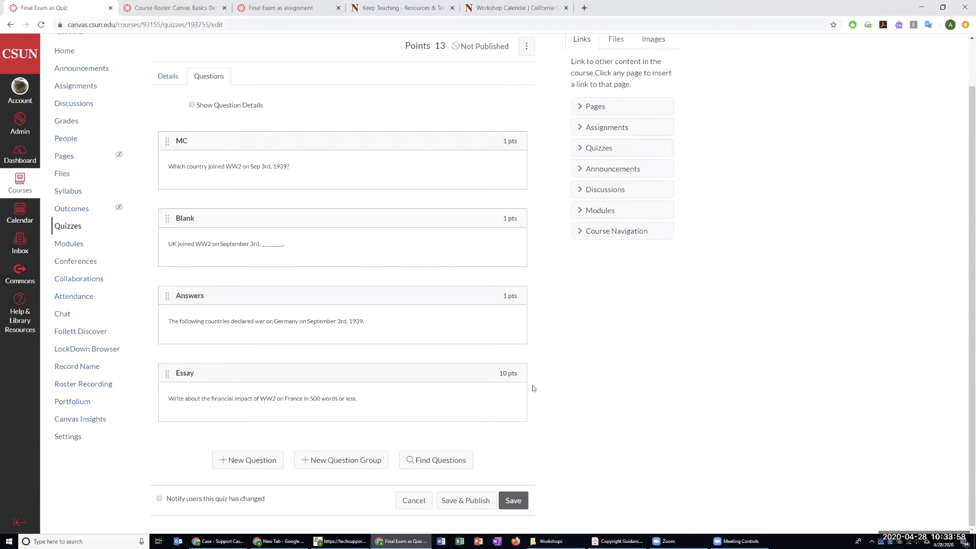
click(516, 502)
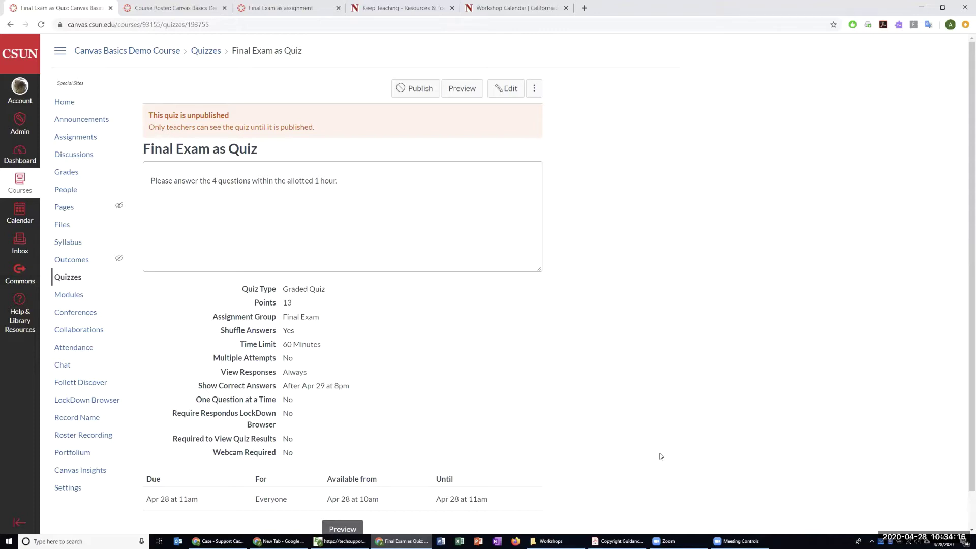
Preview the quiz and answer Question 1 with USA.
click(461, 90)
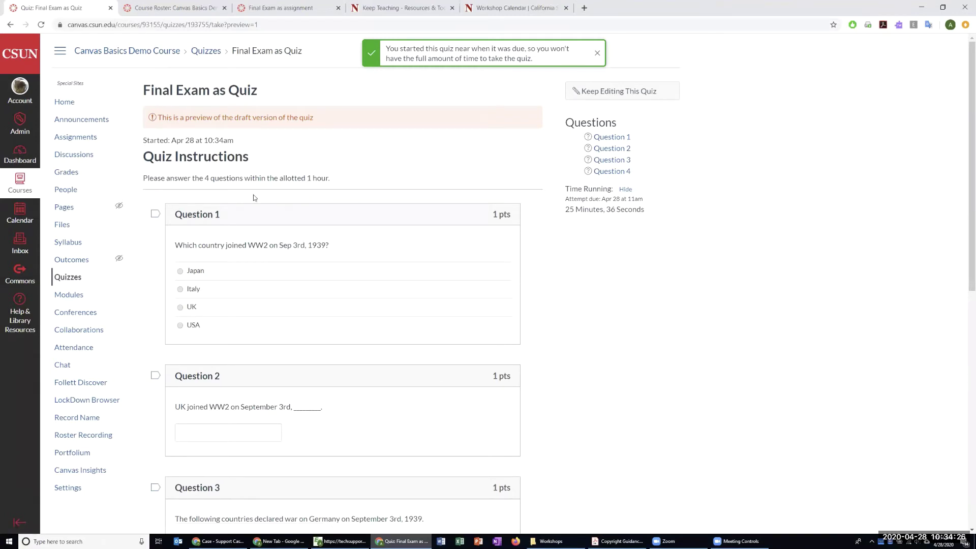
scroll(187, 138, down, 3)
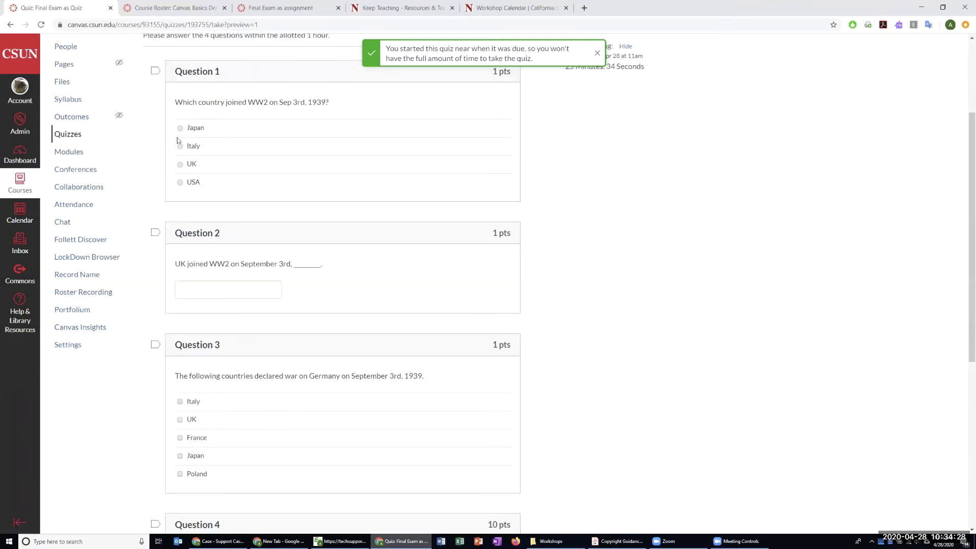
click(180, 182)
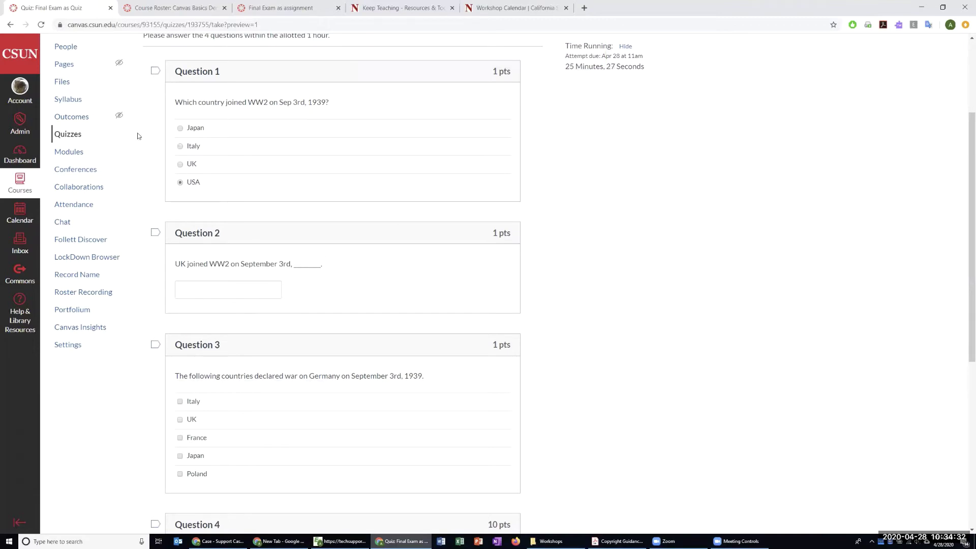
Answer Question 2 with 1940 and select UK, France and Japan for Question 3.
scroll(498, 221, down, 3)
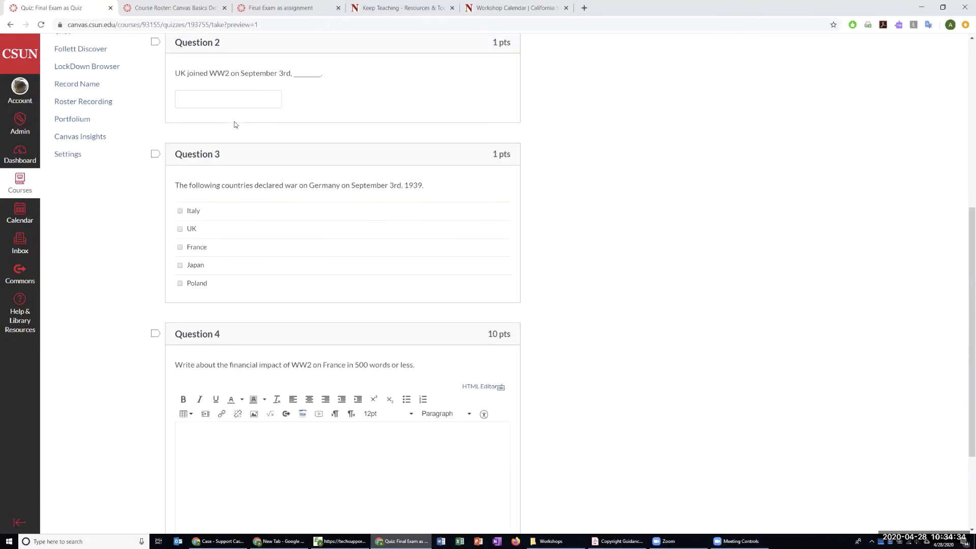
scroll(232, 130, up, 1)
click(217, 145)
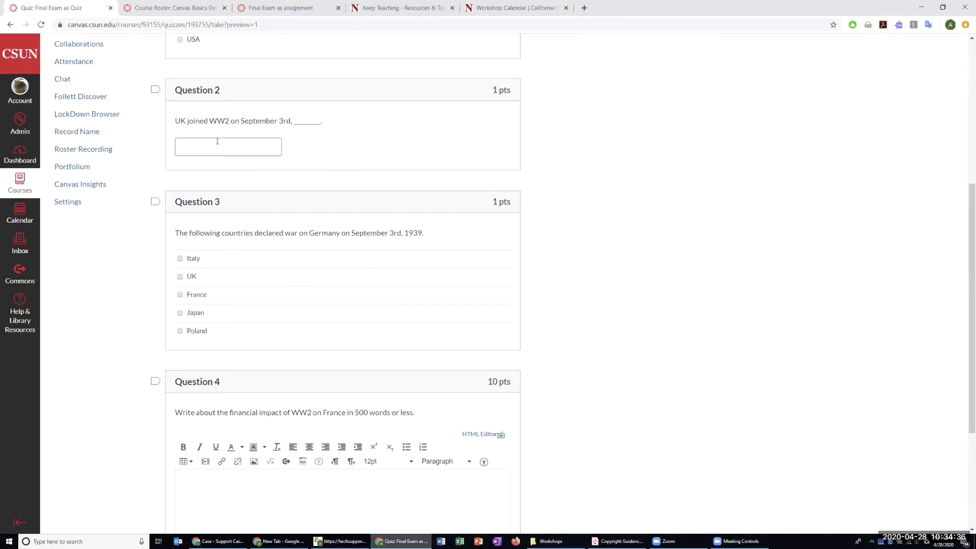
text(1940)
scroll(341, 226, down, 1)
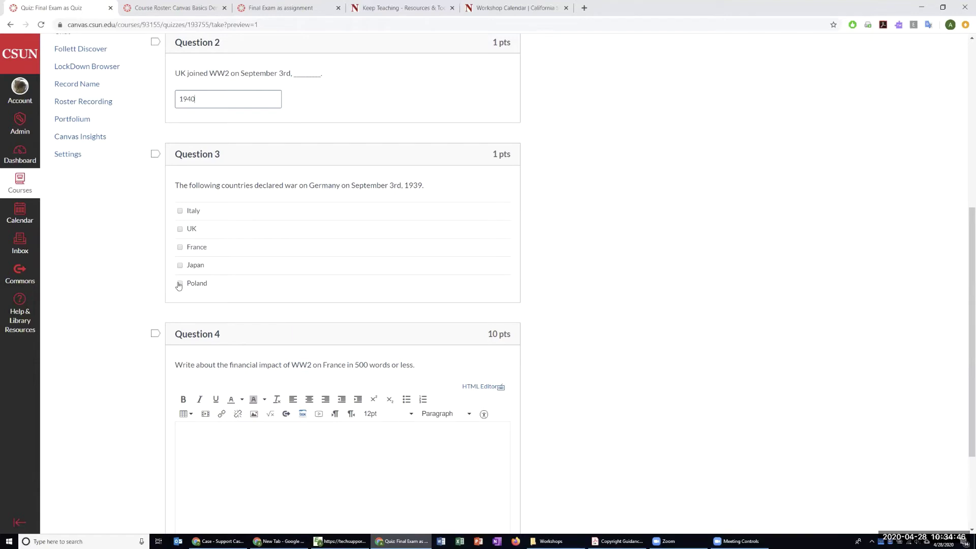
click(180, 229)
click(180, 248)
click(180, 265)
Examine the link and table options in the Question 4 answer editor without inserting anything.
scroll(634, 288, down, 3)
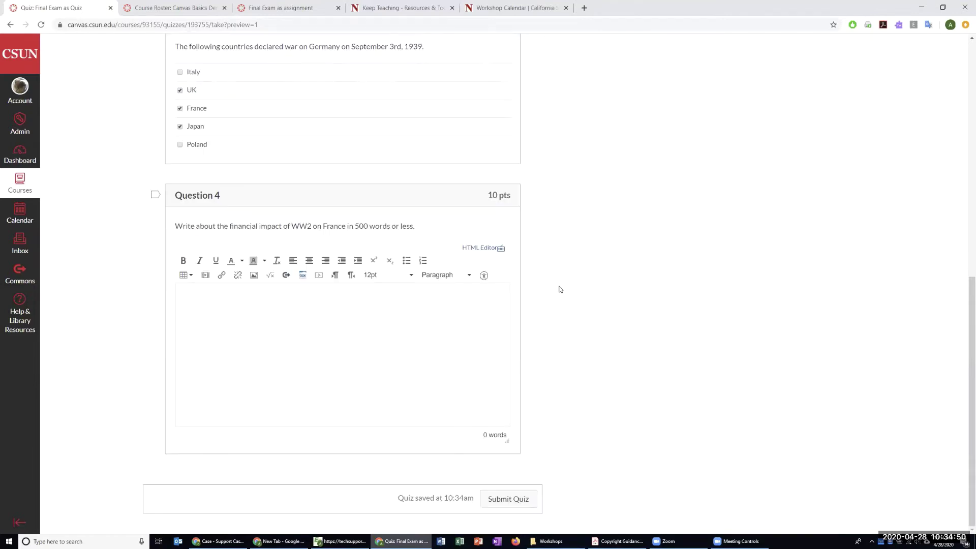
click(362, 321)
click(221, 276)
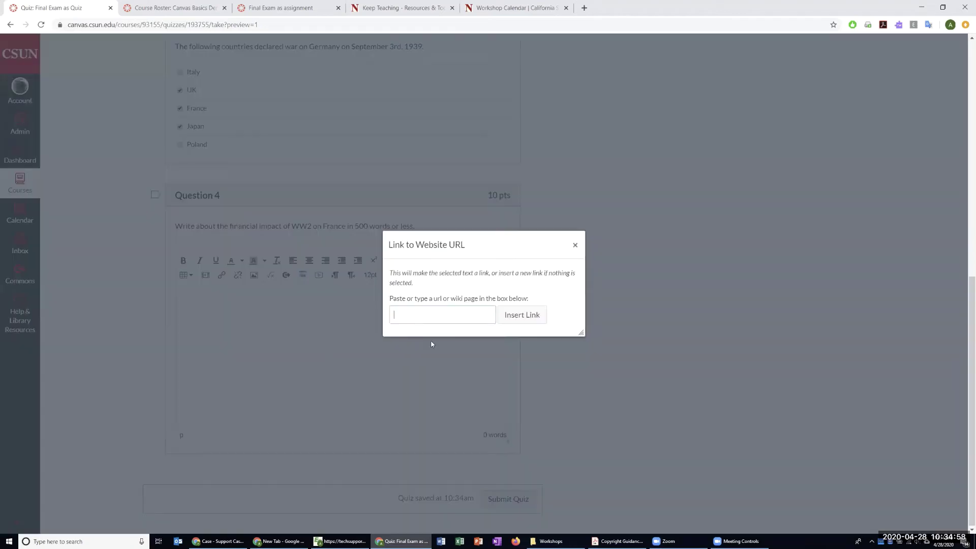
key(Escape)
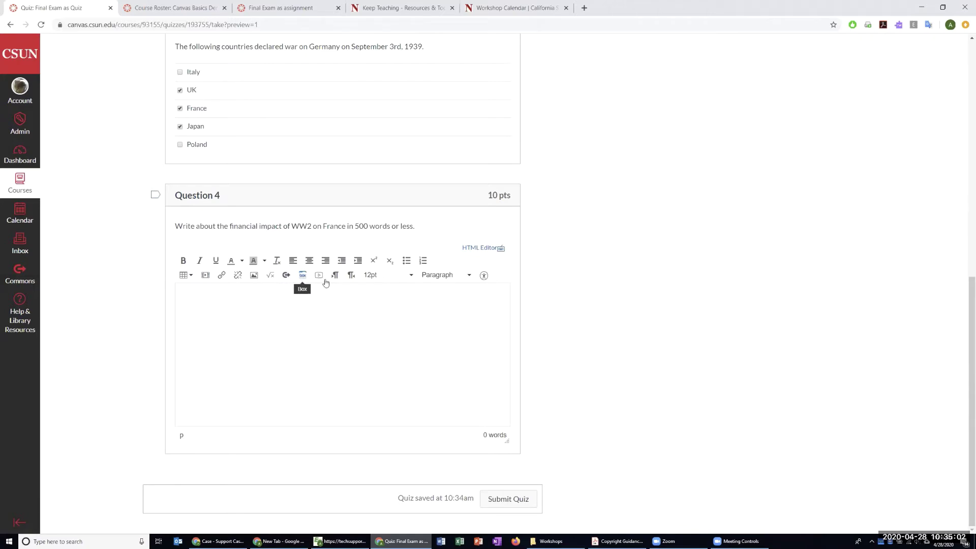
click(185, 277)
click(299, 307)
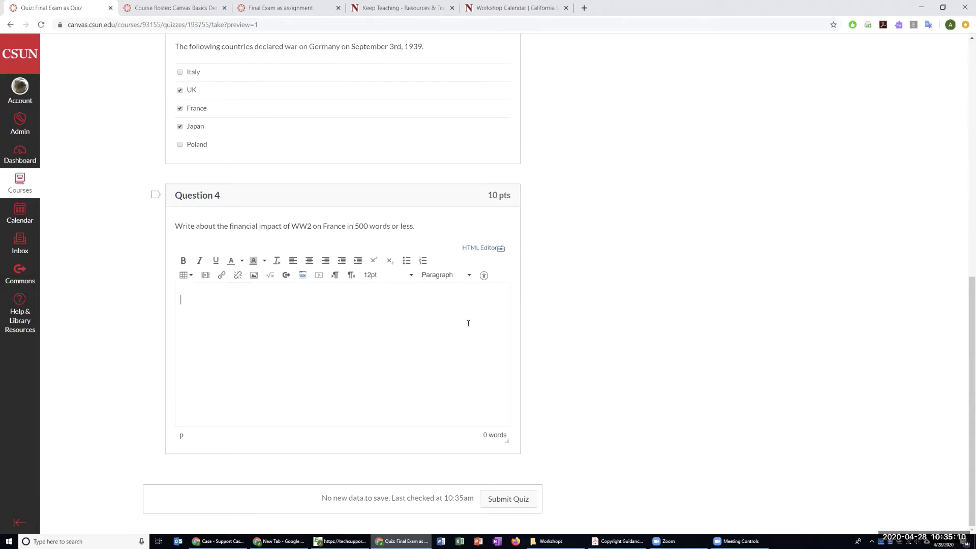
Enter "My essay." as the answer to Question 4.
scroll(211, 128, up, 3)
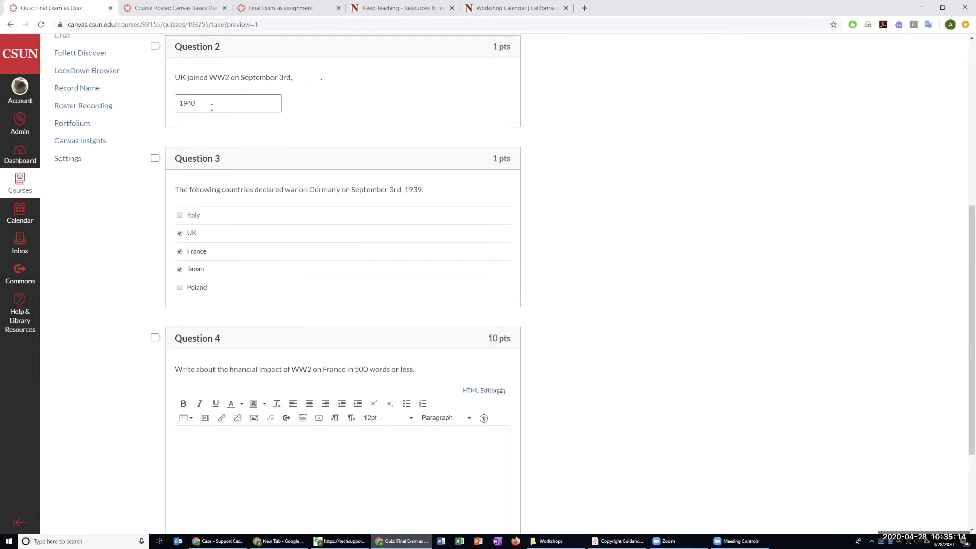
scroll(262, 302, down, 3)
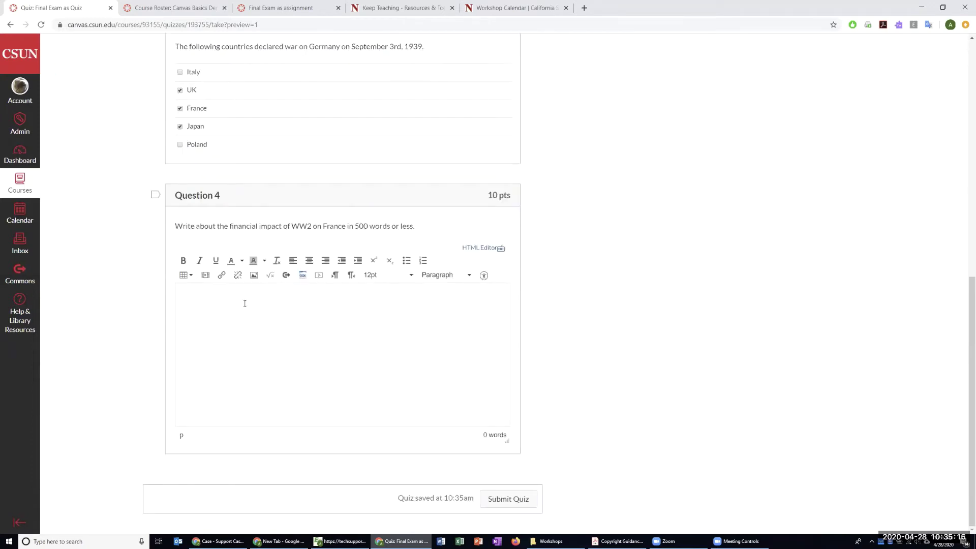
text(My essay.)
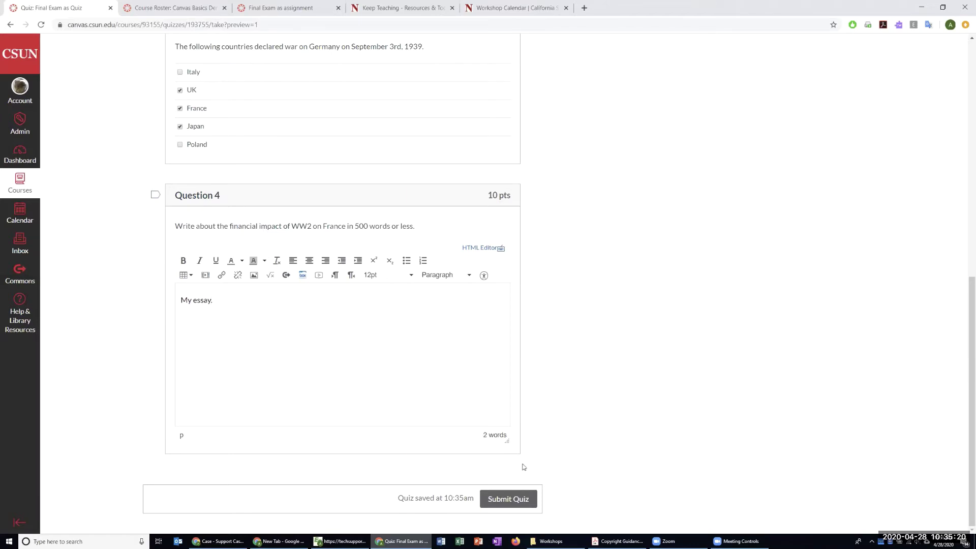
Change the answer to Question 1 to UK and submit the preview quiz.
scroll(546, 443, up, 4)
scroll(546, 442, down, 4)
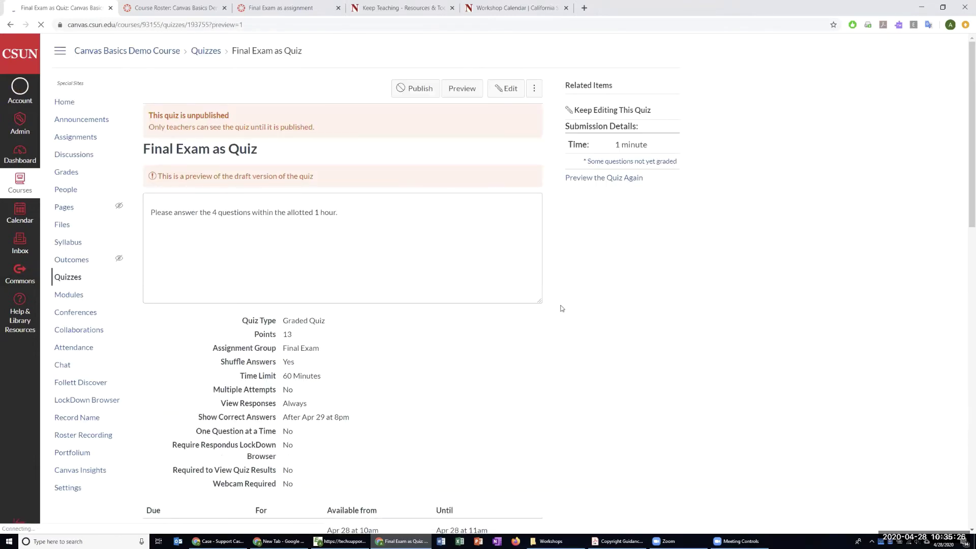
Review the preview submission's results, including the correct-answers notice and the quiz score.
scroll(563, 308, down, 7)
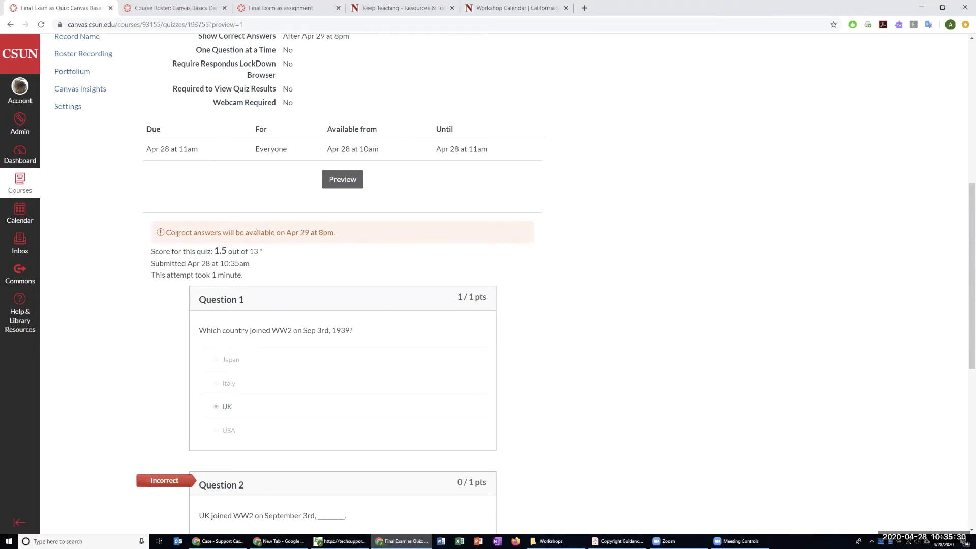
drag(375, 234, 165, 234)
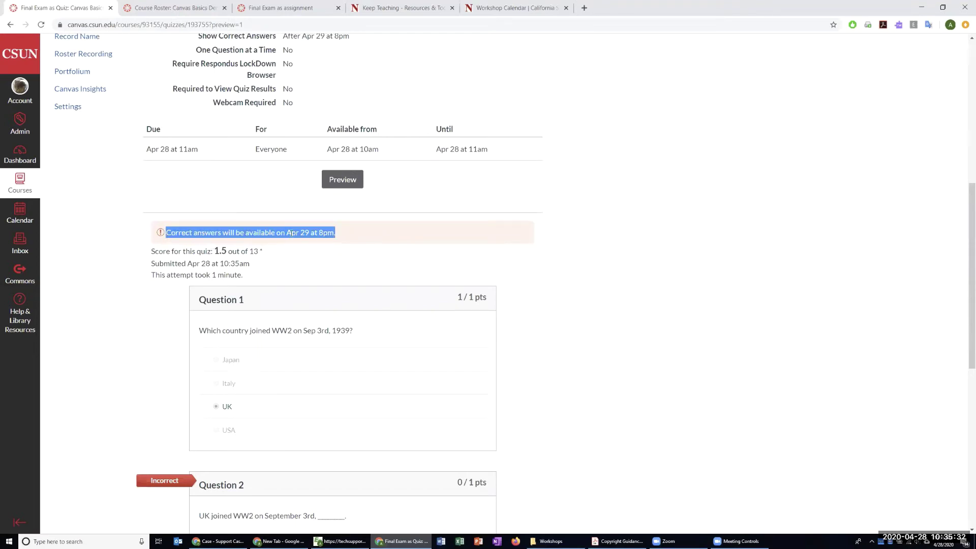
drag(283, 247, 261, 251)
click(280, 252)
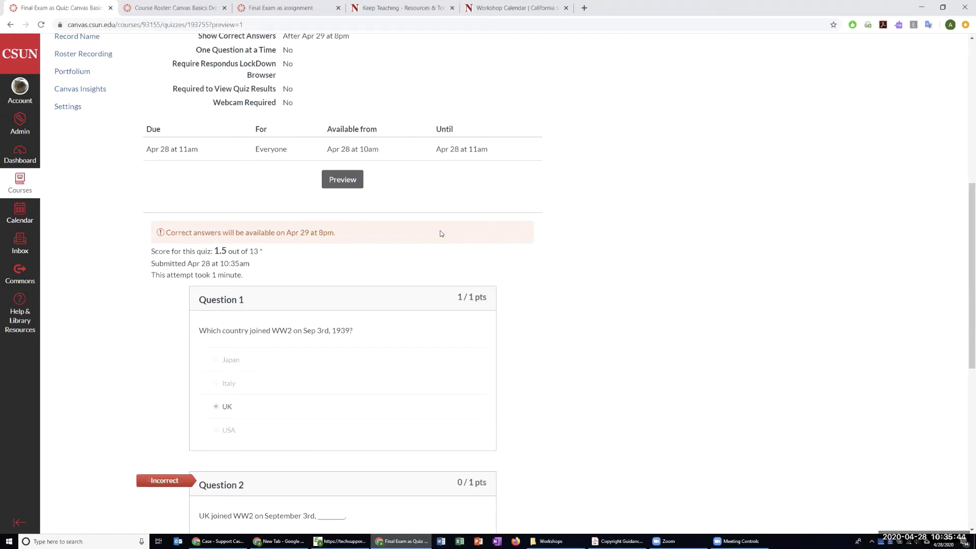
Review the scoring and given answers for questions 1 to 3 in the submitted preview attempt of Final Exam as Quiz.
scroll(440, 232, down, 2)
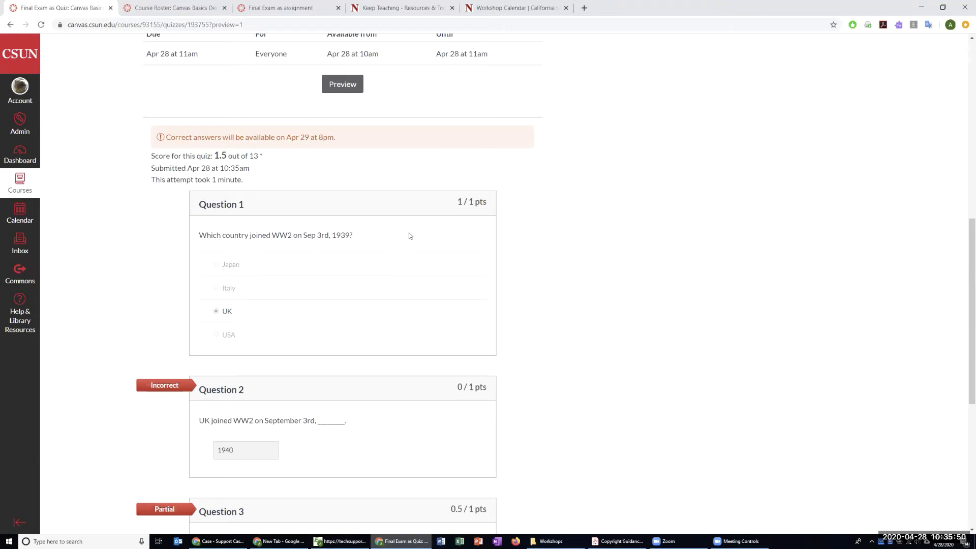
scroll(396, 221, down, 4)
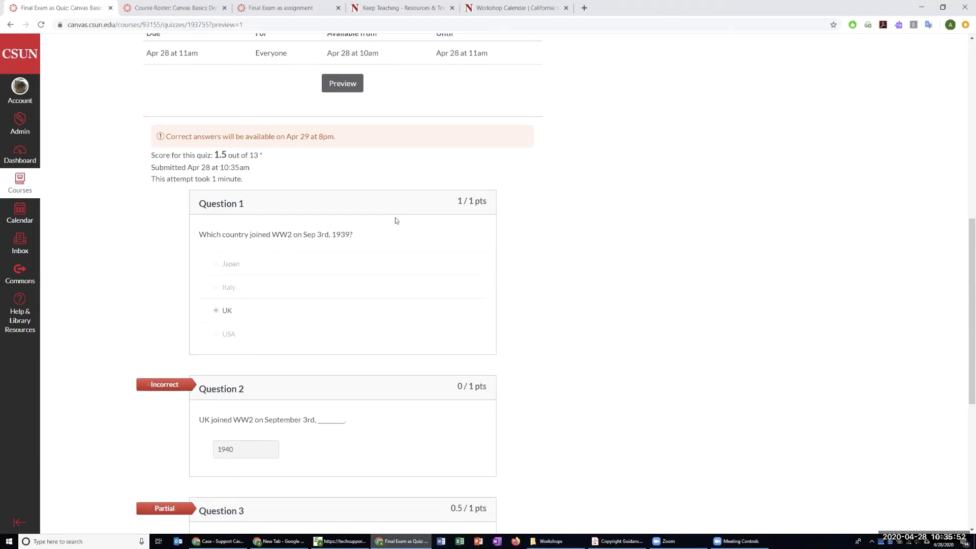
drag(269, 203, 191, 212)
drag(256, 315, 167, 319)
click(290, 327)
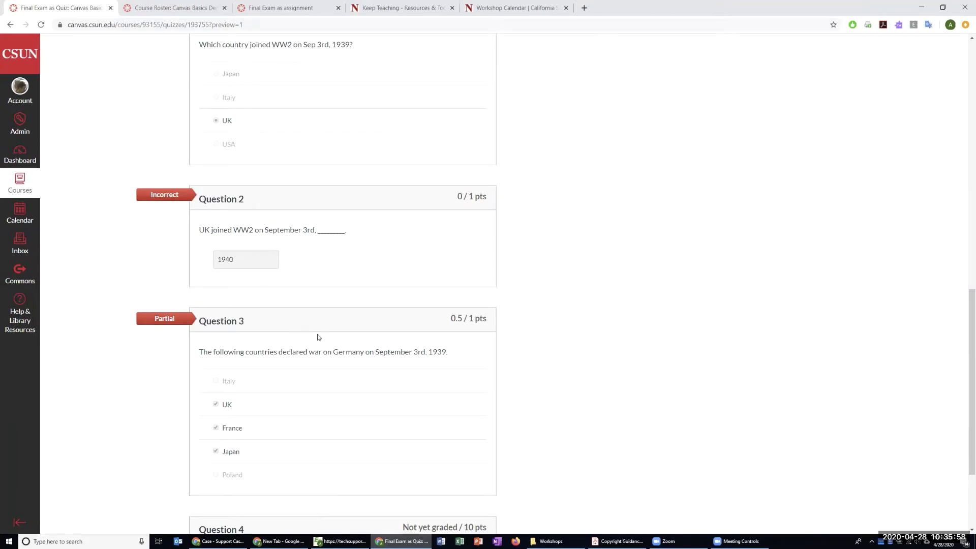
scroll(320, 334, down, 1)
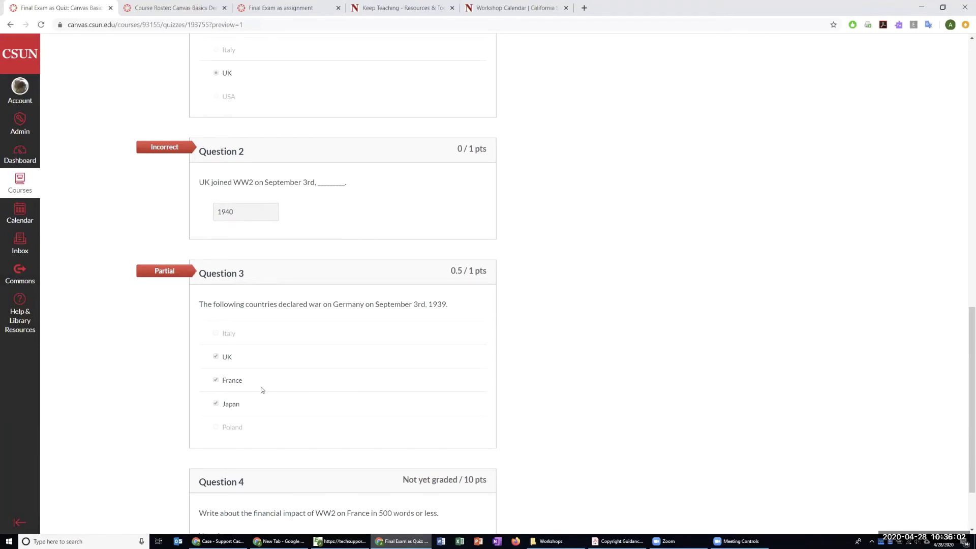
scroll(261, 388, down, 1)
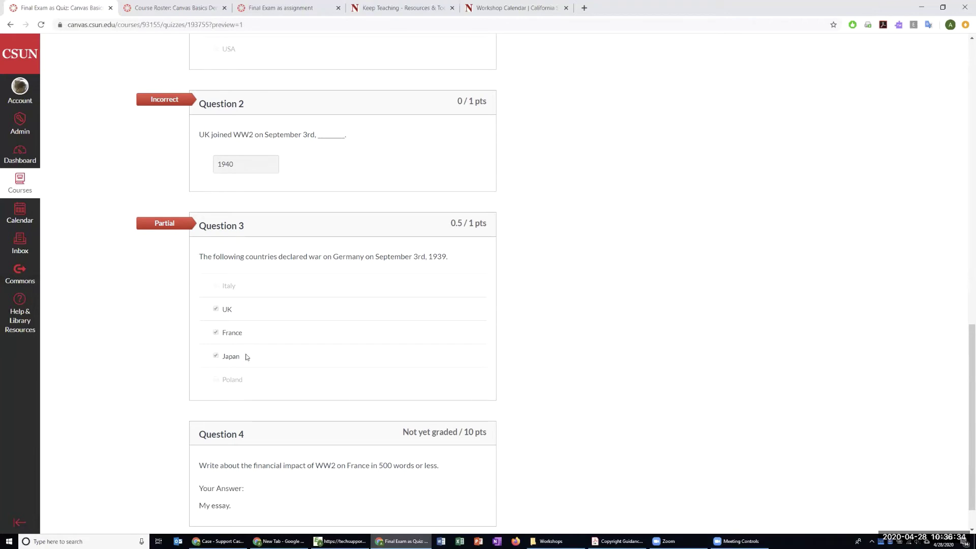
drag(246, 355, 209, 300)
click(281, 345)
double_click(209, 350)
drag(209, 338, 209, 320)
mouse_move(471, 223)
mouse_down()
mouse_move(450, 223)
mouse_move(471, 223)
mouse_up()
Examine the essay answer and grading status of question 4 in the submitted preview attempt.
scroll(356, 229, down, 1)
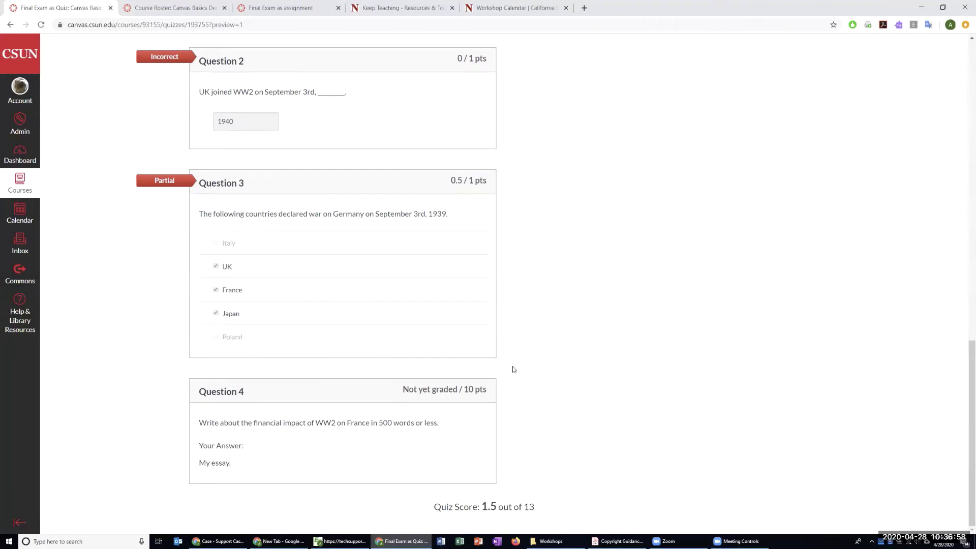
drag(270, 464, 180, 391)
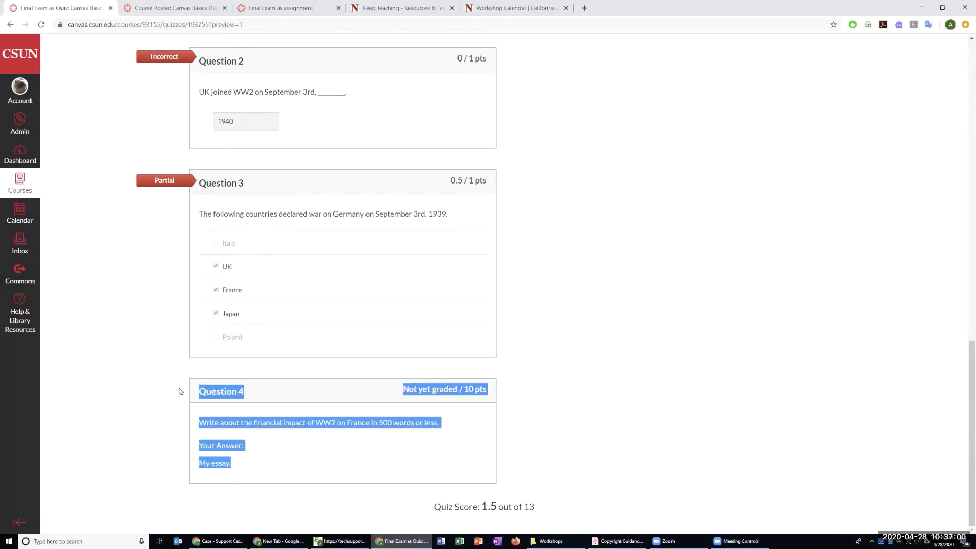
click(351, 404)
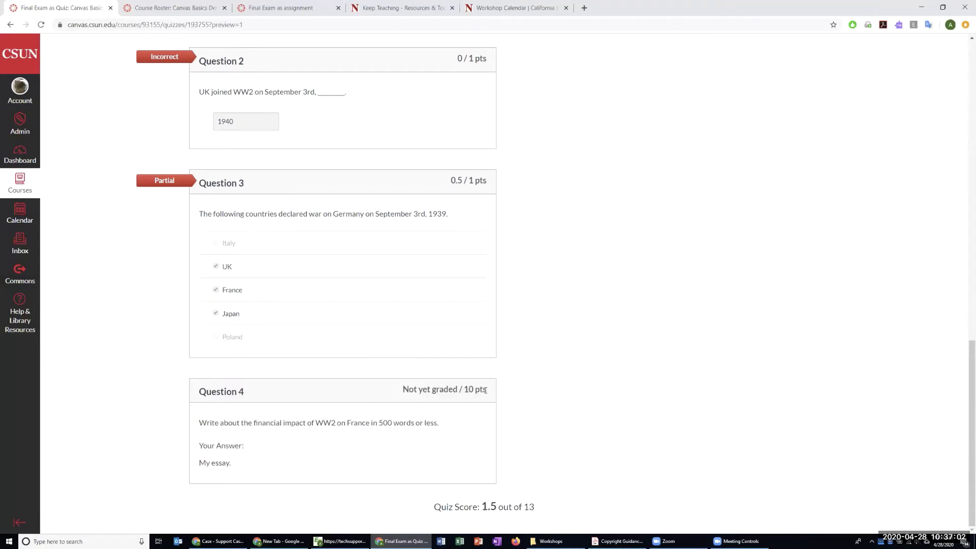
drag(500, 398, 402, 391)
click(604, 410)
Reopen Final Exam as Quiz for editing and display its list of questions.
scroll(601, 406, up, 15)
click(611, 110)
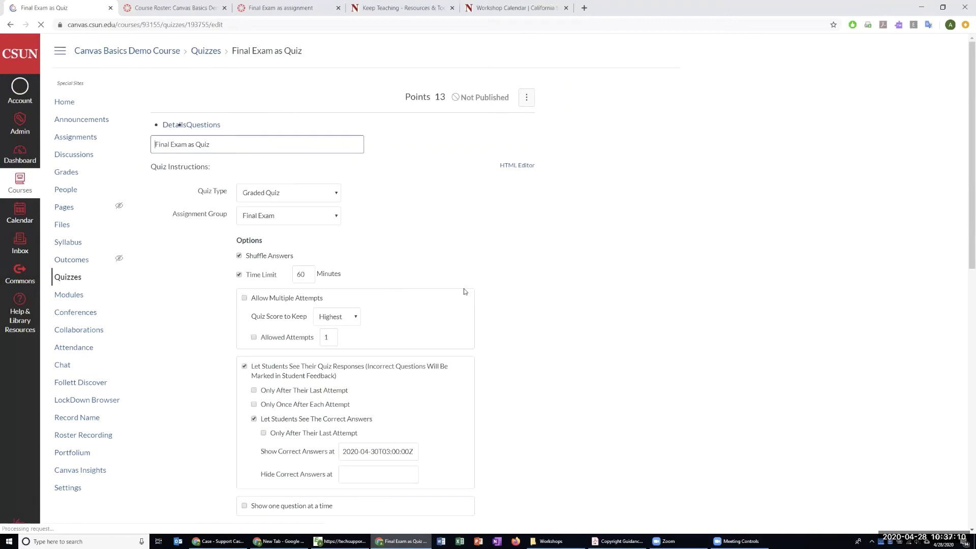
click(215, 129)
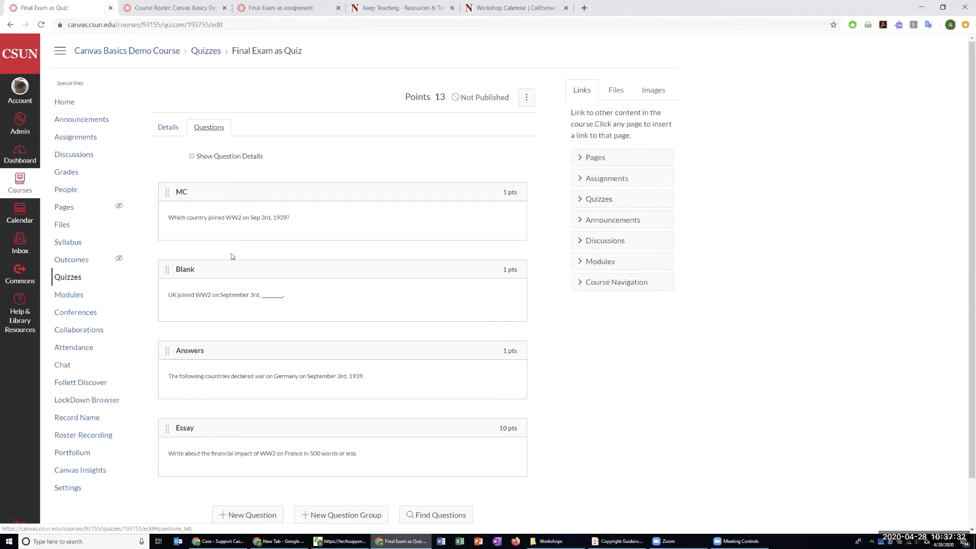
mouse_move(228, 288)
scroll(356, 407, down, 2)
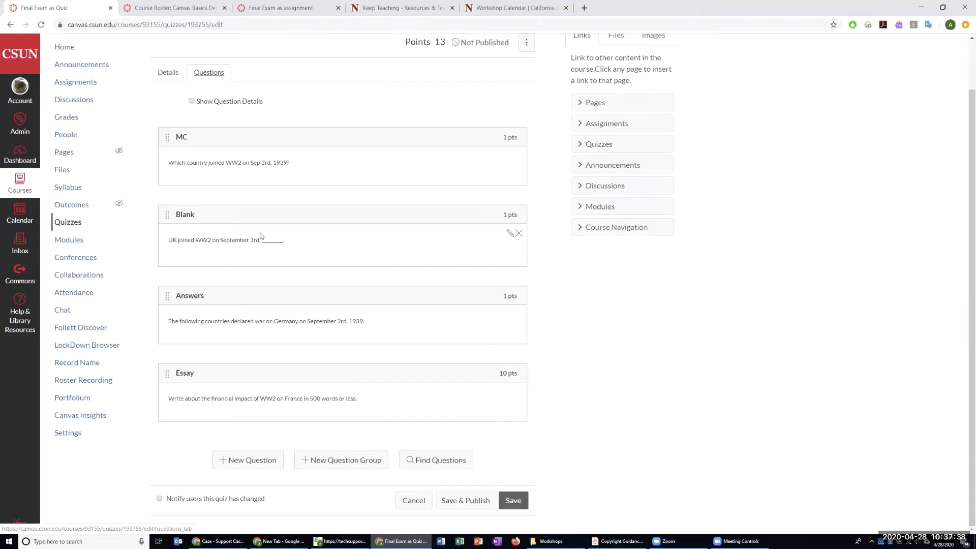
Create a question group named Randomize that picks 3 questions at 1 point per question.
mouse_move(345, 418)
click(343, 463)
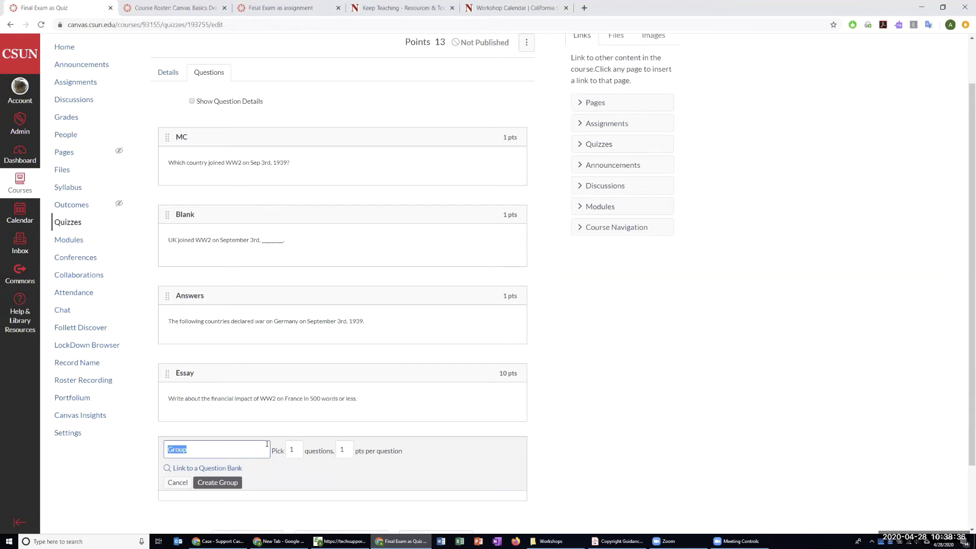
text(Randomize)
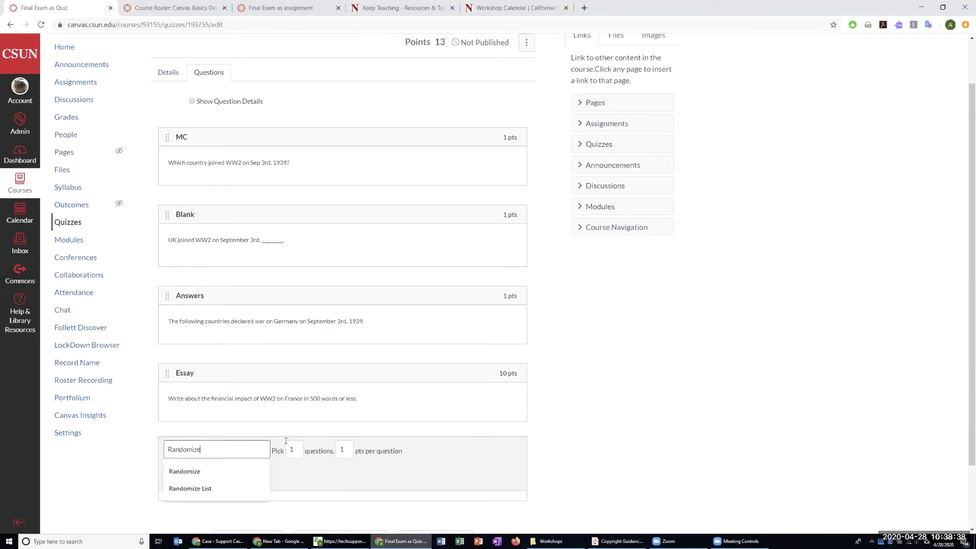
double_click(298, 449)
text(3)
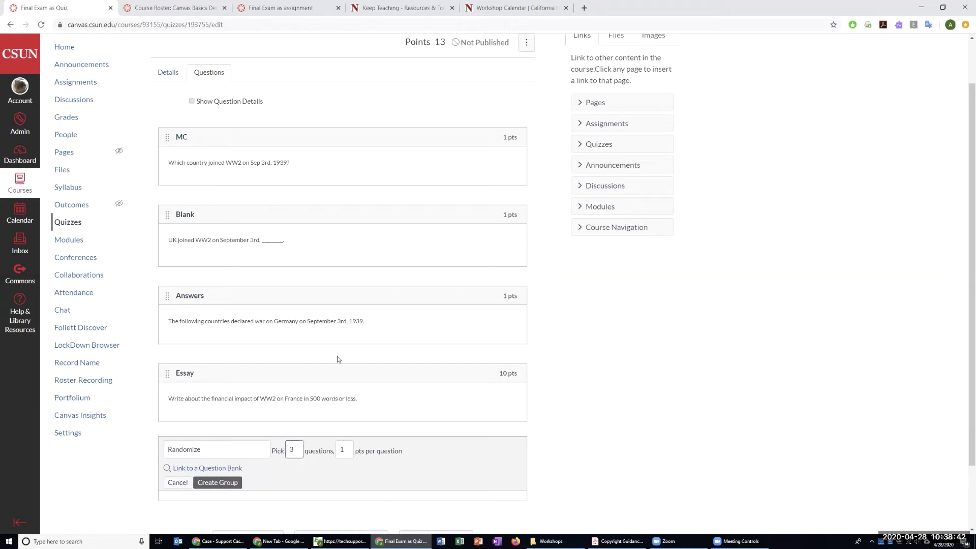
double_click(342, 449)
click(621, 462)
click(213, 484)
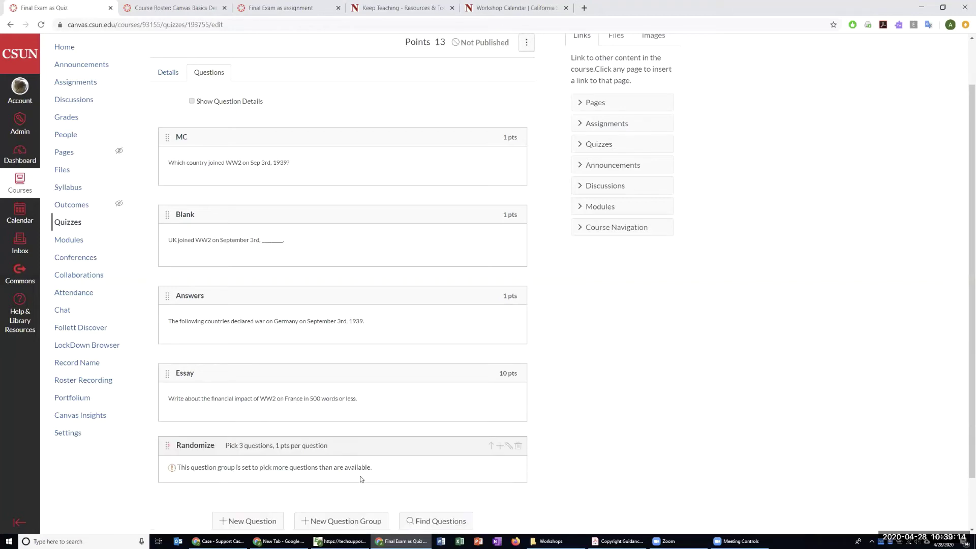
Move the MC, Blank and Answers questions into the Randomize group in that order, and save the quiz.
scroll(361, 479, down, 2)
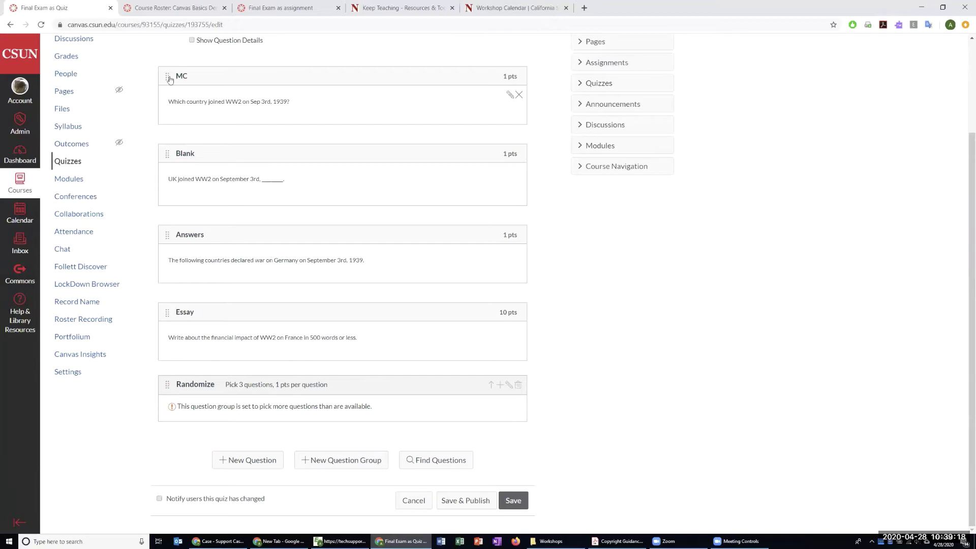
drag(168, 79, 181, 356)
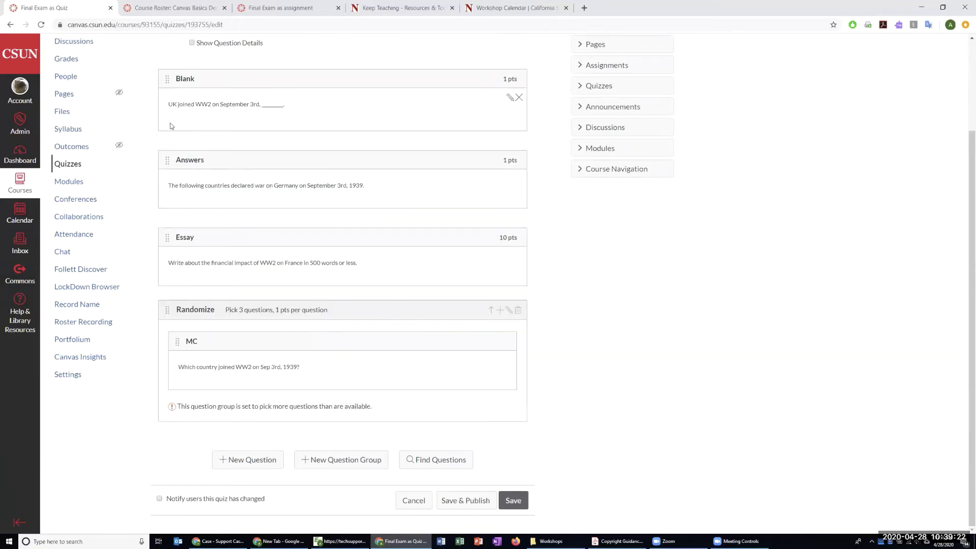
drag(167, 81, 178, 356)
drag(167, 82, 178, 369)
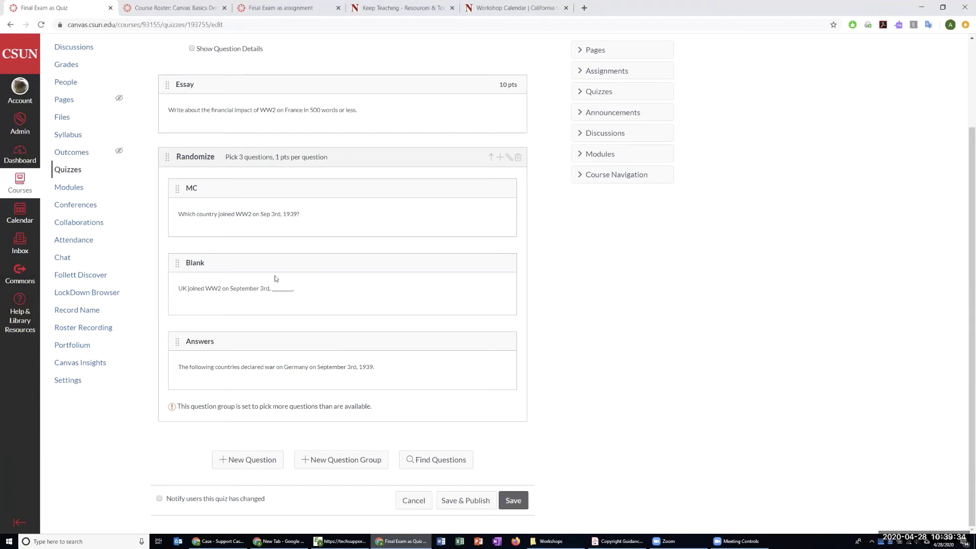
drag(226, 158, 329, 163)
click(241, 210)
click(510, 503)
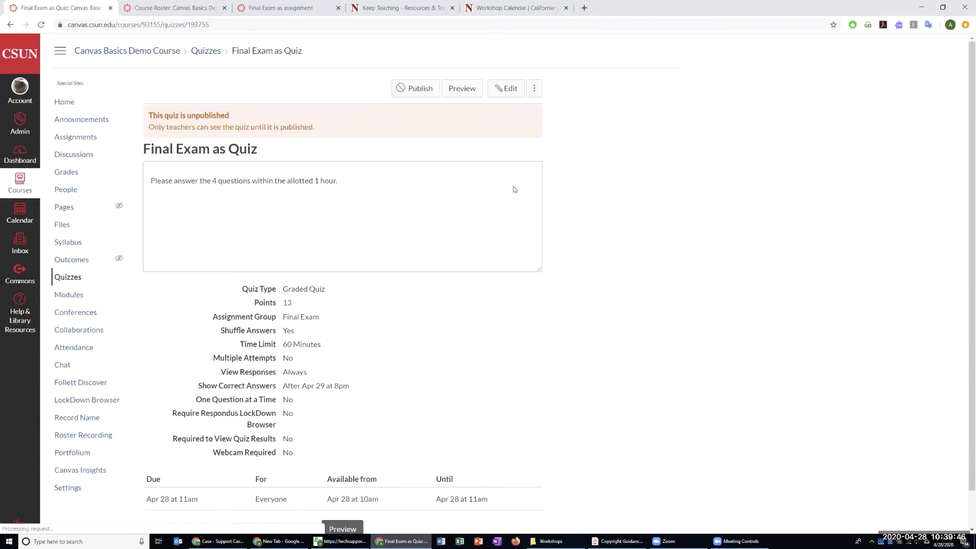
Preview the saved quiz and examine the order in which its questions and answer choices appear.
click(458, 89)
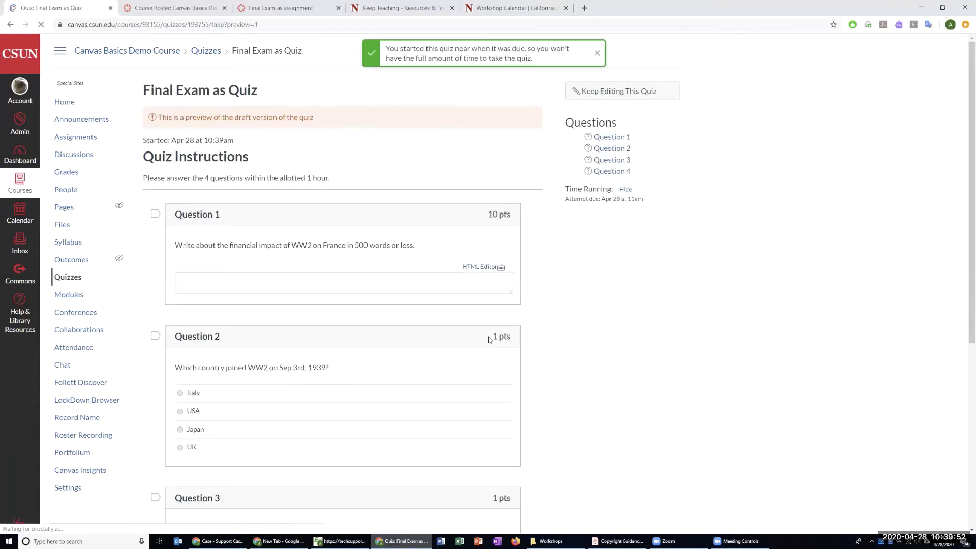
scroll(487, 338, down, 3)
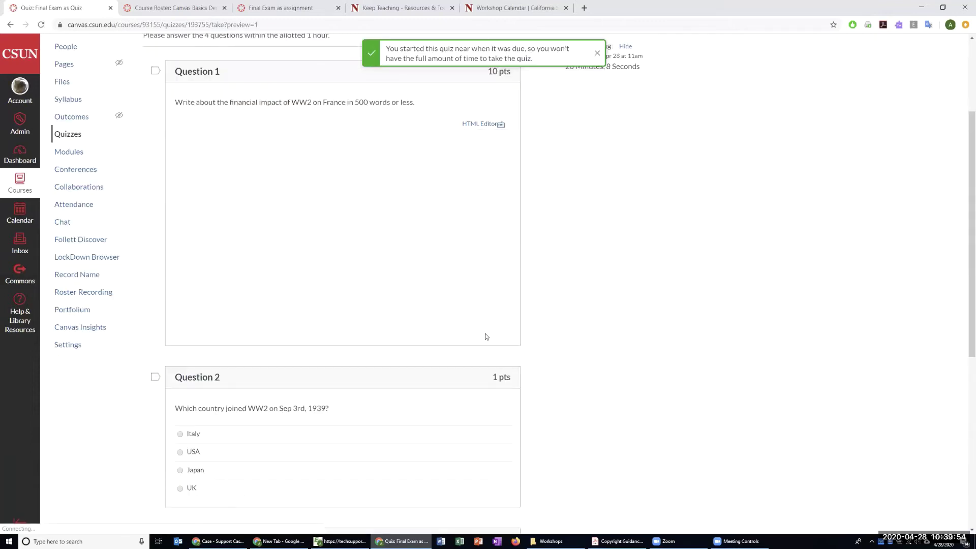
scroll(485, 336, up, 1)
scroll(502, 284, down, 8)
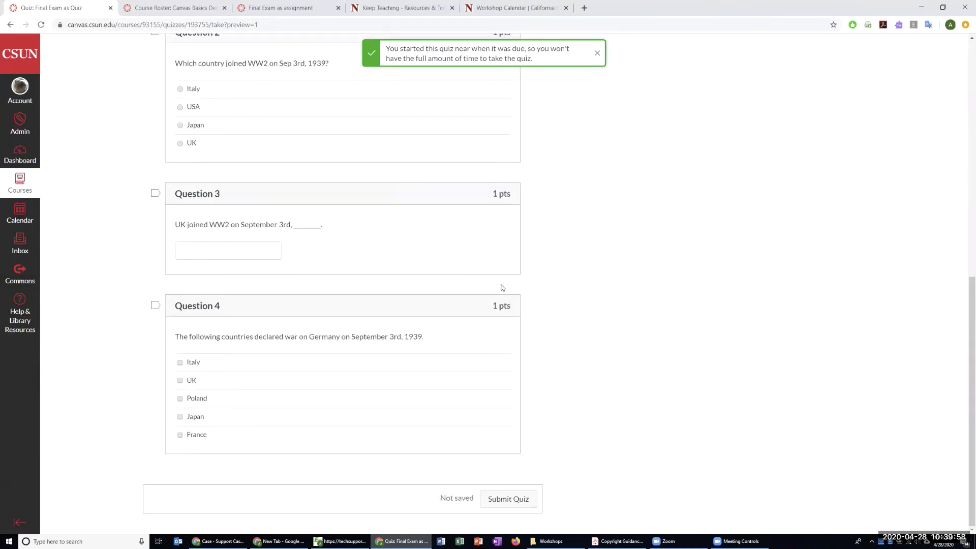
scroll(163, 175, up, 2)
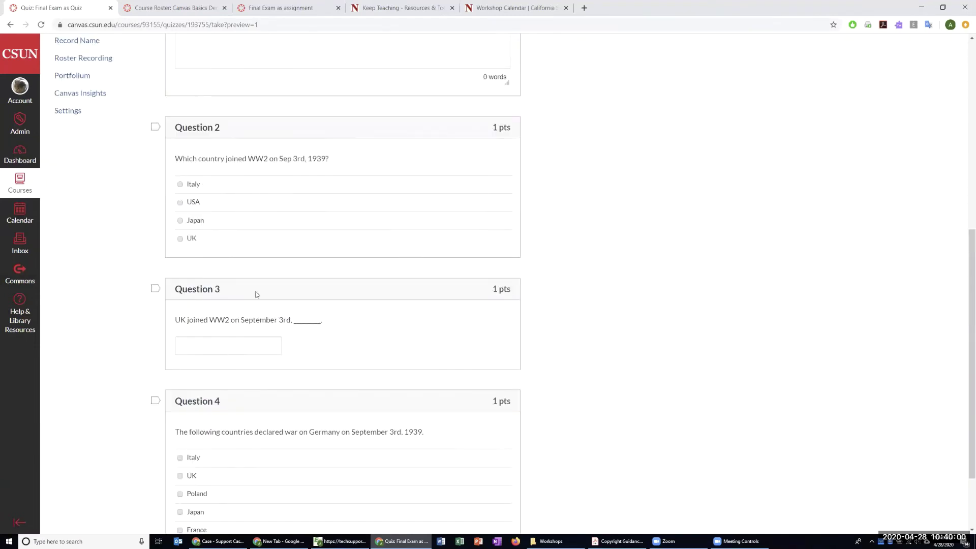
scroll(419, 276, down, 1)
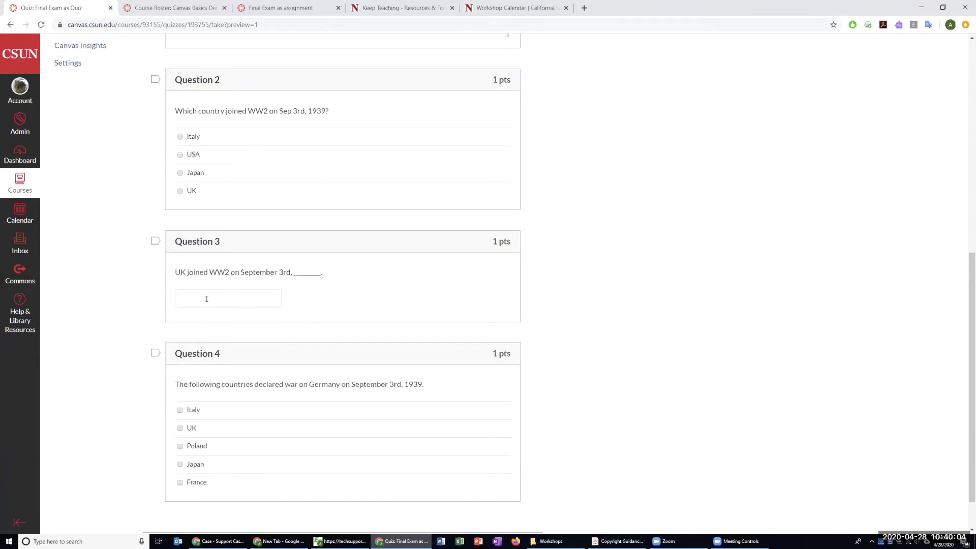
scroll(396, 337, down, 1)
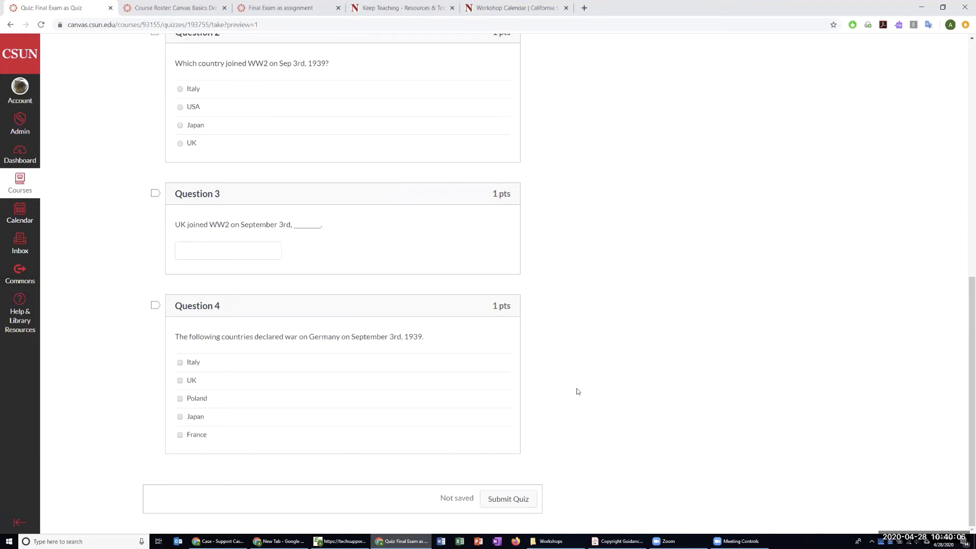
Leave the current preview and start a fresh one to compare the question order.
scroll(558, 276, up, 10)
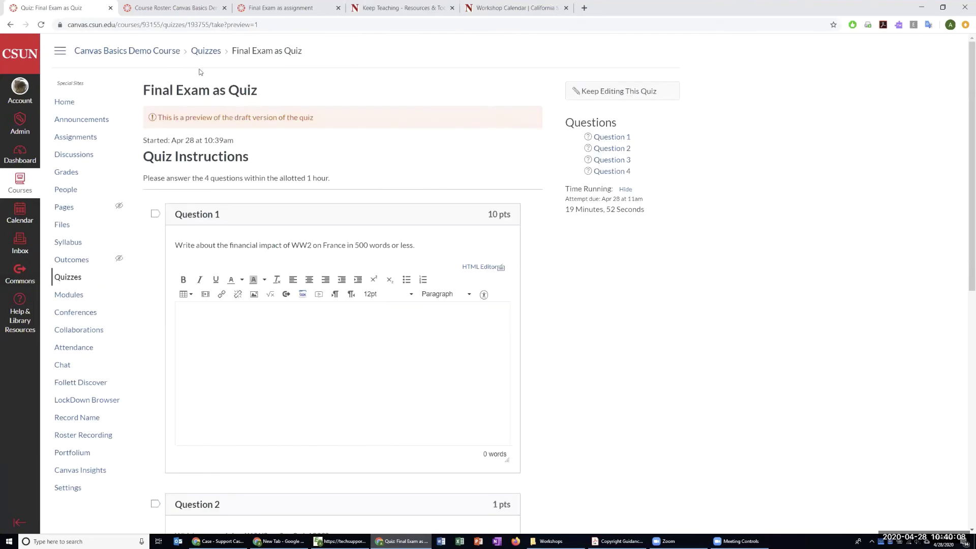
click(8, 25)
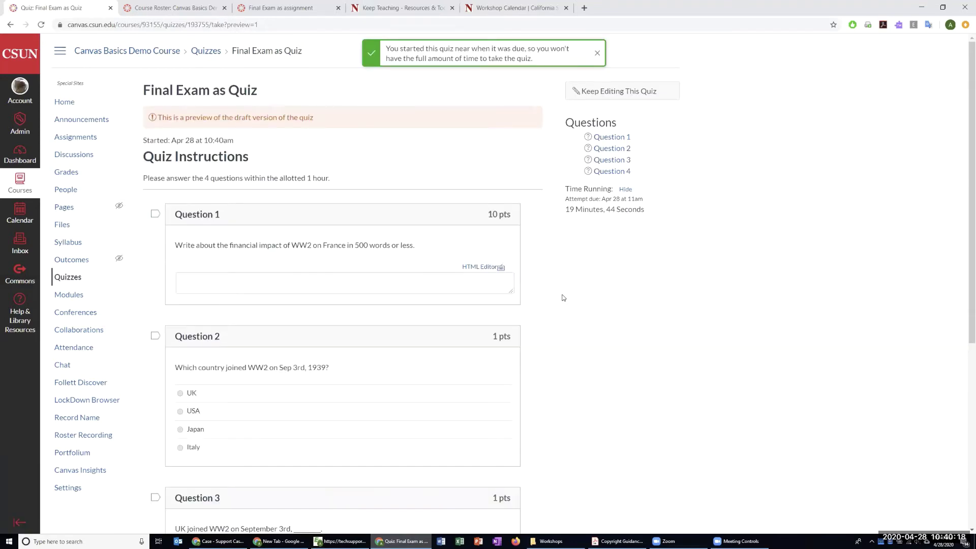
scroll(564, 297, down, 6)
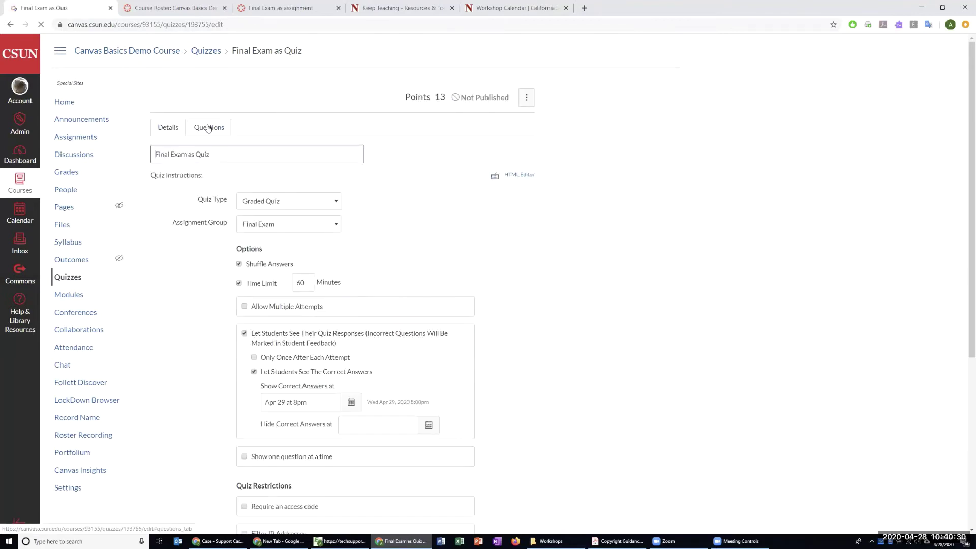
Check the Randomize group in the quiz's editable question list and save the quiz again.
click(208, 128)
scroll(620, 353, down, 2)
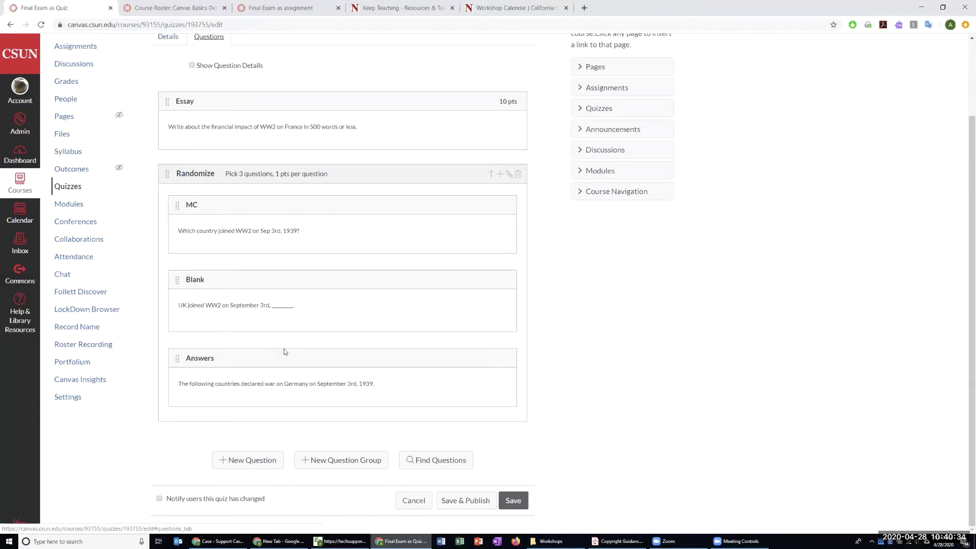
click(514, 502)
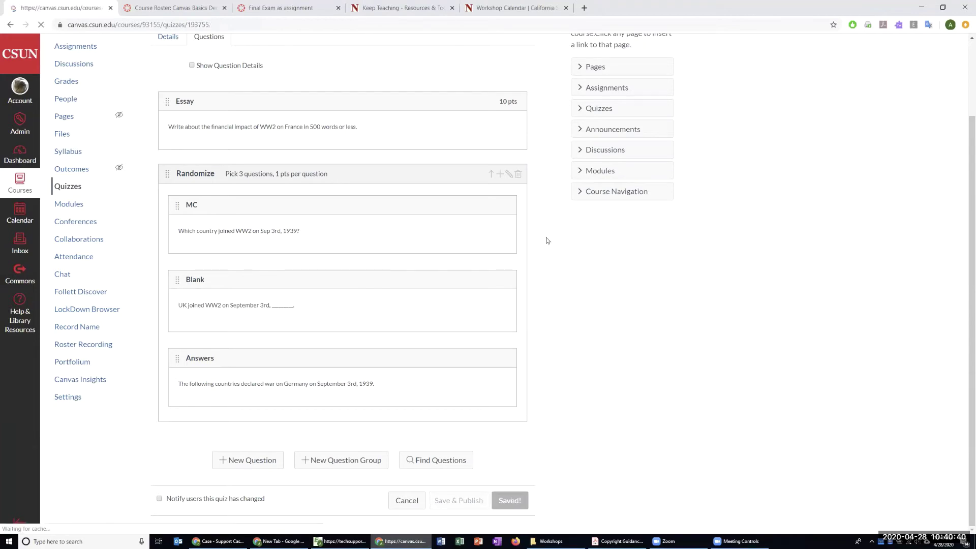
Preview the re-saved quiz and examine the order of the grouped questions and the position of the essay question.
click(469, 92)
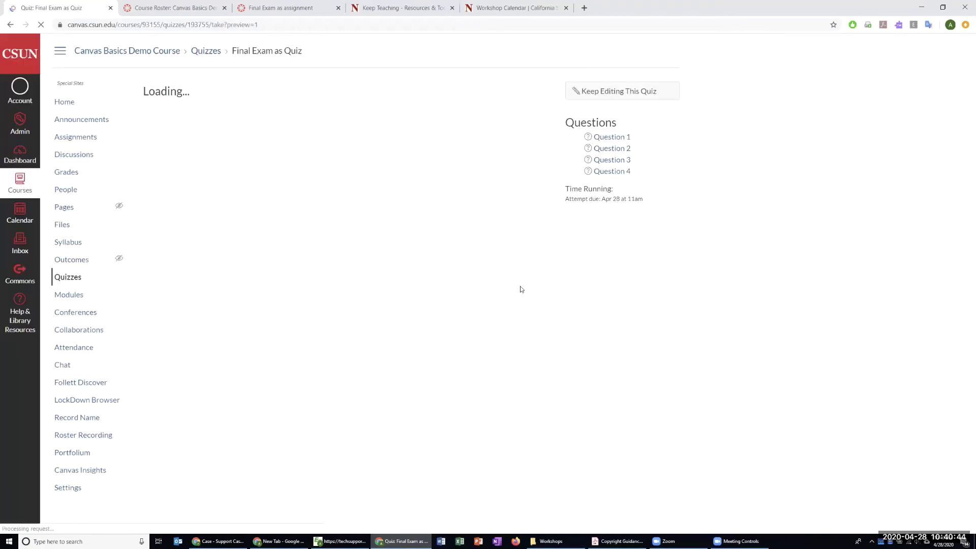
scroll(533, 284, down, 5)
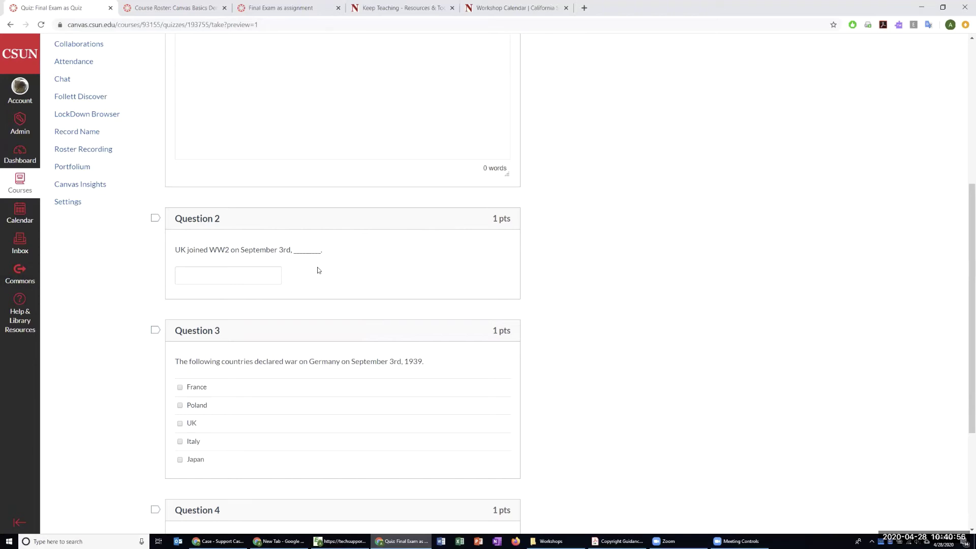
scroll(314, 264, down, 3)
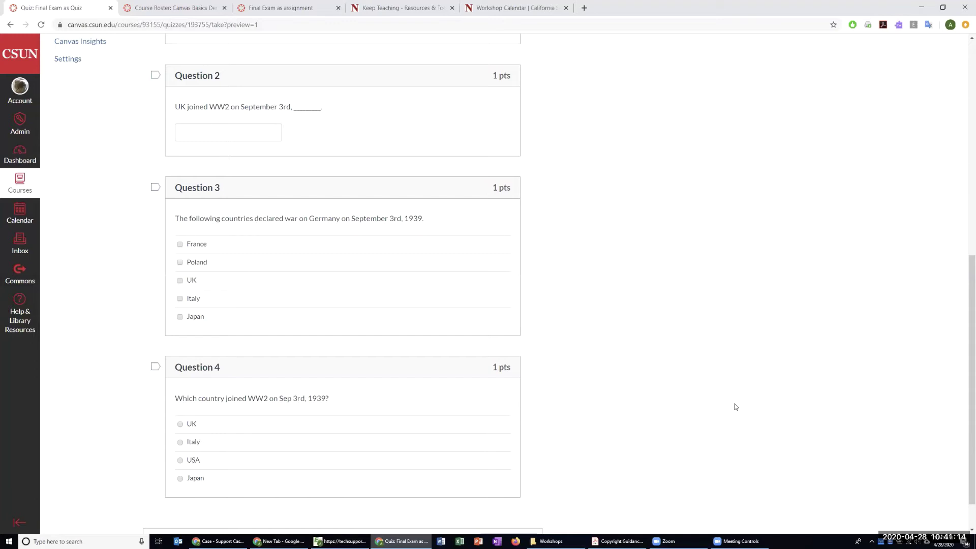
scroll(725, 397, up, 8)
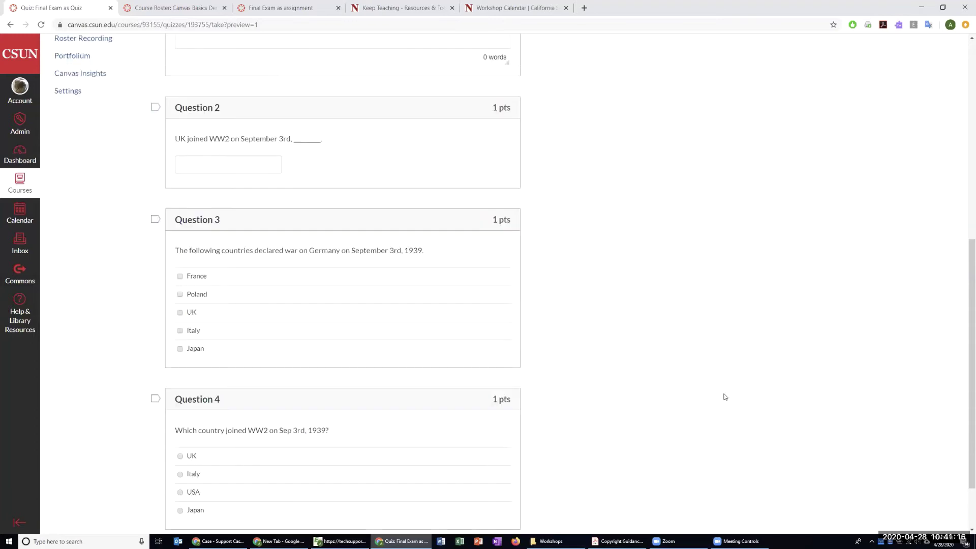
drag(228, 215, 170, 215)
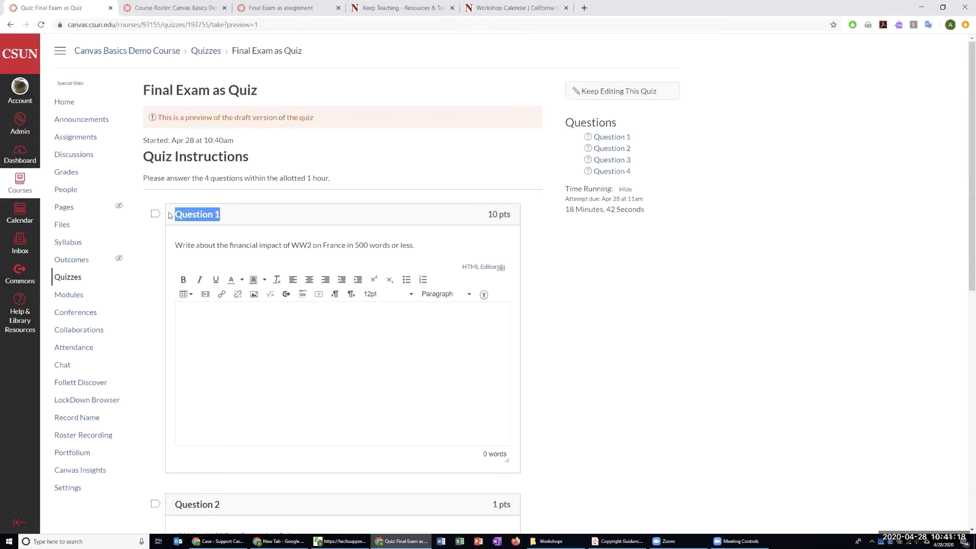
Examine the essay question's number and point value and the order of the remaining questions in the preview.
click(226, 219)
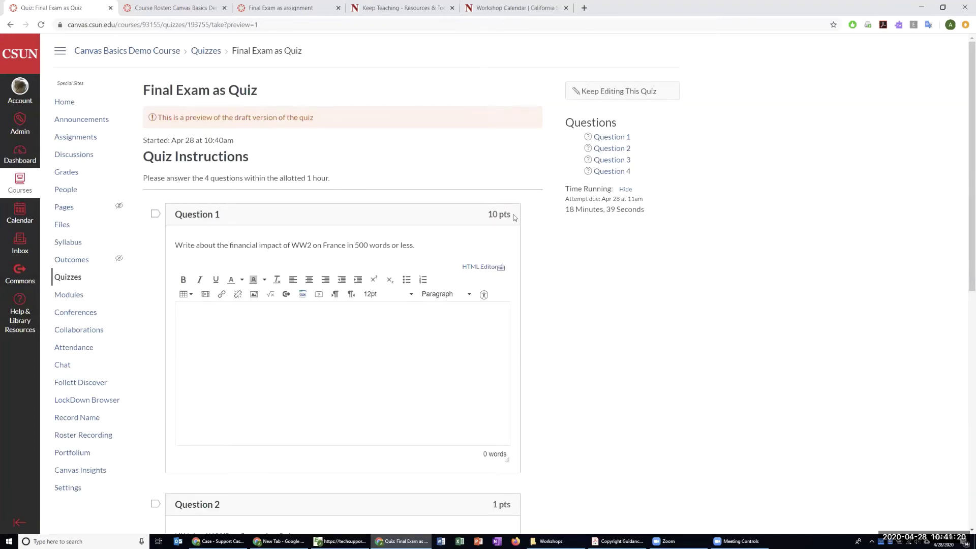
drag(482, 217, 524, 223)
click(559, 311)
scroll(549, 314, down, 9)
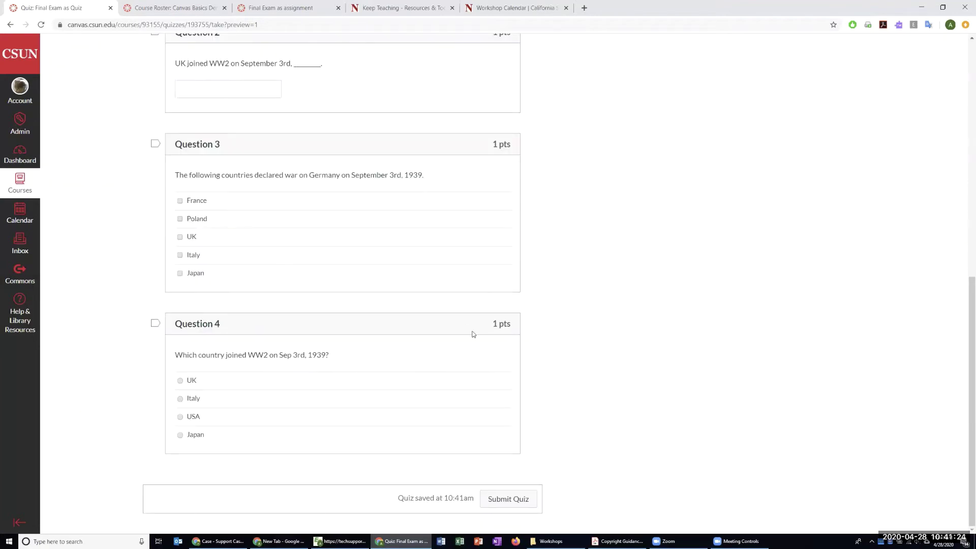
scroll(475, 335, up, 10)
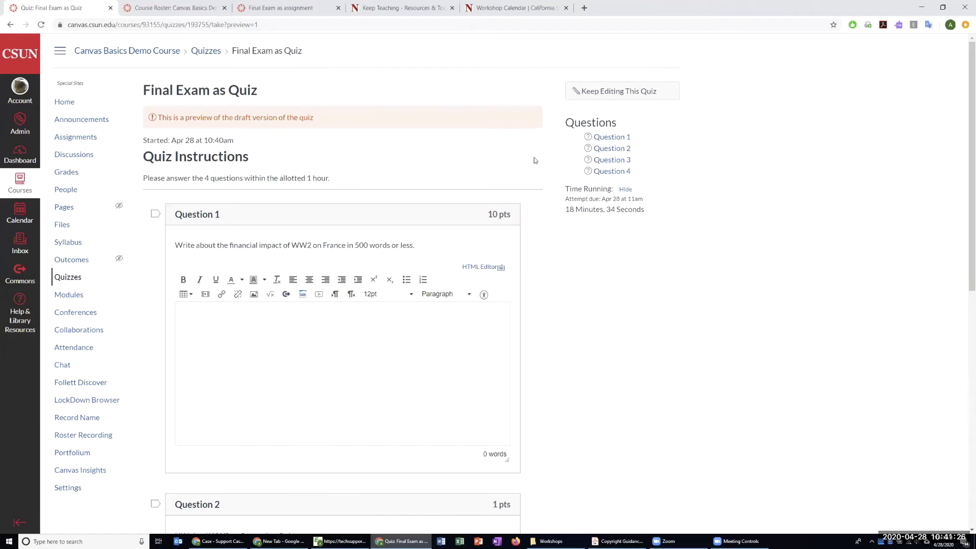
Return from the preview to editing the quiz, then save and publish it.
right_click(10, 25)
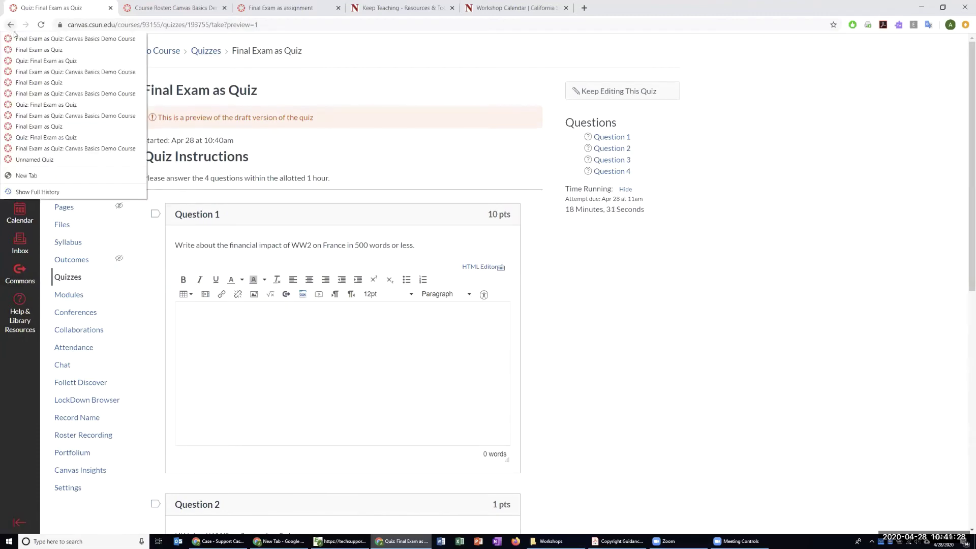
click(645, 91)
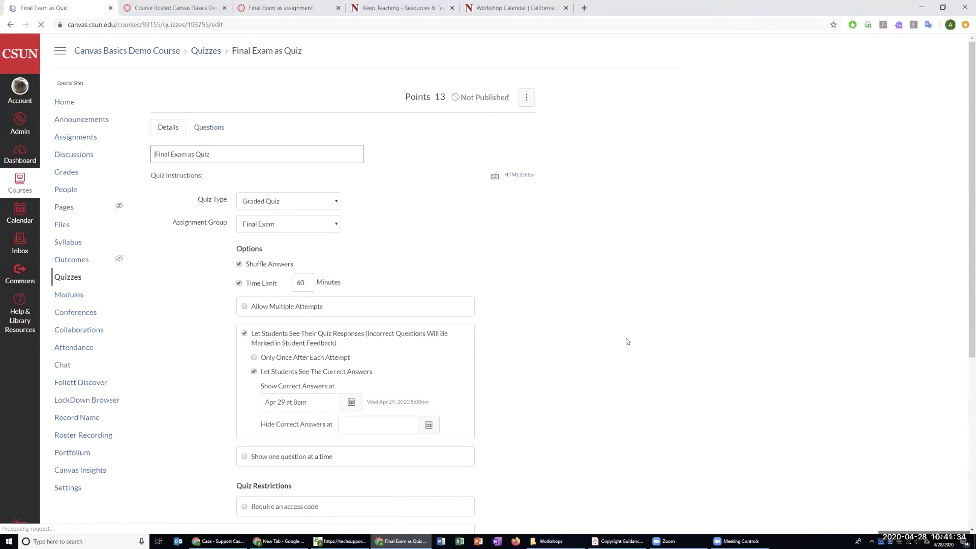
scroll(629, 340, down, 5)
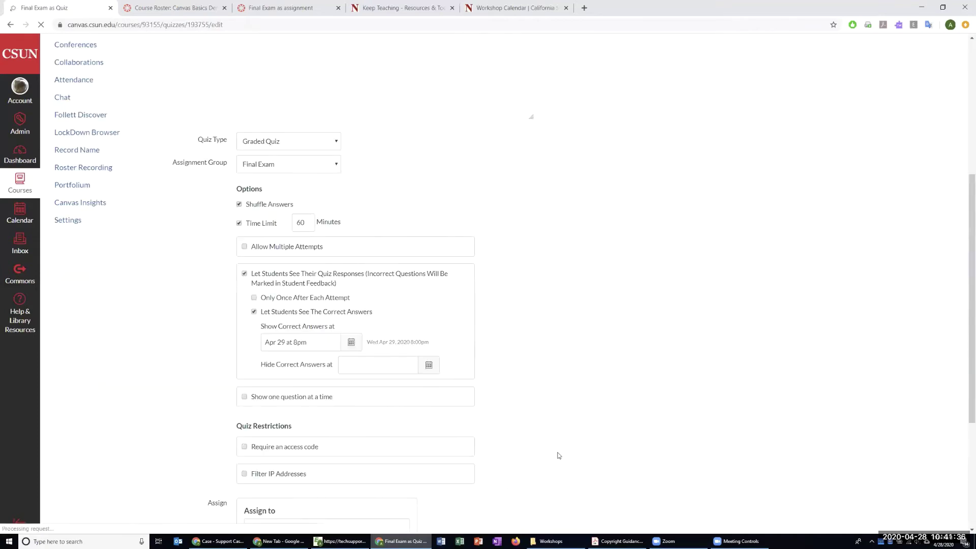
scroll(558, 456, down, 4)
click(461, 501)
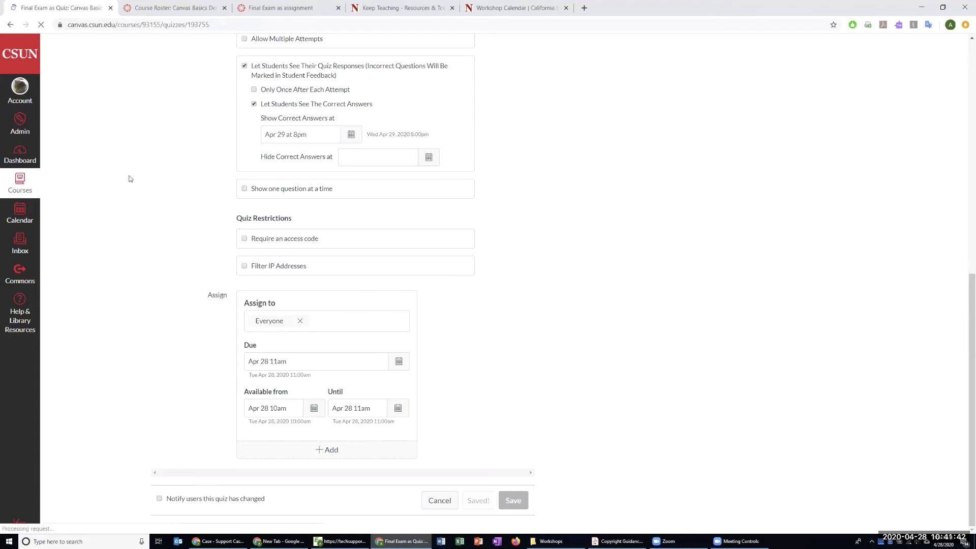
Enter Student View from the course home page in the other browser tab and open Final Exam as Quiz.
key(ctrl+Tab)
key(ctrl+Tab)
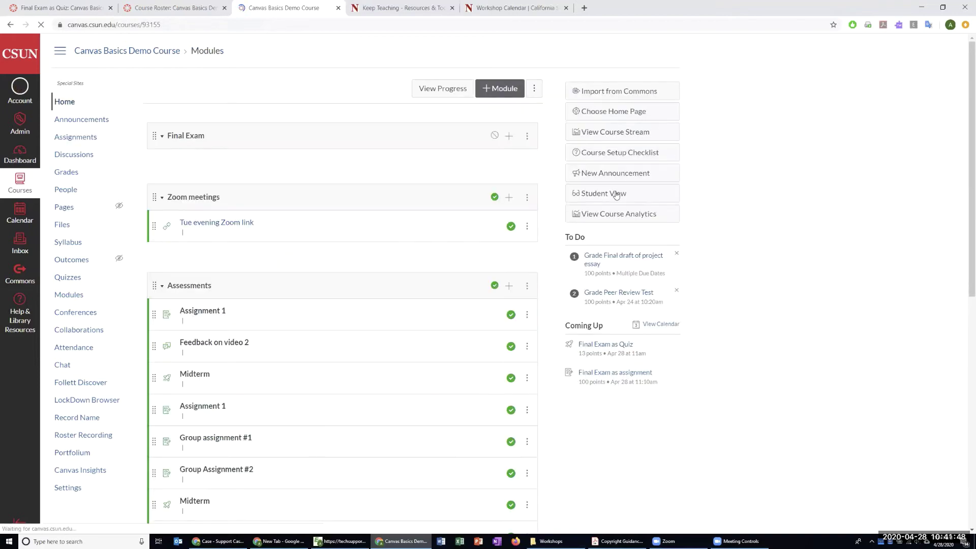
click(625, 196)
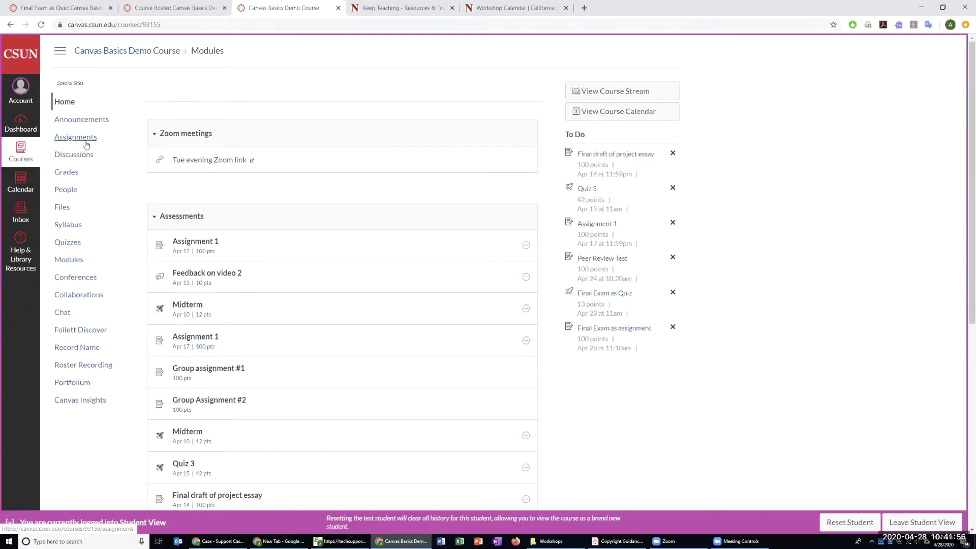
click(68, 243)
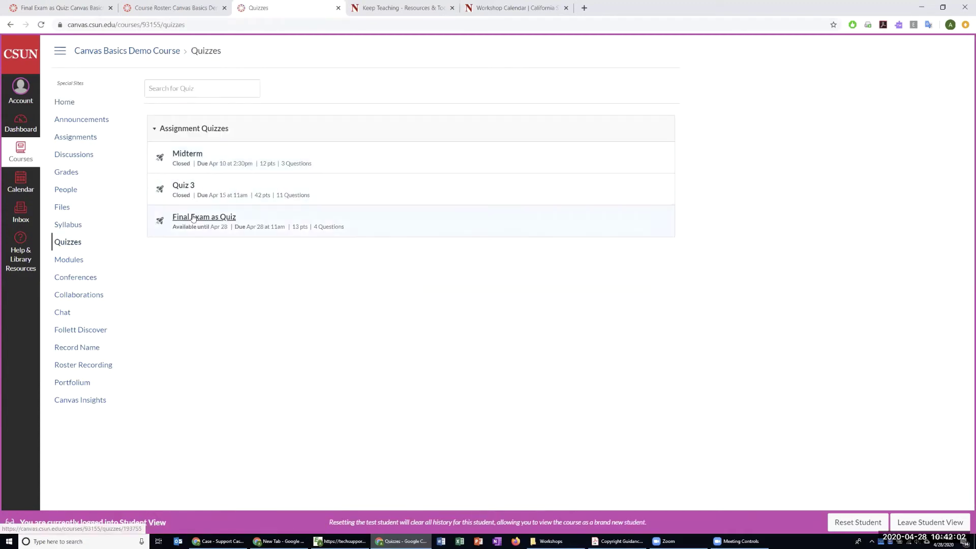
click(332, 233)
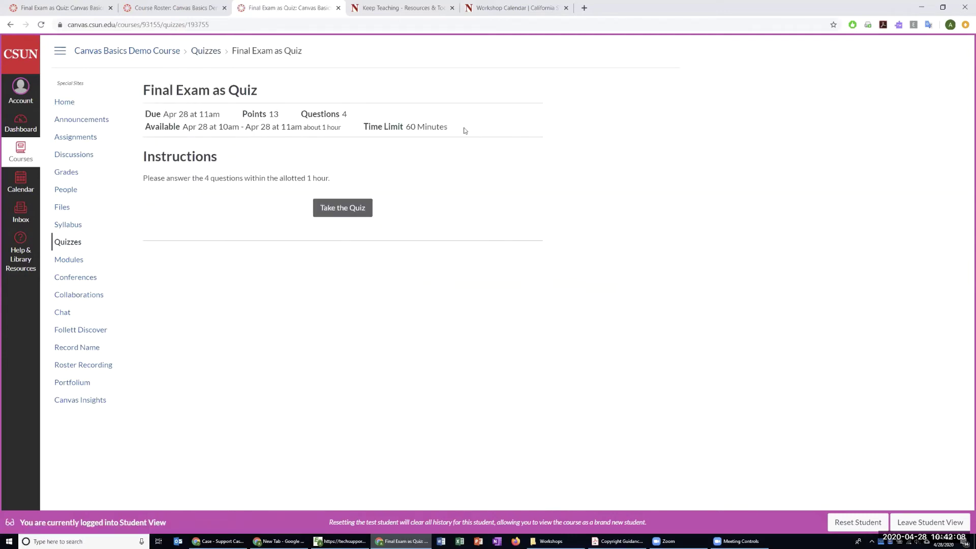
Examine the quiz's title, points, due date, availability window, time limit and instructions as a student sees them.
drag(417, 127, 391, 126)
triple_click(158, 109)
click(190, 124)
drag(146, 90, 312, 92)
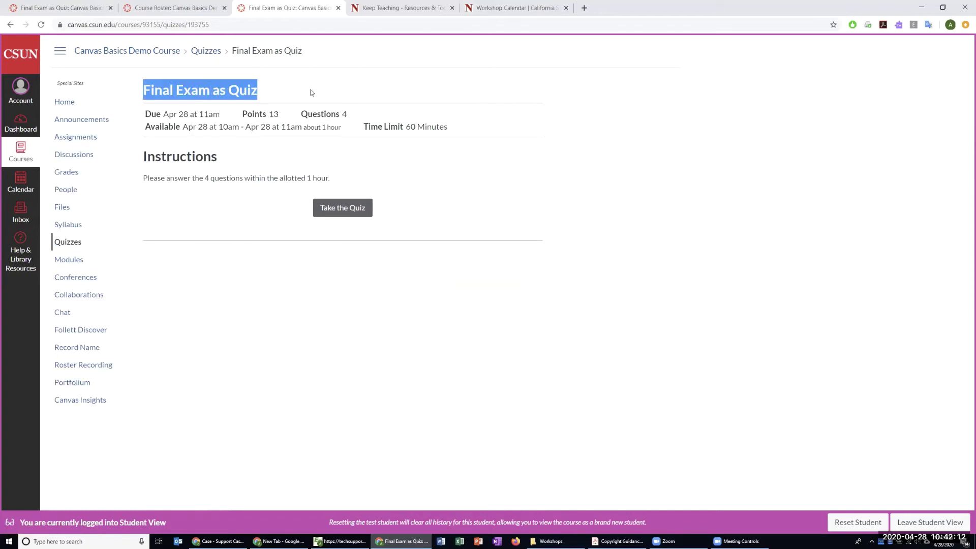
click(385, 115)
mouse_move(255, 117)
mouse_down()
mouse_move(210, 116)
mouse_move(241, 115)
mouse_up()
click(297, 118)
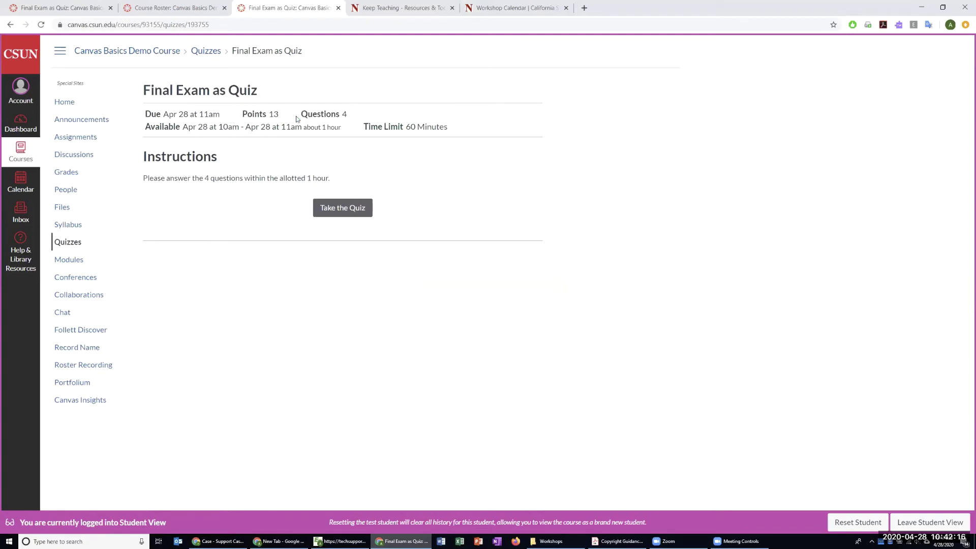
drag(138, 118, 228, 116)
drag(144, 127, 342, 126)
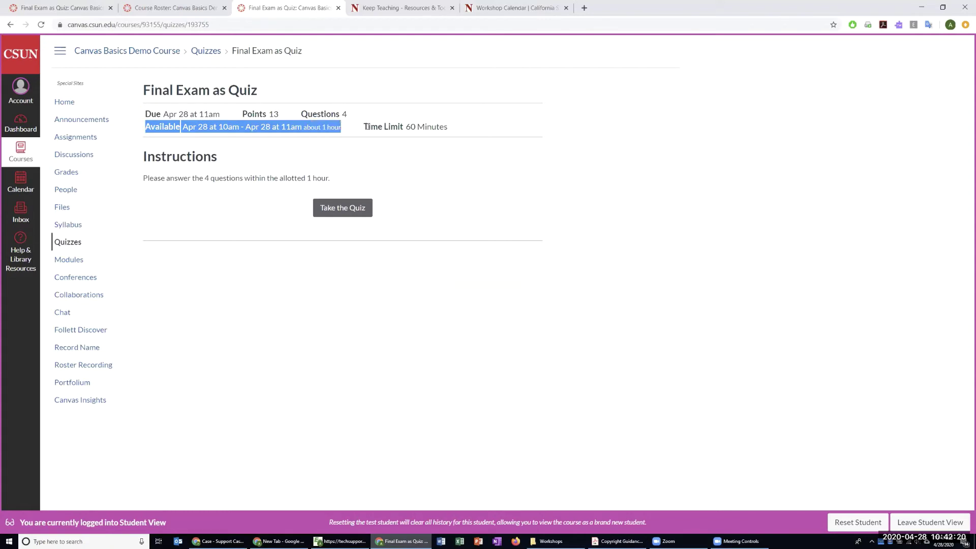
drag(447, 126, 364, 123)
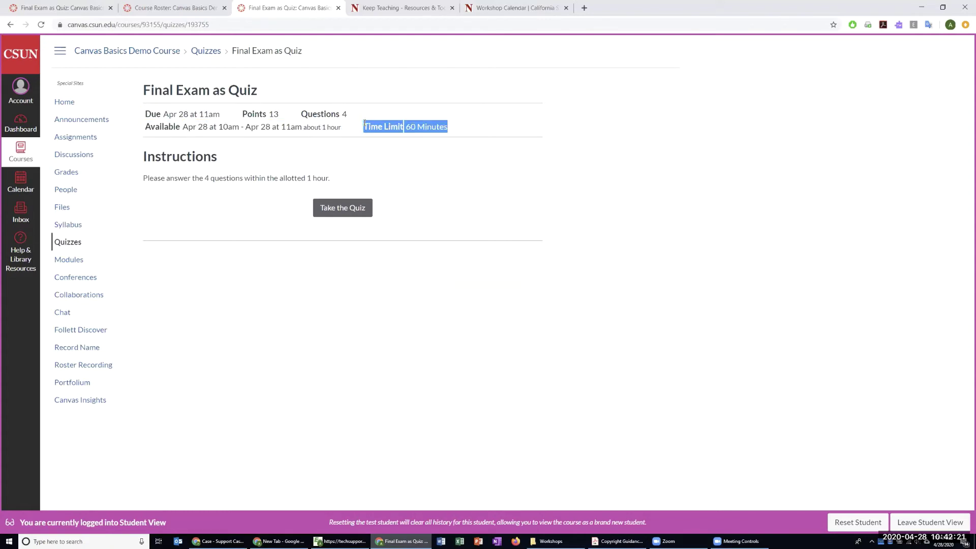
click(402, 143)
drag(150, 153, 350, 184)
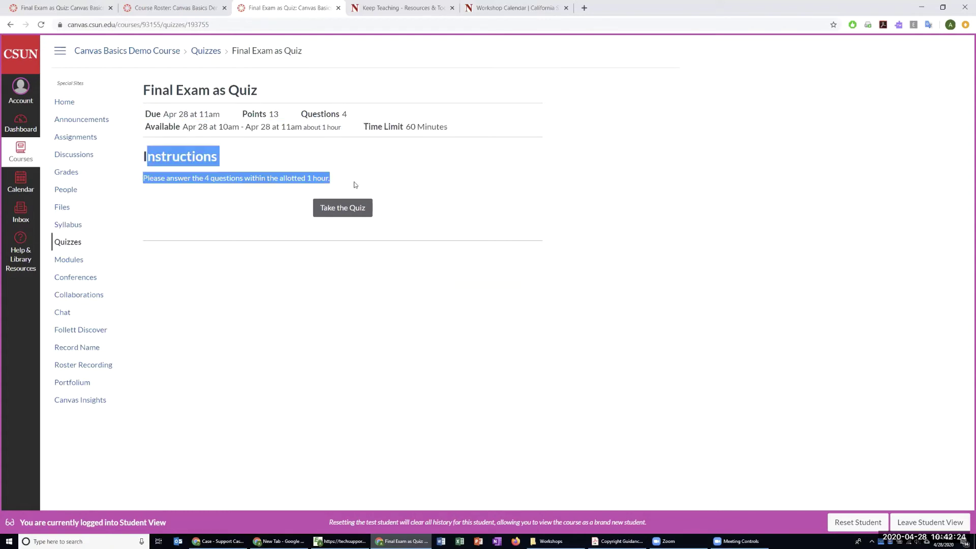
click(248, 186)
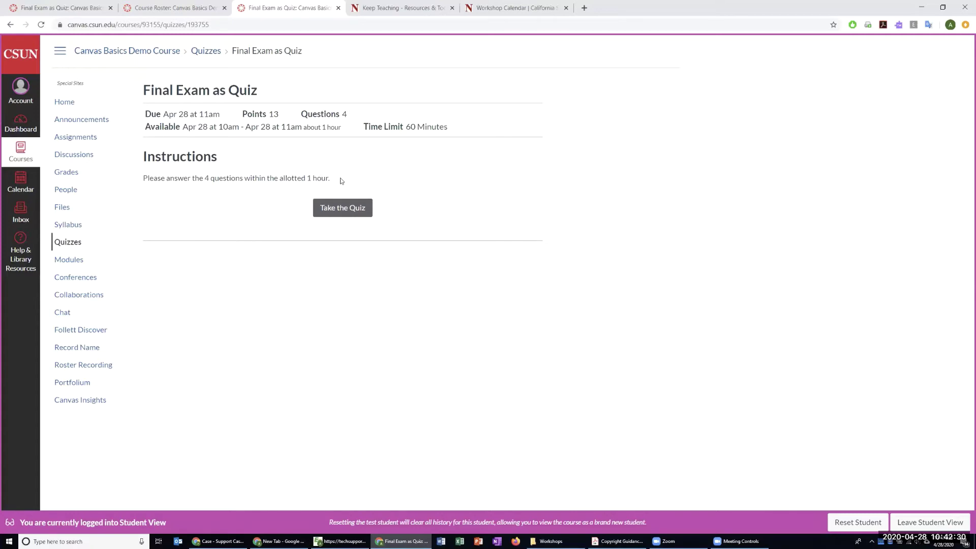
drag(342, 181, 362, 173)
click(362, 173)
Start the quiz as the test student and answer the essay question with "My essay.".
click(342, 213)
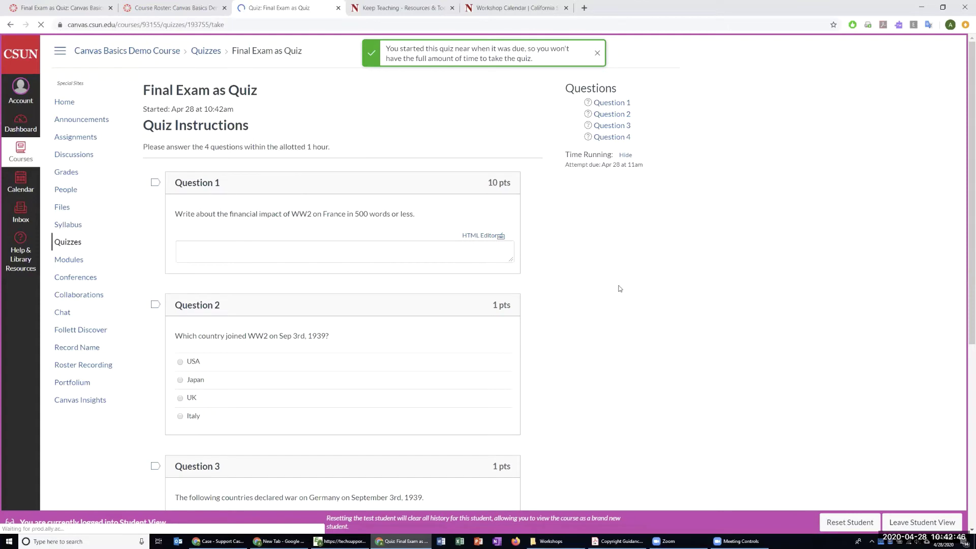
scroll(619, 288, down, 3)
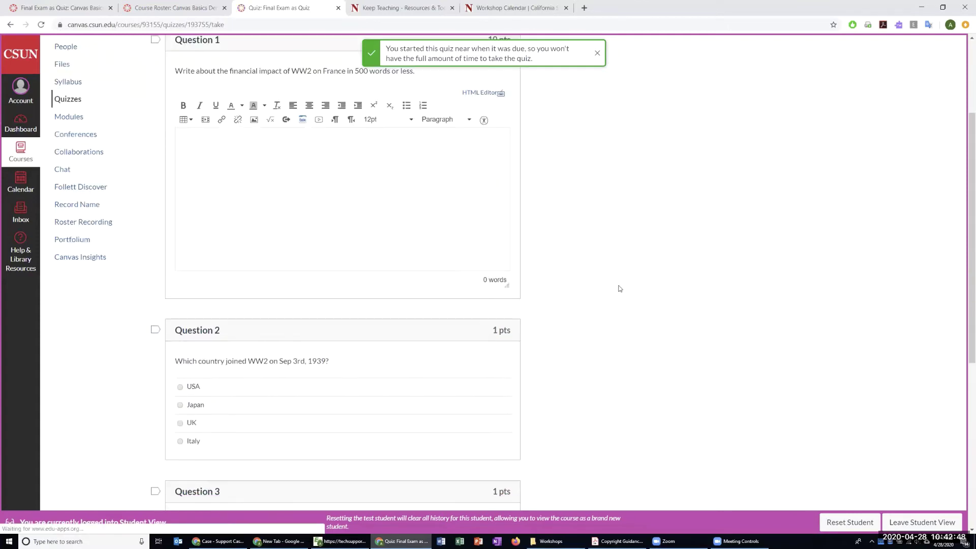
scroll(619, 288, down, 6)
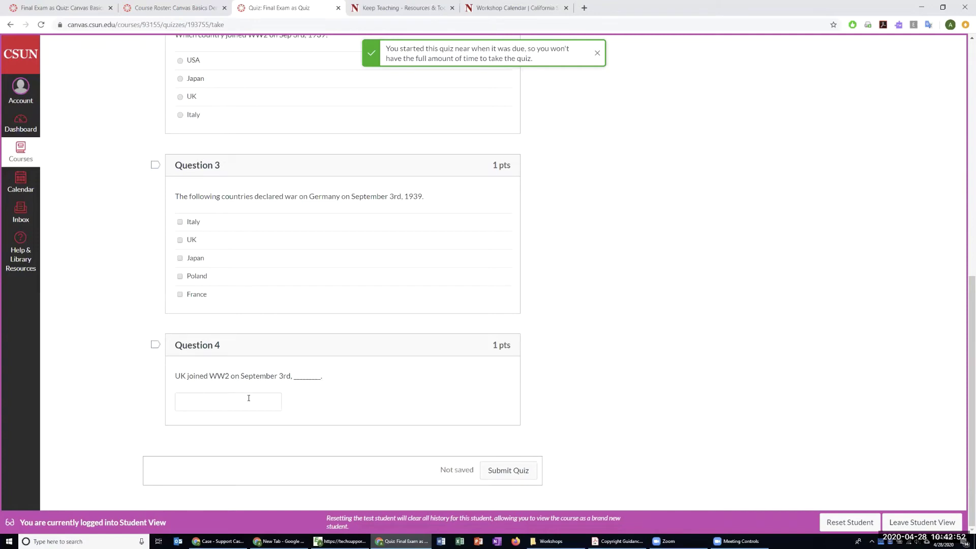
scroll(420, 255, up, 8)
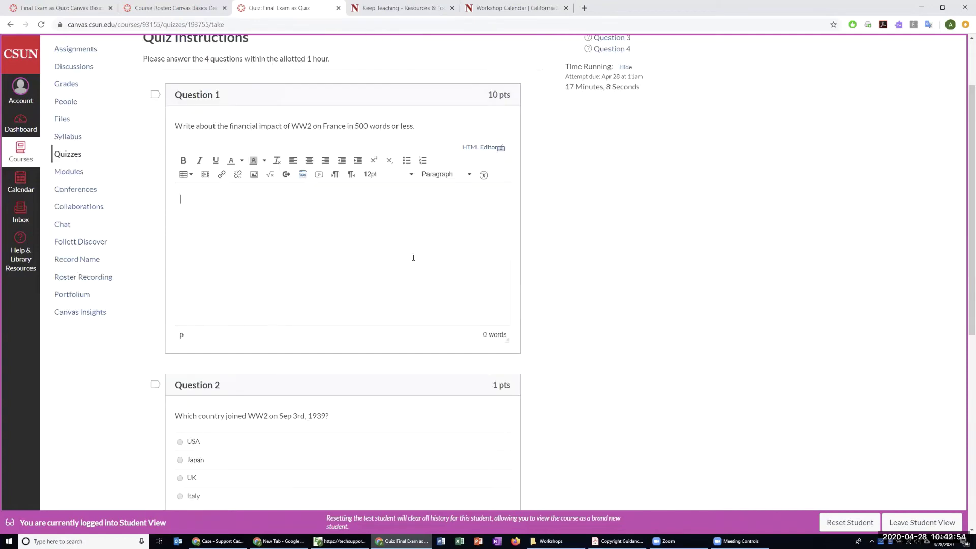
text(My essay)
Answer Question 2 with UK and choose Japan, UK and France for Question 3.
scroll(310, 293, down, 5)
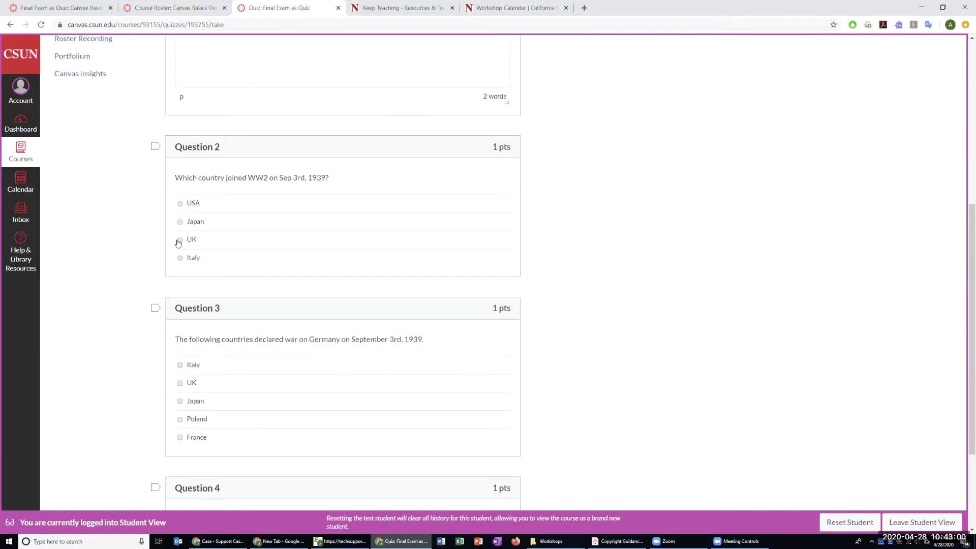
click(179, 240)
scroll(257, 276, down, 3)
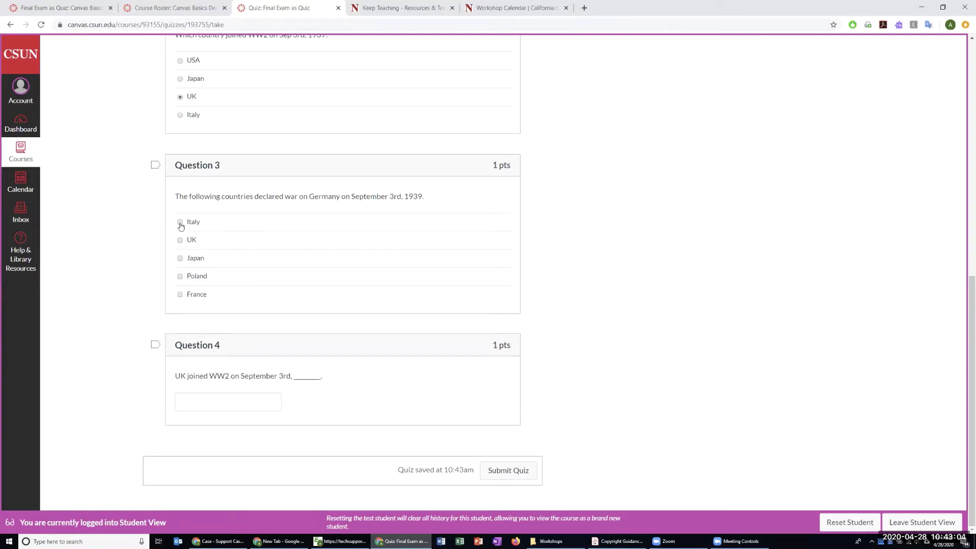
click(180, 259)
click(179, 240)
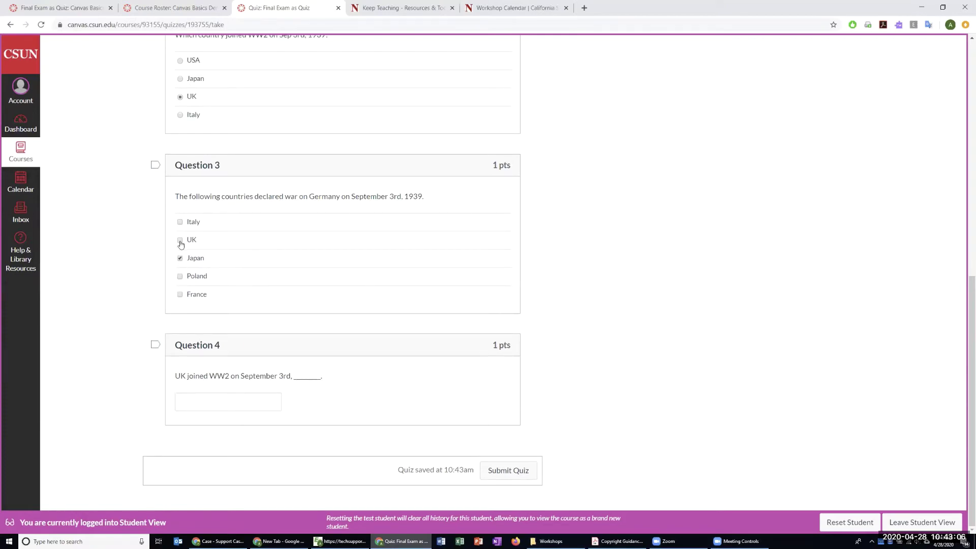
click(180, 295)
Fill in 1939 for Question 4 and submit the quiz.
click(202, 399)
text(1939)
click(507, 470)
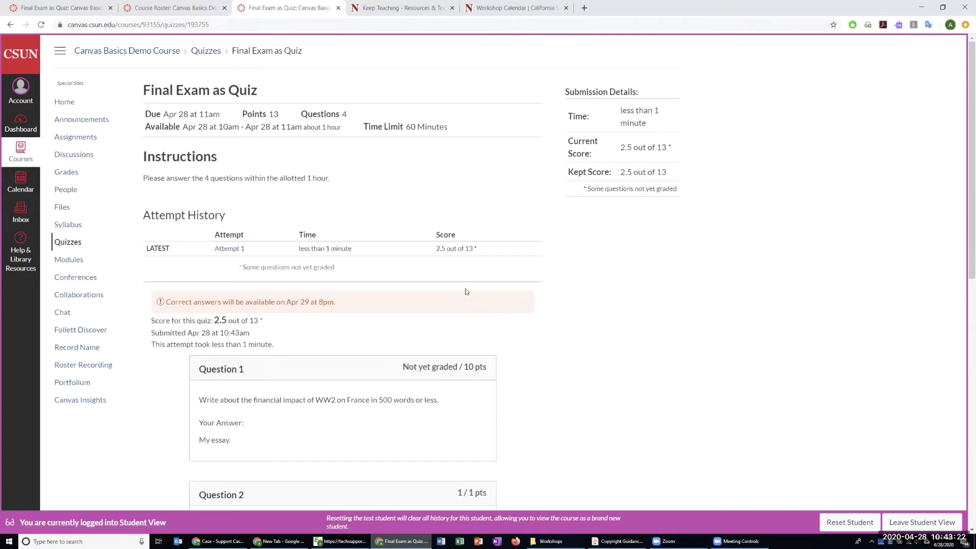
Examine the attempt history, the ungraded-questions note, the correct-answers release notice and the score on the results page.
drag(414, 271, 142, 222)
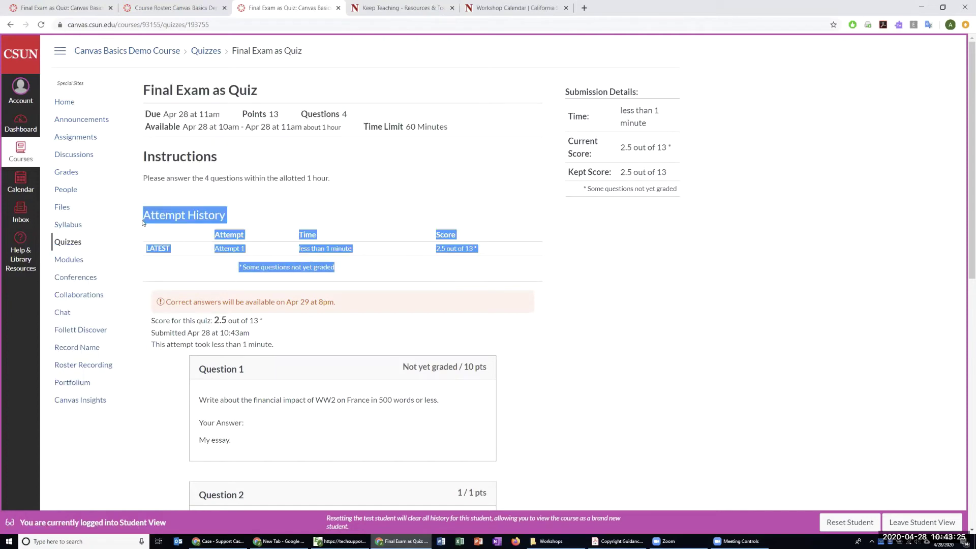
click(294, 251)
drag(398, 277, 168, 218)
click(305, 222)
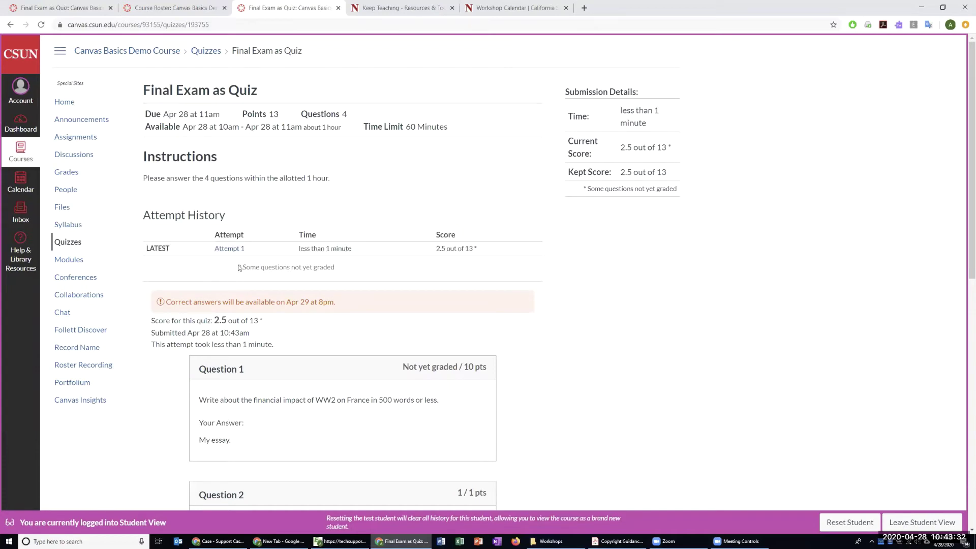
mouse_move(240, 268)
mouse_down()
mouse_move(341, 270)
mouse_move(234, 270)
mouse_up()
click(341, 270)
click(317, 293)
drag(344, 301, 162, 302)
click(278, 330)
drag(211, 320, 264, 322)
click(276, 331)
Review the submission time and the scoring of each question in the student's results, including the essay and Question 3.
scroll(290, 207, down, 3)
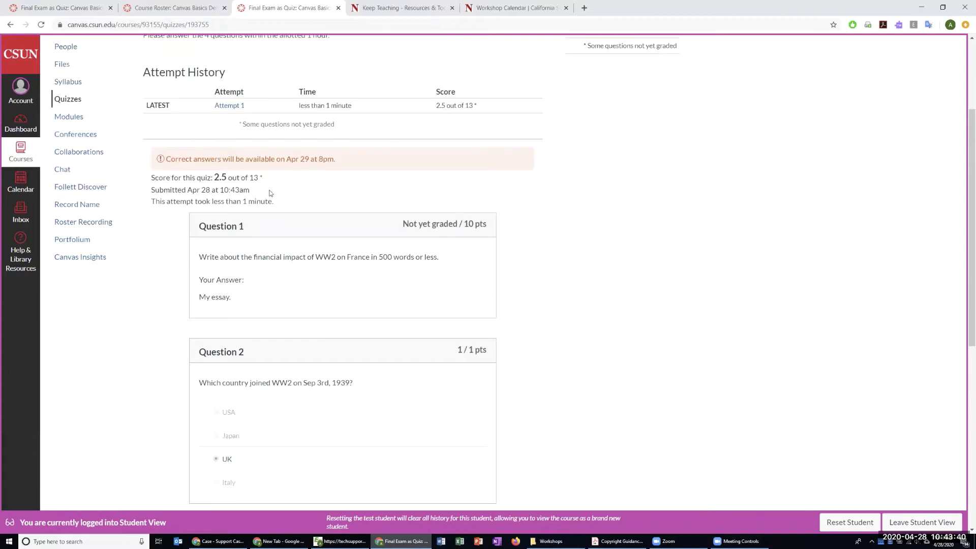
drag(293, 191, 229, 201)
click(271, 228)
scroll(387, 147, down, 3)
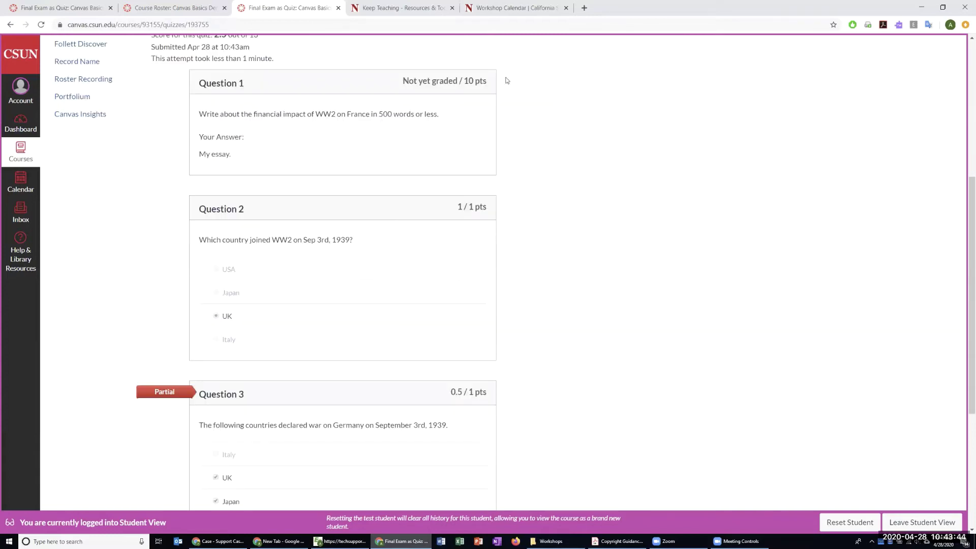
drag(470, 82, 404, 84)
click(406, 85)
scroll(362, 228, down, 5)
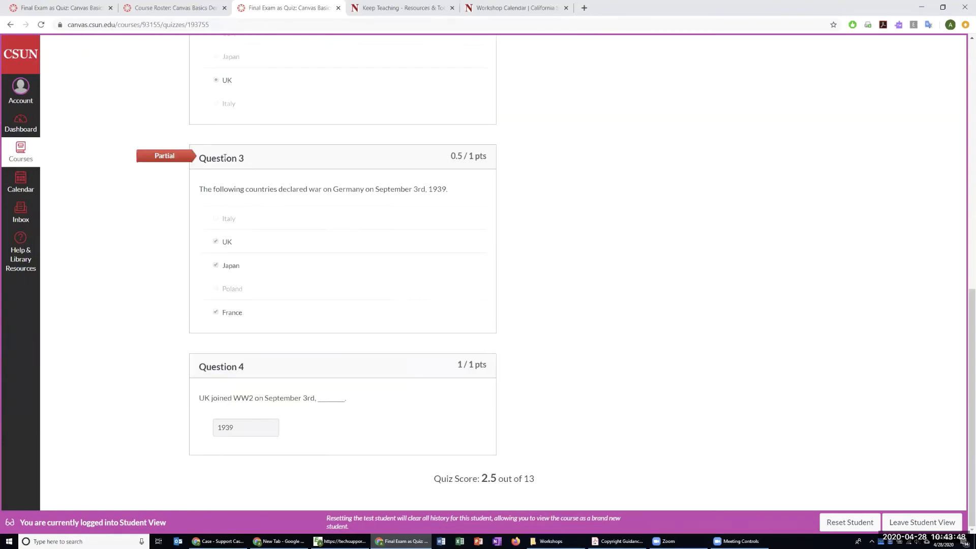
drag(245, 159, 198, 158)
click(289, 231)
Leave Student View, open the published quiz's submission in SpeedGrader and widen the grading pane.
click(900, 524)
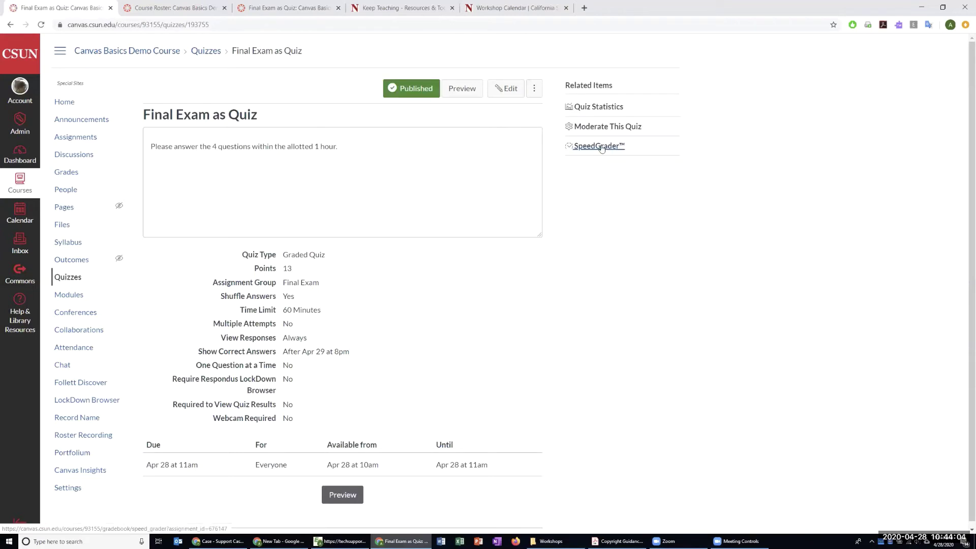
click(600, 146)
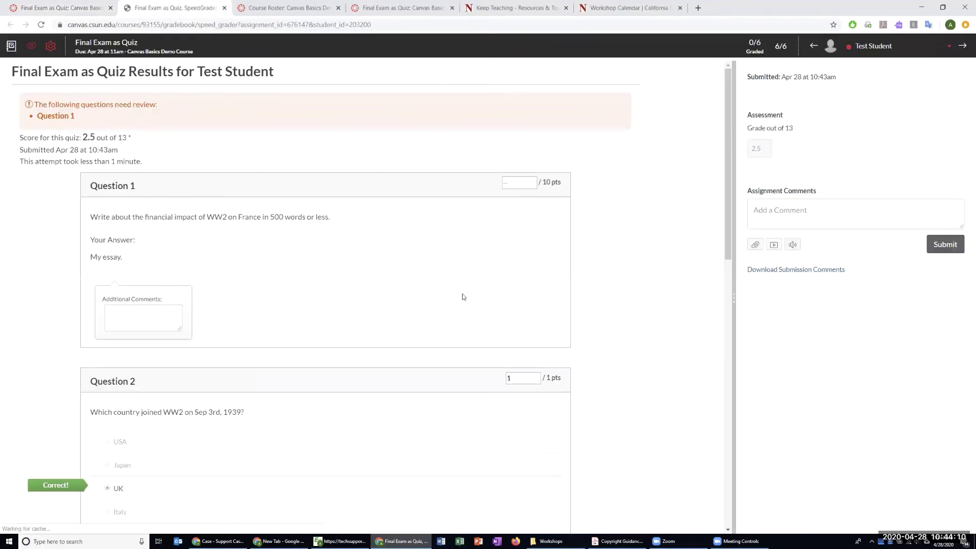
drag(735, 227, 688, 228)
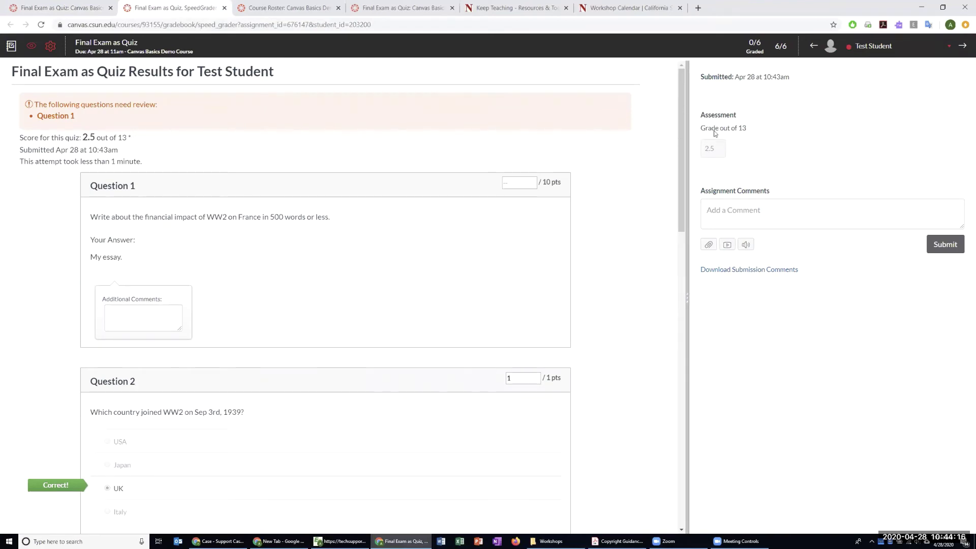
Examine the overall grade and the automatic marking of every question in the test student's submission.
drag(699, 128, 758, 132)
triple_click(747, 131)
click(726, 152)
scroll(244, 379, down, 10)
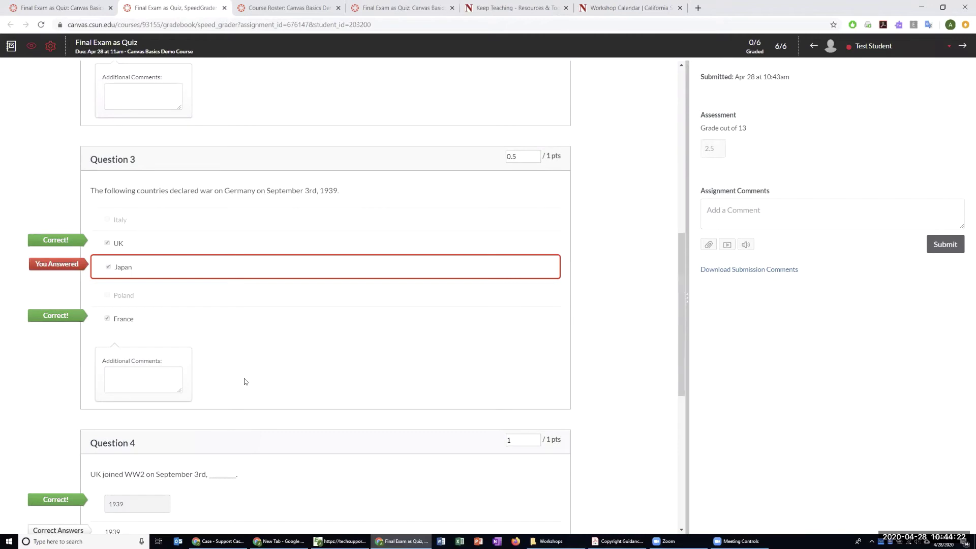
scroll(244, 381, down, 6)
scroll(249, 376, up, 16)
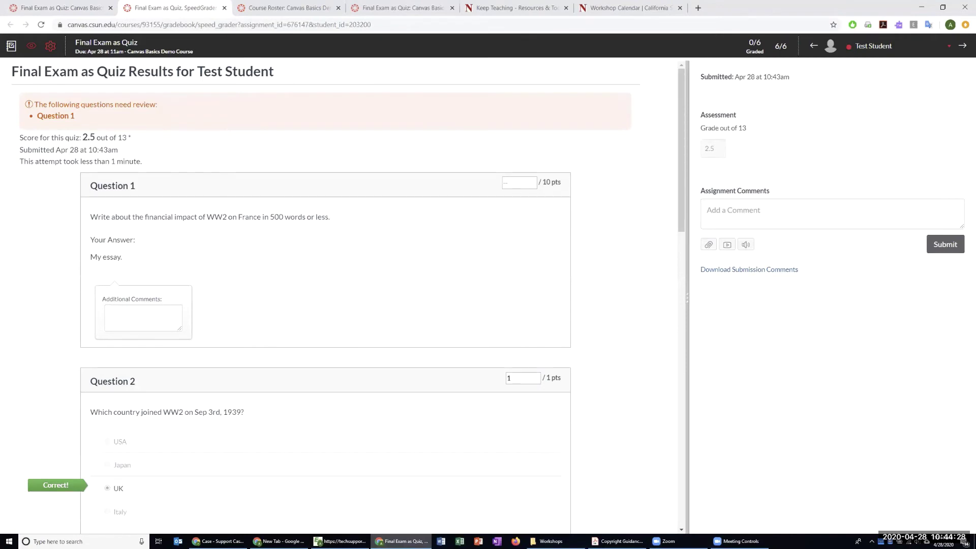
Examine the submitted answer, the accepted answers and the awarded points for Question 4 in the test student's submission.
scroll(552, 289, down, 15)
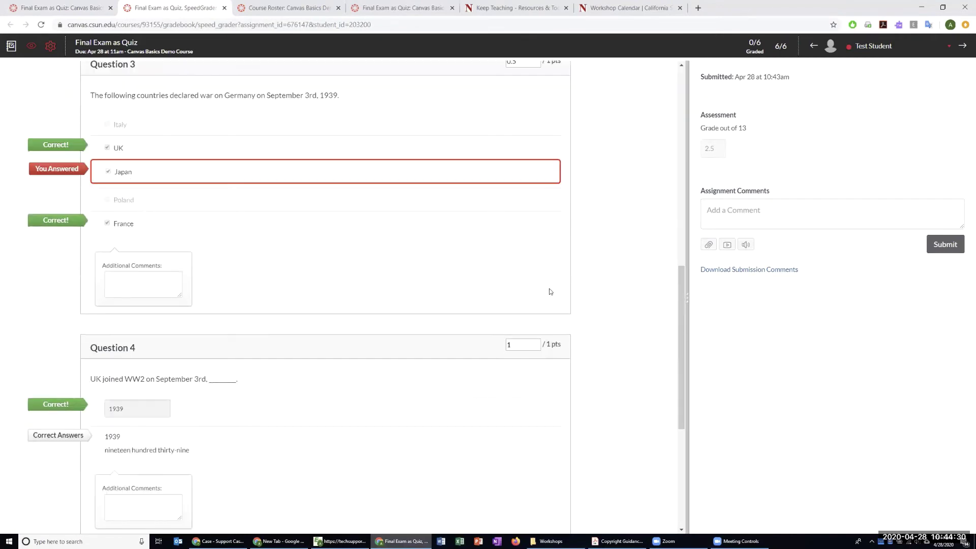
scroll(331, 283, up, 3)
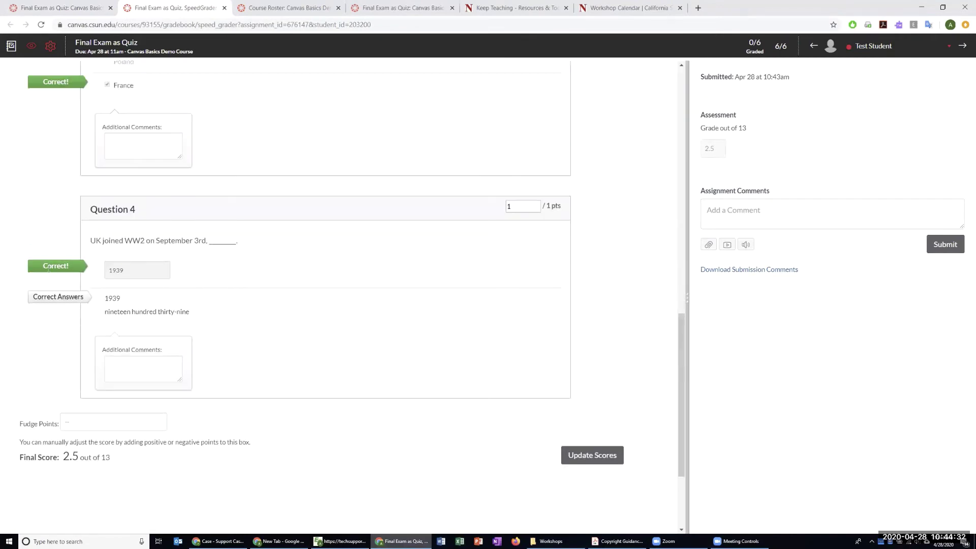
triple_click(258, 244)
click(247, 250)
drag(159, 264, 112, 270)
click(54, 265)
drag(208, 319, 97, 303)
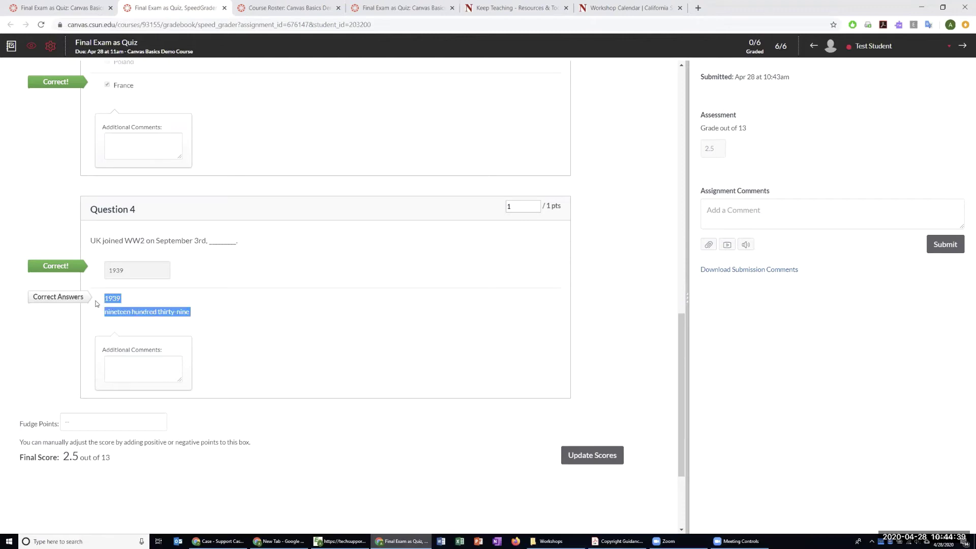
click(138, 311)
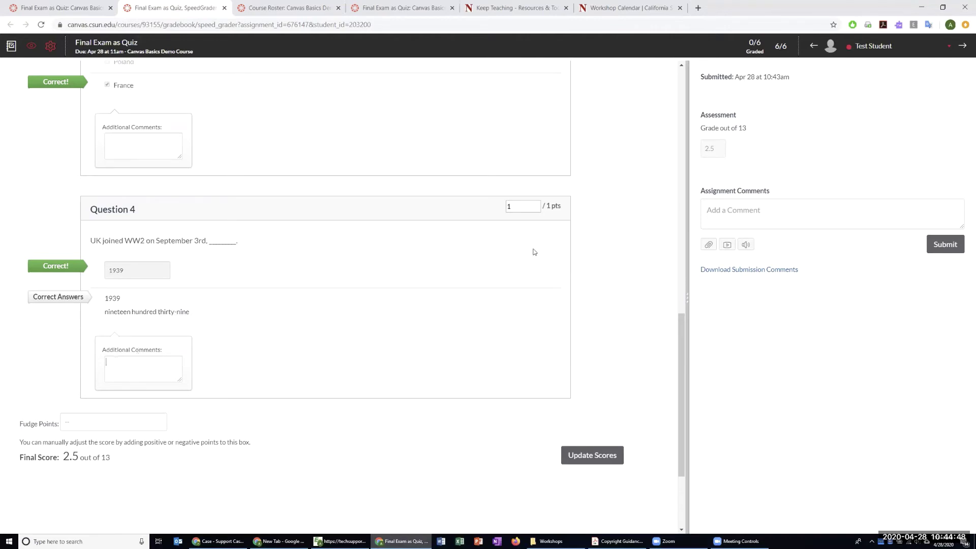
drag(560, 205, 505, 207)
click(508, 205)
Examine the marked choices and the partial credit for Question 3, about the countries that declared war on Germany.
scroll(440, 238, up, 4)
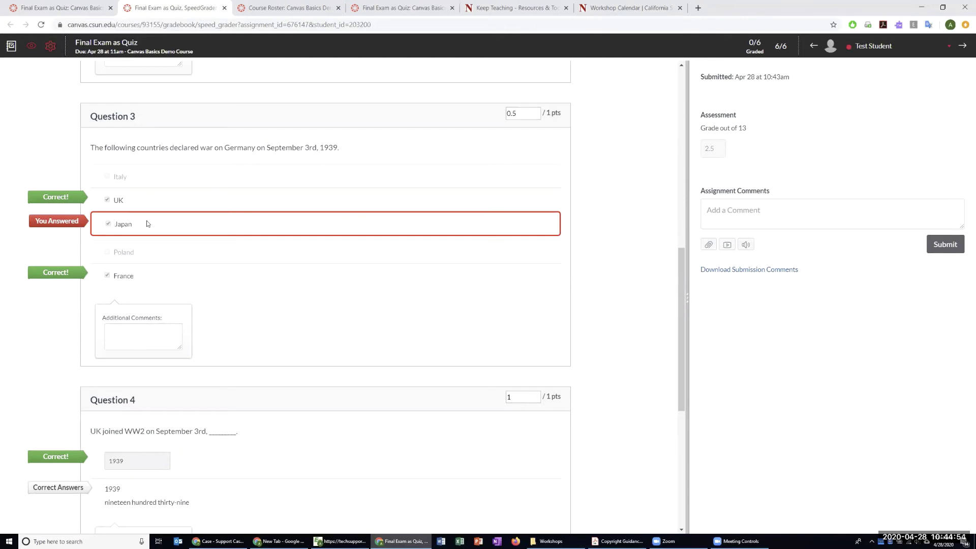
scroll(147, 223, up, 1)
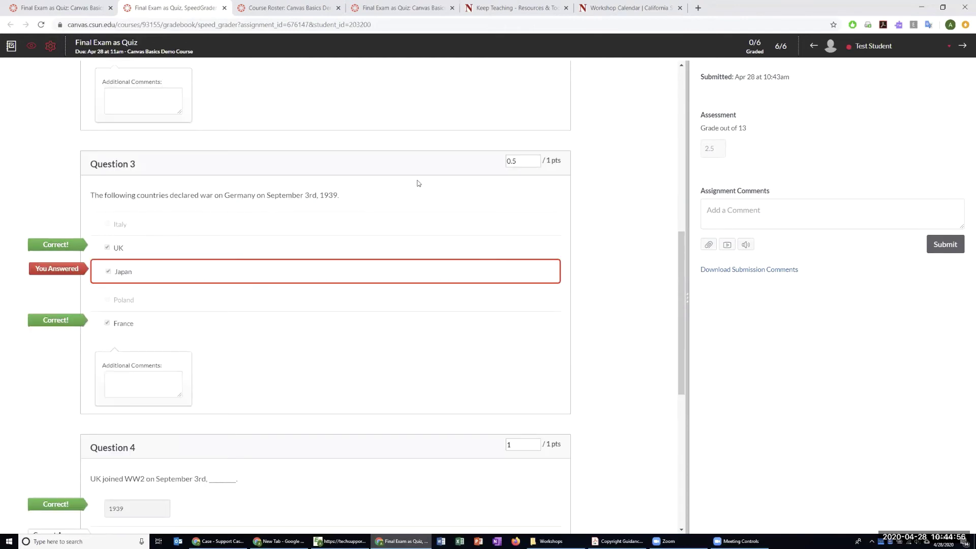
drag(371, 191, 90, 194)
click(94, 249)
scroll(70, 280, down, 1)
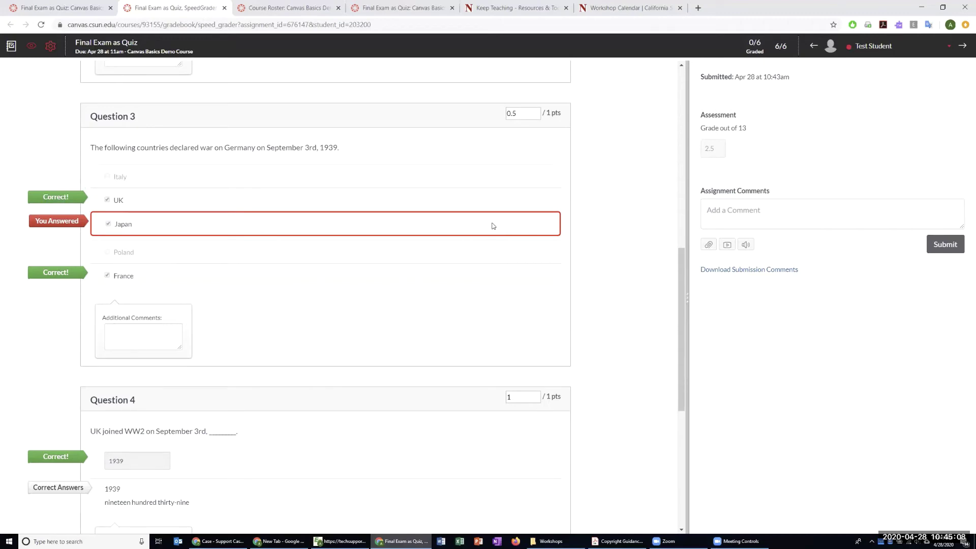
scroll(492, 226, up, 3)
click(530, 256)
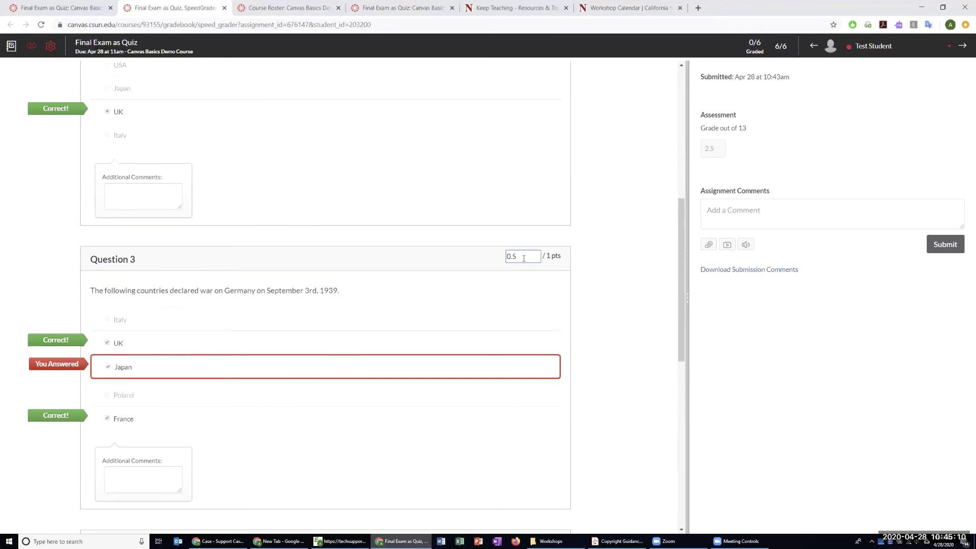
click(367, 253)
Compare the answer markings of Questions 2 and 3 and check the score field of Question 2.
scroll(368, 251, up, 4)
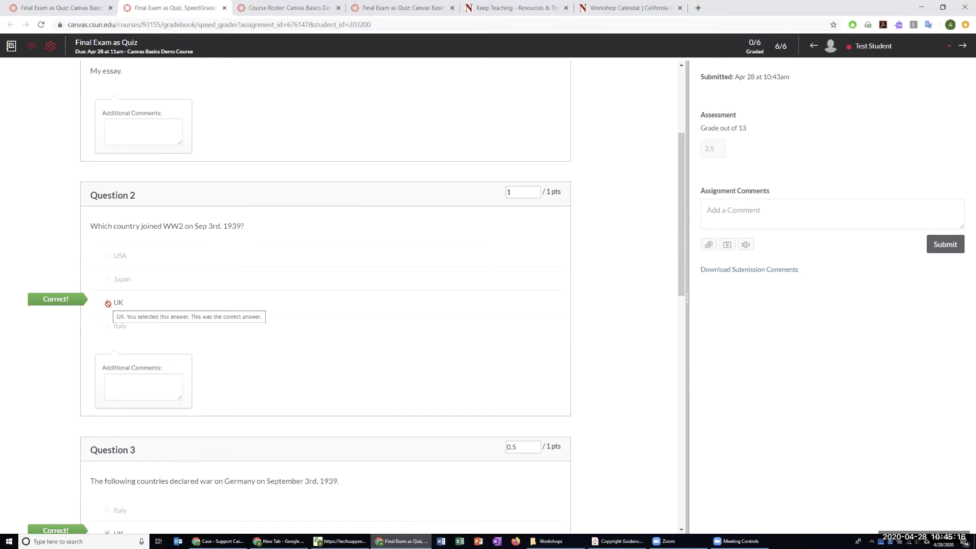
scroll(182, 281, down, 2)
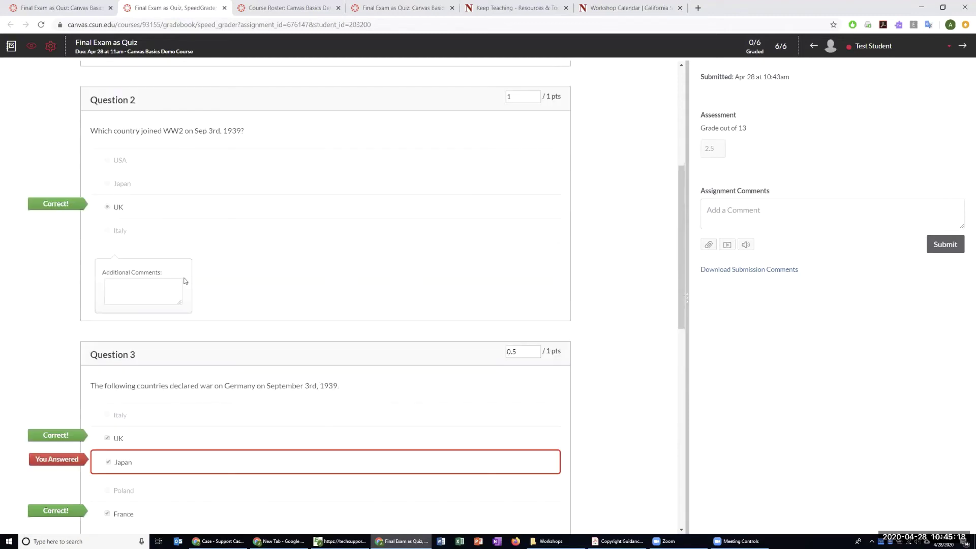
scroll(184, 281, down, 2)
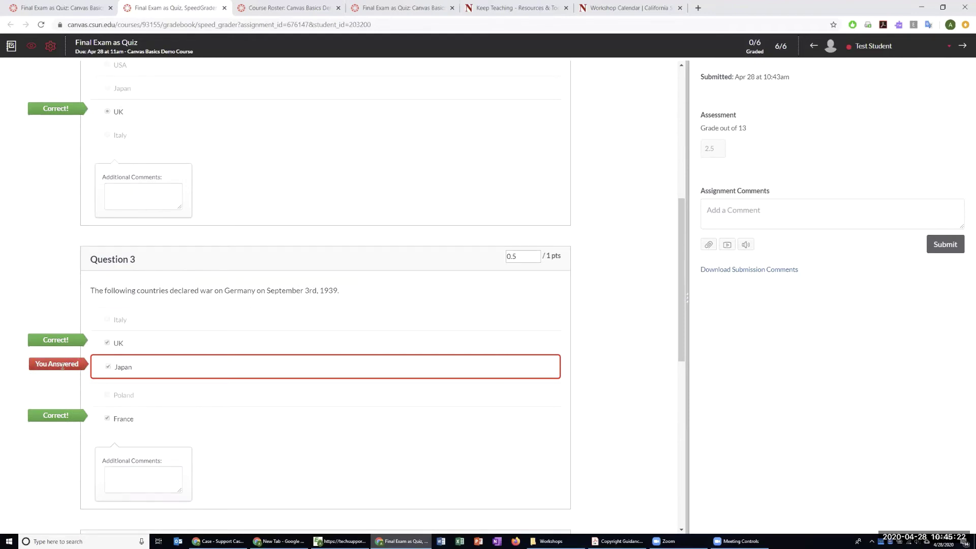
scroll(156, 352, up, 4)
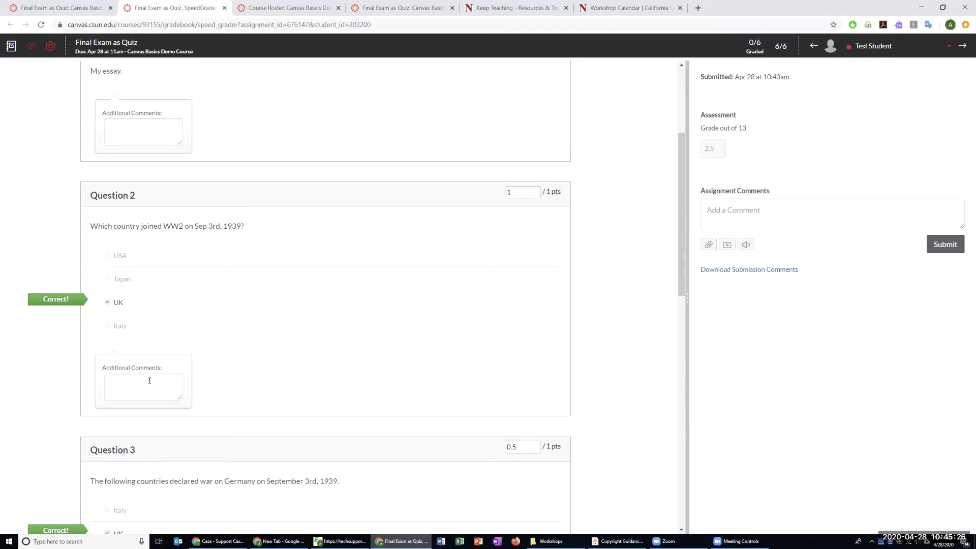
scroll(340, 311, up, 2)
double_click(509, 287)
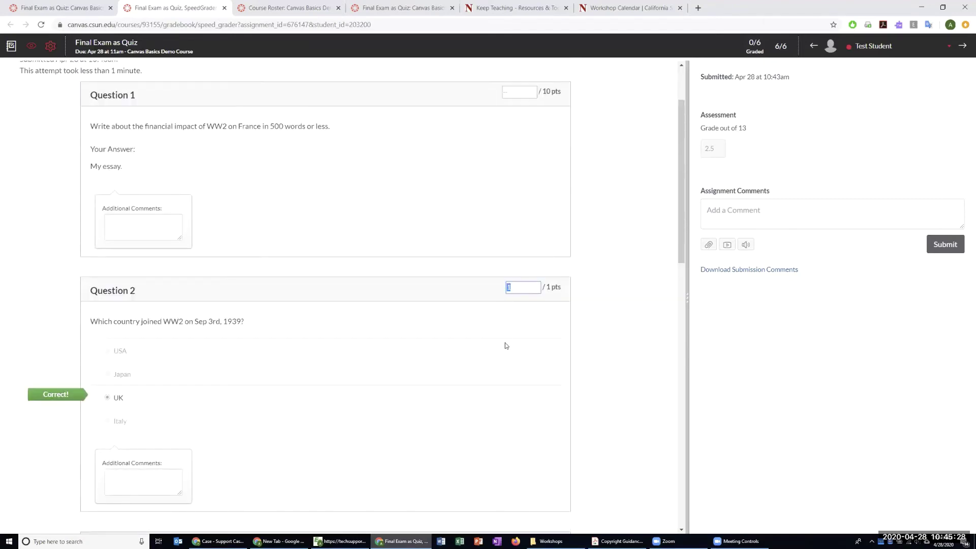
click(392, 222)
Grade the Question 1 essay with 8 points and the comment "Great essay!", and update the submission's scores.
scroll(392, 222, up, 2)
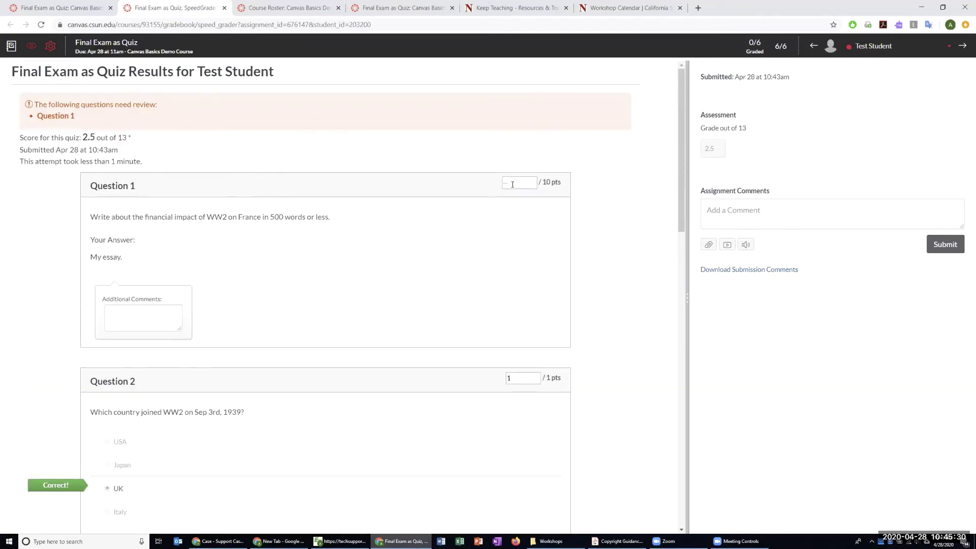
click(513, 184)
click(135, 290)
text(Great essay!)
drag(179, 328, 314, 400)
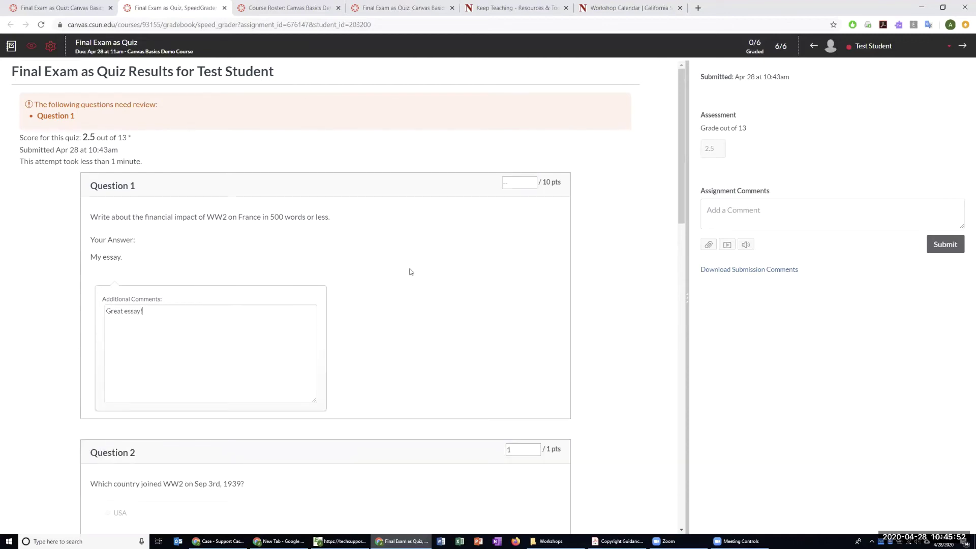
click(515, 180)
click(607, 232)
scroll(565, 208, down, 18)
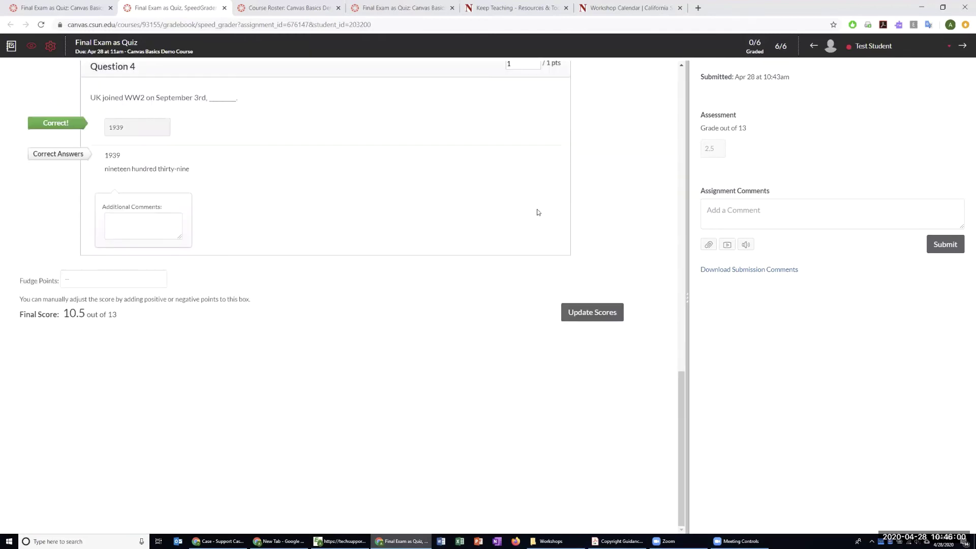
click(598, 315)
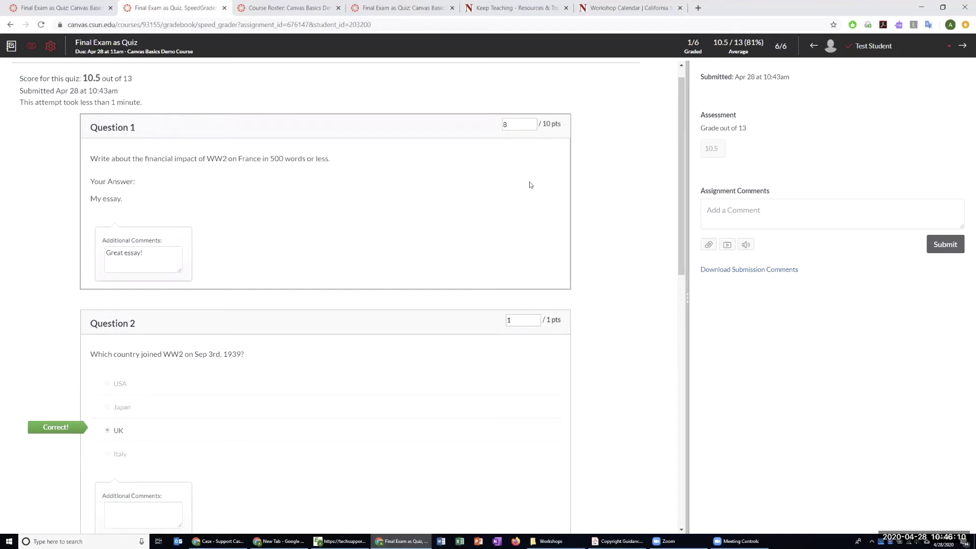
Review the updated overall grade, the assignment comment area and the question scores of the graded submission.
scroll(530, 184, up, 1)
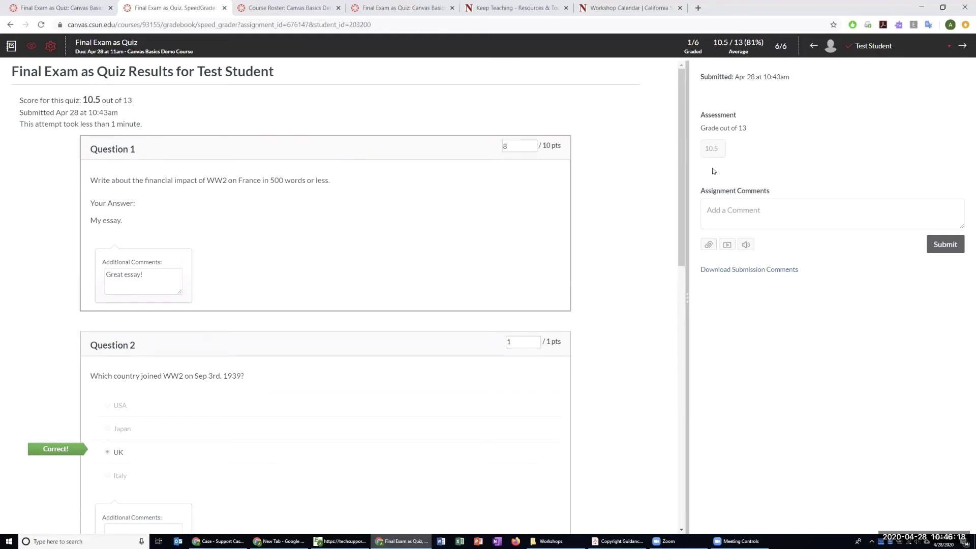
click(727, 205)
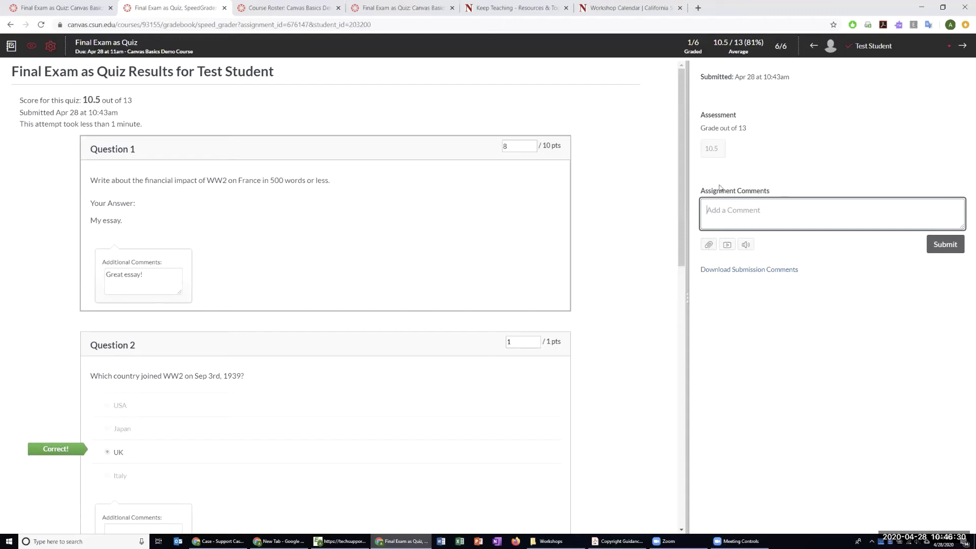
scroll(500, 163, down, 12)
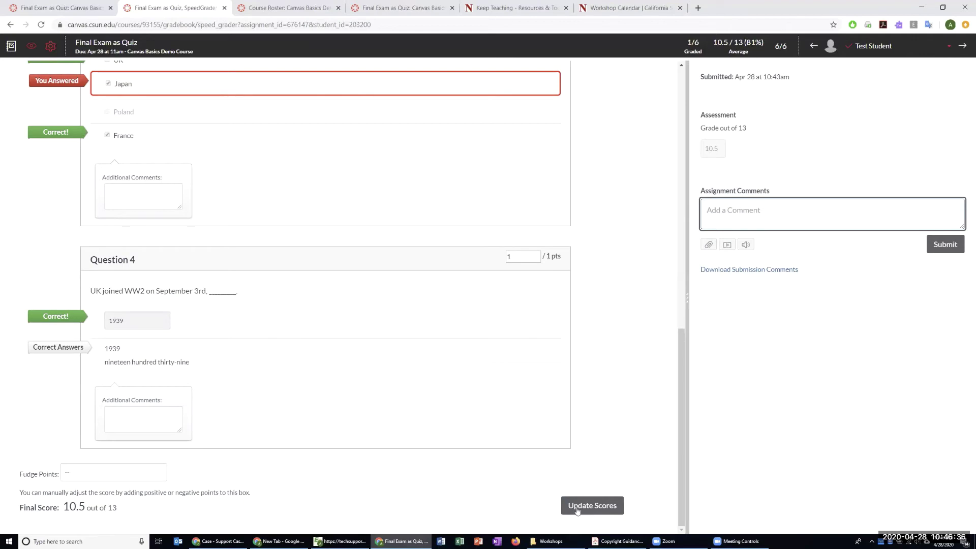
scroll(437, 432, up, 5)
scroll(440, 416, up, 8)
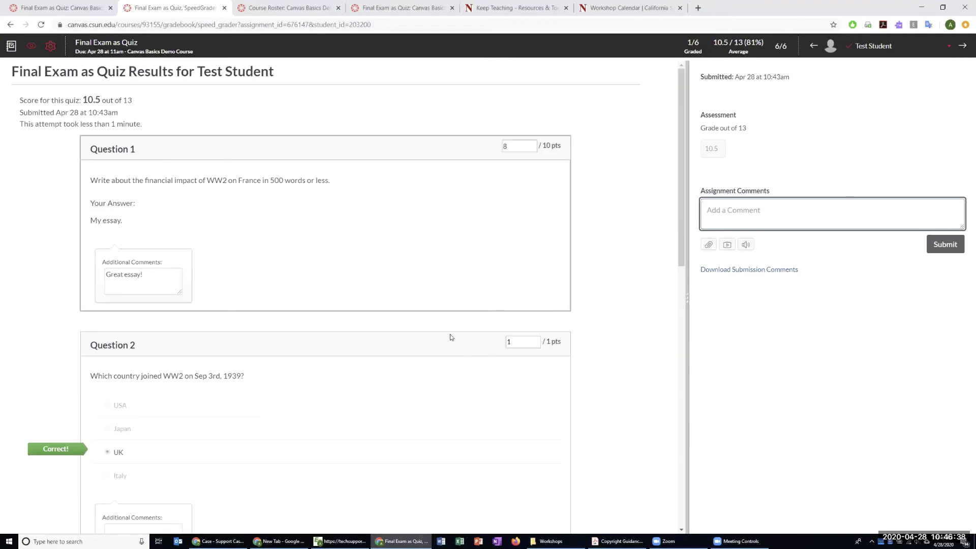
Return to the Final Exam as Quiz page, refresh it and open its quiz moderation page.
click(74, 7)
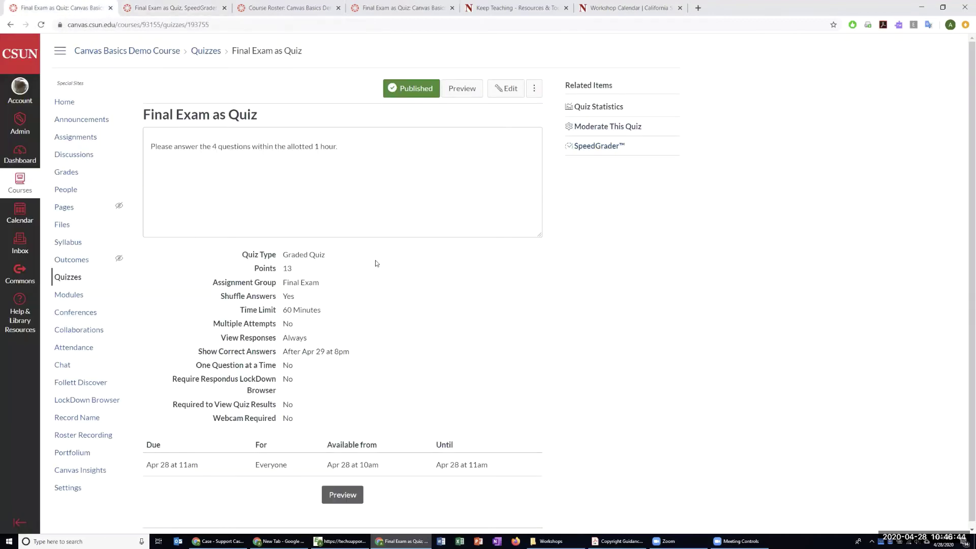
key(F5)
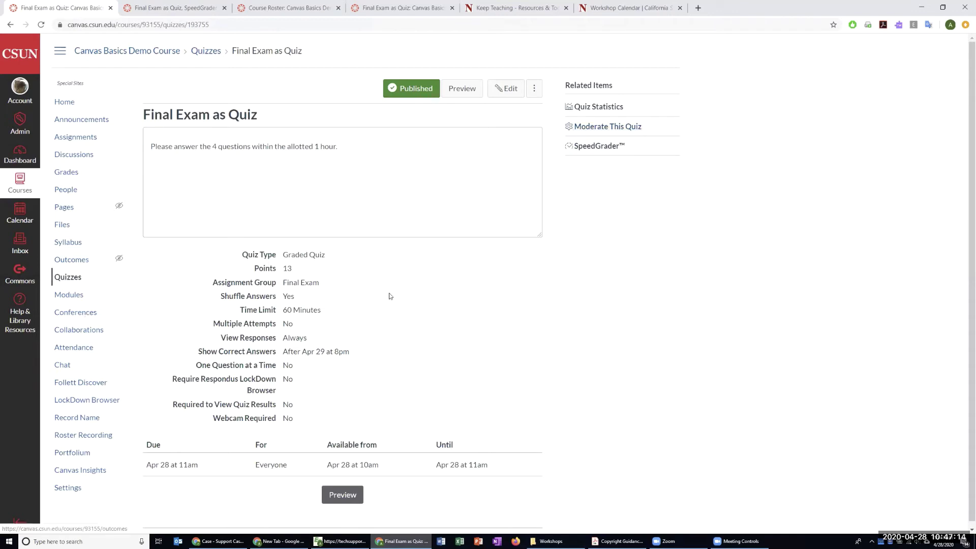
click(615, 133)
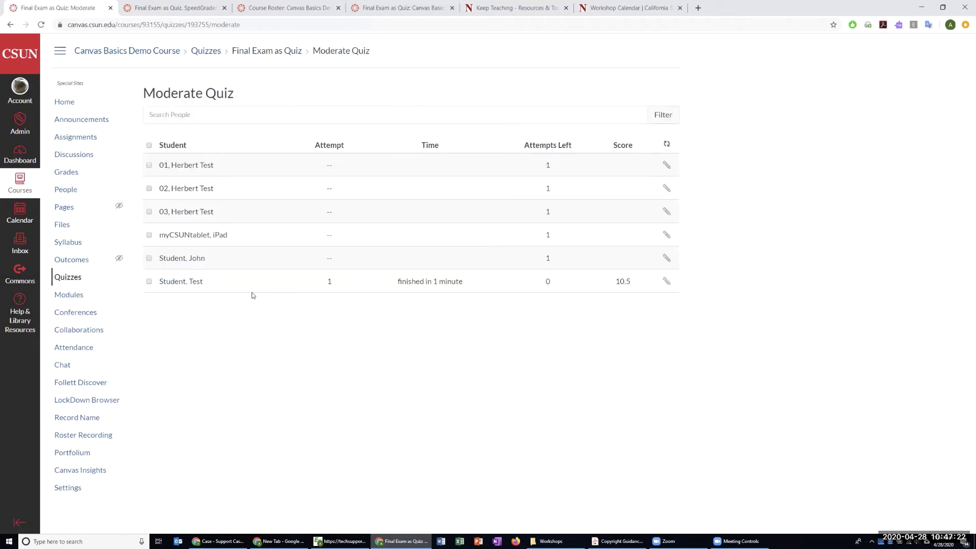
Examine the test student's attempt number, completion time, attempts left and score in the moderation list.
drag(154, 281, 204, 283)
click(365, 286)
double_click(320, 282)
drag(391, 283, 483, 283)
click(488, 283)
double_click(545, 281)
click(643, 283)
drag(641, 283, 610, 285)
click(606, 290)
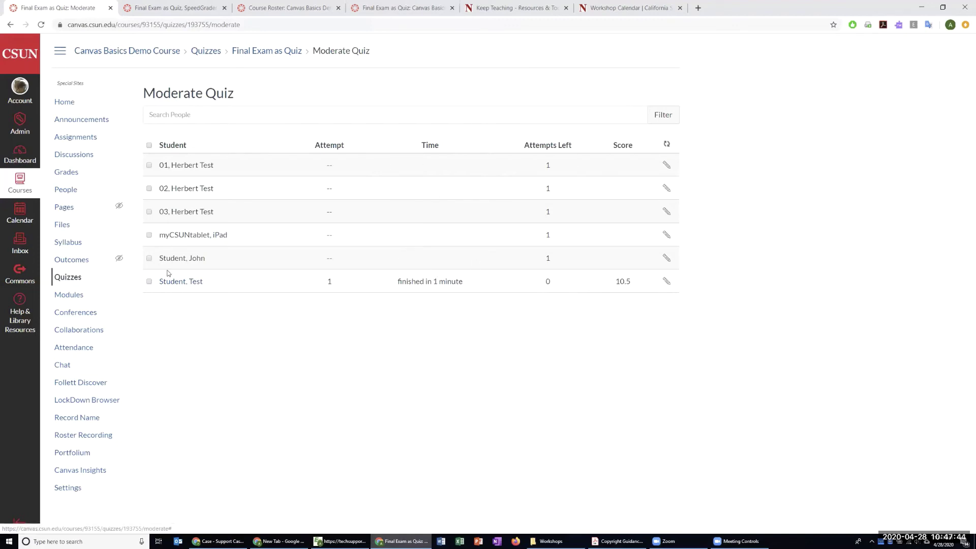
Grant the test student 1 extra attempt, manually unlock the quiz for the next attempt and save the extension.
click(666, 282)
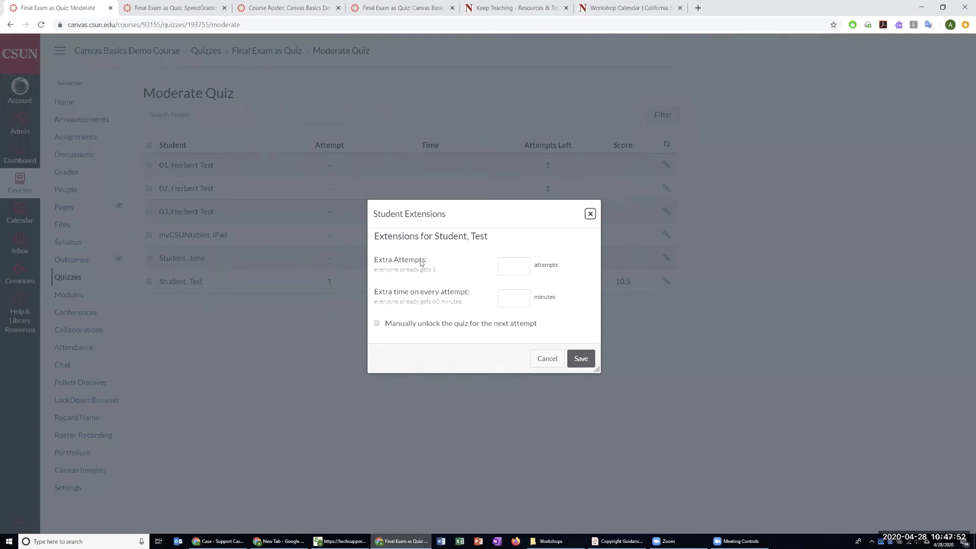
click(507, 273)
text(1)
click(377, 324)
drag(385, 325, 542, 327)
click(503, 328)
click(580, 359)
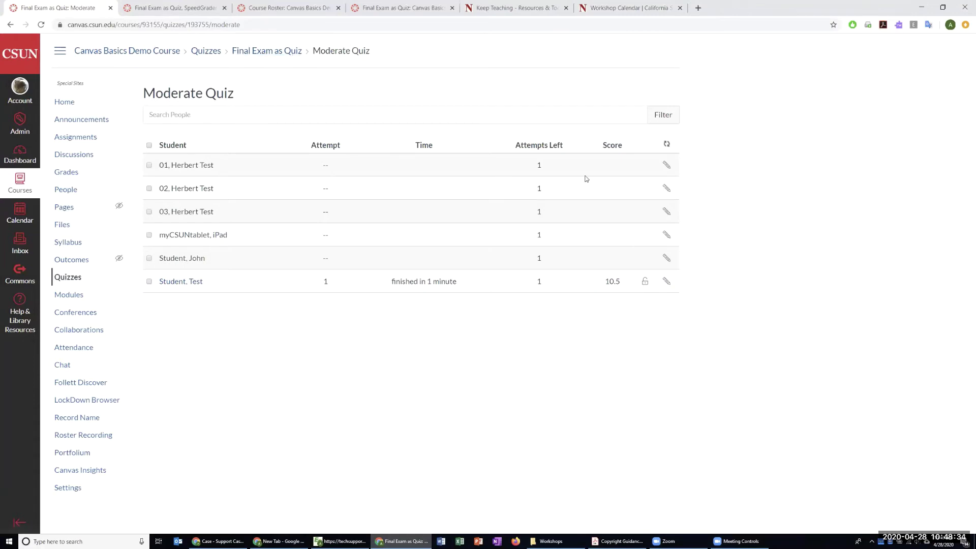
Give the first student in the moderation list 60 extra minutes on every attempt and save the extension.
drag(585, 178, 235, 162)
click(165, 164)
double_click(242, 172)
click(242, 172)
click(665, 166)
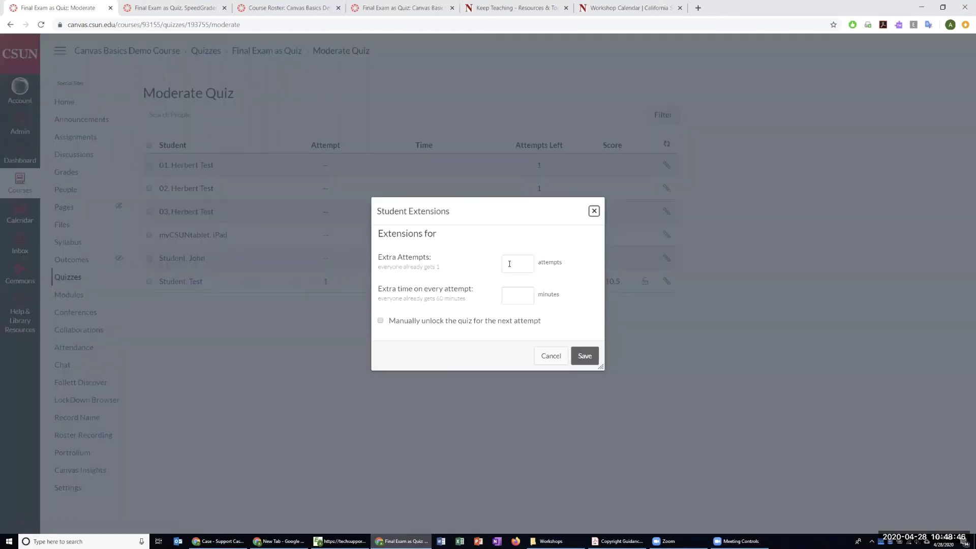
click(512, 293)
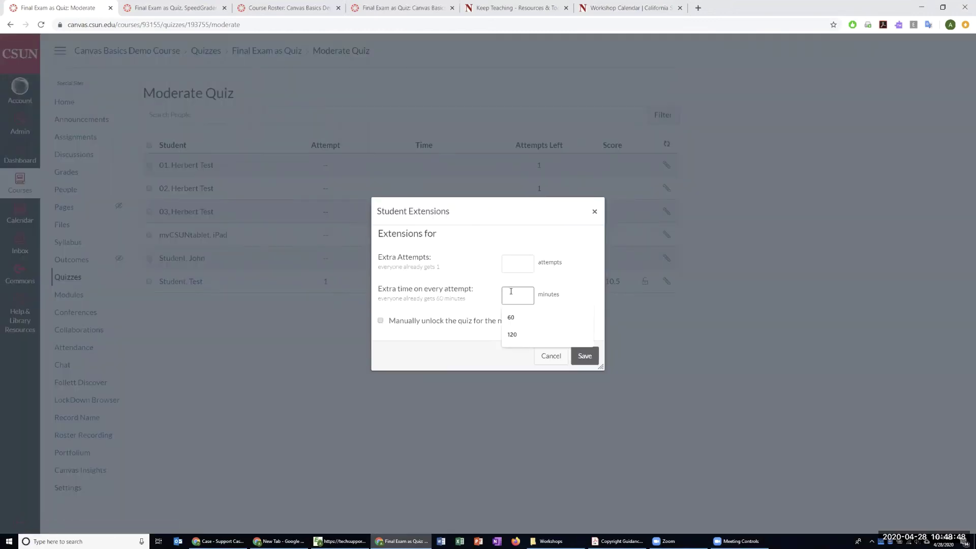
text(60)
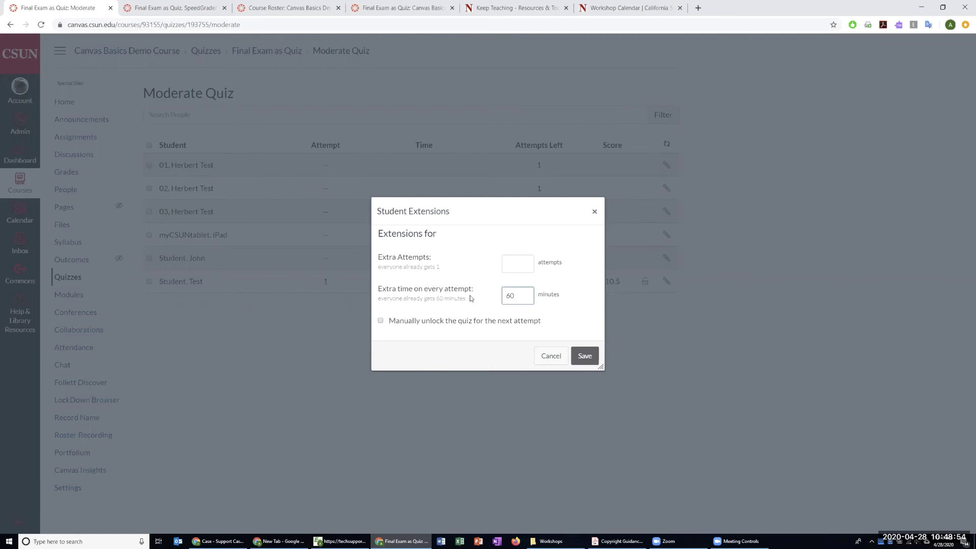
drag(471, 299, 379, 303)
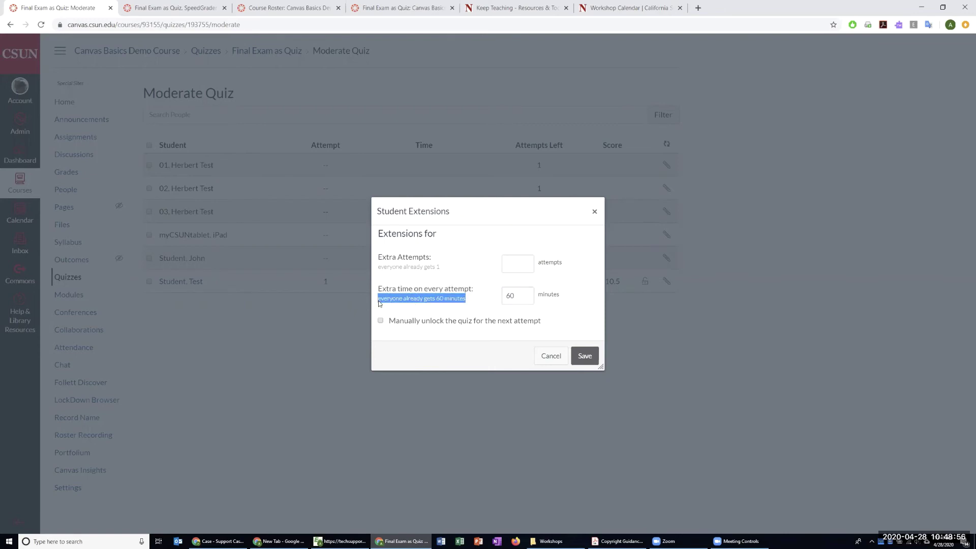
click(514, 300)
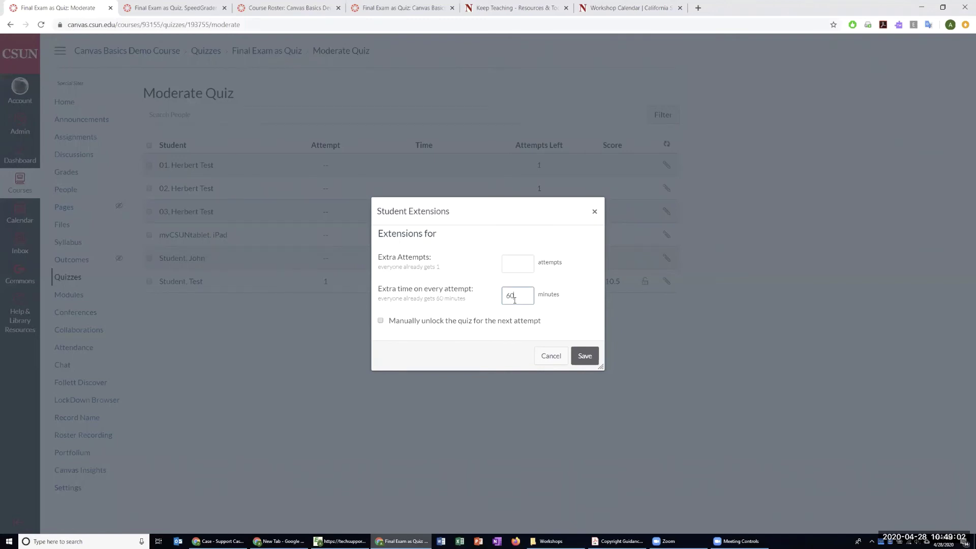
click(585, 356)
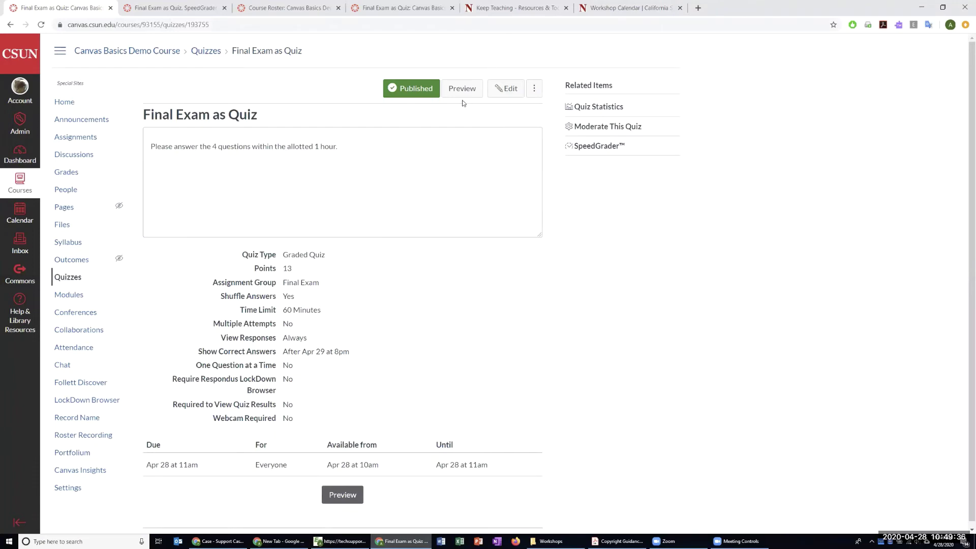
Open Final Exam as Quiz for editing and add a second assignment block for the Test 01 student.
click(504, 90)
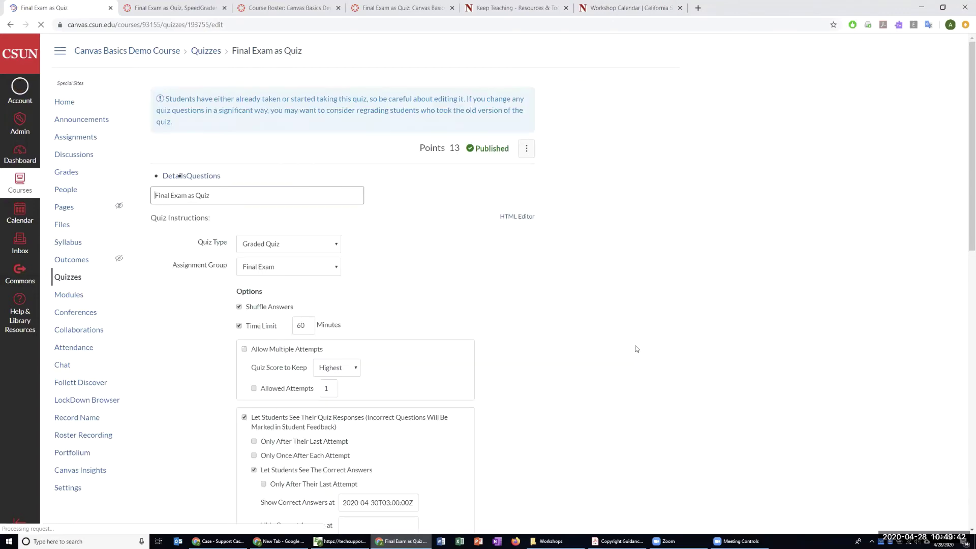
scroll(301, 415, down, 5)
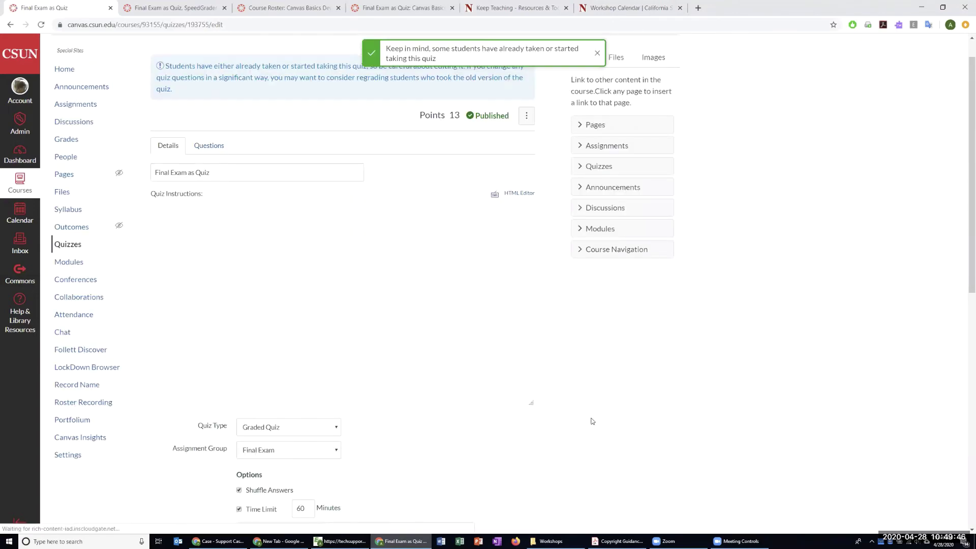
scroll(592, 420, down, 10)
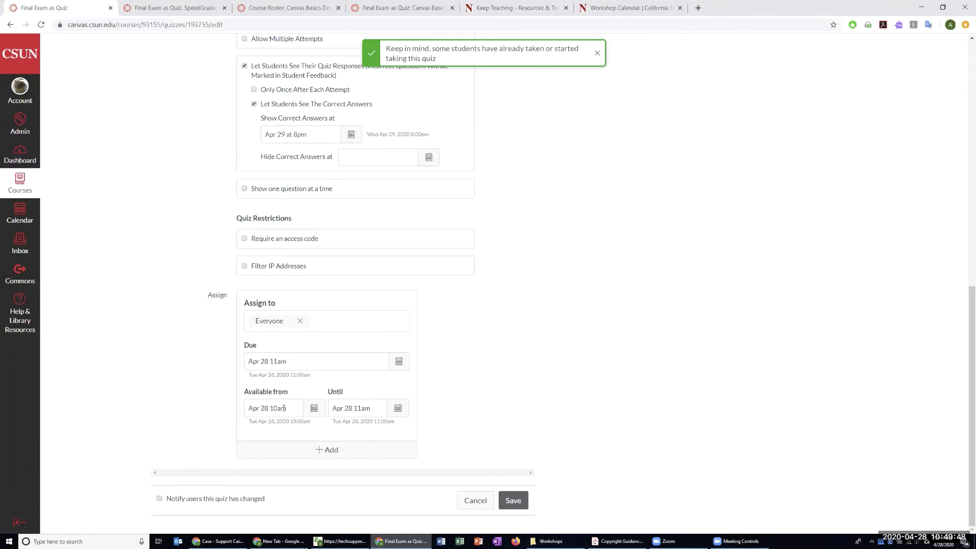
click(325, 451)
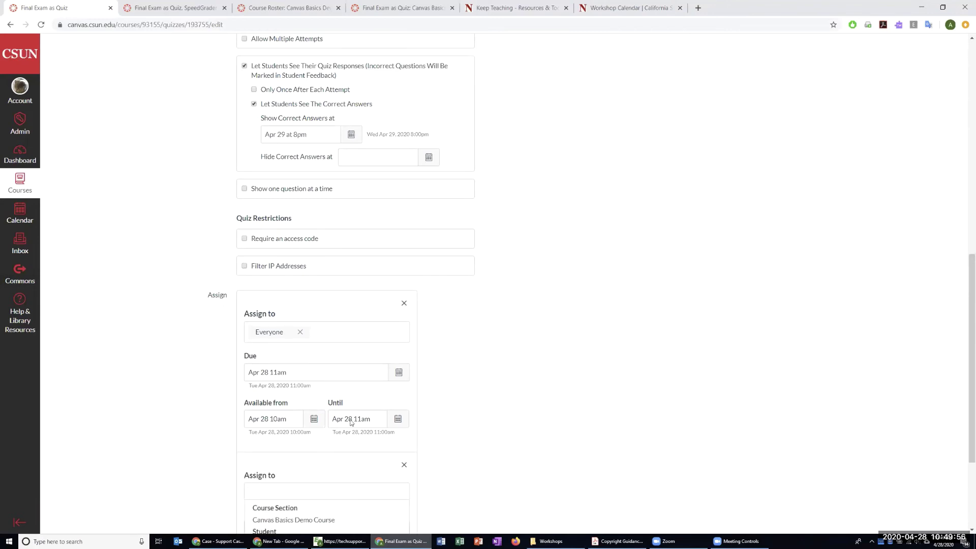
scroll(352, 423, down, 3)
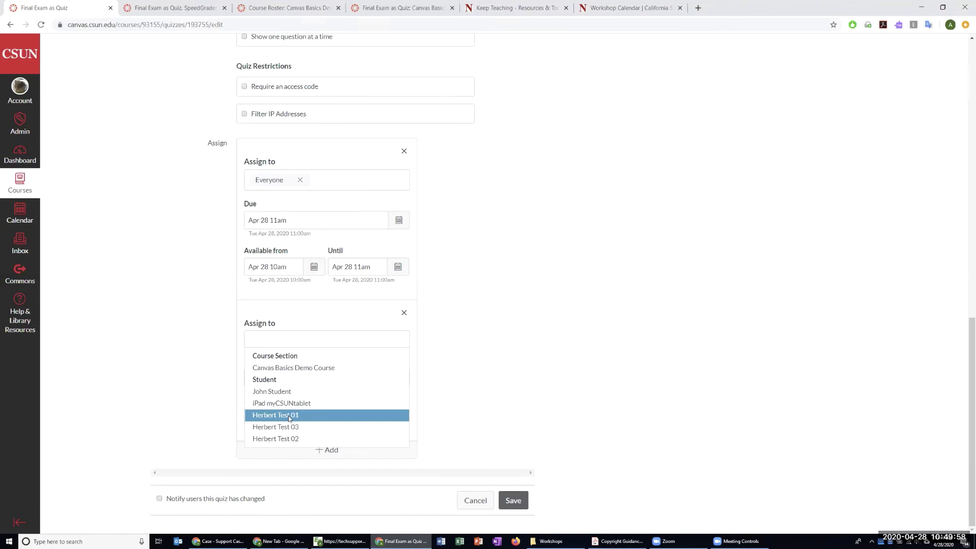
click(289, 415)
click(313, 347)
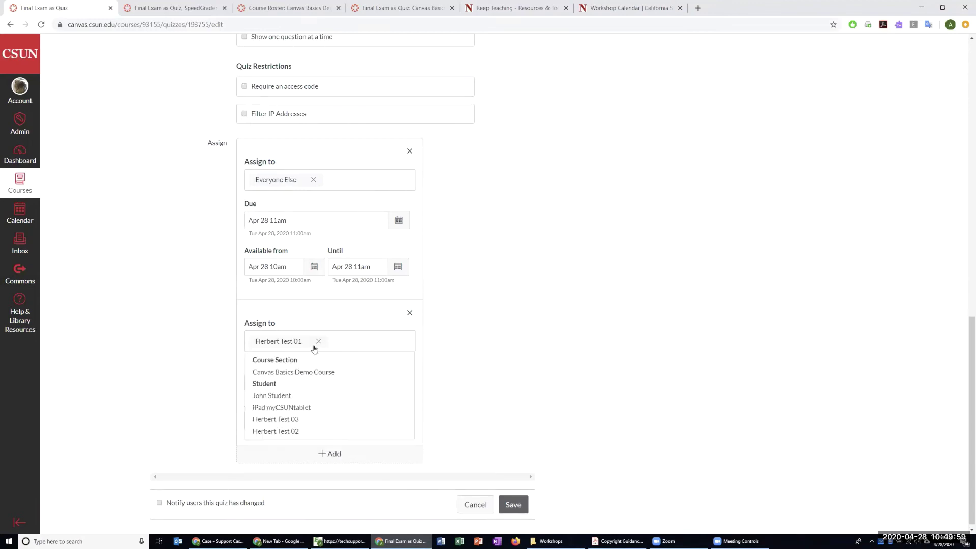
click(553, 364)
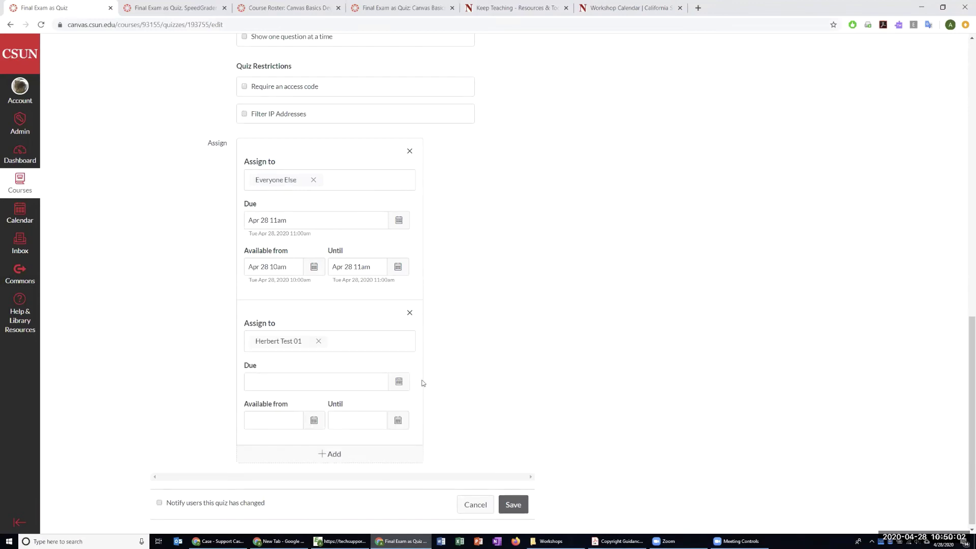
Make the quiz available to the Test 01 student from Apr 28 at 10:00 am.
click(284, 420)
click(311, 422)
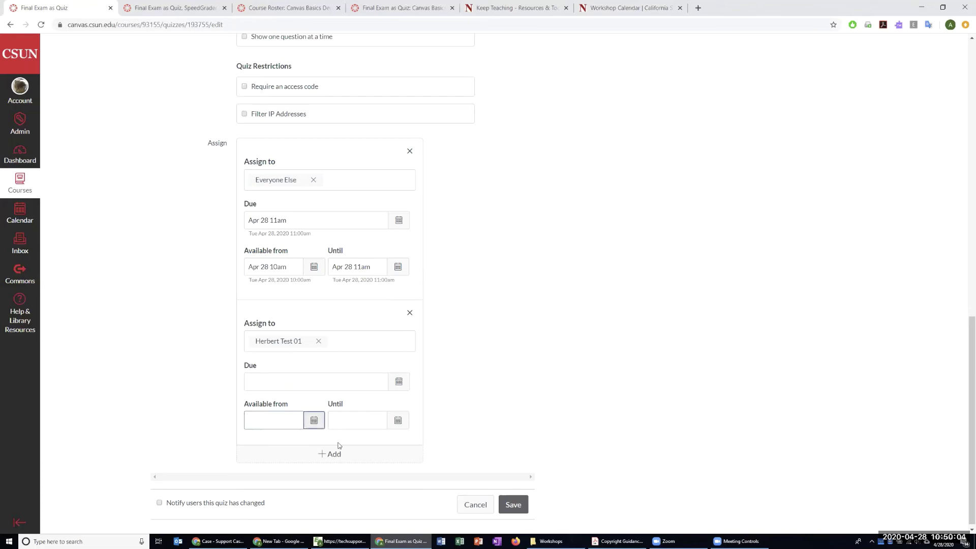
click(285, 384)
click(293, 402)
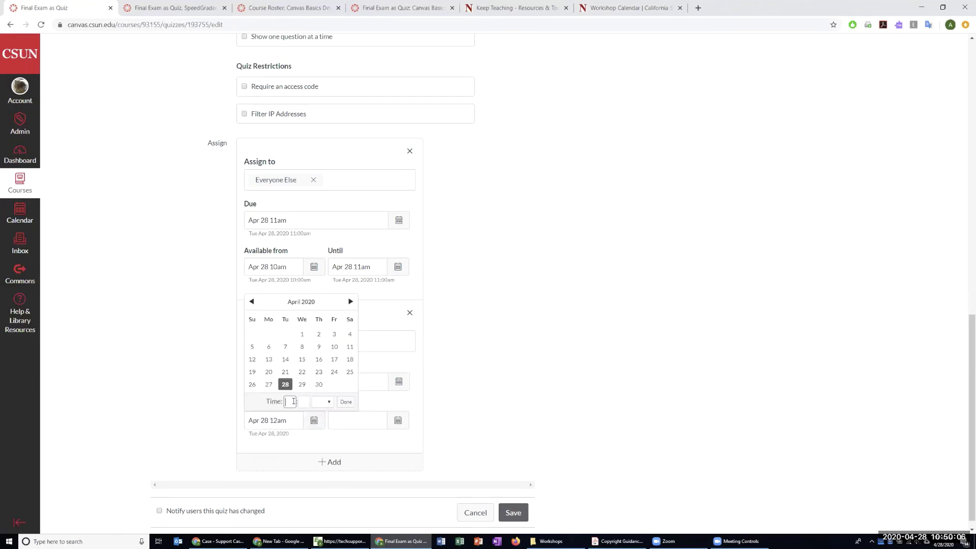
text(10)
click(305, 399)
text(00)
click(320, 403)
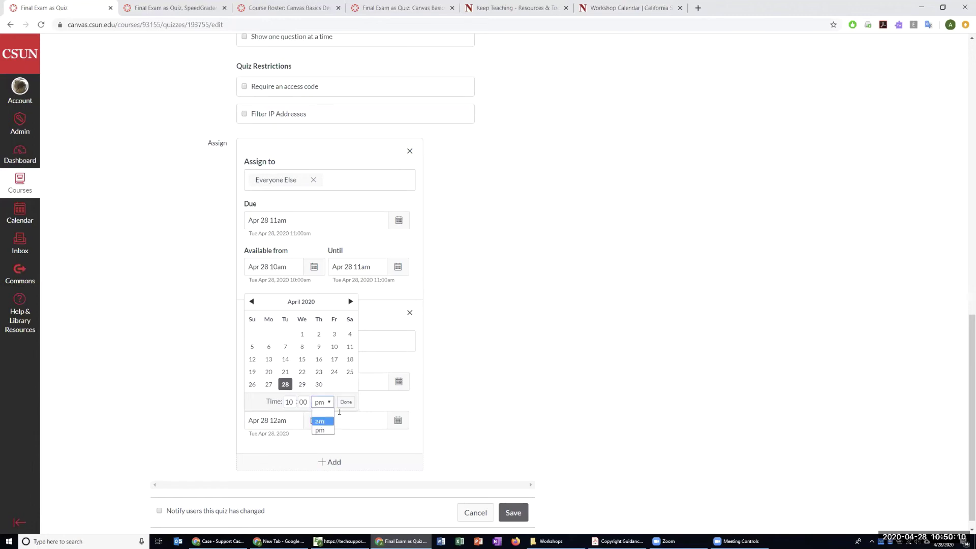
click(320, 423)
click(346, 402)
Set the end of the Test 01 student's availability to Apr 28 at 12:00 pm.
click(398, 421)
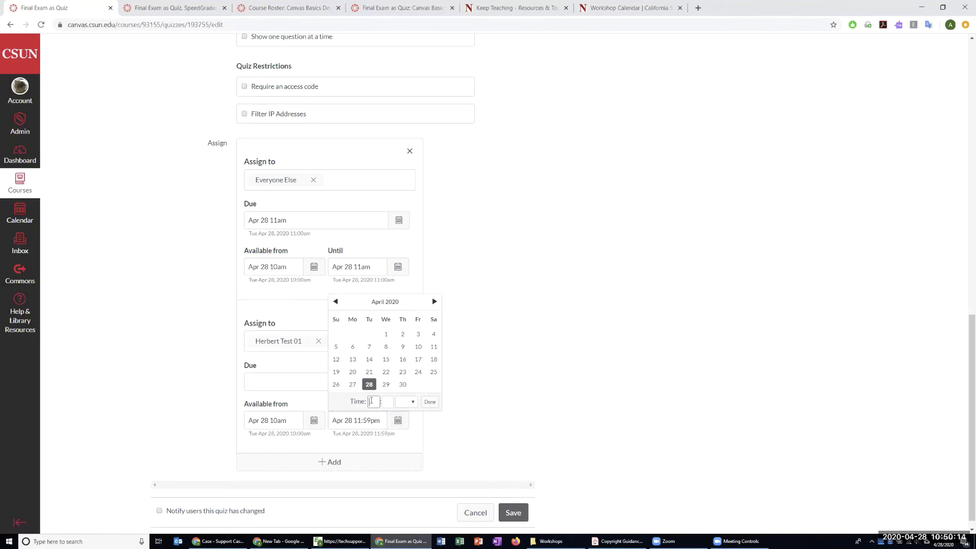
text(12)
click(387, 403)
text(00)
click(430, 402)
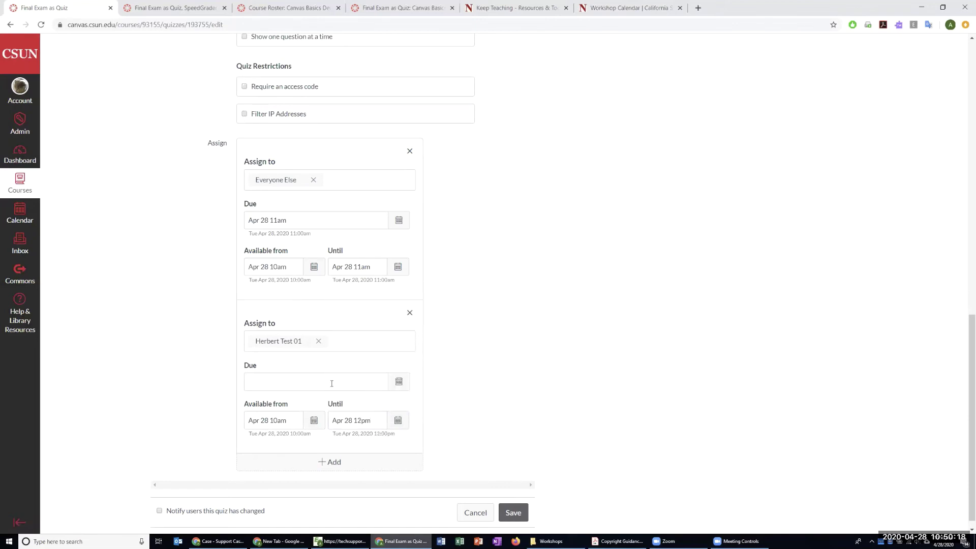
Copy the Test 01 student's availability end, Apr 28 12pm, into that student's due date.
triple_click(375, 420)
key(ctrl+c)
click(343, 381)
key(ctrl+v)
click(497, 388)
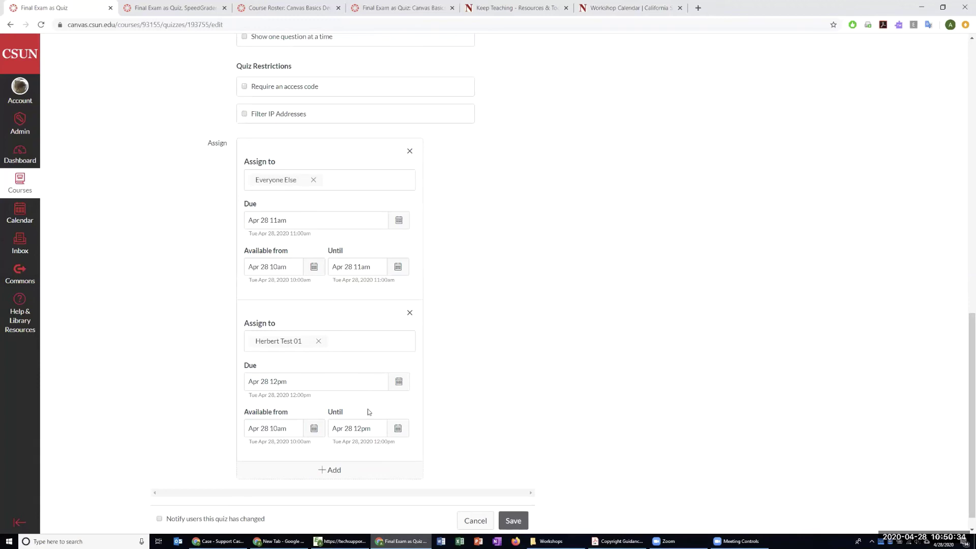
Add a third assignment block to the quiz and assign it to the Test 02 student.
scroll(480, 364, down, 1)
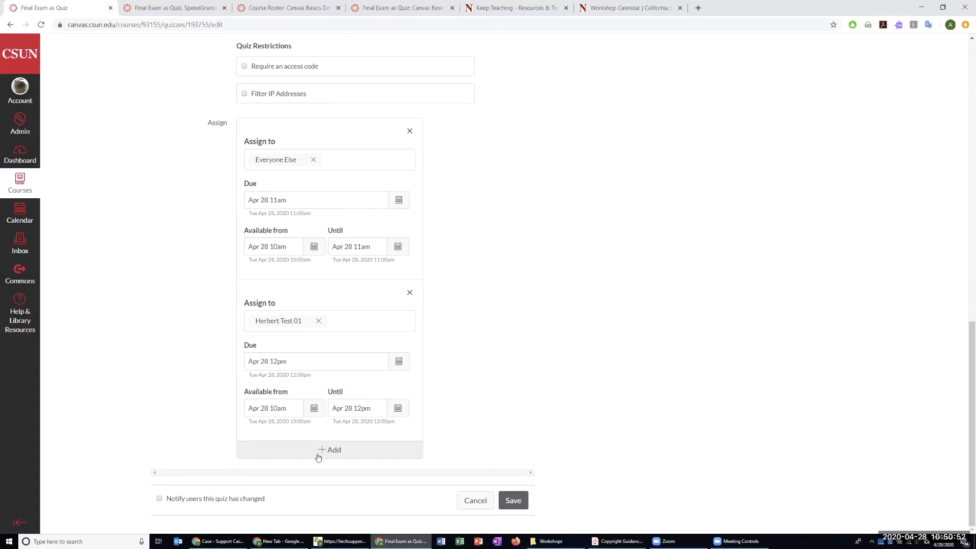
click(322, 450)
scroll(364, 421, down, 3)
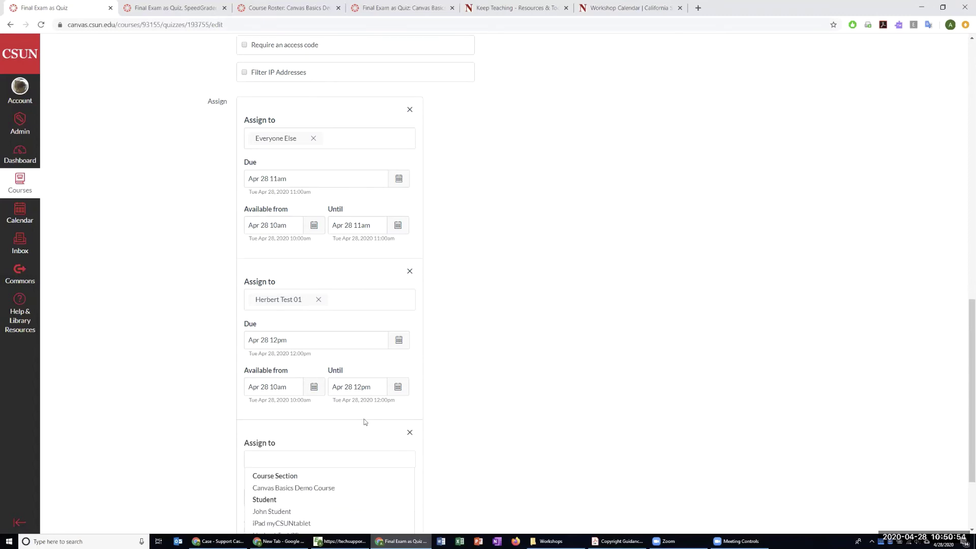
click(292, 428)
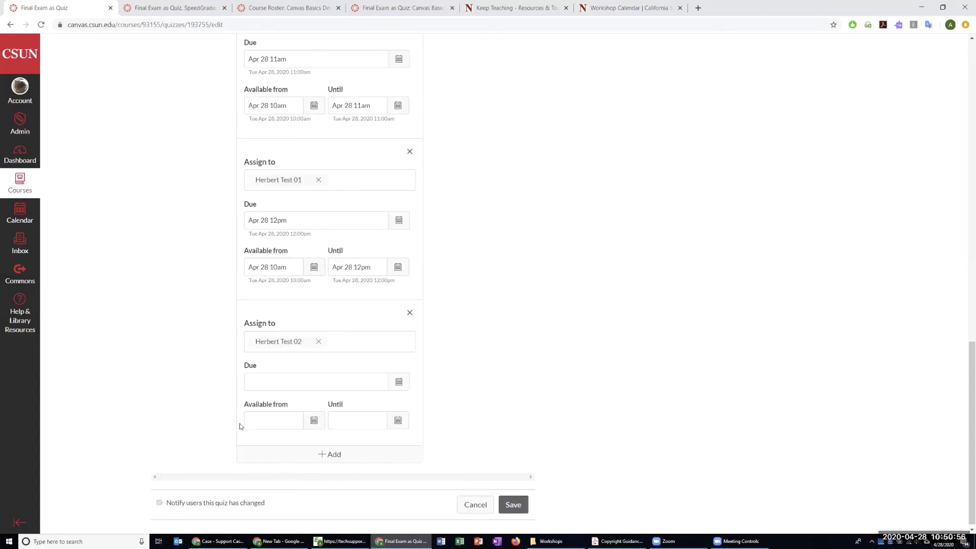
click(514, 372)
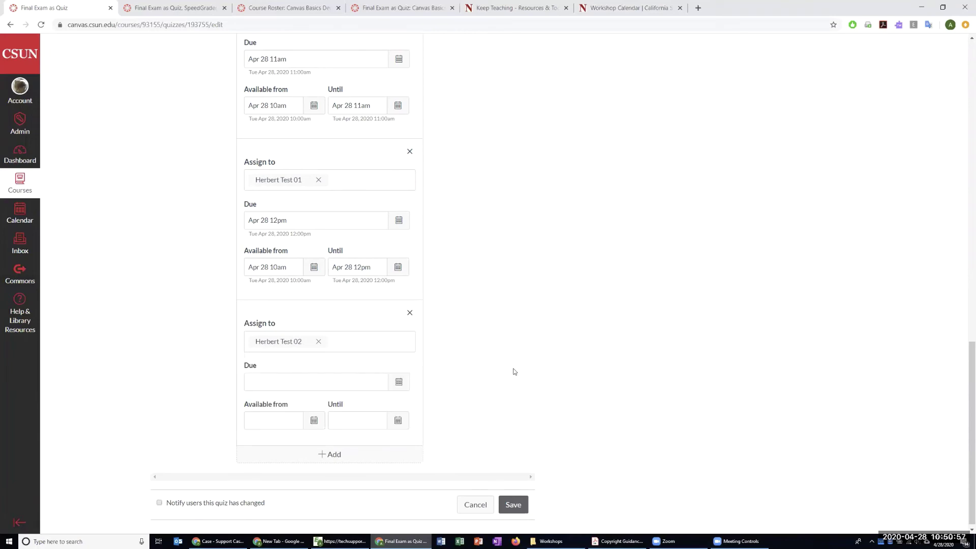
Make the quiz available to the Test 02 student from Apr 29 at 10:00 am.
click(313, 420)
click(302, 385)
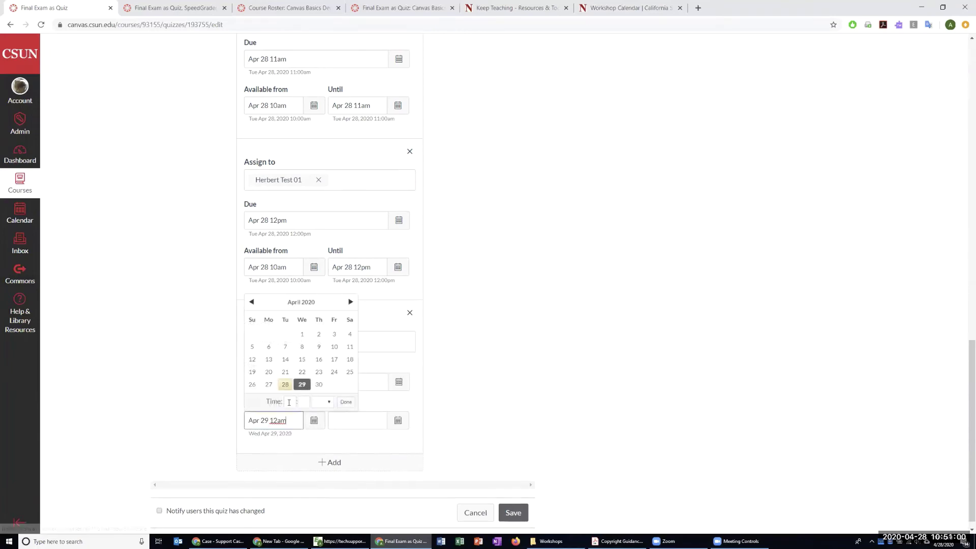
click(290, 402)
text(10)
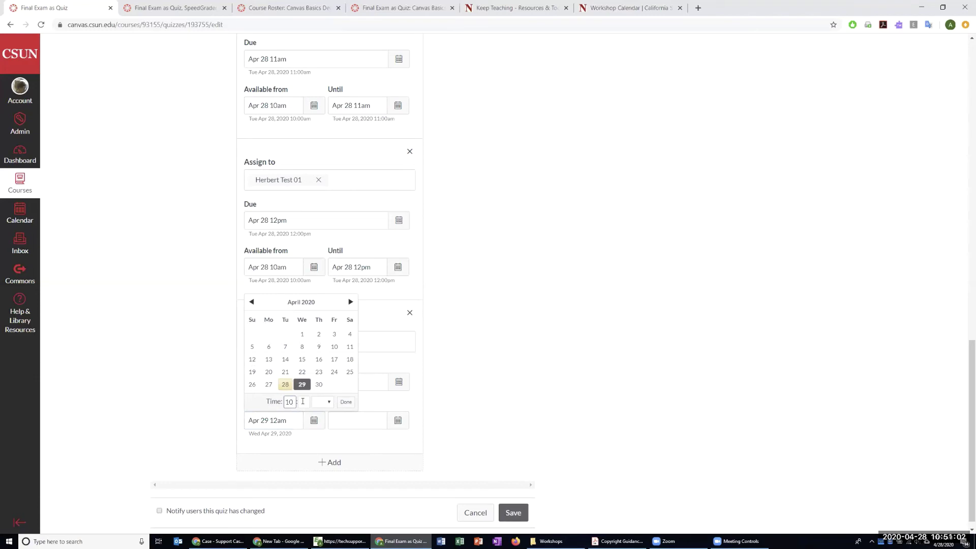
click(302, 402)
text(10)
key(BackSpace)
key(BackSpace)
key(BackSpace)
text(00)
click(321, 402)
click(323, 417)
click(345, 402)
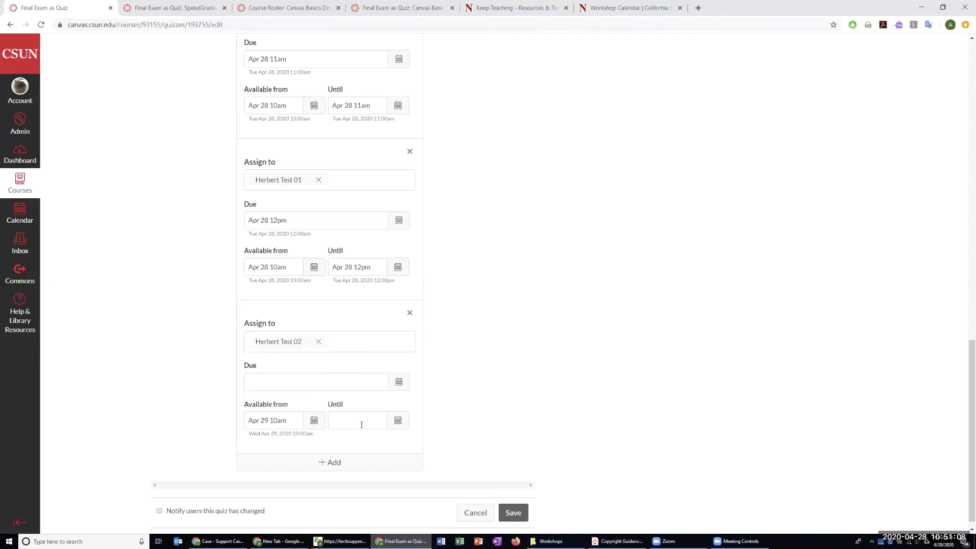
Set the end of the Test 02 student's availability to Apr 29 at 11:00 am.
click(360, 423)
click(392, 422)
click(385, 385)
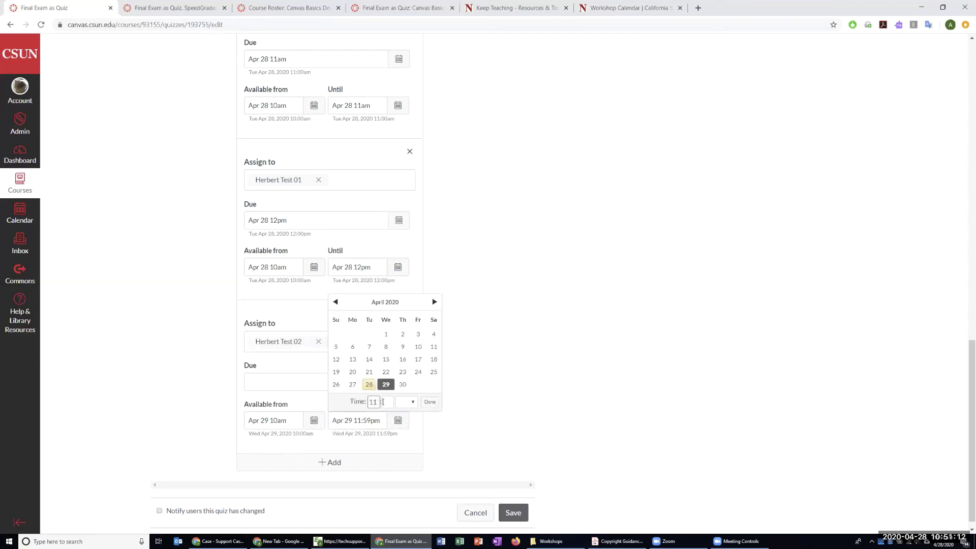
click(384, 403)
text(00)
click(405, 402)
click(404, 412)
click(427, 402)
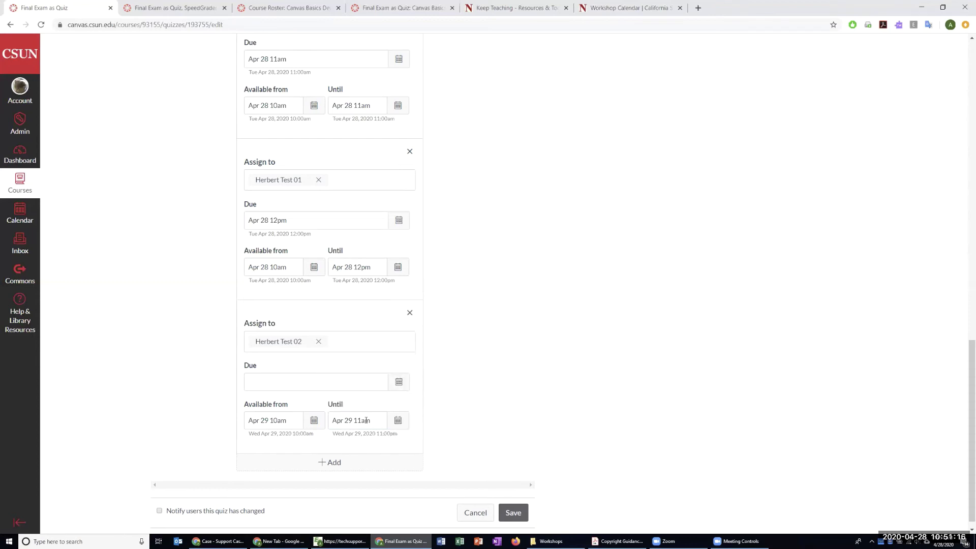
Copy the Test 02 student's availability end, Apr 29 11am, into that student's due date.
drag(371, 421, 328, 421)
key(ctrl+c)
click(297, 379)
key(ctrl+v)
click(510, 382)
Review the due and availability dates in the assignment blocks for everyone else and the two individual students.
scroll(506, 381, up, 2)
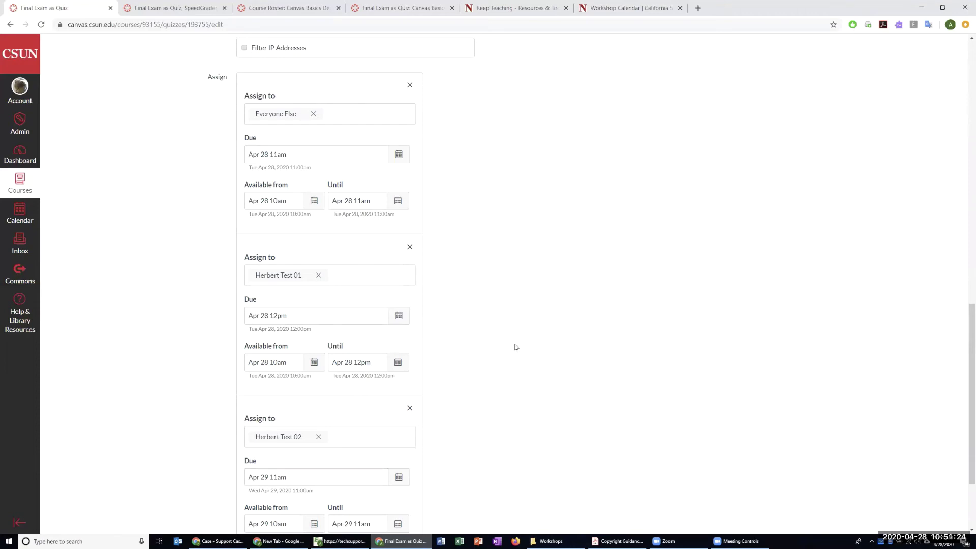
scroll(455, 346, down, 3)
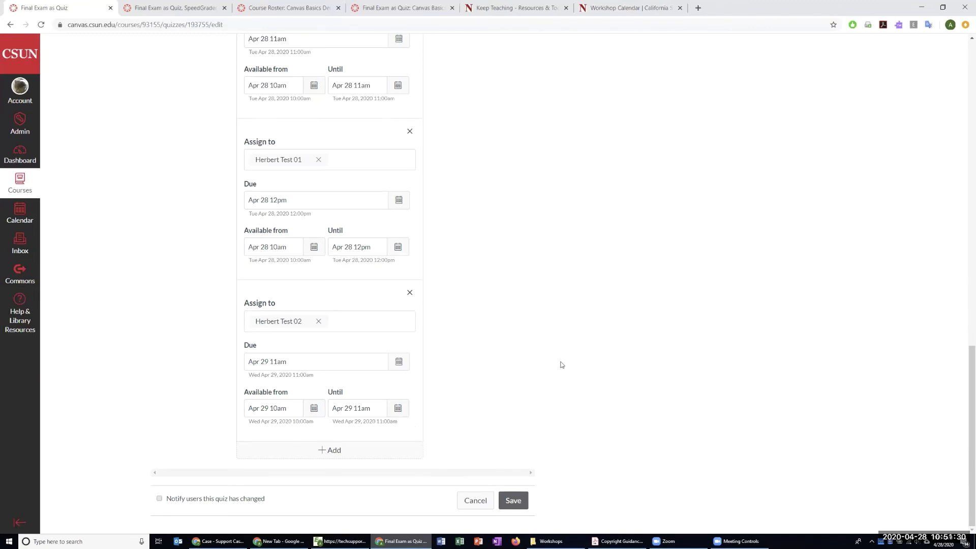
scroll(561, 366, up, 4)
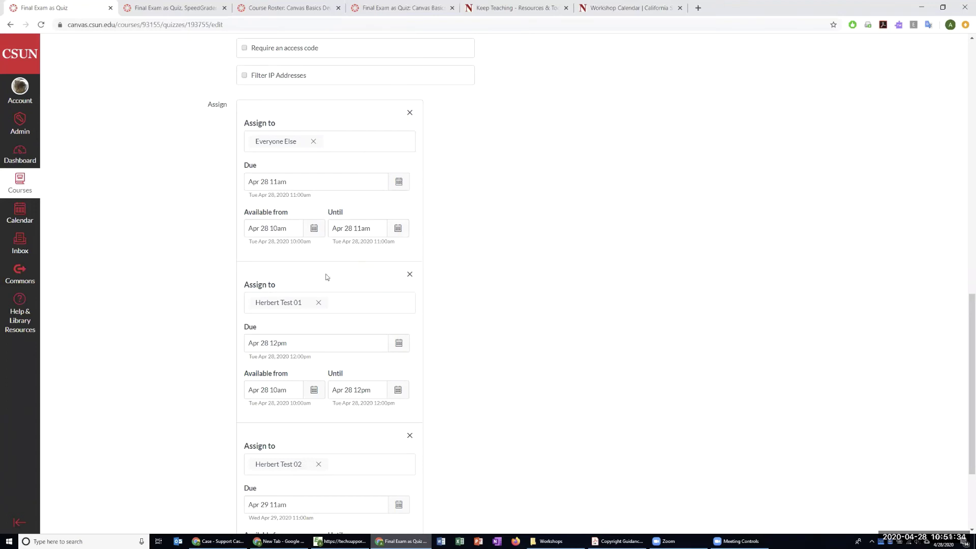
scroll(327, 277, up, 2)
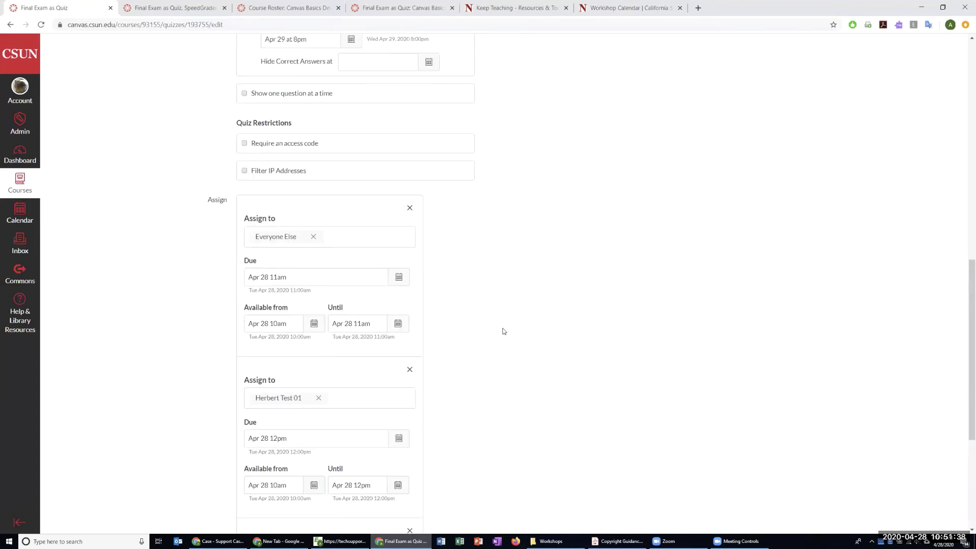
scroll(501, 333, down, 5)
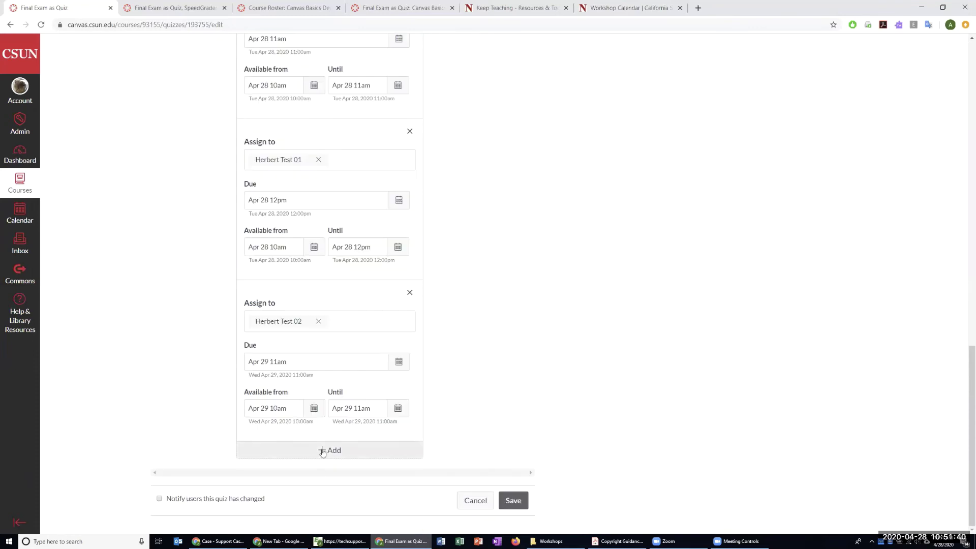
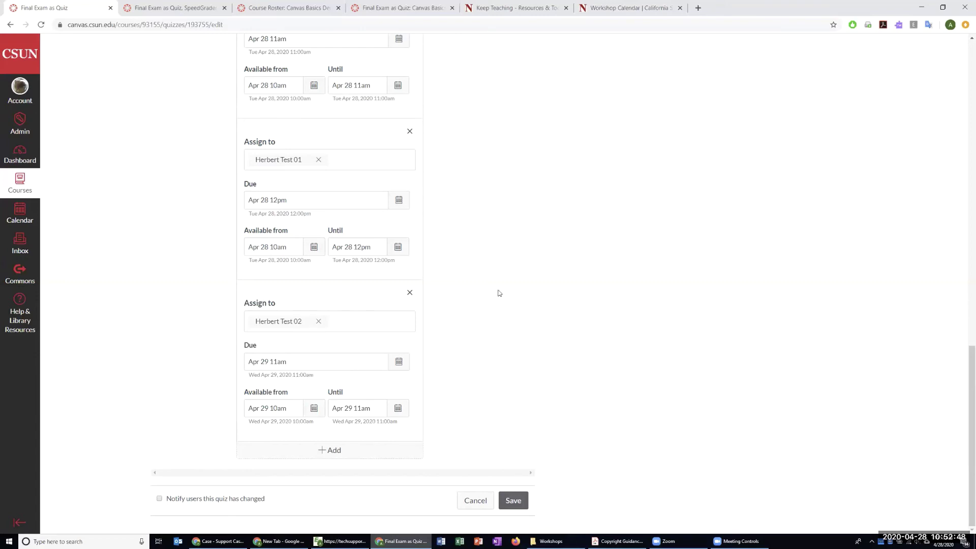
scroll(563, 330, up, 3)
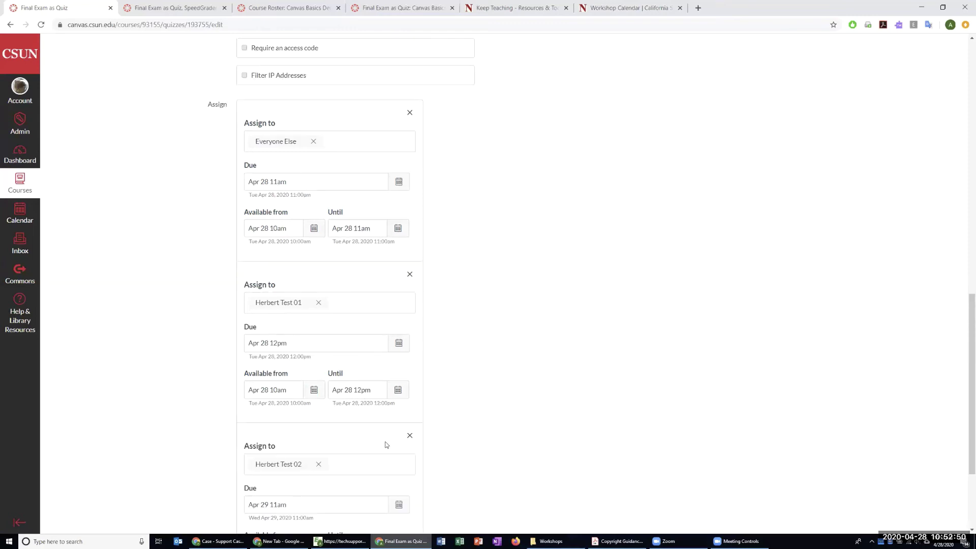
scroll(542, 397, down, 3)
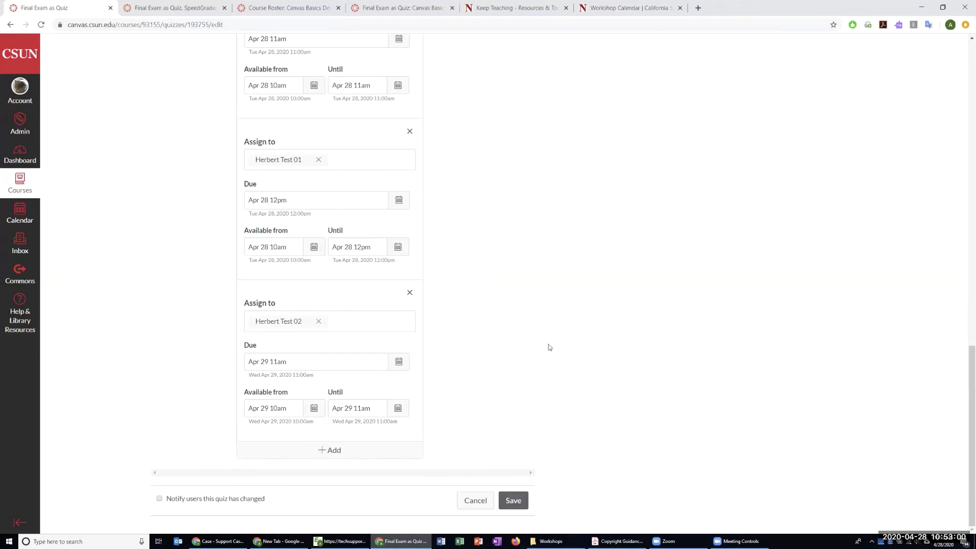
scroll(560, 359, up, 2)
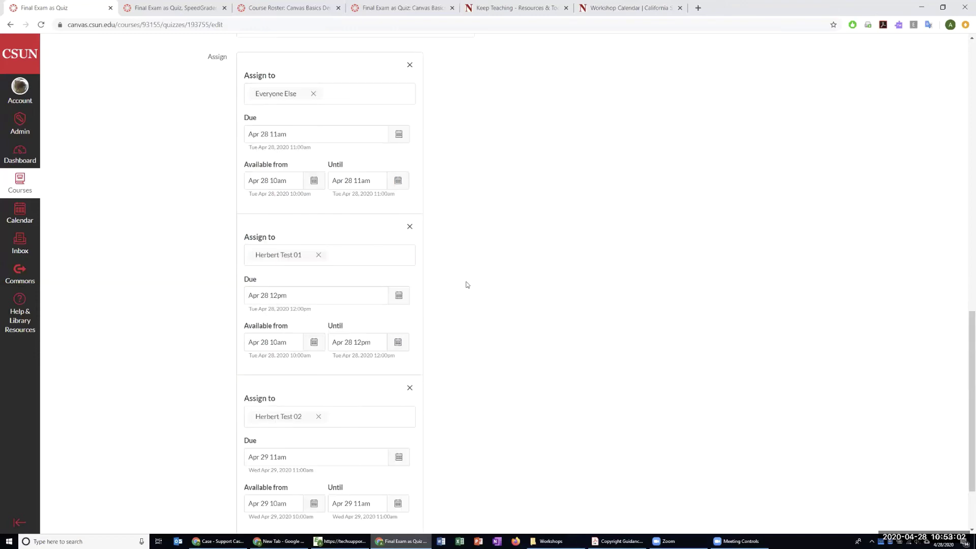
scroll(543, 390, down, 2)
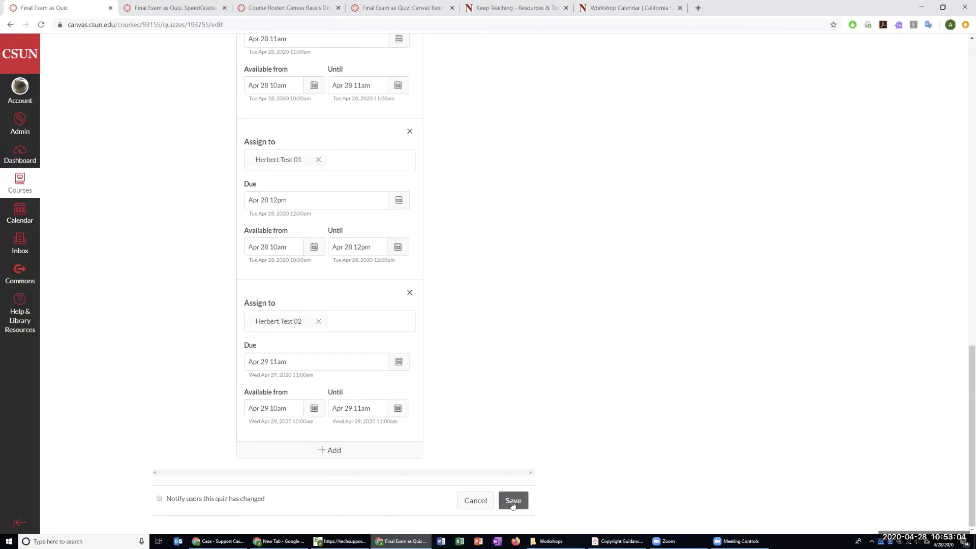
Save the edited quiz and check the table of due and availability dates on its page.
click(508, 500)
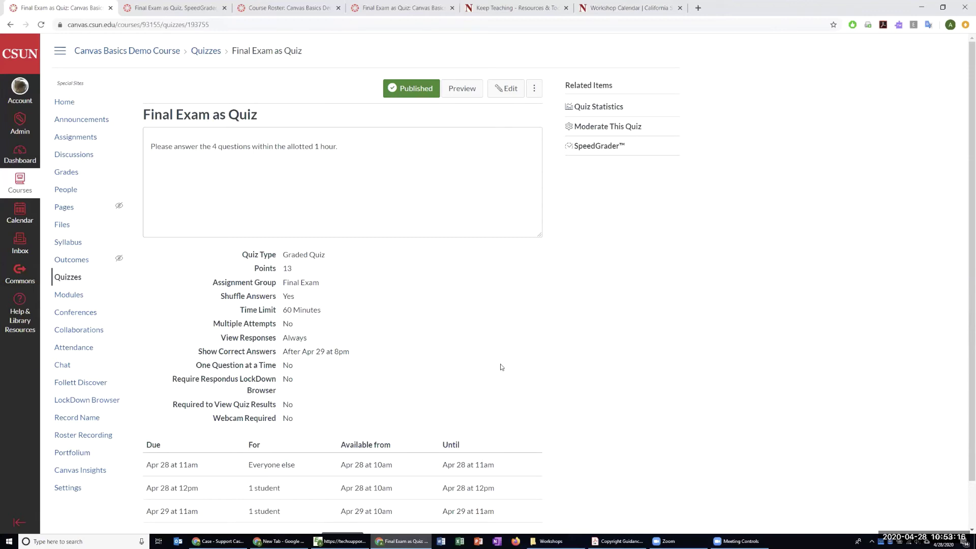
scroll(502, 367, down, 1)
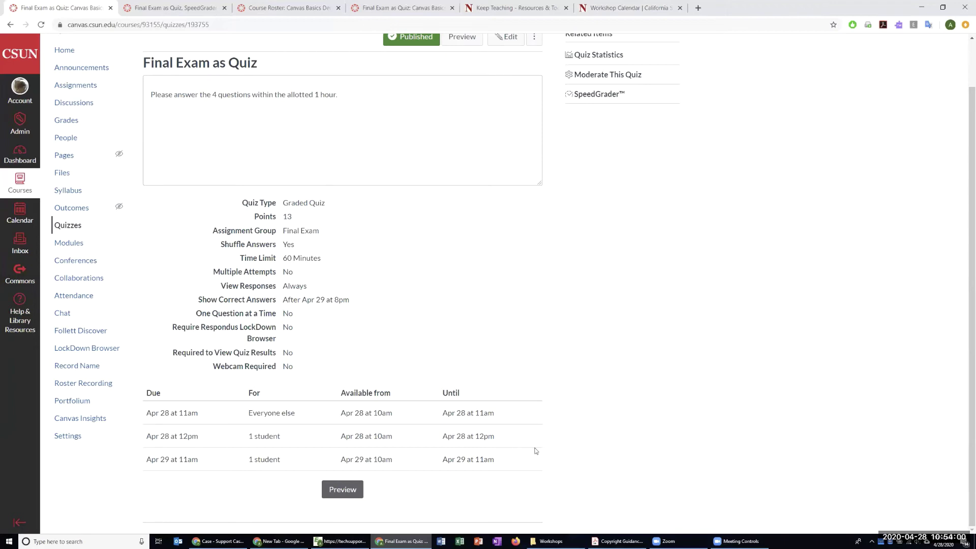
scroll(536, 451, up, 1)
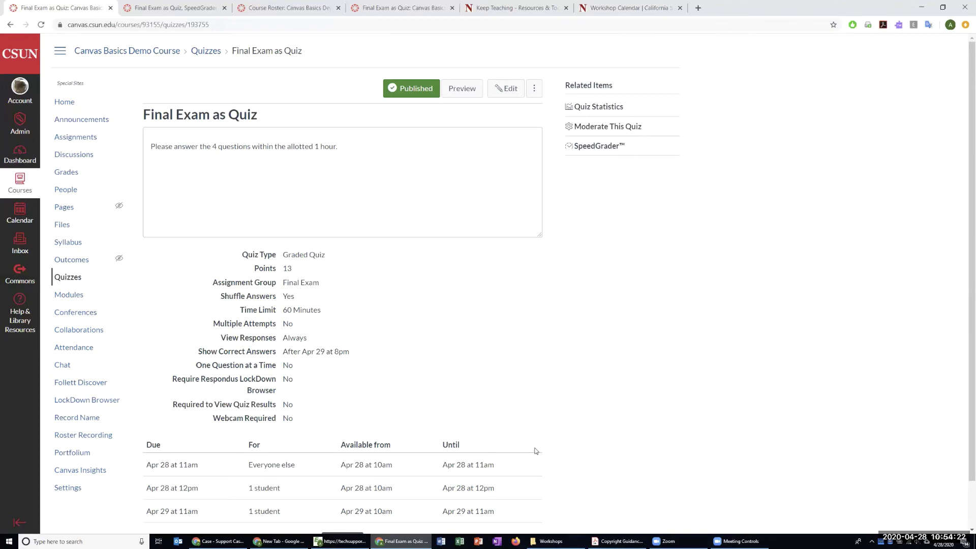
scroll(535, 451, down, 1)
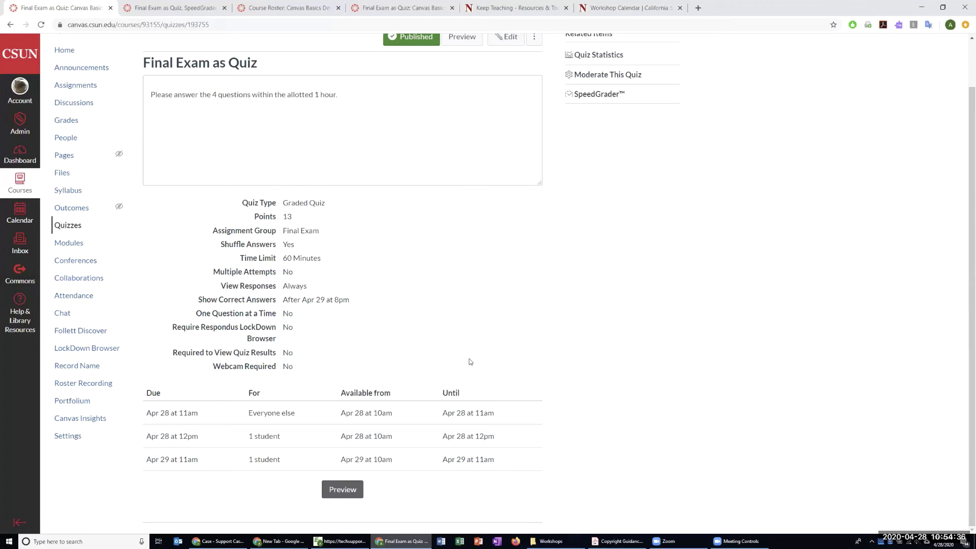
scroll(488, 381, up, 1)
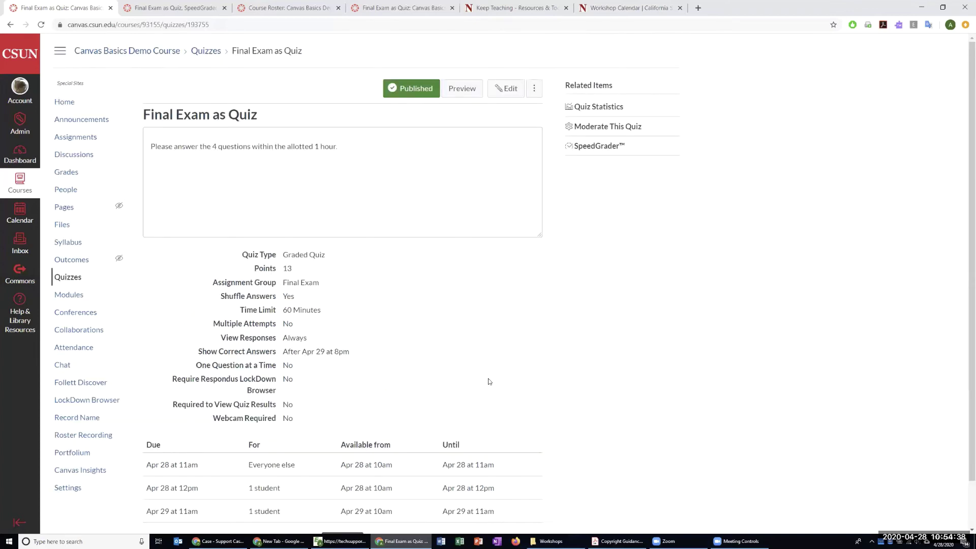
scroll(488, 381, down, 1)
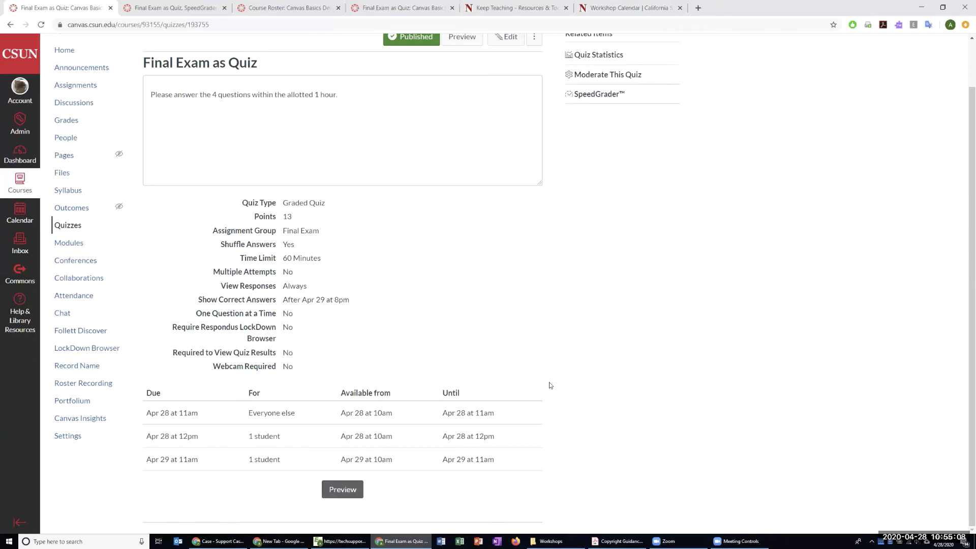
scroll(599, 166, up, 1)
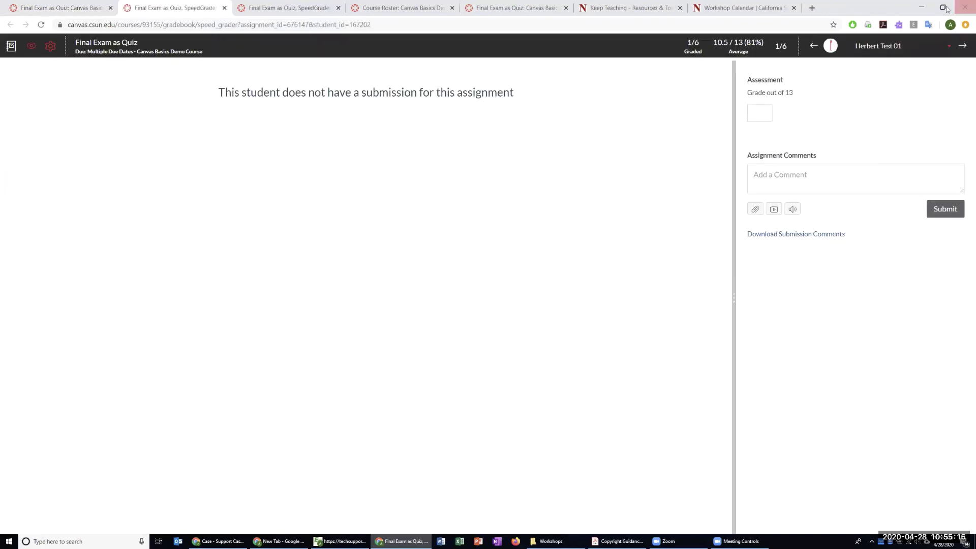
Display Test Student's submission for Final Exam as Quiz in SpeedGrader and go to the fudge points below the last question.
click(891, 46)
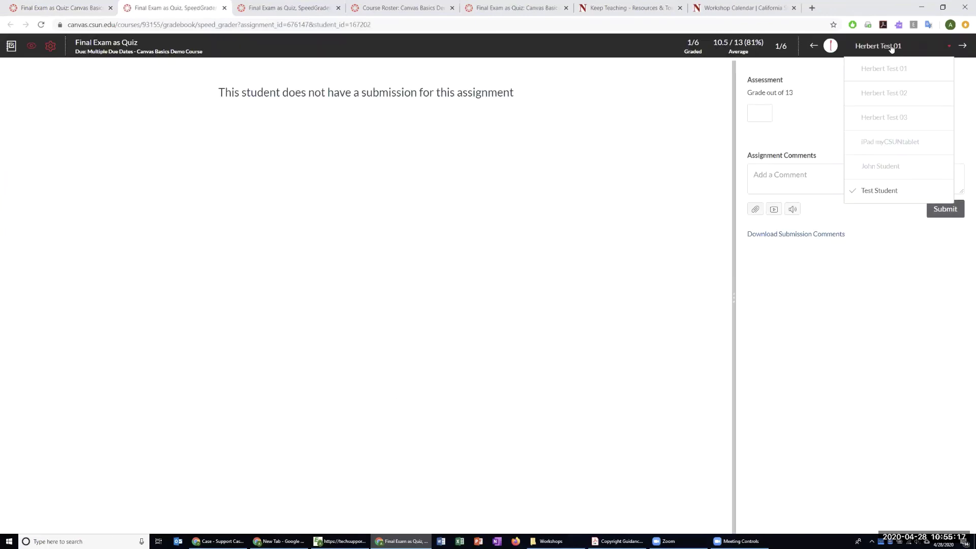
click(875, 189)
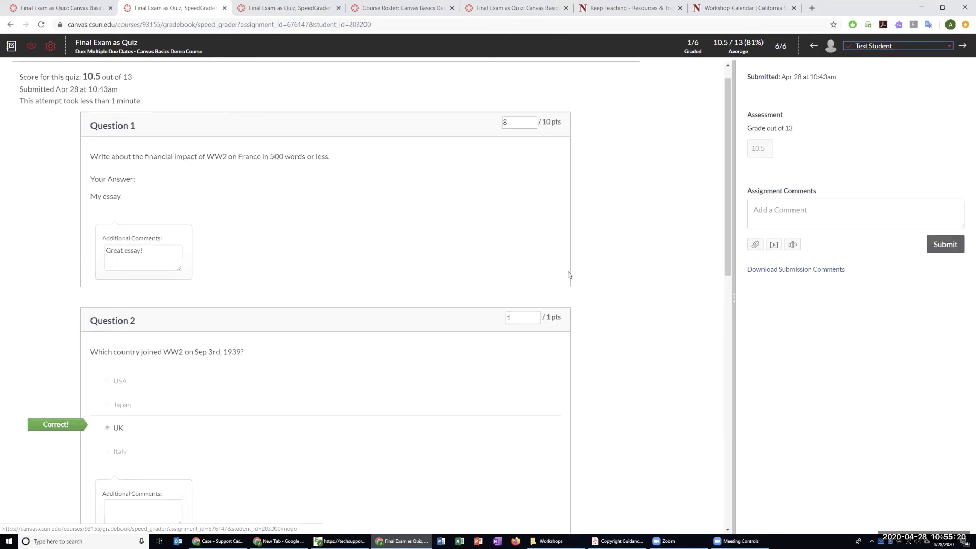
scroll(569, 275, down, 10)
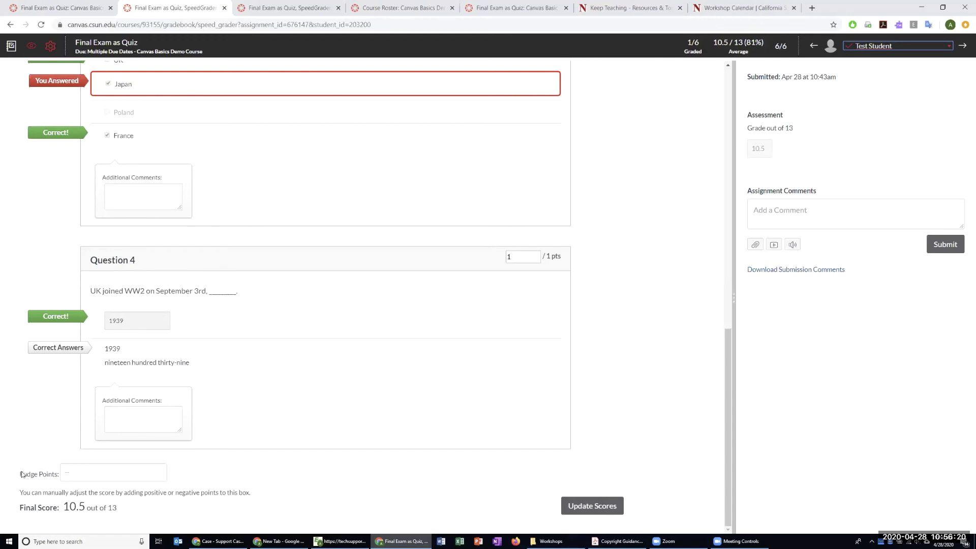
Give Test Student 1 fudge point on the quiz and update the scores.
drag(20, 476, 58, 478)
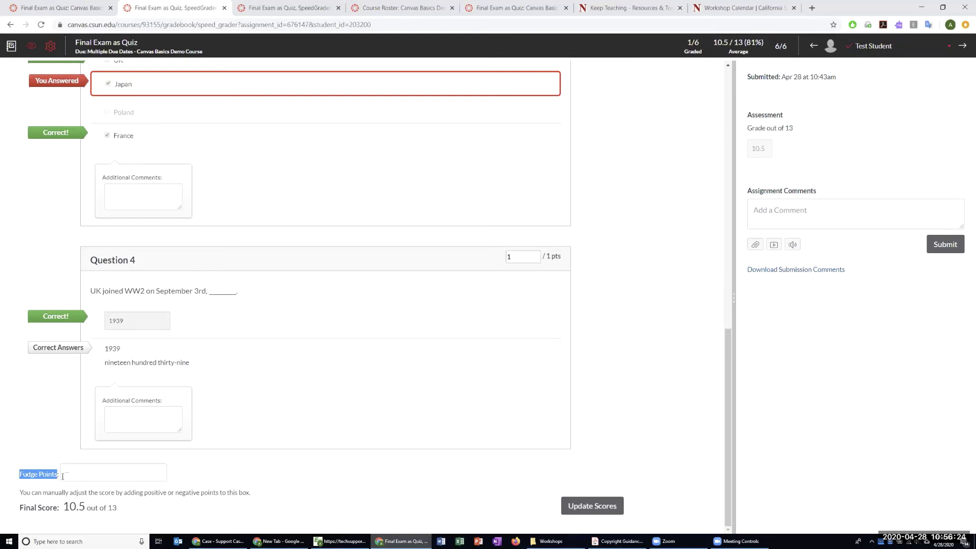
click(111, 472)
scroll(307, 487, up, 2)
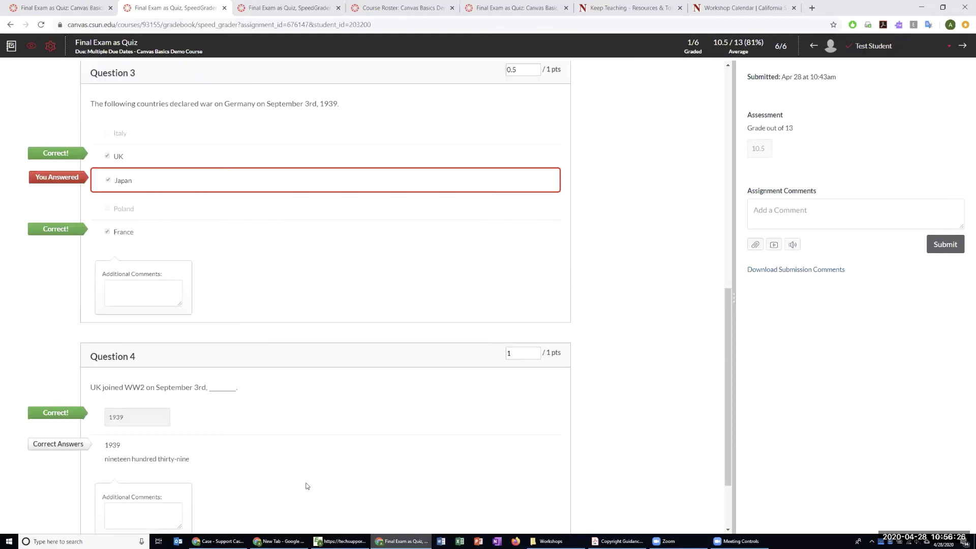
scroll(307, 487, up, 10)
scroll(306, 486, down, 15)
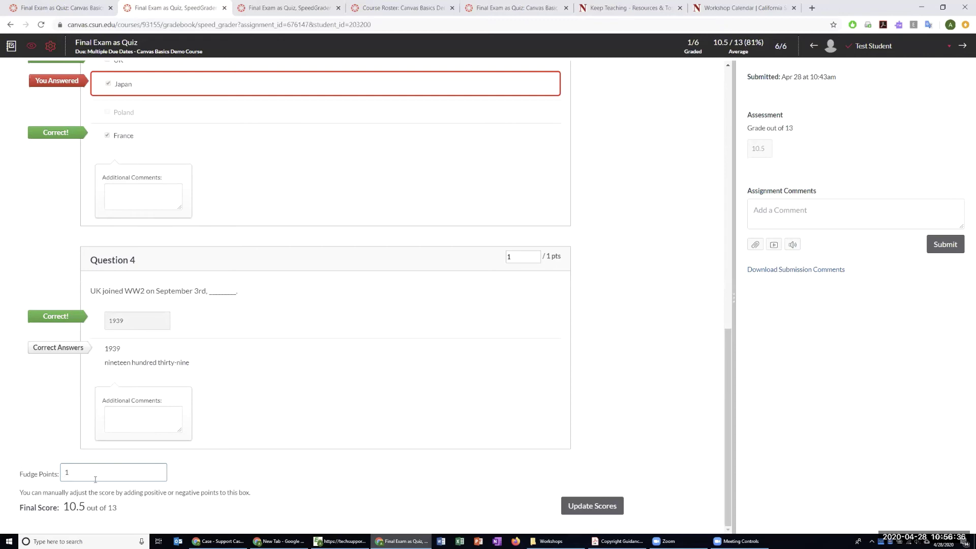
click(591, 510)
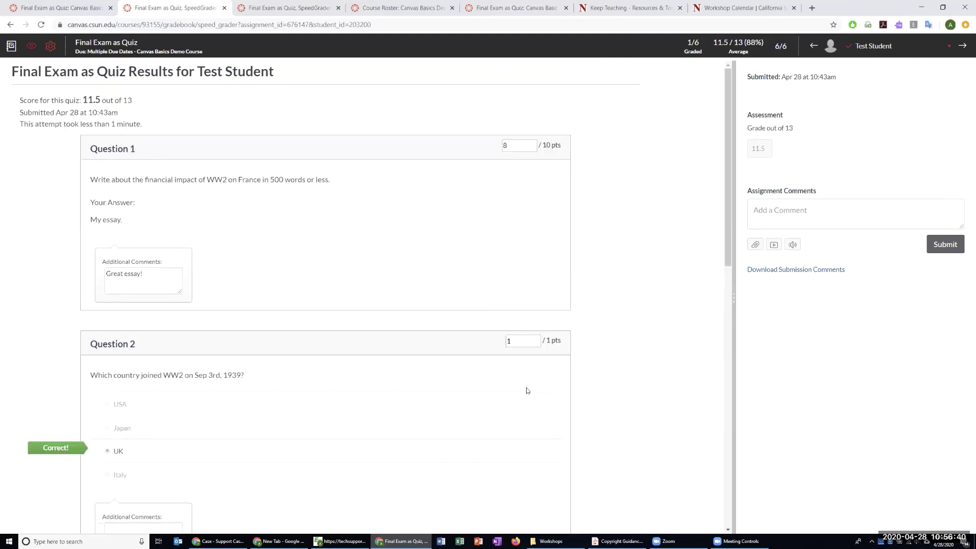
Check the fudge points, the final score and the points given for Question 2 in Test Student's results.
scroll(527, 391, down, 12)
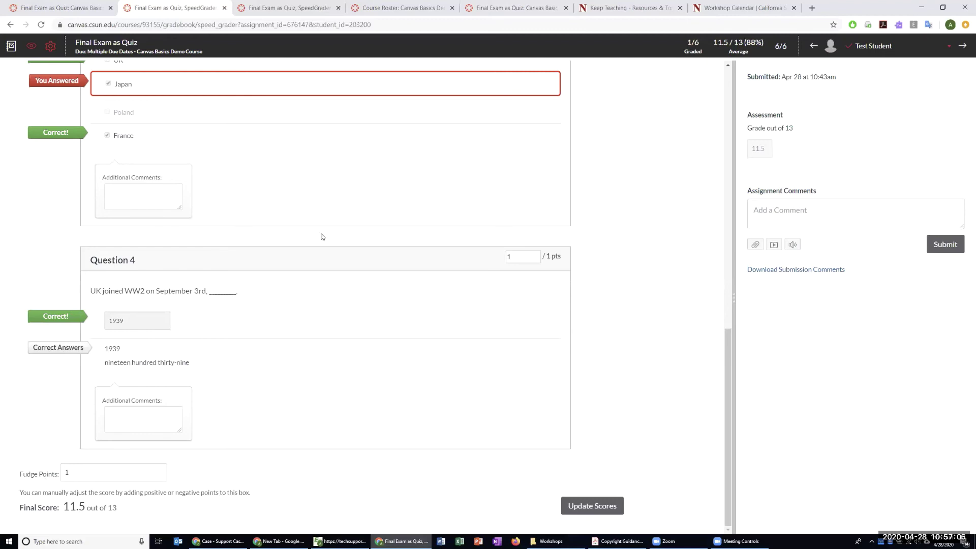
scroll(321, 237, up, 10)
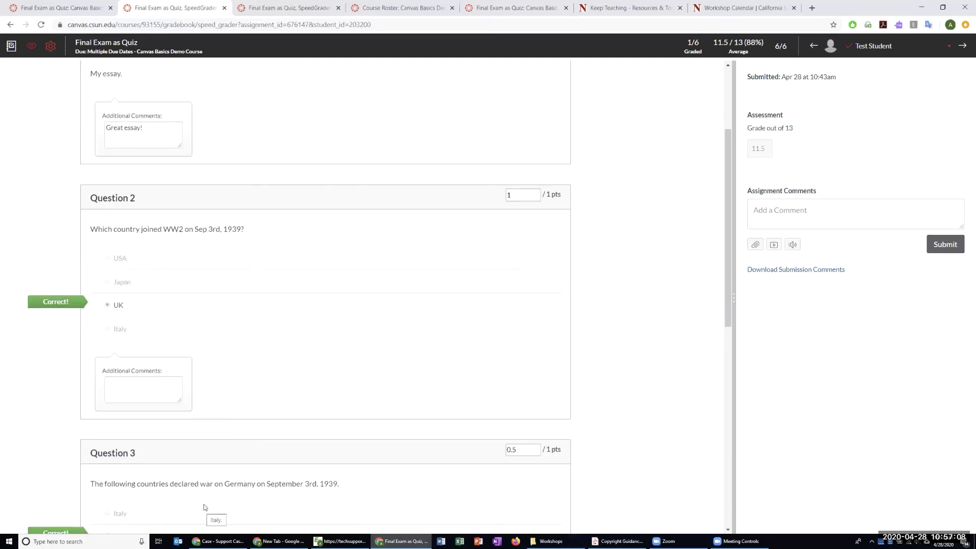
scroll(206, 503, down, 10)
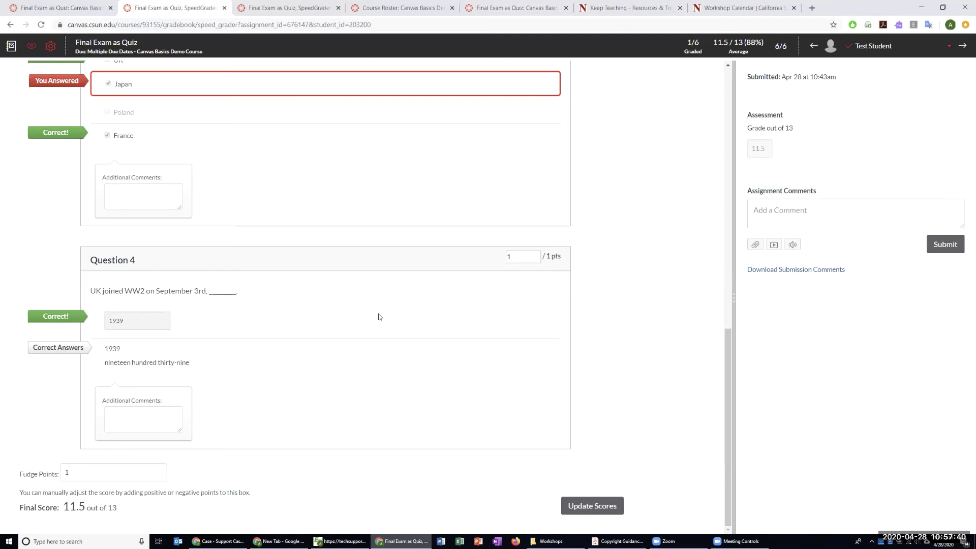
scroll(378, 316, up, 6)
scroll(379, 317, up, 5)
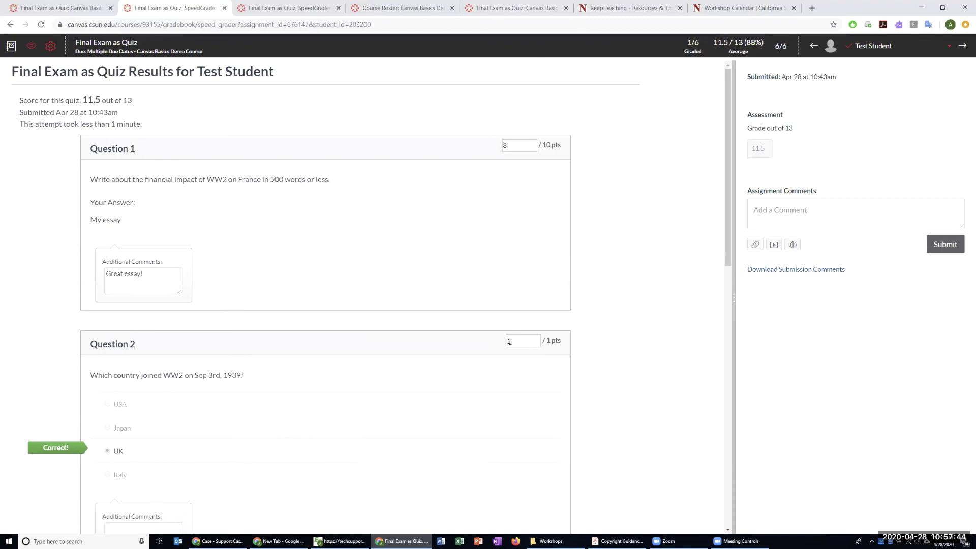
drag(511, 341, 487, 343)
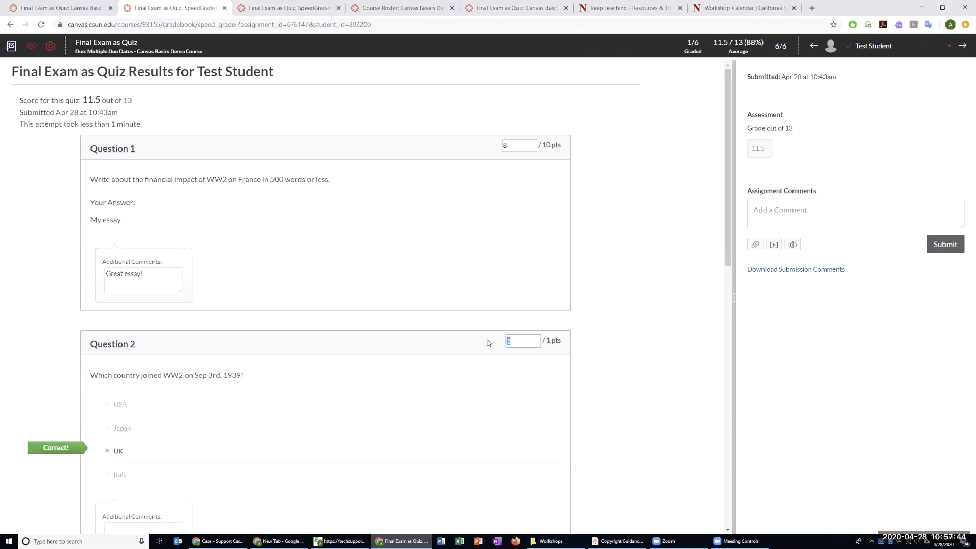
click(461, 342)
drag(516, 341, 535, 341)
click(633, 359)
Review Test Student's answers to all four questions, including the essay answer in Question 1.
scroll(629, 380, down, 10)
scroll(625, 380, down, 1)
scroll(625, 381, up, 11)
scroll(508, 425, down, 5)
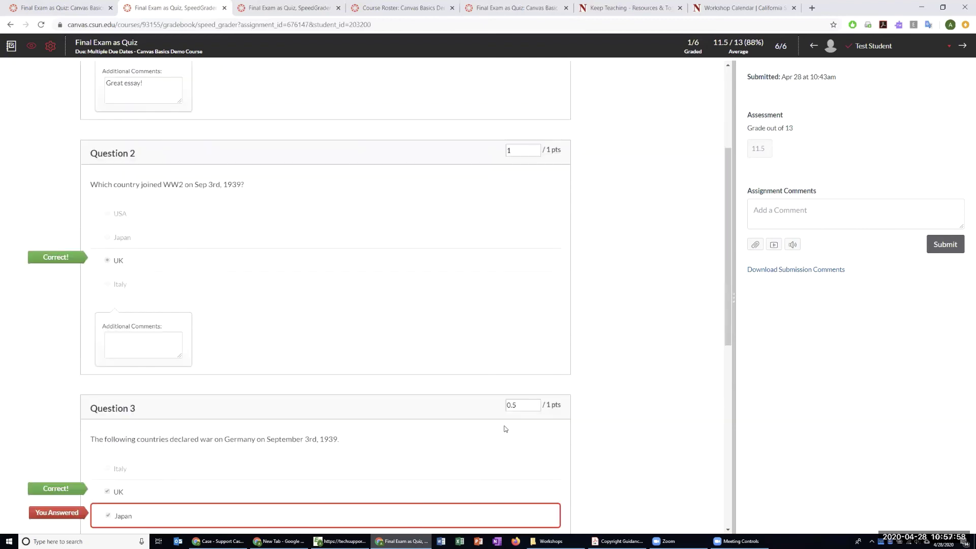
scroll(457, 430, up, 5)
drag(136, 226, 89, 198)
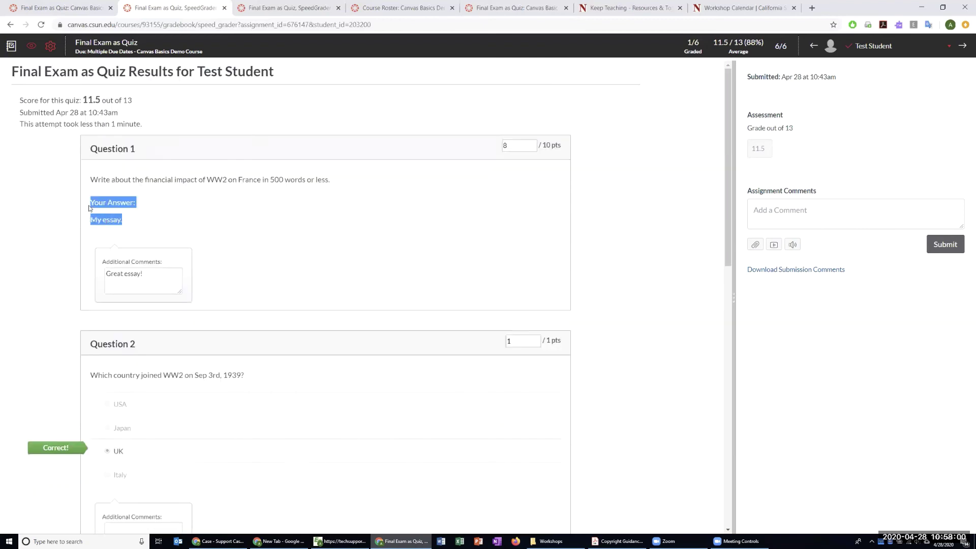
click(86, 191)
scroll(471, 433, down, 12)
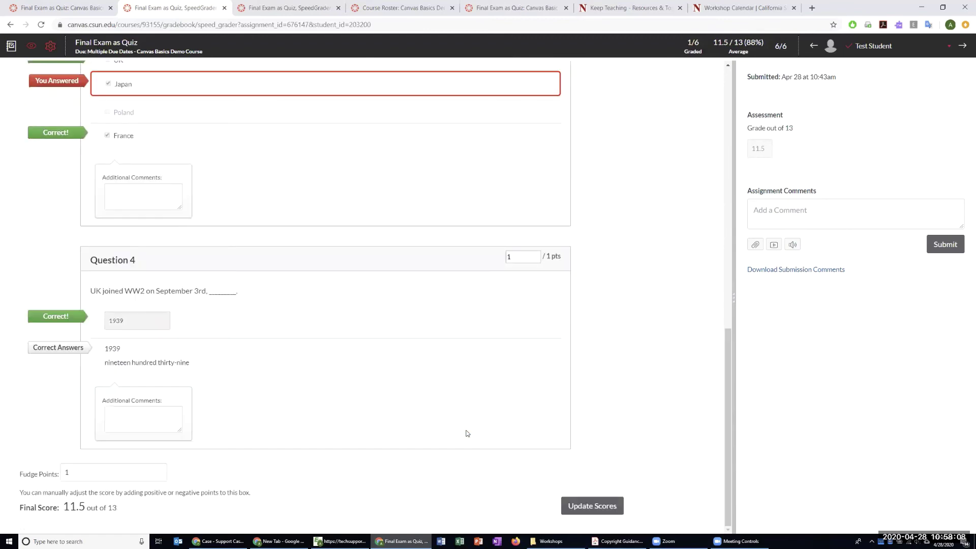
scroll(467, 433, up, 12)
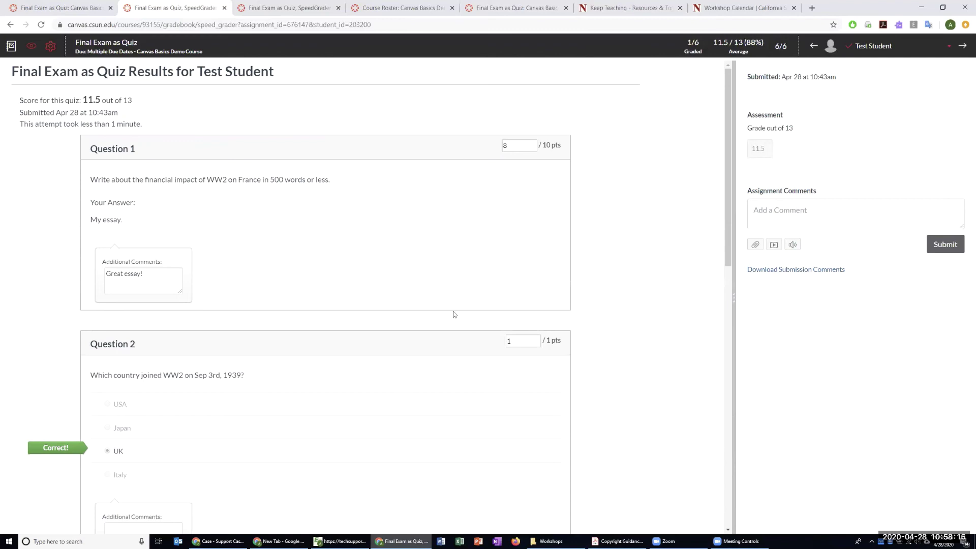
scroll(452, 313, down, 8)
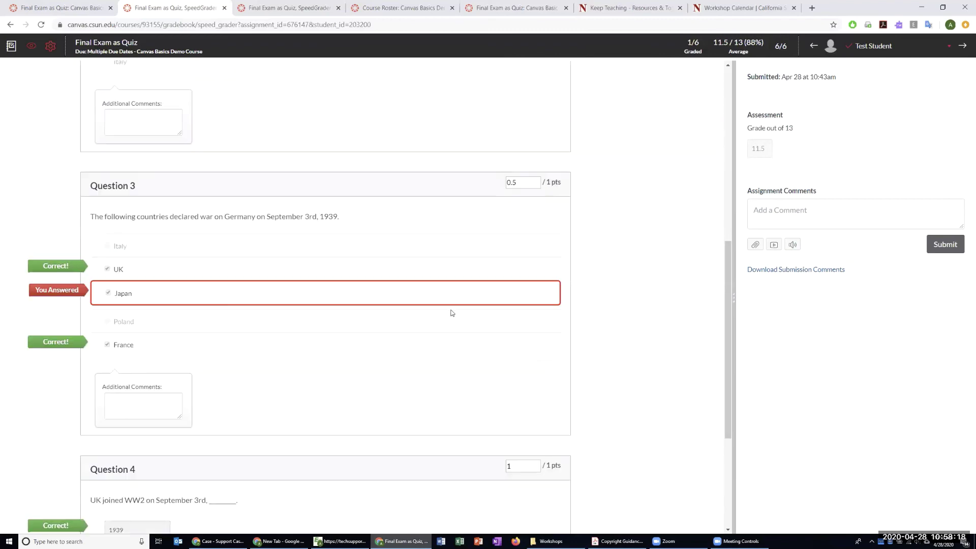
scroll(453, 314, down, 4)
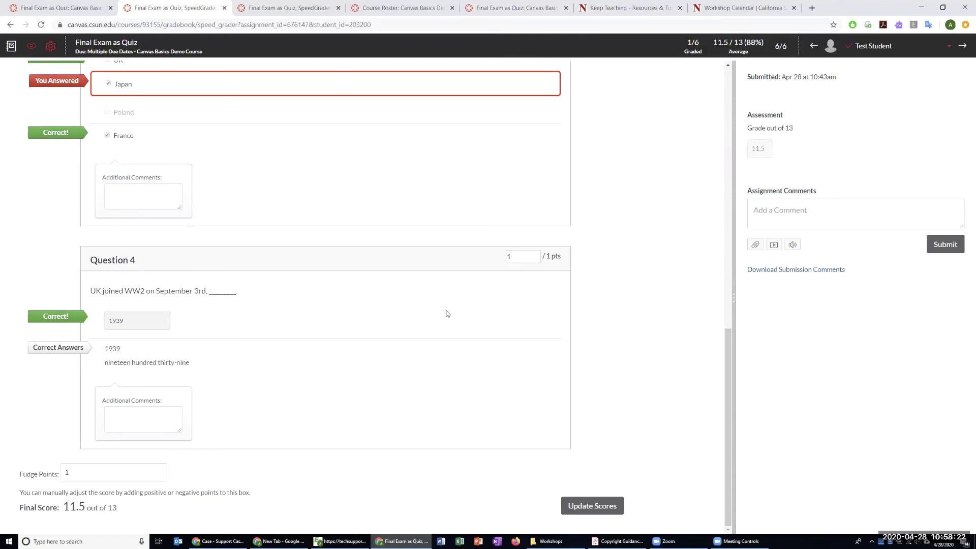
Examine the blank, the accepted correct answers and the awarded points of Question 4, and return to the start of the results.
drag(191, 363, 108, 349)
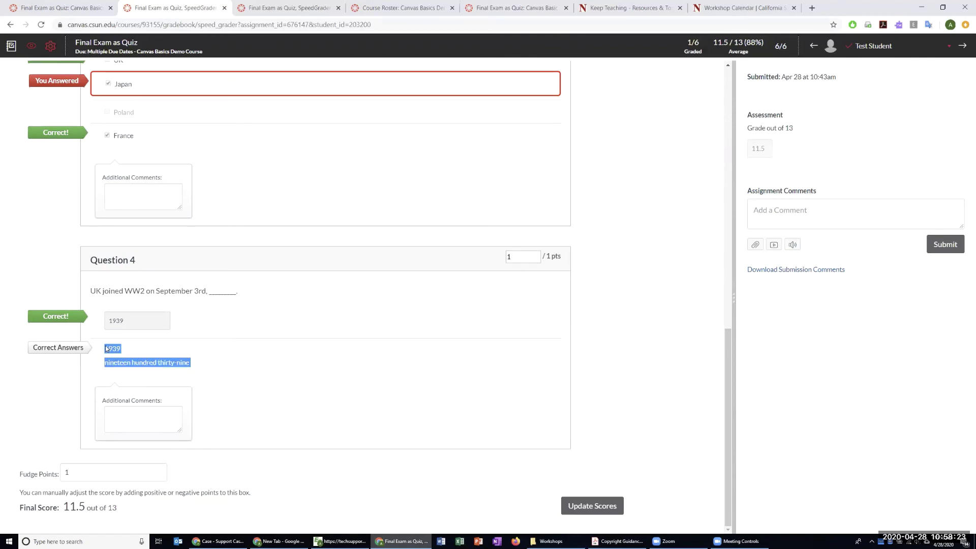
click(166, 365)
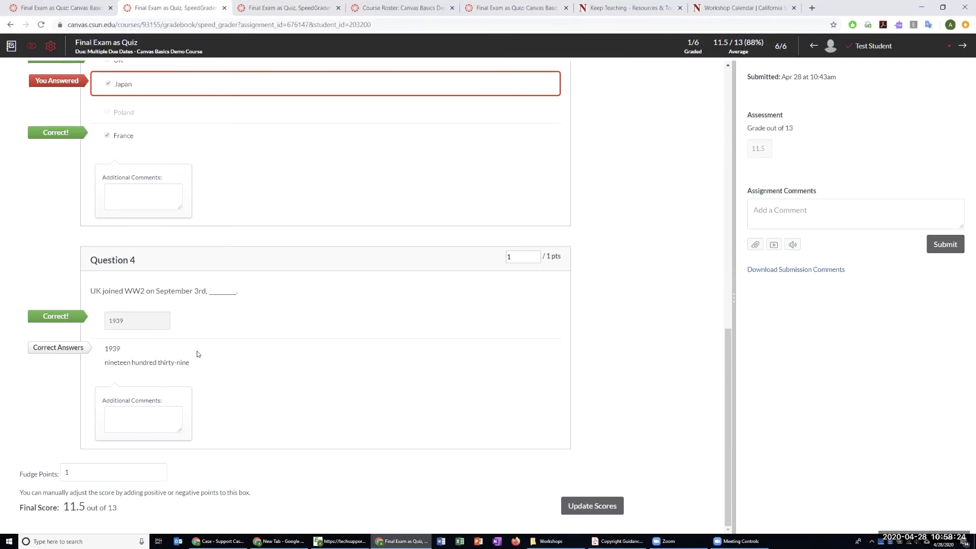
drag(197, 290, 239, 294)
click(206, 307)
mouse_move(109, 352)
double_click(112, 349)
click(156, 355)
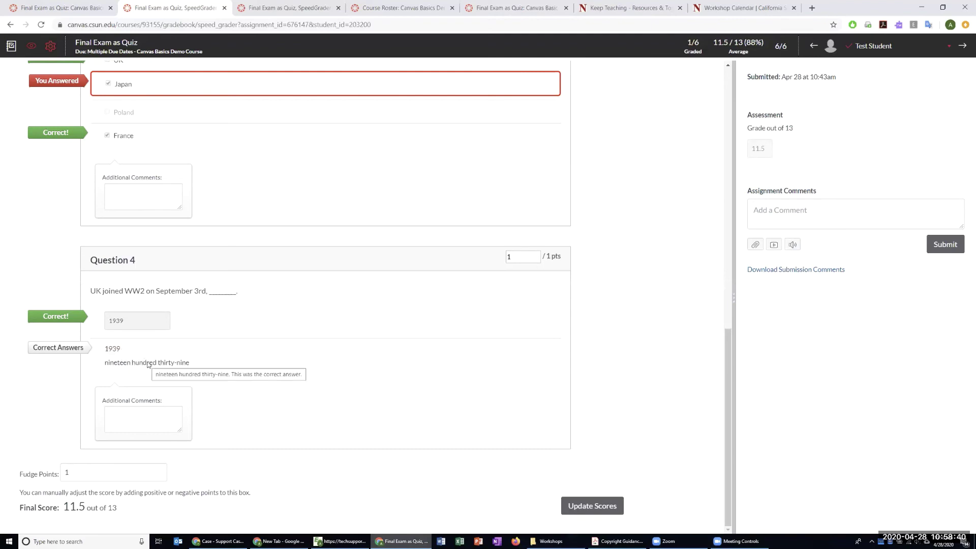
drag(513, 256, 460, 253)
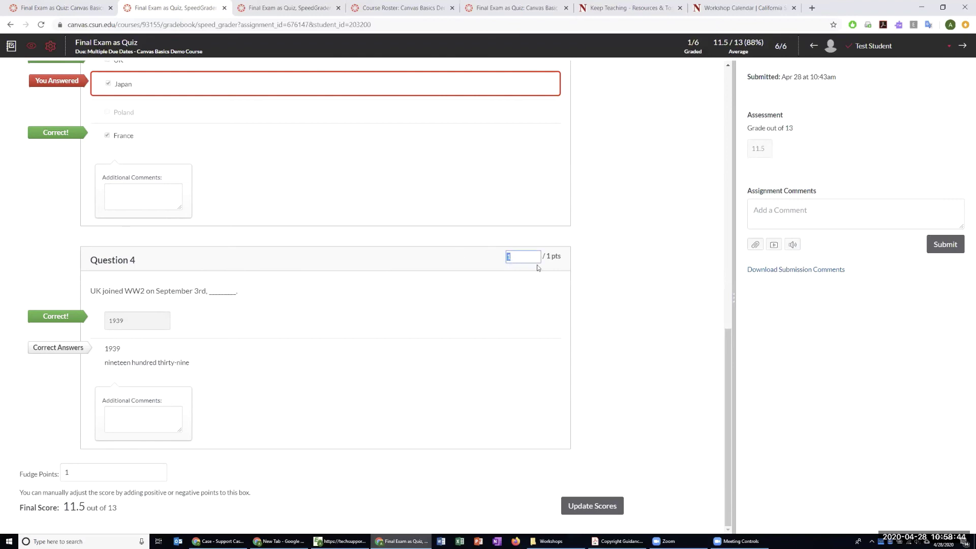
click(588, 297)
key(Home)
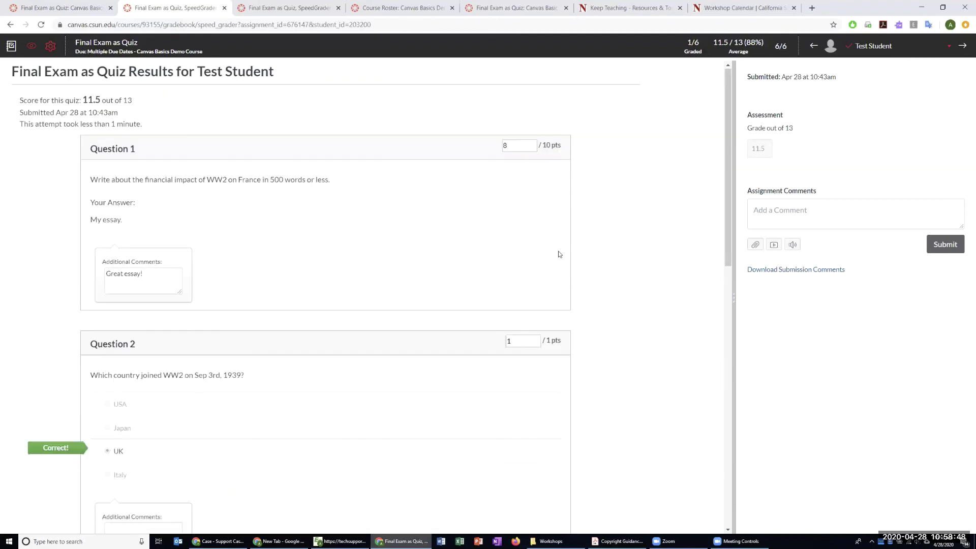
Open the All Courses list in a new browser tab from the quiz page and enter the instructor's own Test Course.
click(71, 7)
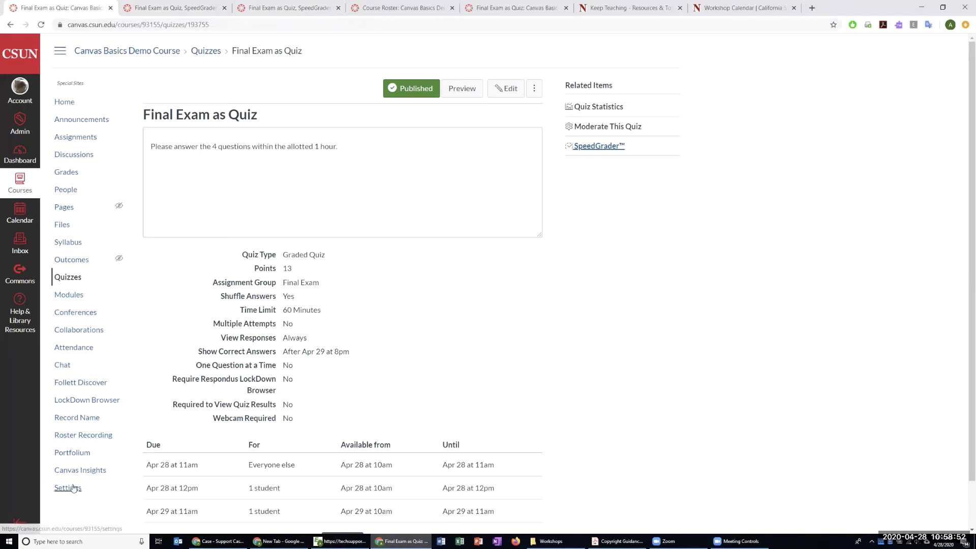
right_click(31, 186)
key(t)
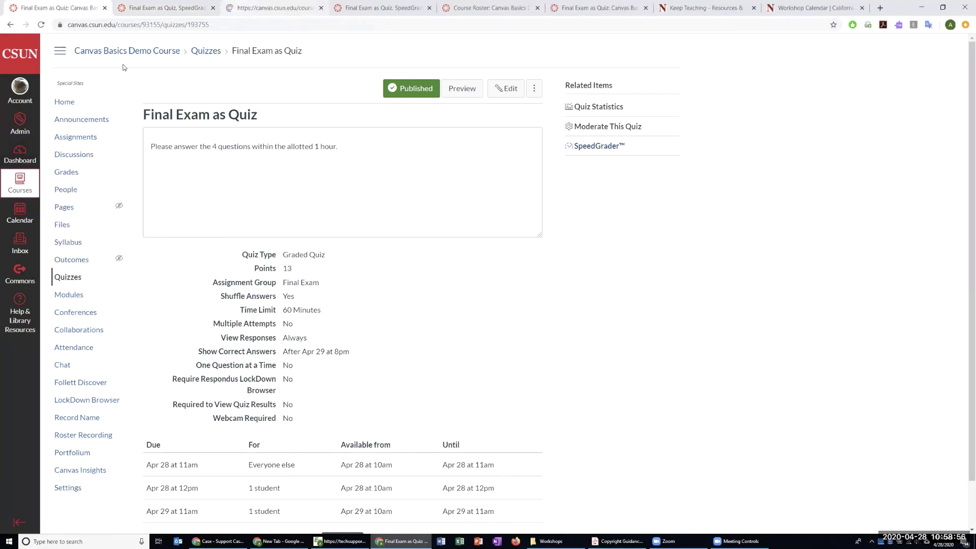
key(ctrl+3)
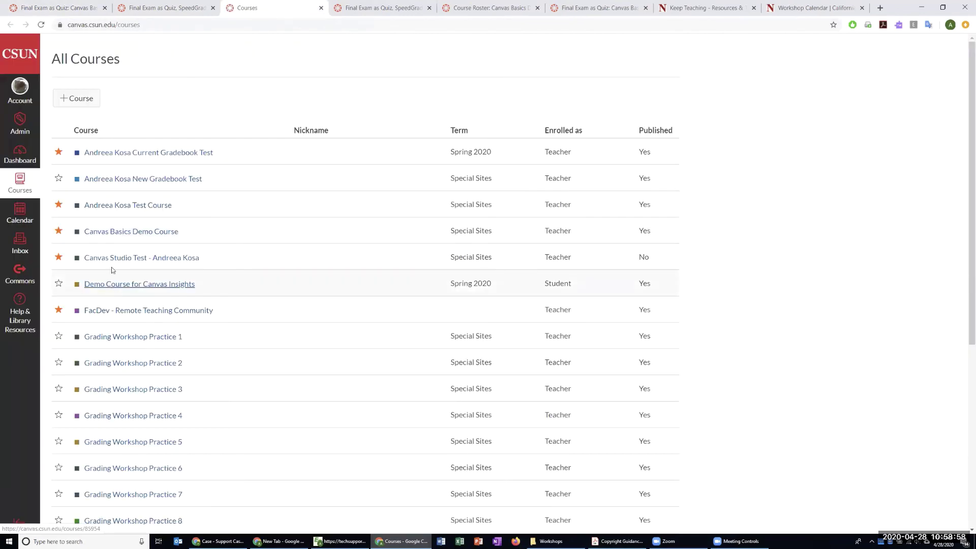
click(125, 210)
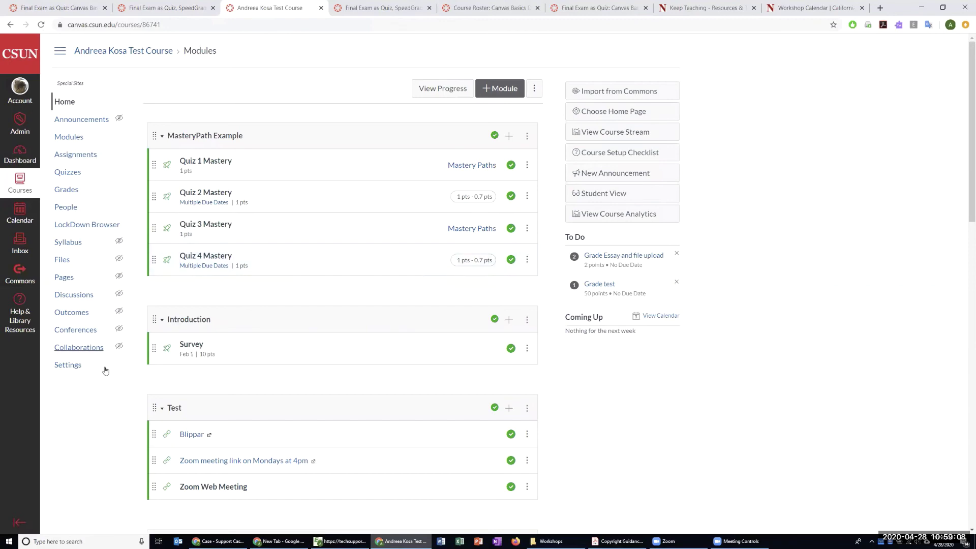
Open the Import Course Content page from the test course's settings and switch back to the Final Exam as Quiz page.
click(65, 372)
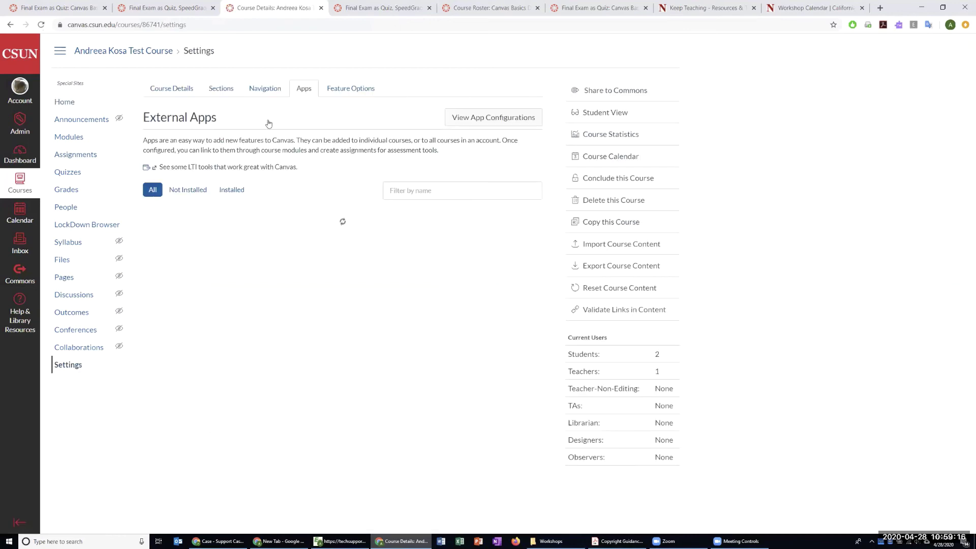
click(163, 91)
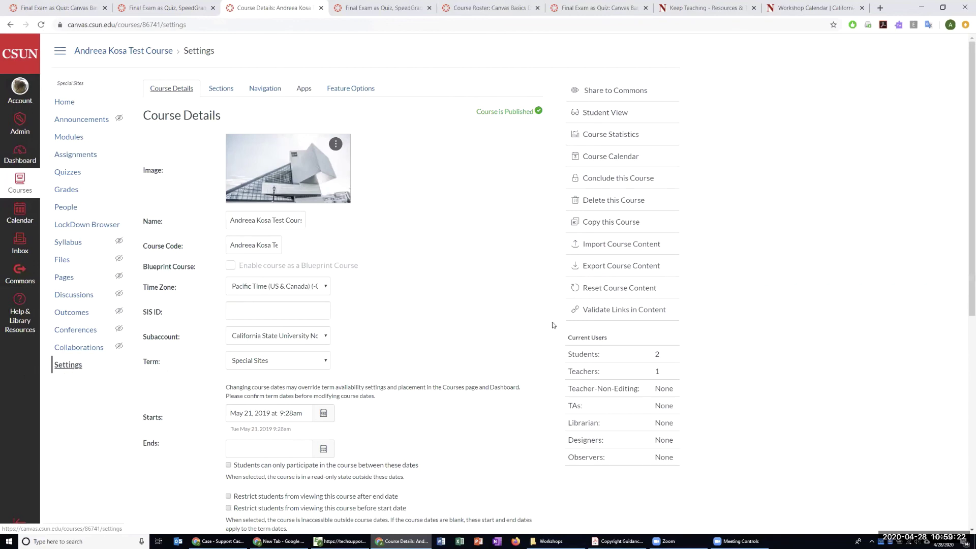
click(634, 250)
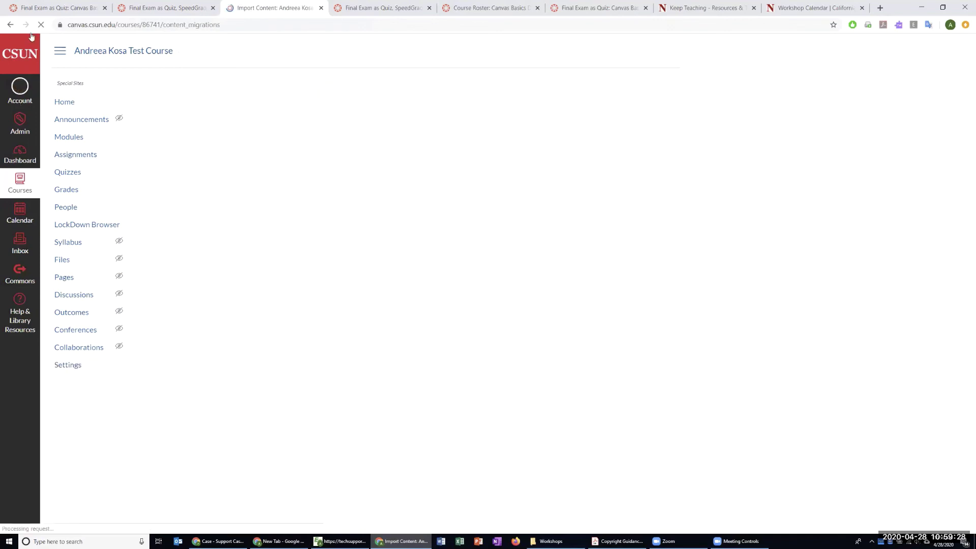
key(ctrl+1)
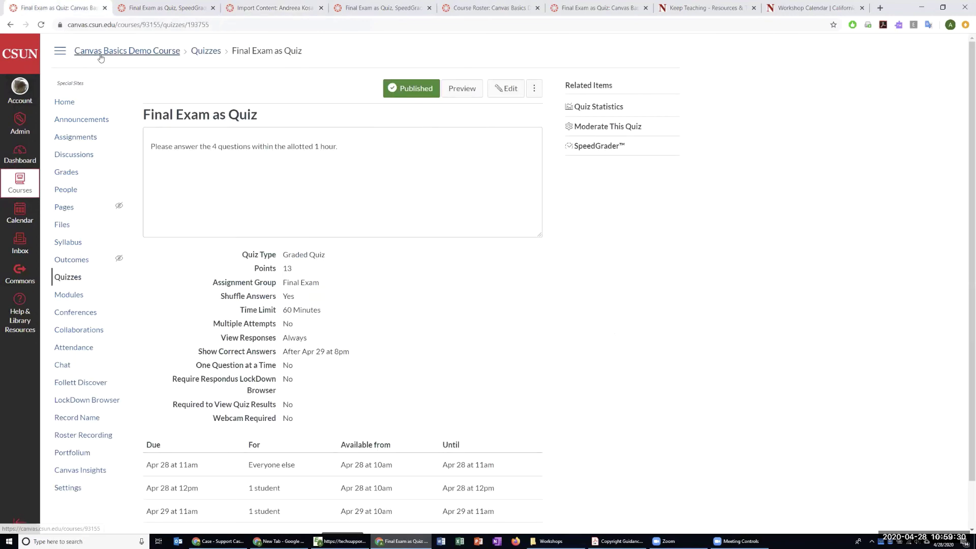
On the test course's Import Content page, choose Copy a Canvas Course and set Canvas Basics Demo Course as the source.
key(ctrl+3)
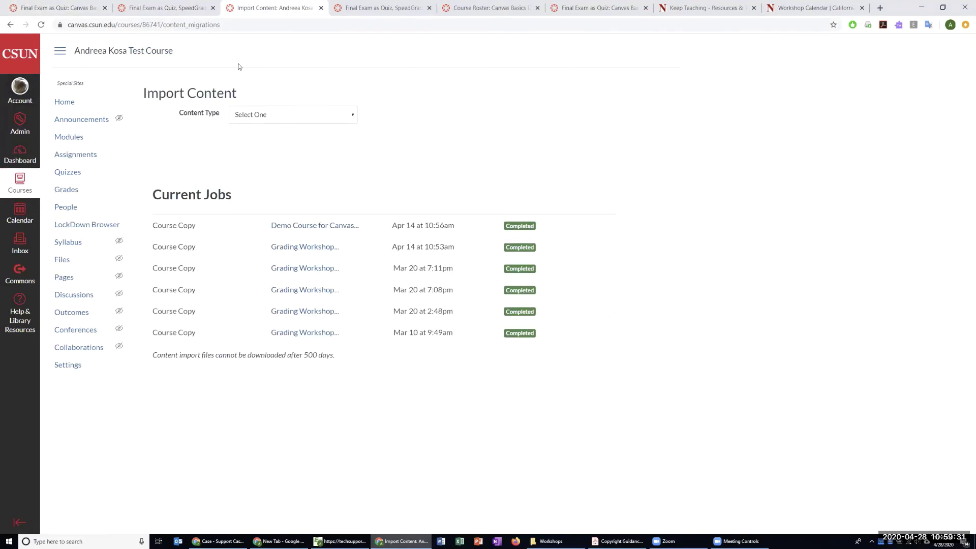
click(260, 118)
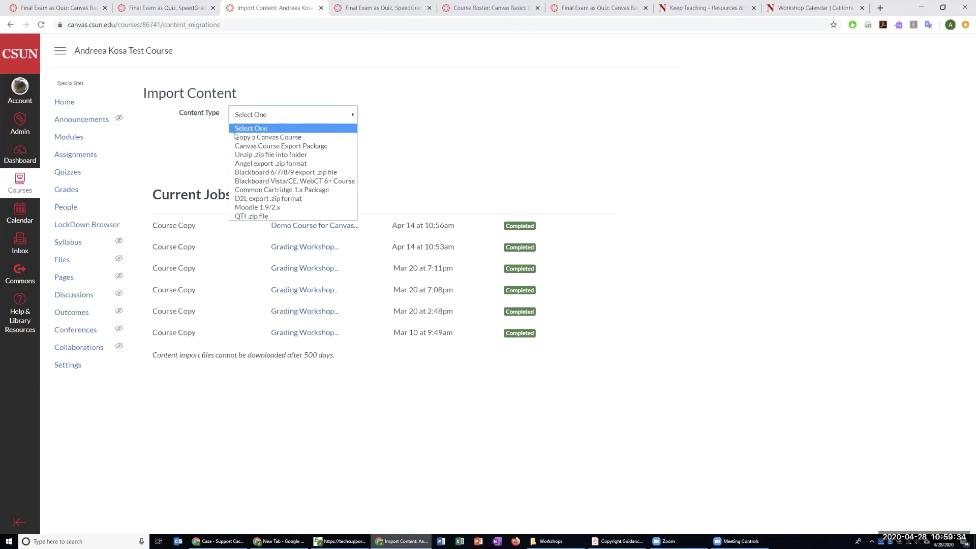
click(264, 137)
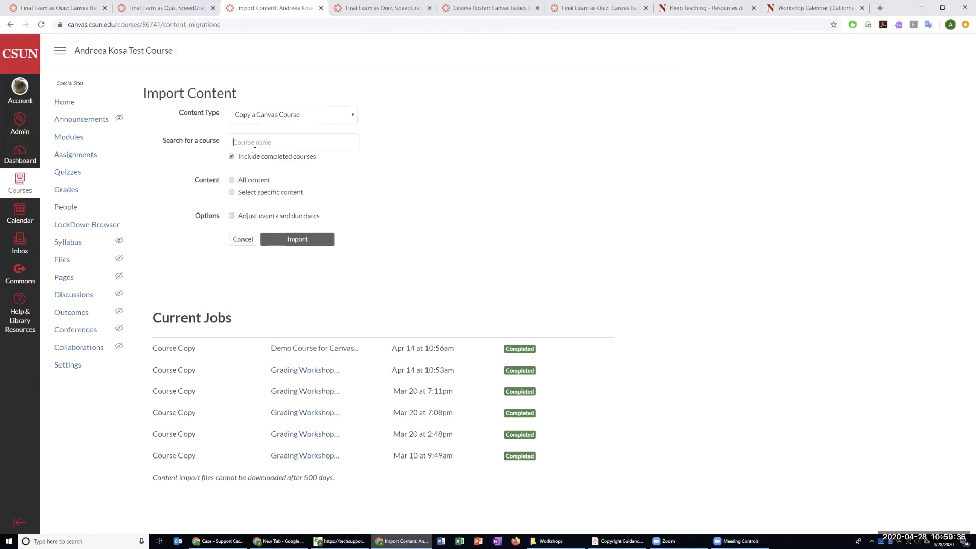
click(255, 145)
text(Canvas Basics Demo)
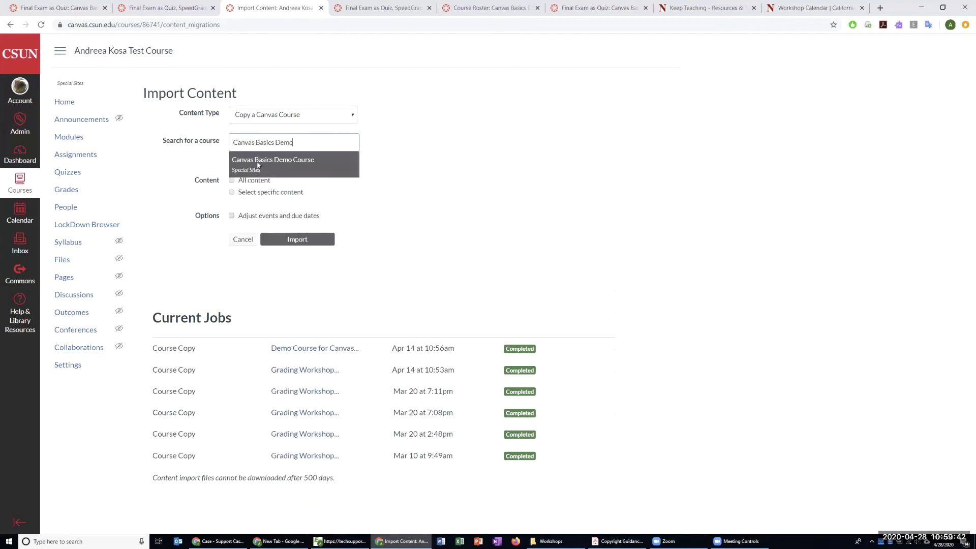
click(249, 161)
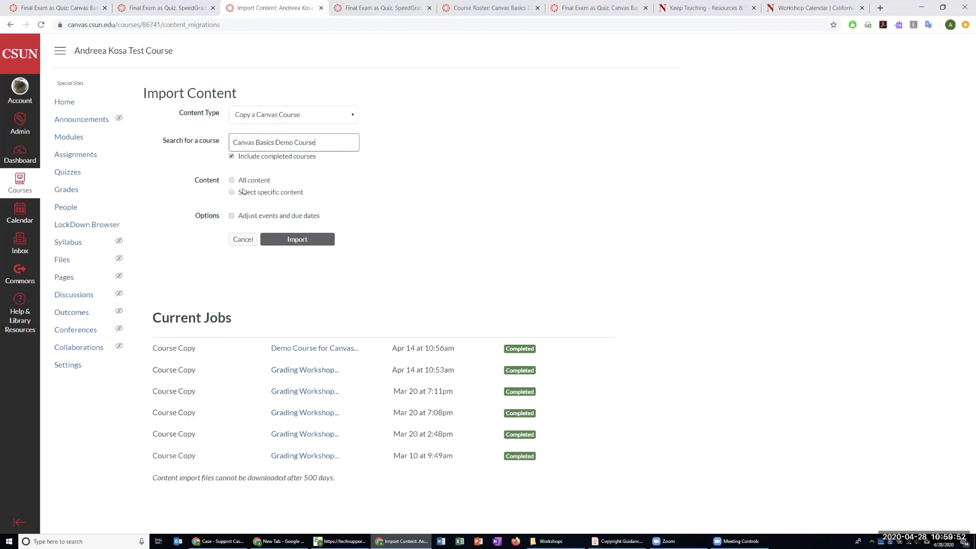
Set the import to Select specific content and start it.
drag(194, 183, 222, 195)
click(406, 190)
click(231, 192)
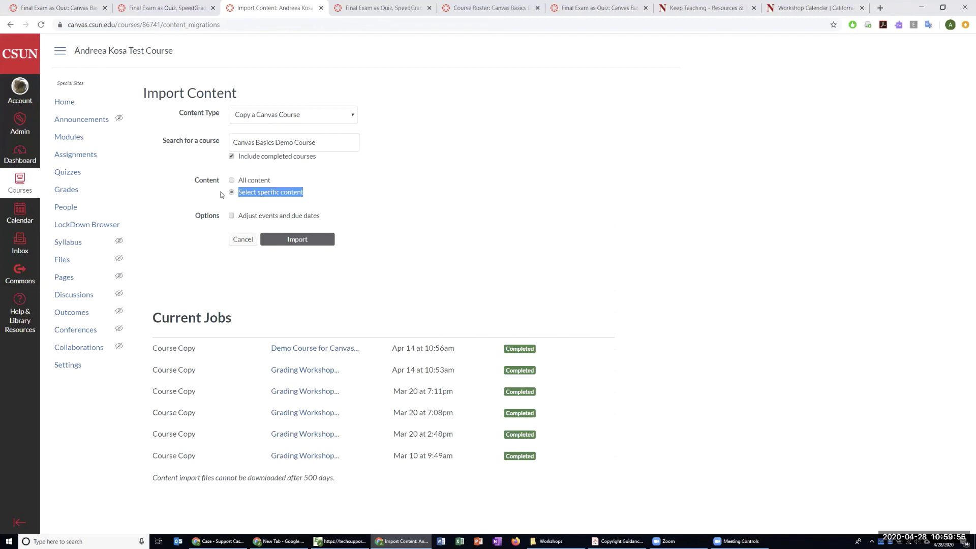
click(318, 240)
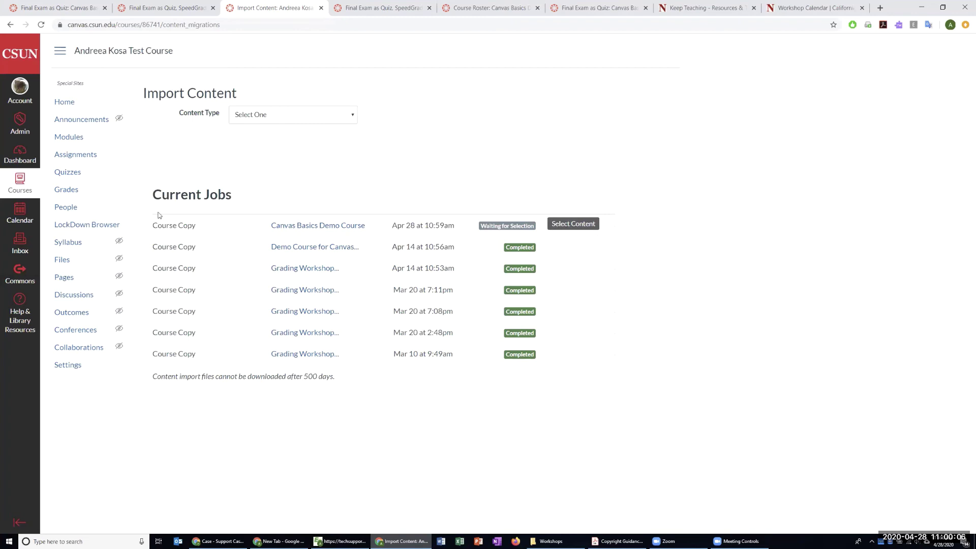
Select only the Final Exam as Quiz quiz as content for the waiting Canvas Basics Demo Course import and submit the selection.
drag(145, 223, 538, 226)
click(627, 225)
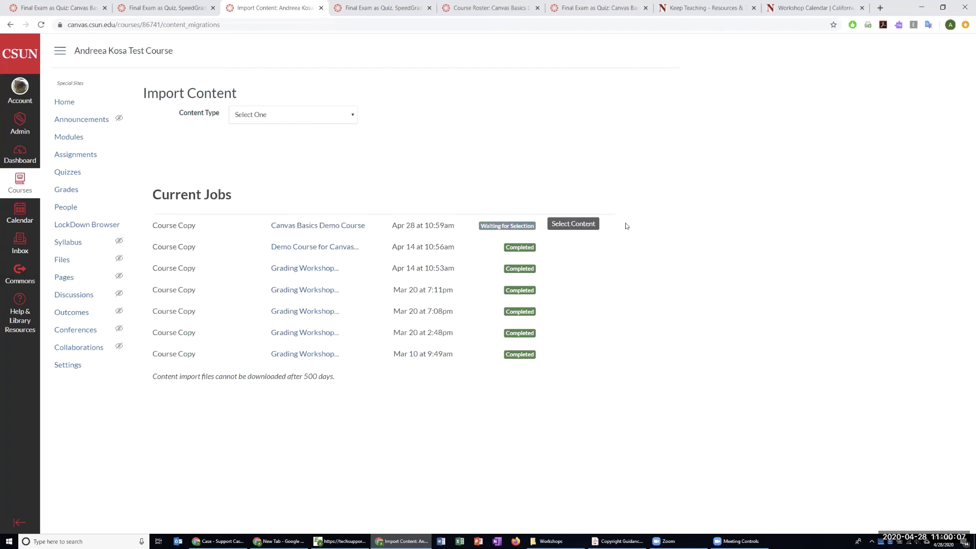
click(572, 226)
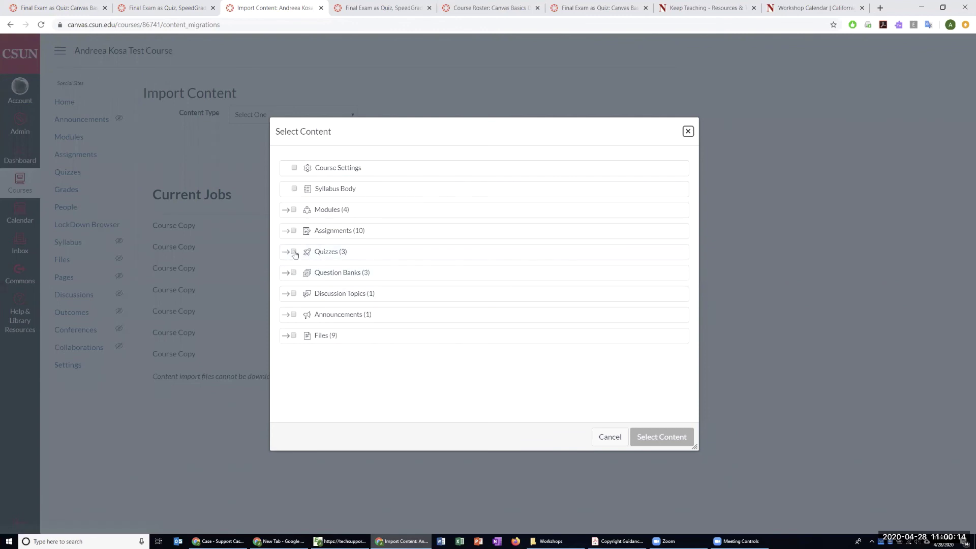
click(285, 253)
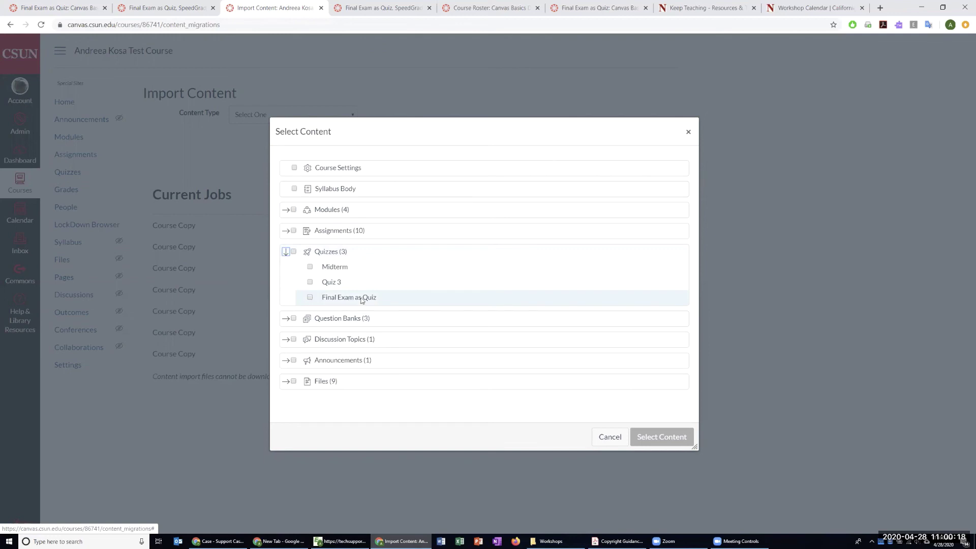
click(323, 301)
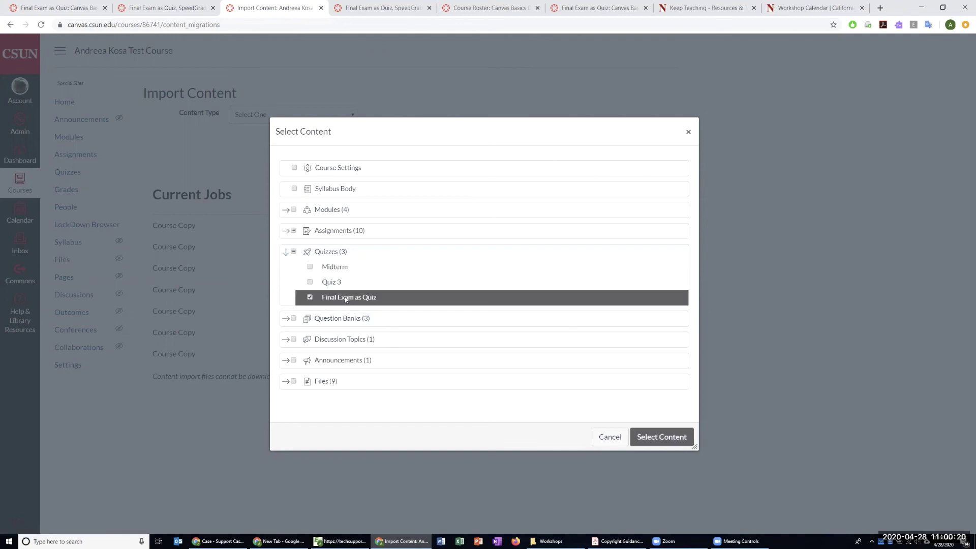
click(663, 440)
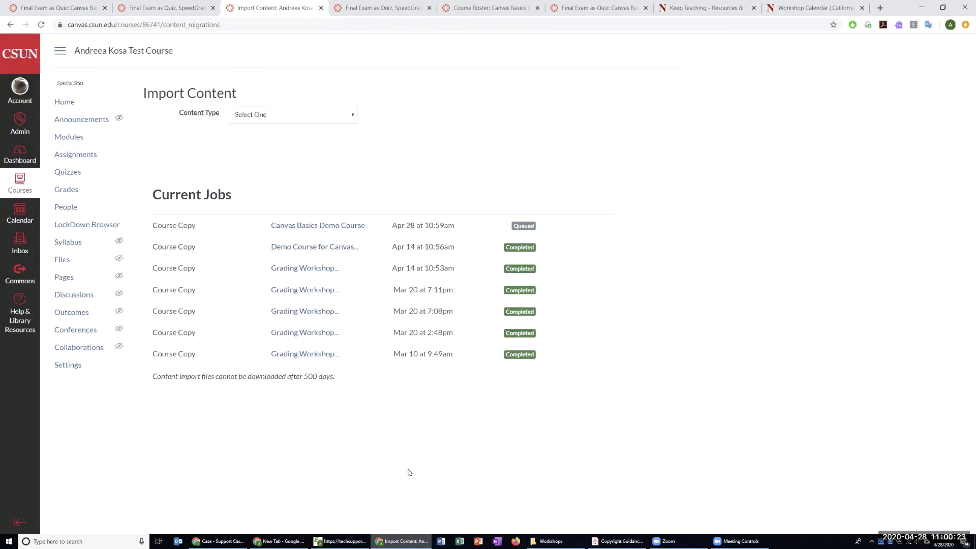
Check the Canvas Basics Demo Course import job, and open the imported Final Exam as Quiz from the test course's quiz list.
click(300, 356)
drag(488, 233, 414, 235)
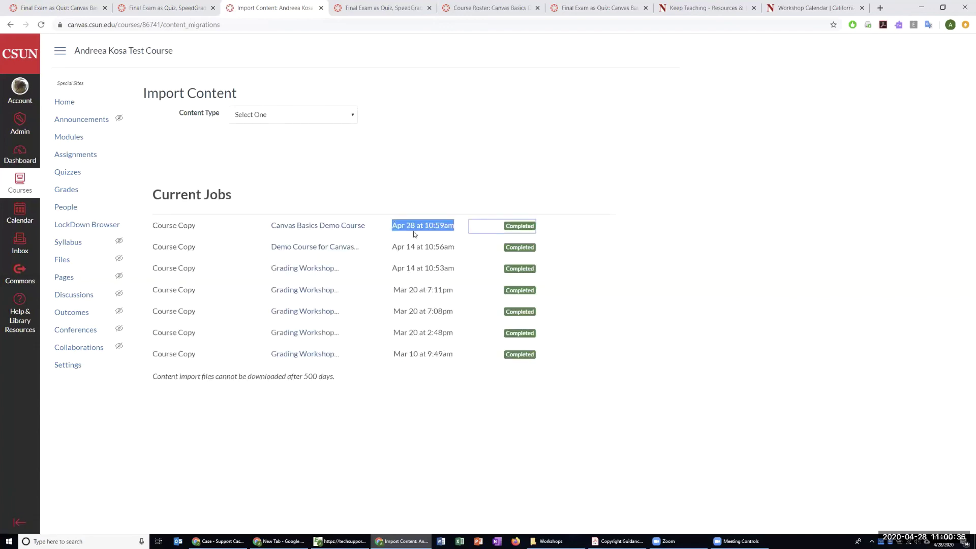
click(414, 234)
click(68, 172)
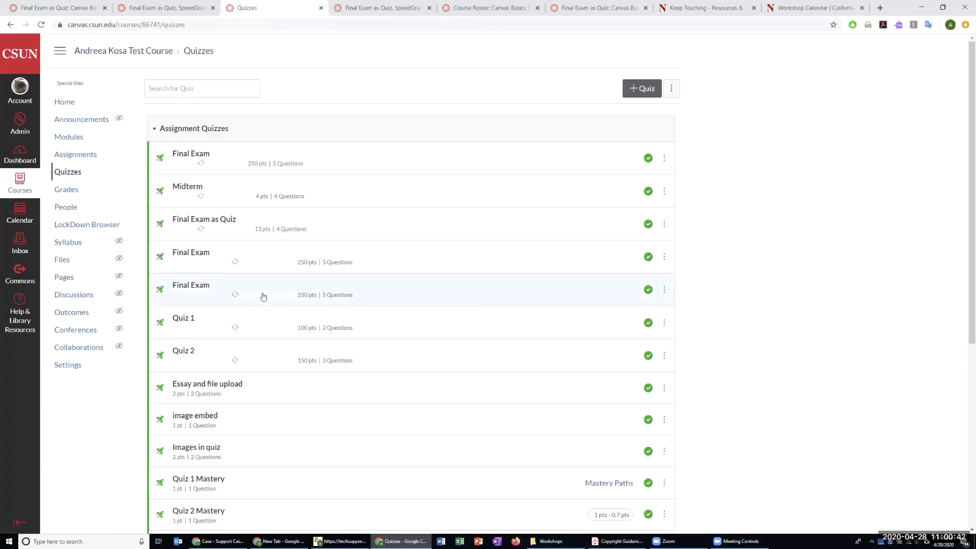
scroll(360, 264, down, 6)
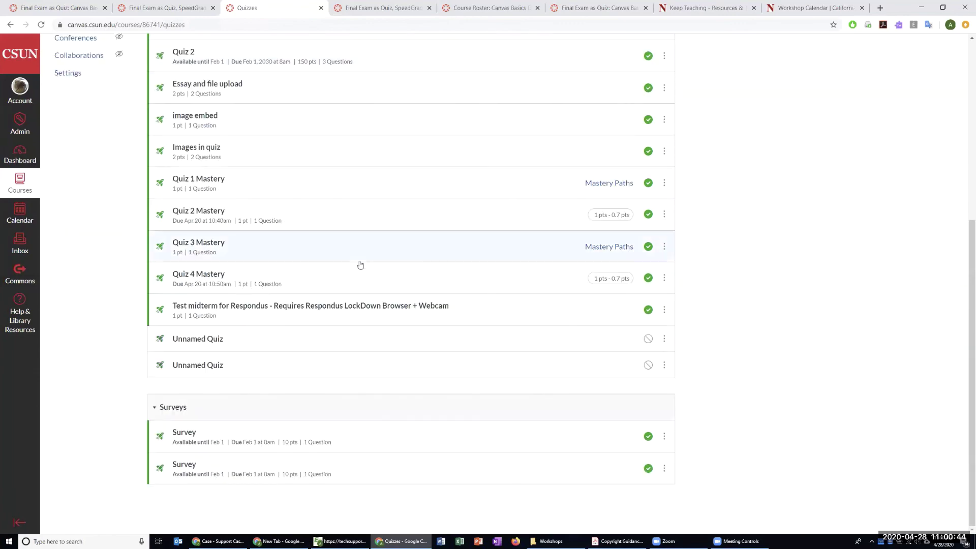
scroll(360, 265, up, 5)
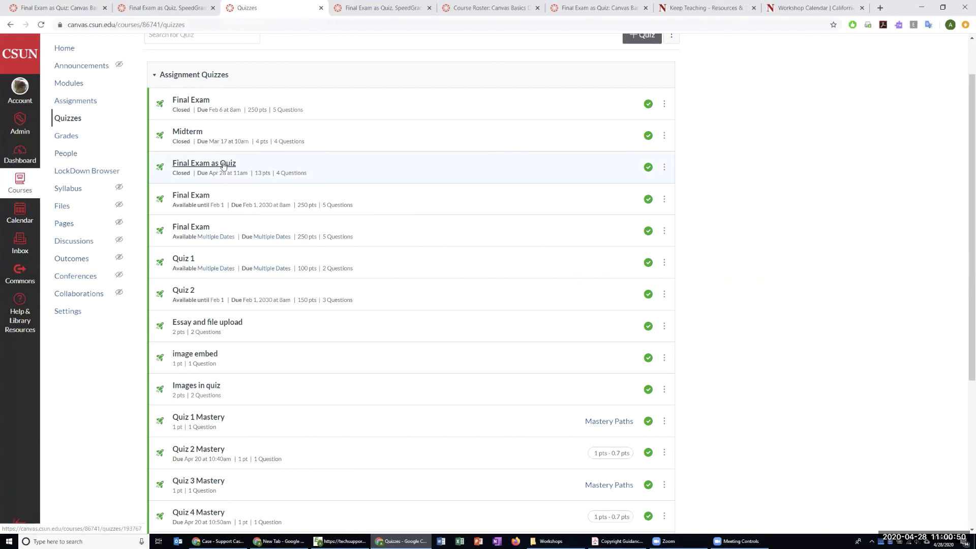
click(287, 165)
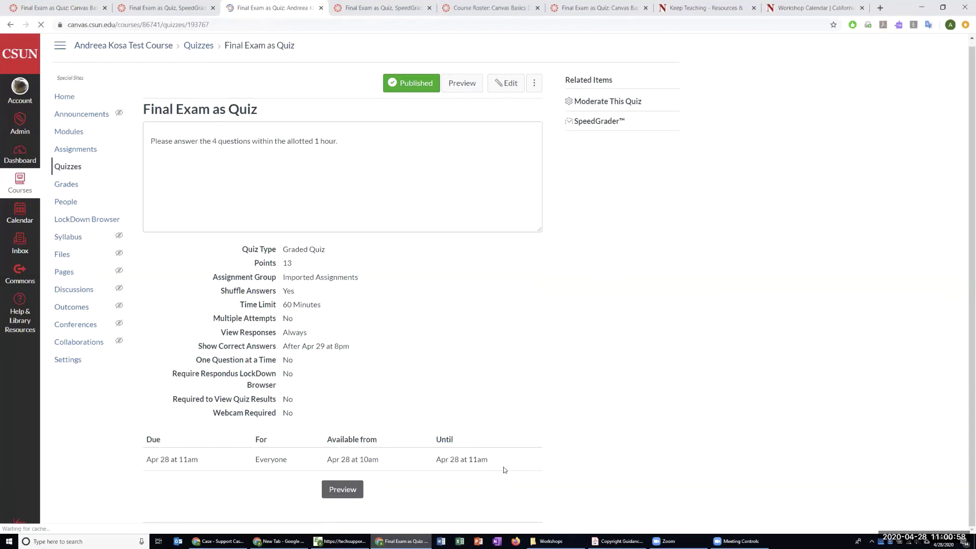
Examine the imported quiz's due and availability dates, the assigned group, the quiz type and the points.
drag(502, 468, 142, 461)
click(152, 461)
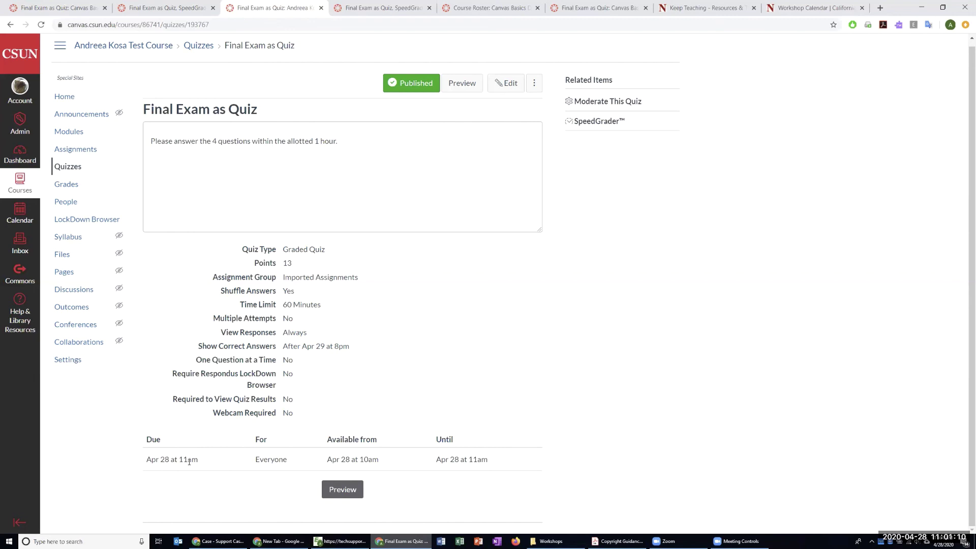
drag(488, 459, 144, 441)
click(204, 465)
drag(292, 264, 238, 247)
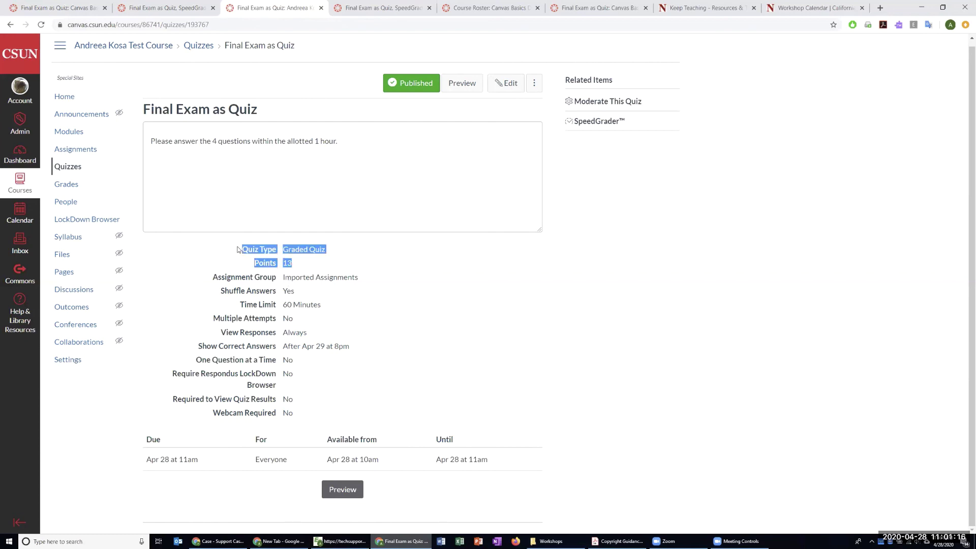
click(300, 347)
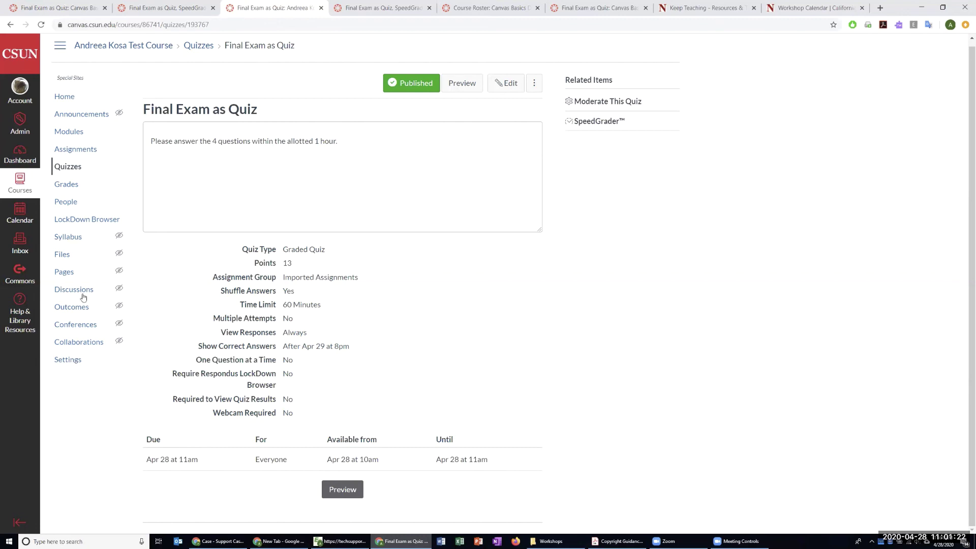
Reopen Import Course Content from the test course's settings and choose Copy a Canvas Course as the content type.
click(65, 360)
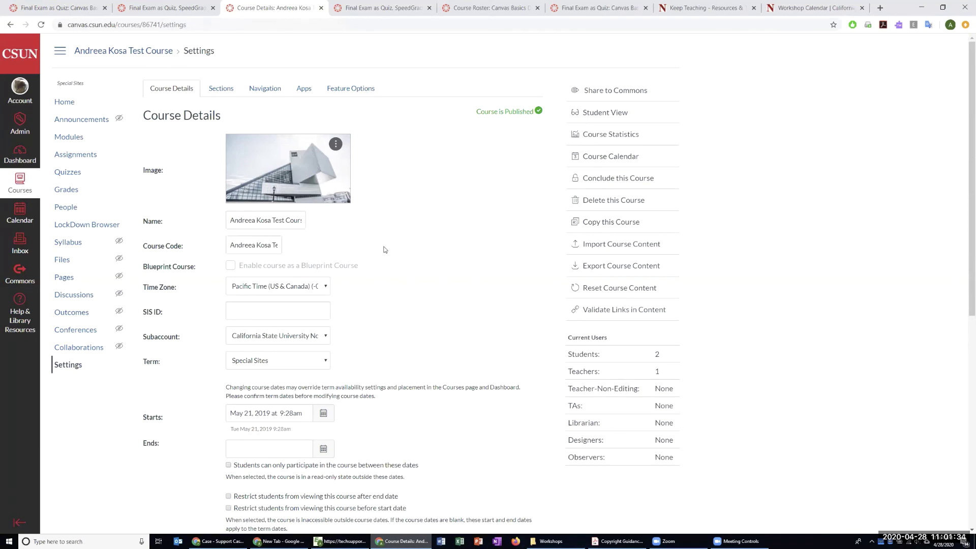
click(636, 245)
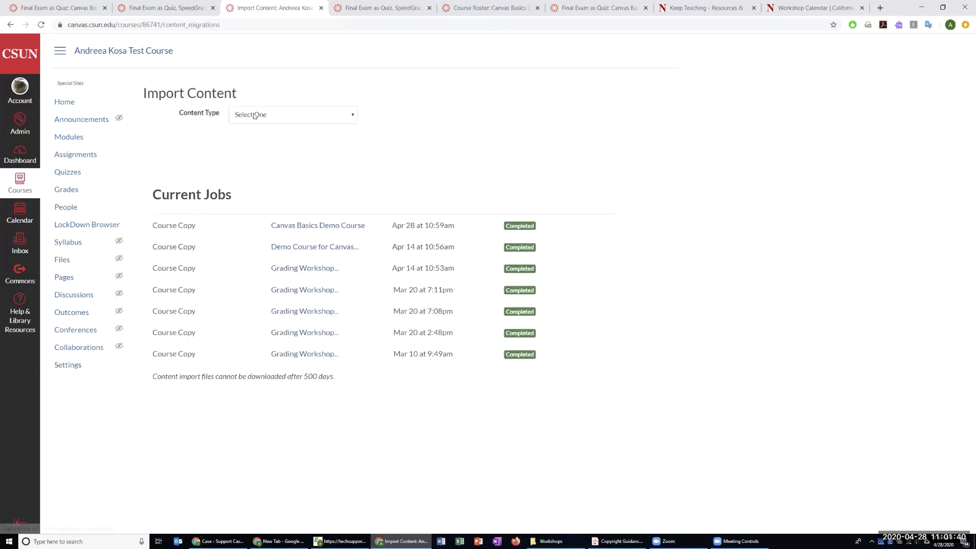
click(256, 117)
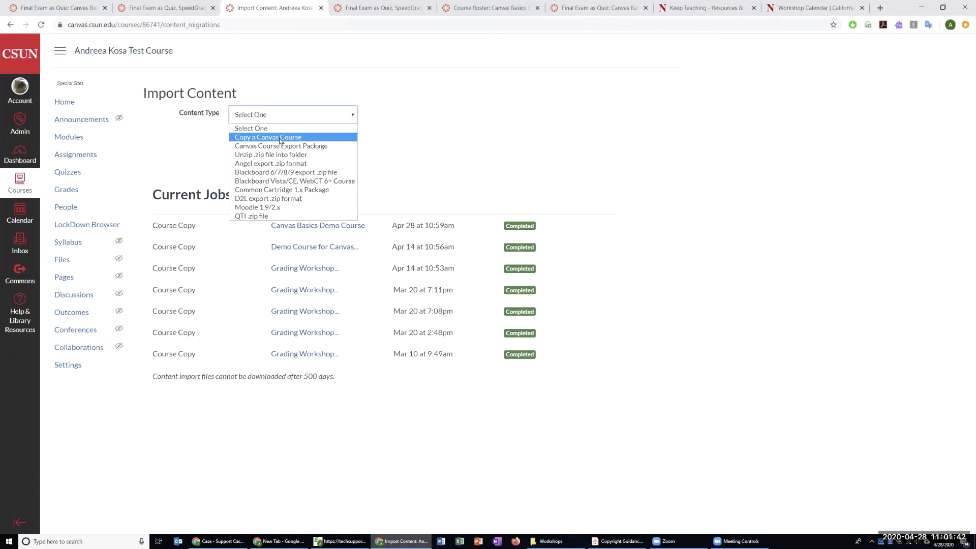
click(281, 137)
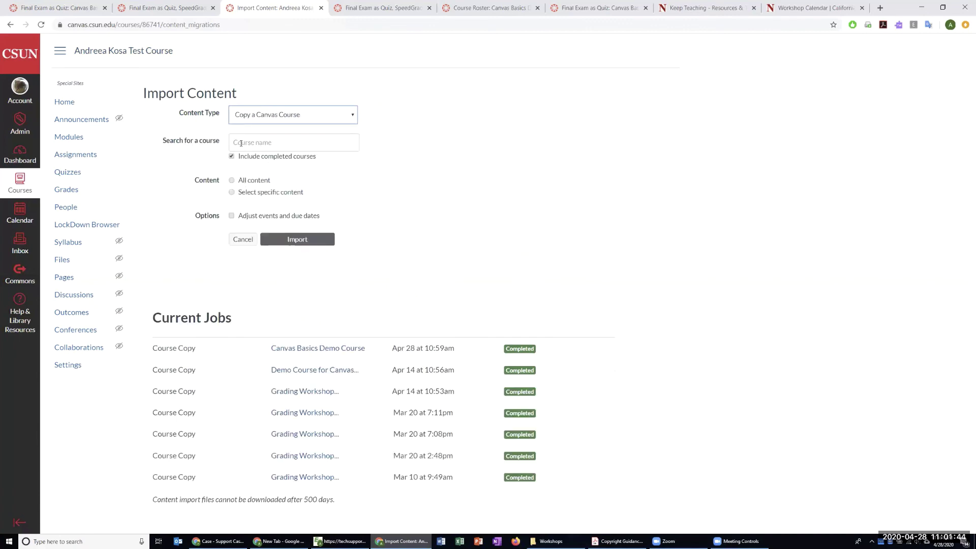
Set Canvas Basics Demo Course as the source course, choose Select specific content, and start the second import.
click(241, 144)
text(Canvas)
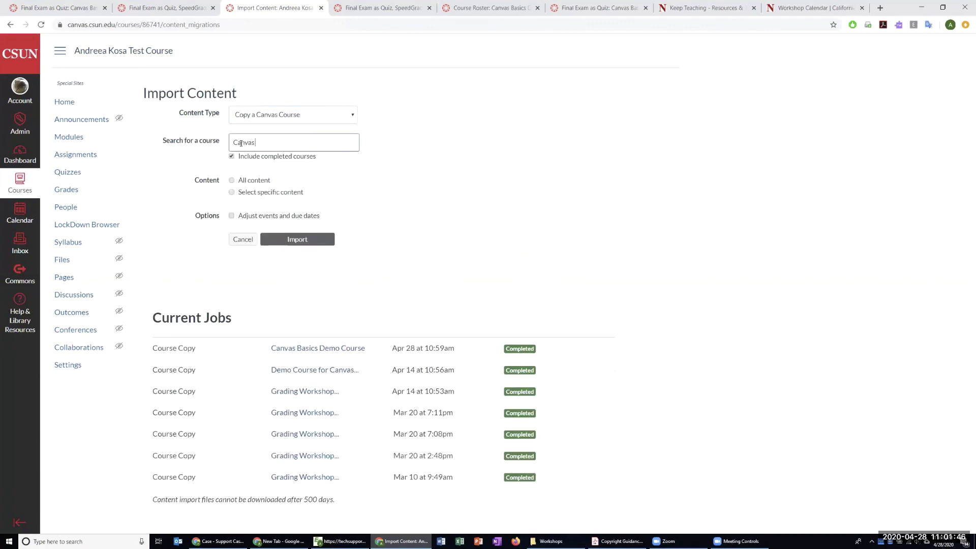
text( Basics Demo)
click(239, 163)
click(233, 194)
drag(303, 194, 240, 195)
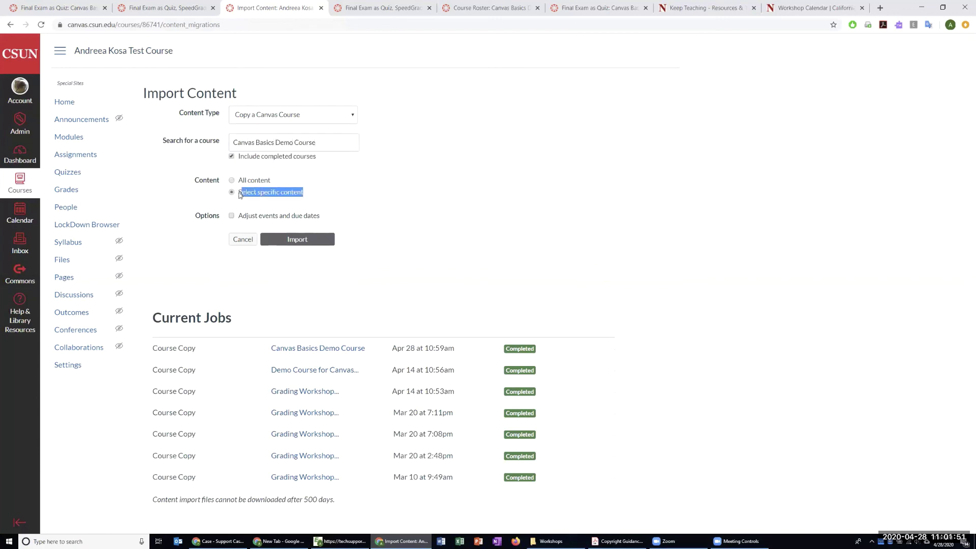
click(308, 239)
Select only the Unfiled Questions question bank as content for the new import and submit the selection.
click(583, 229)
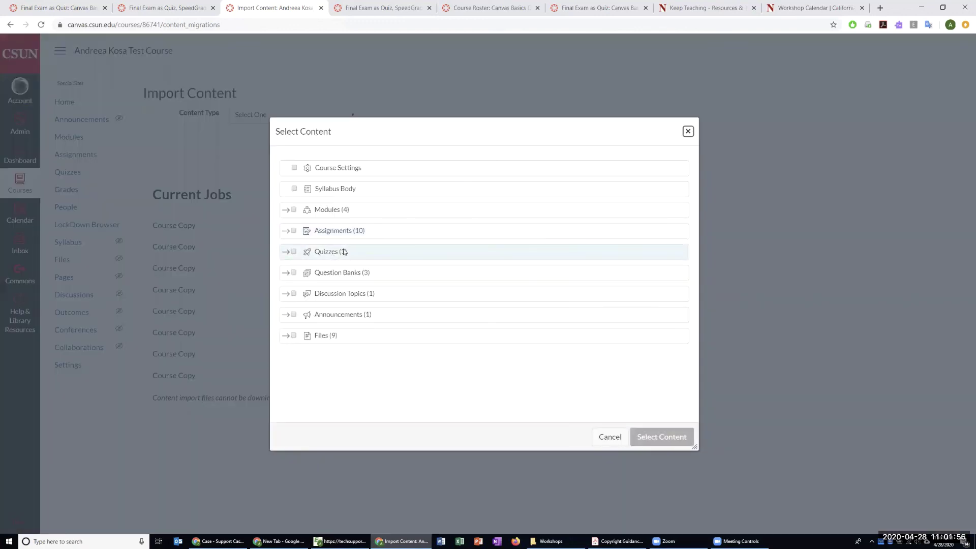
click(285, 272)
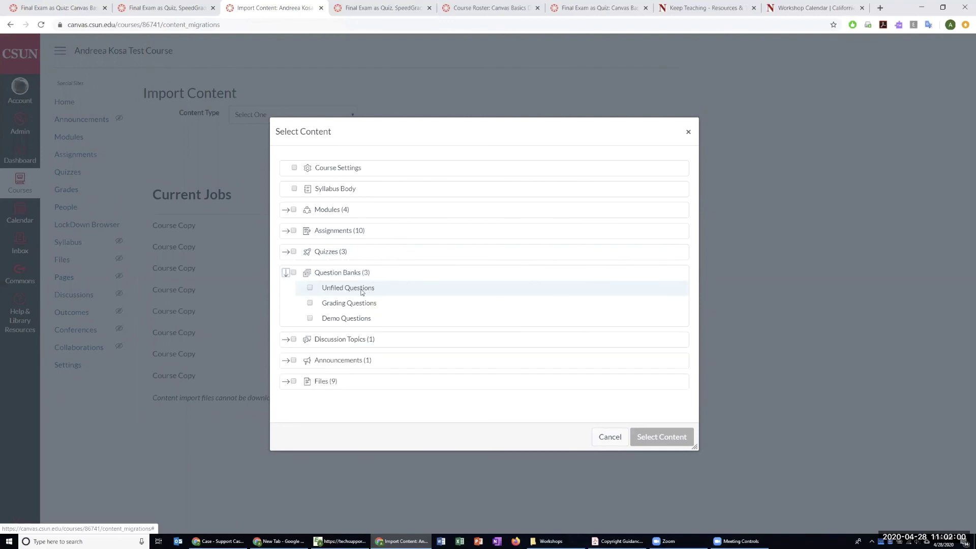
click(326, 288)
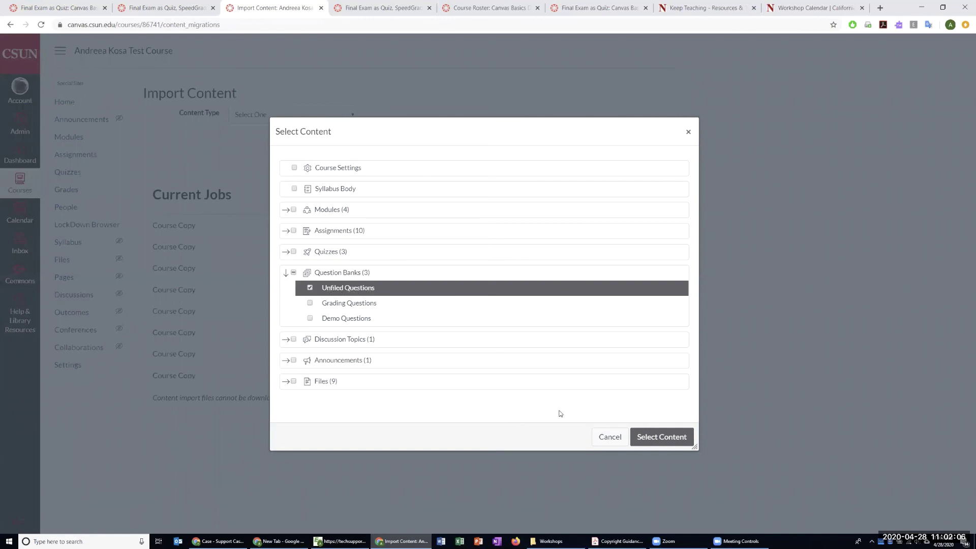
click(656, 438)
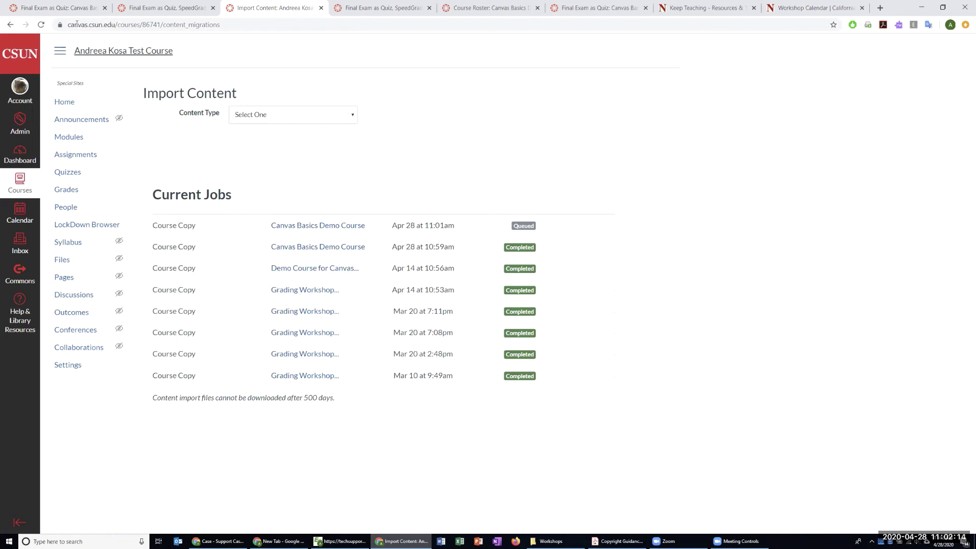
Refresh the Import Content page to check the progress of the question bank import.
click(122, 51)
click(40, 25)
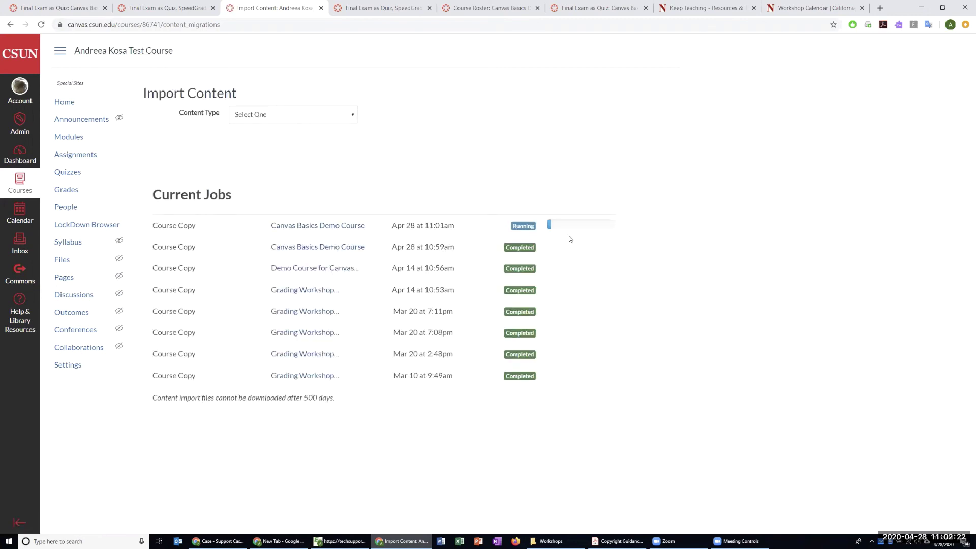
key(F5)
Create a new quiz from the test course's quiz list and open its Questions section.
click(71, 173)
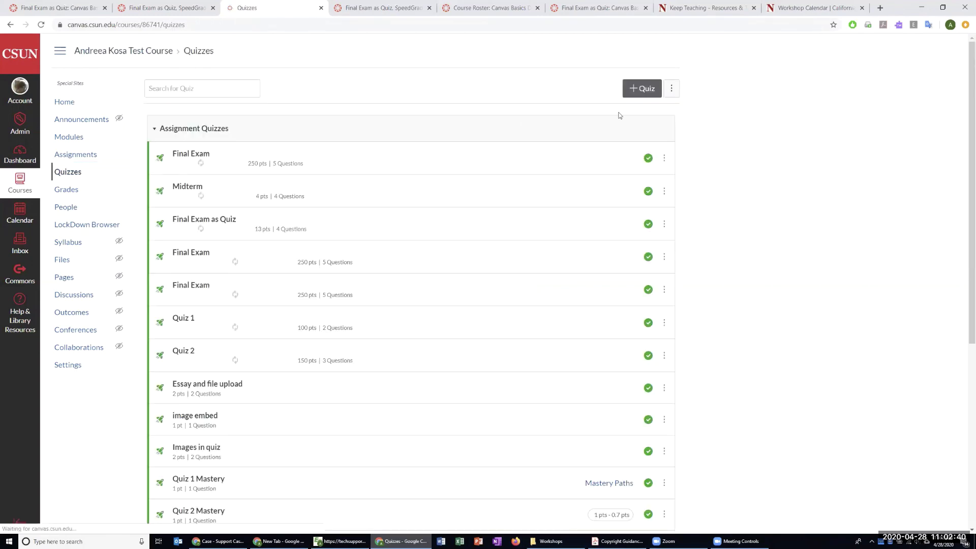
click(639, 93)
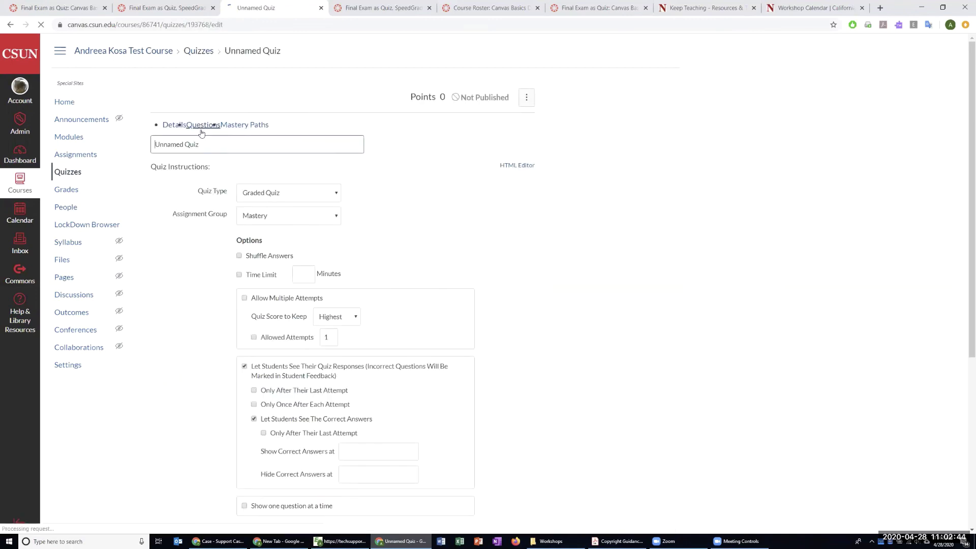
scroll(595, 310, down, 6)
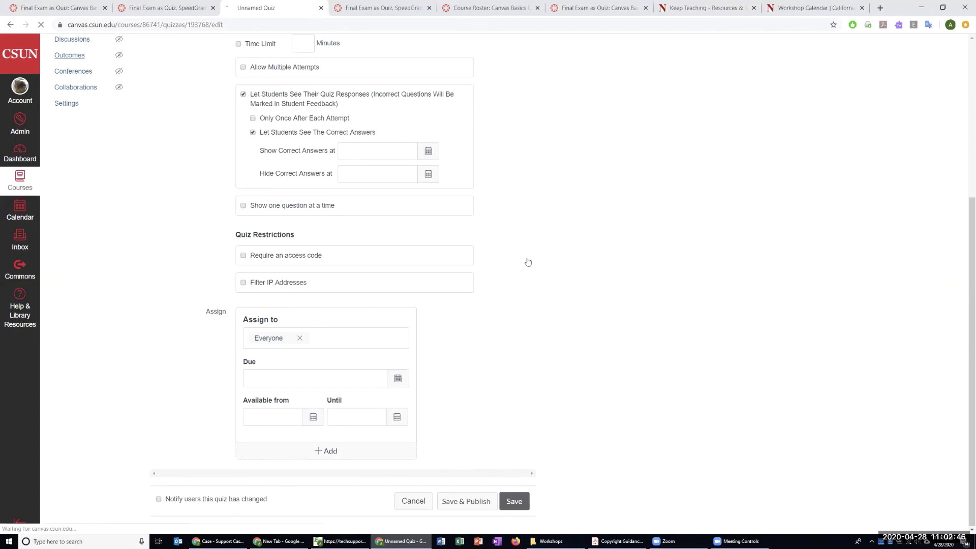
click(207, 125)
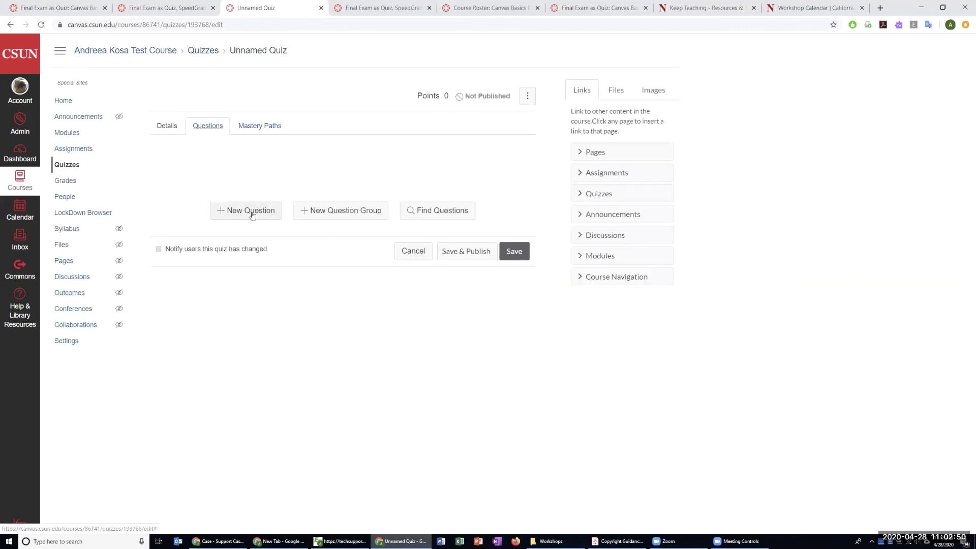
Open the question finder for the new quiz and examine the contents of the available Unfiled Questions banks.
click(443, 216)
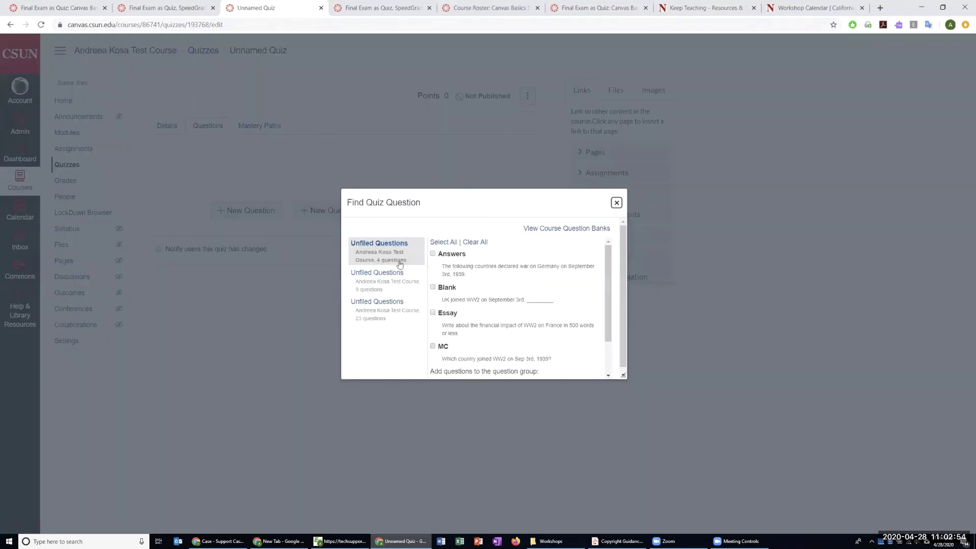
scroll(501, 266, down, 2)
scroll(502, 270, up, 2)
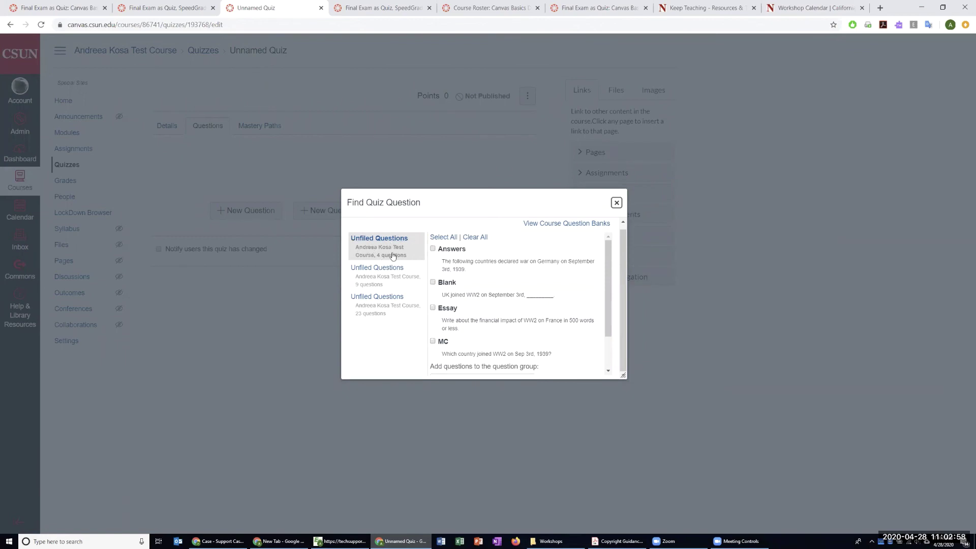
click(391, 286)
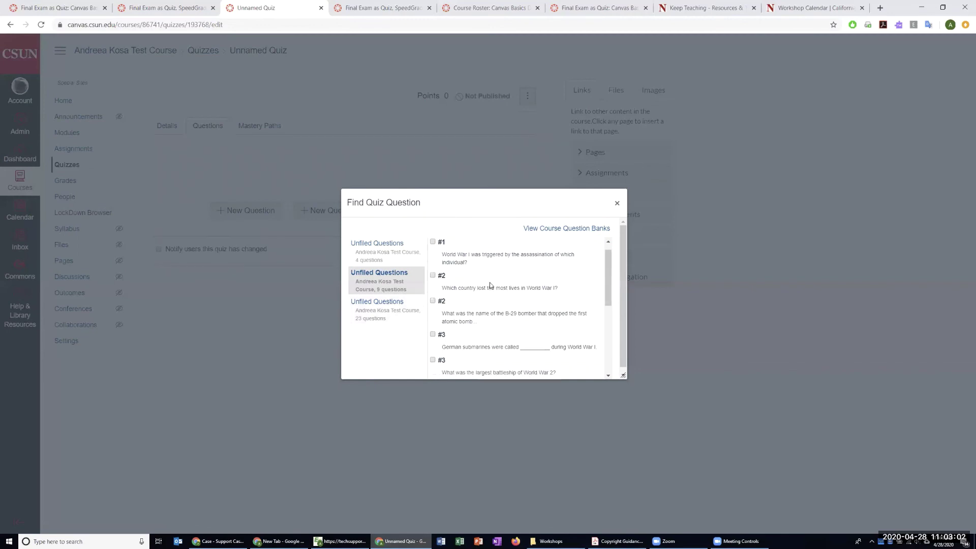
scroll(490, 286, down, 5)
scroll(491, 285, up, 8)
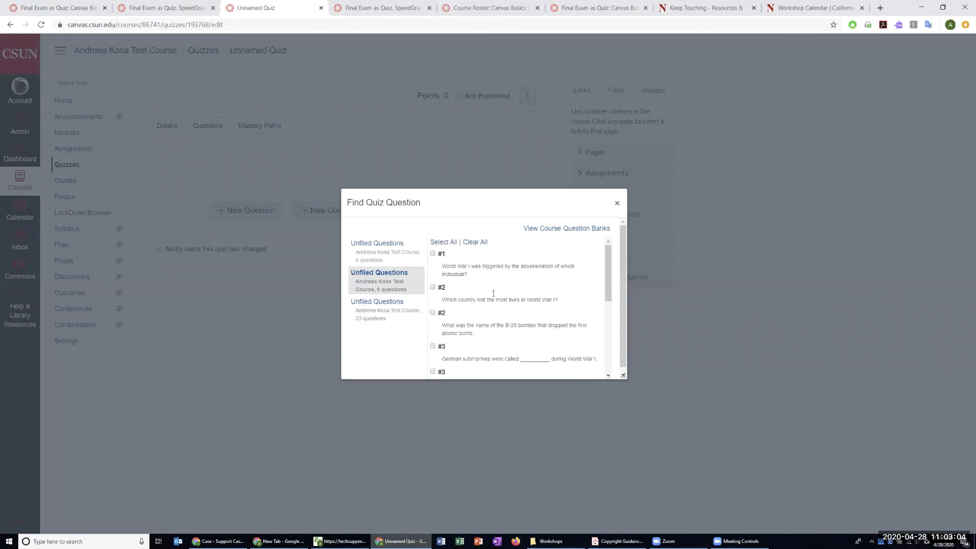
click(390, 304)
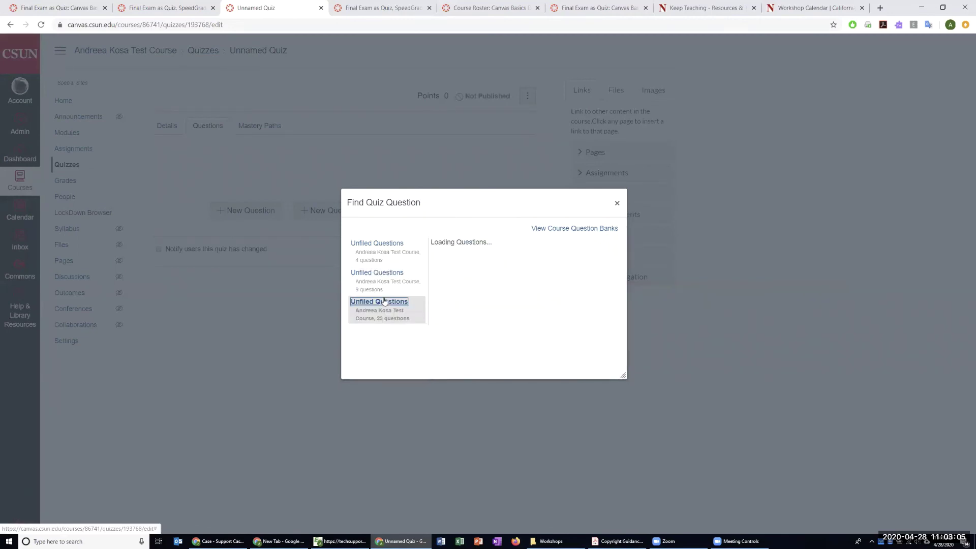
Add the Answers, Blank, Essay and MC questions from the four-question Unfiled Questions bank to the quiz, without a question group.
click(381, 251)
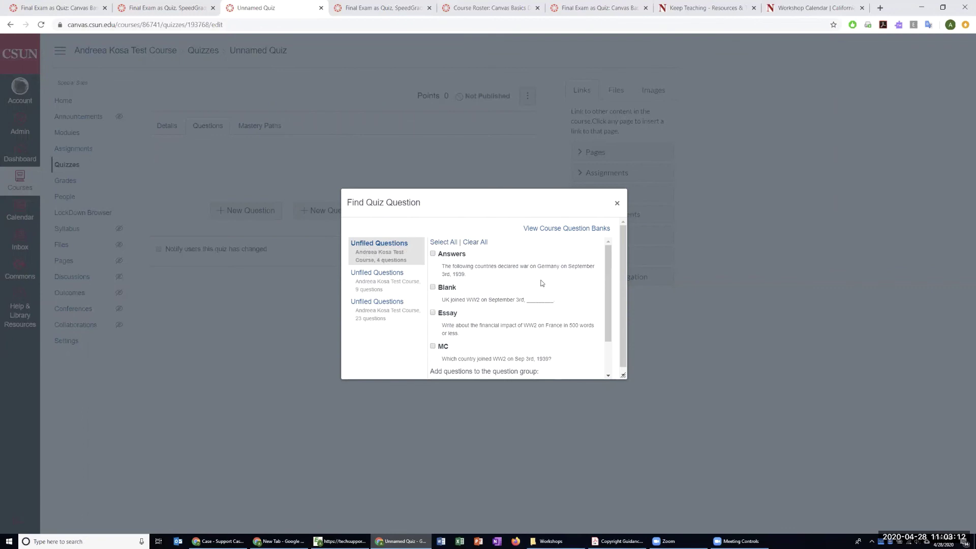
drag(442, 270, 483, 276)
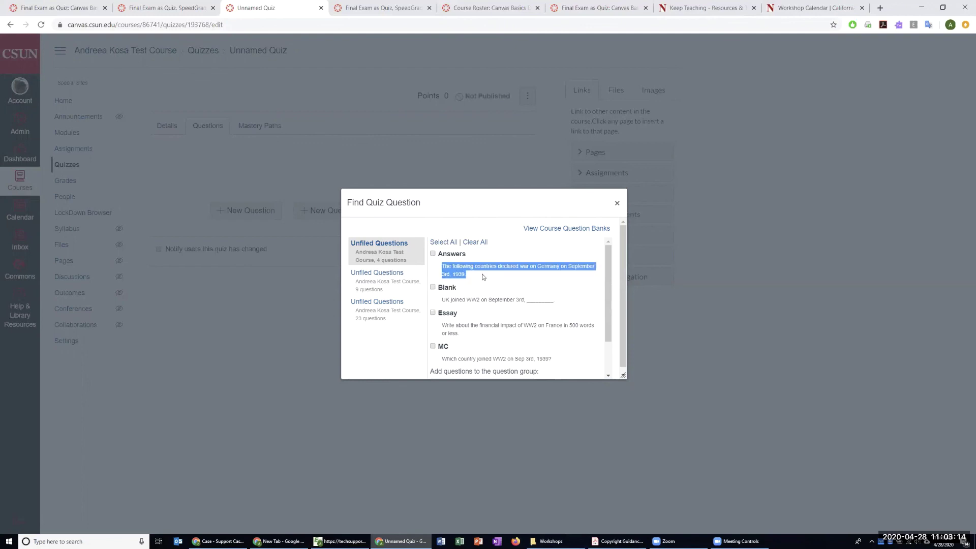
click(540, 286)
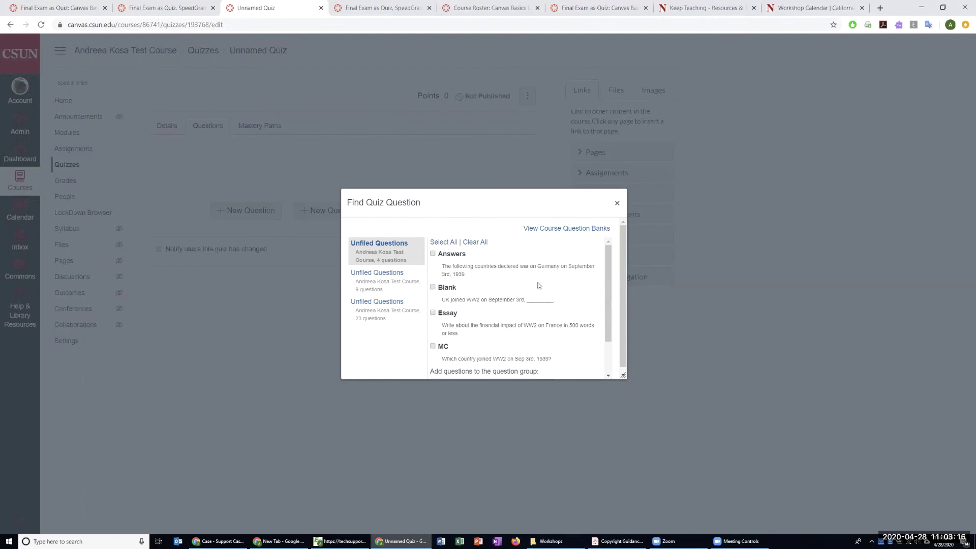
scroll(540, 286, down, 2)
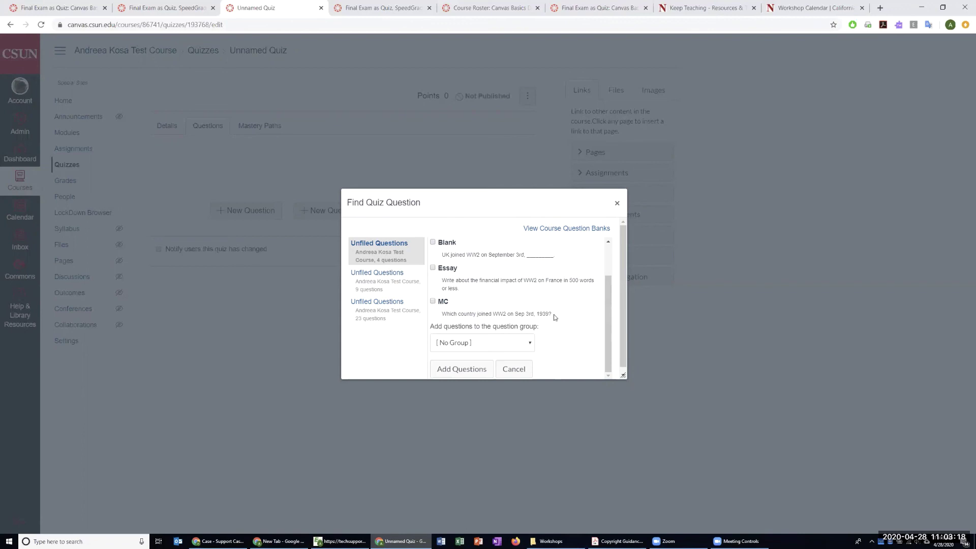
scroll(555, 317, down, 1)
click(433, 297)
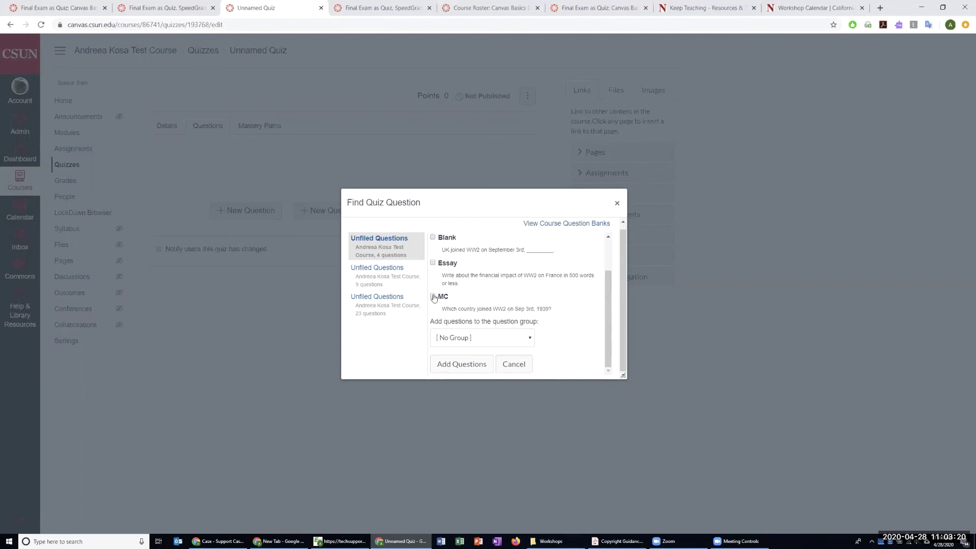
click(432, 263)
click(433, 237)
scroll(436, 249, up, 2)
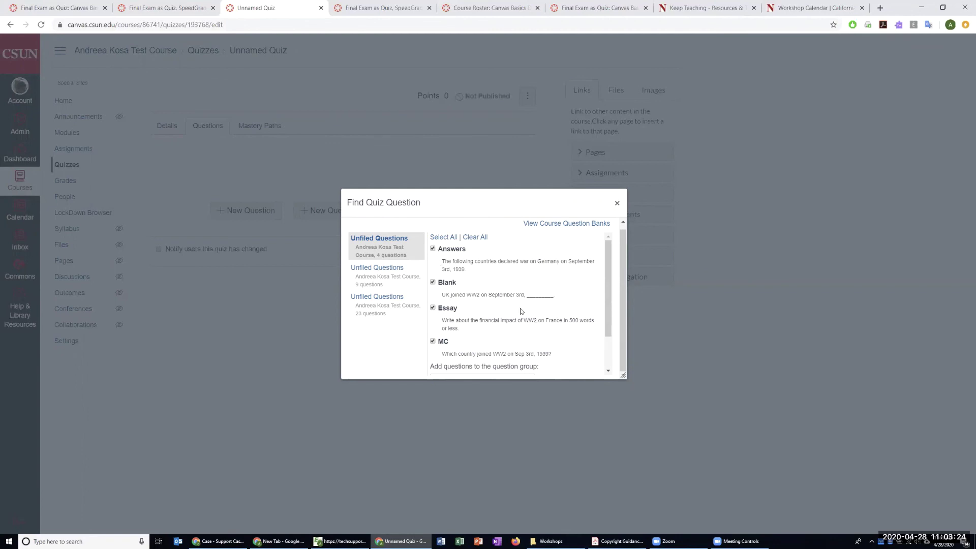
scroll(521, 312, down, 1)
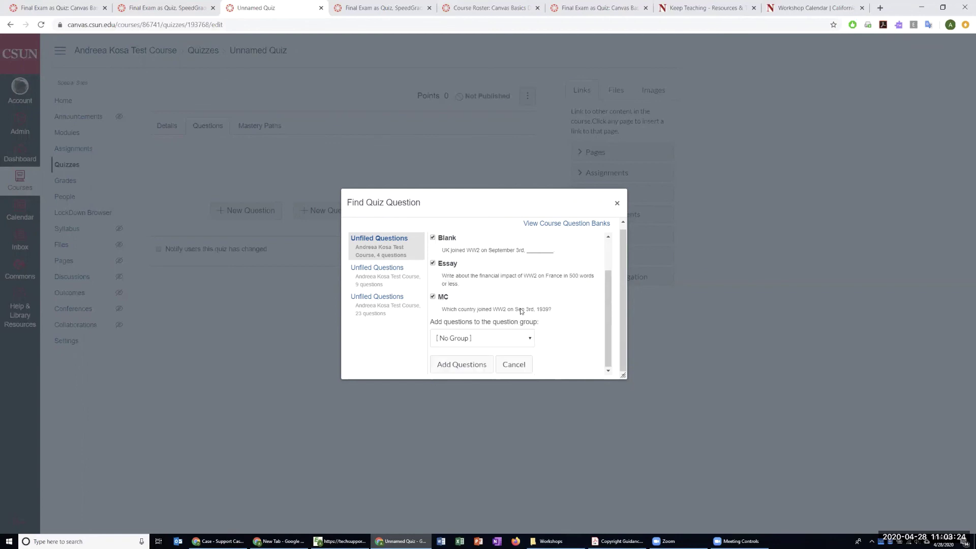
click(470, 363)
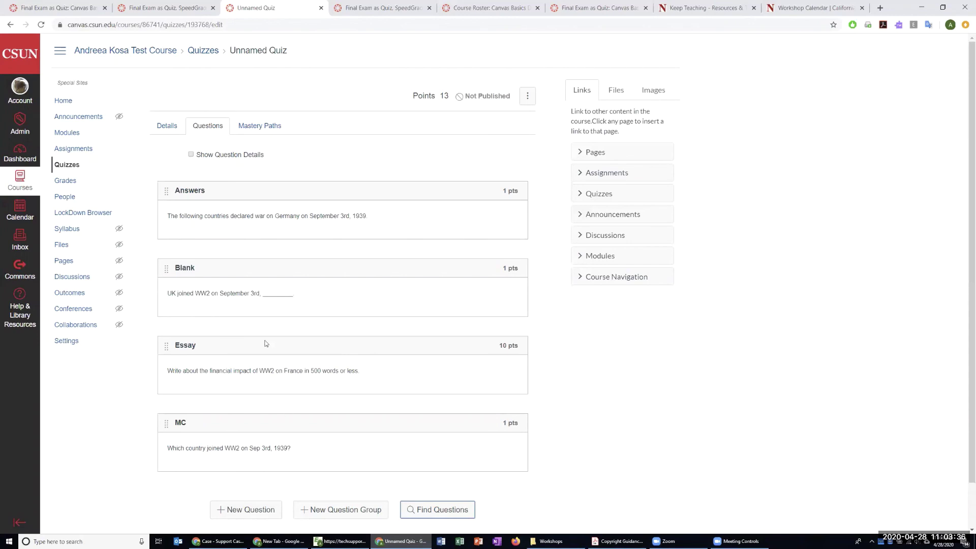
Review the unnamed quiz's detail settings and its added questions, and cancel editing.
scroll(412, 355, down, 1)
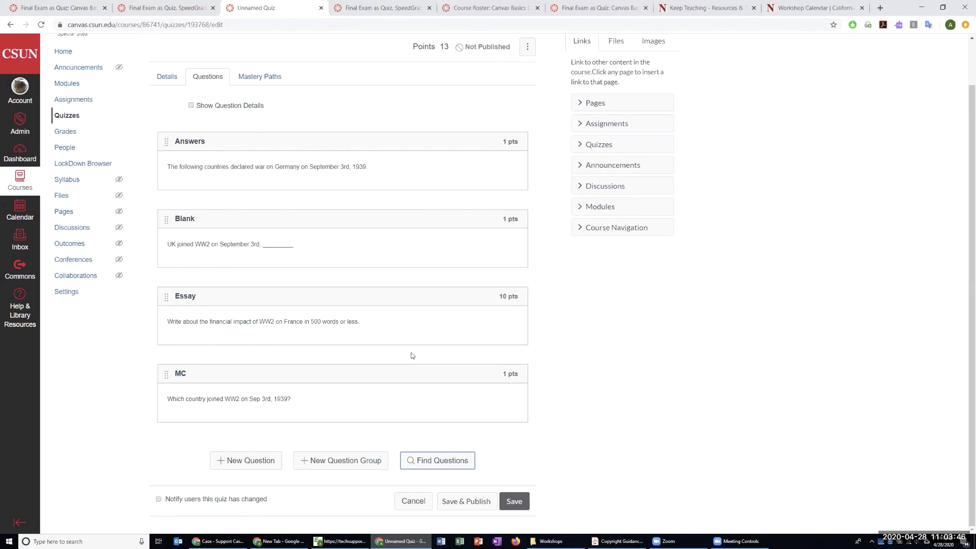
click(165, 76)
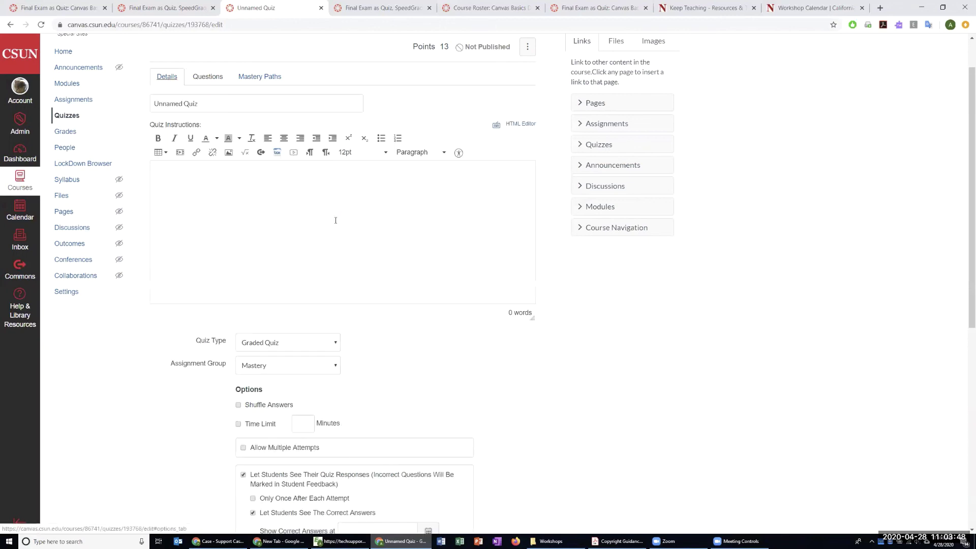
scroll(188, 216, down, 5)
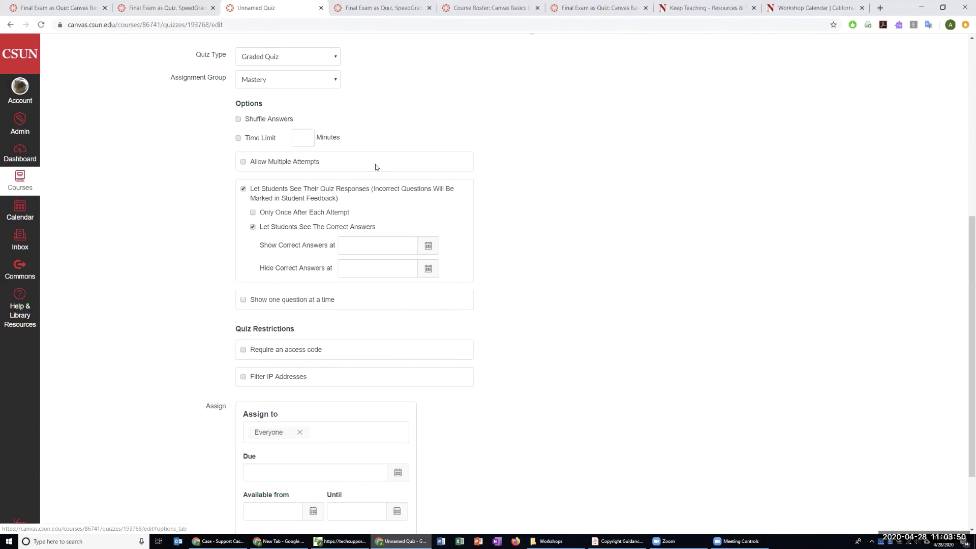
scroll(577, 449, down, 2)
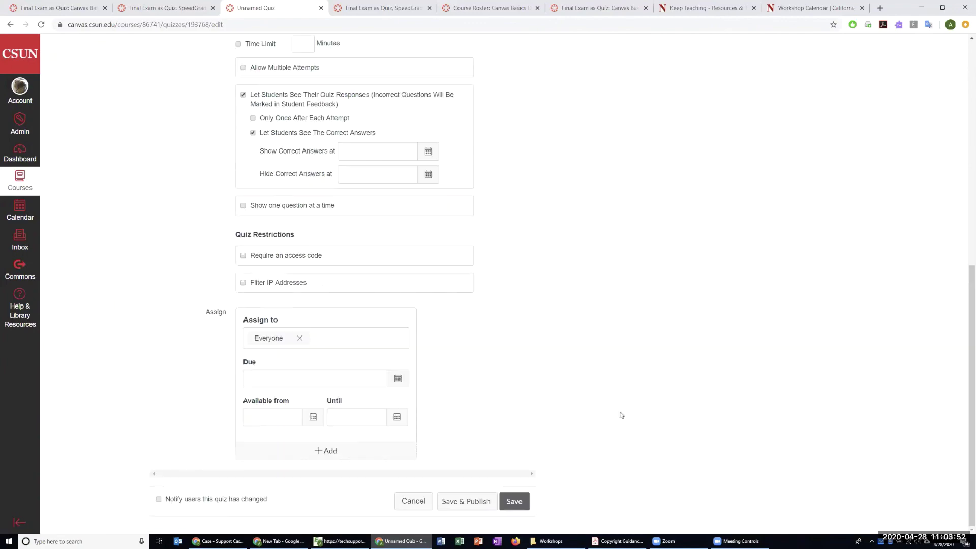
scroll(630, 417, up, 8)
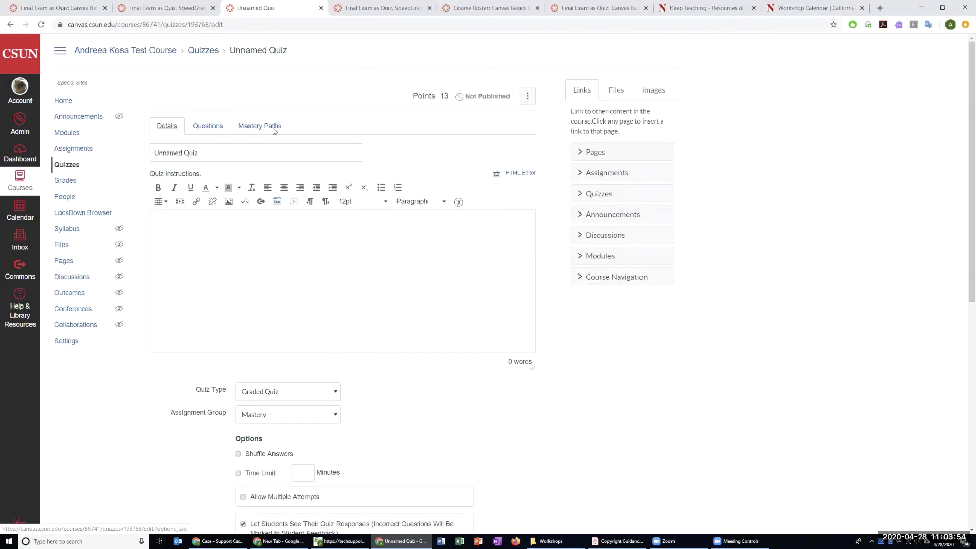
click(207, 126)
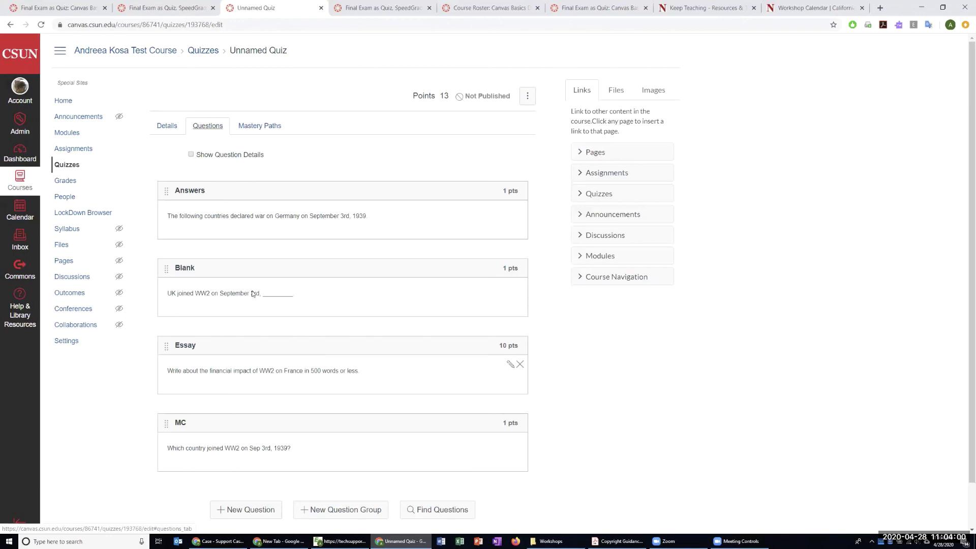
scroll(433, 518, down, 1)
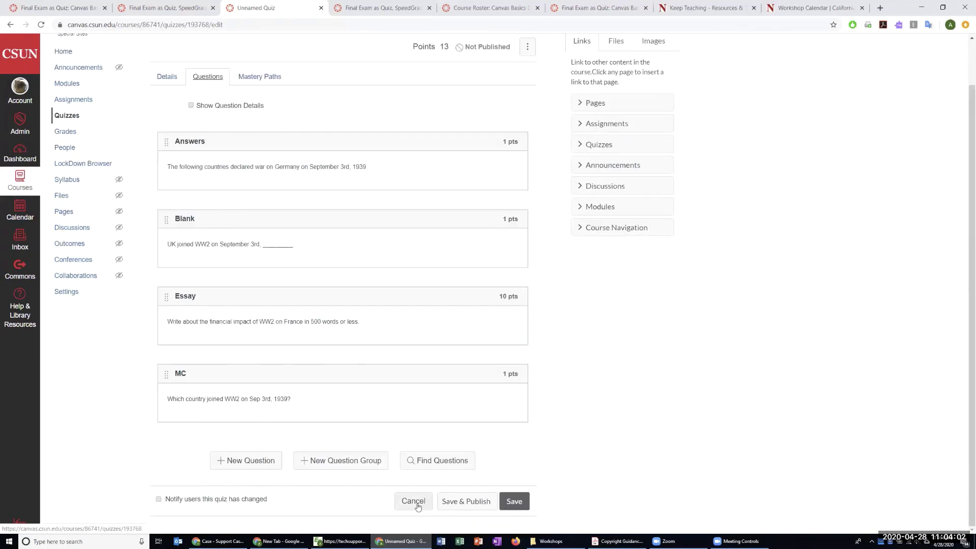
click(413, 501)
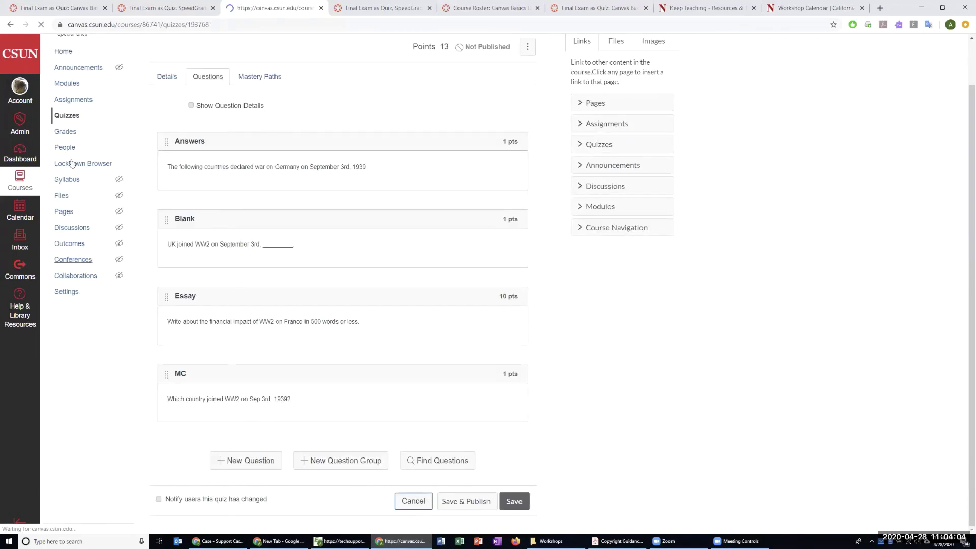
Open Final Exam as Quiz from the test course's quiz list and unpublish it.
click(75, 173)
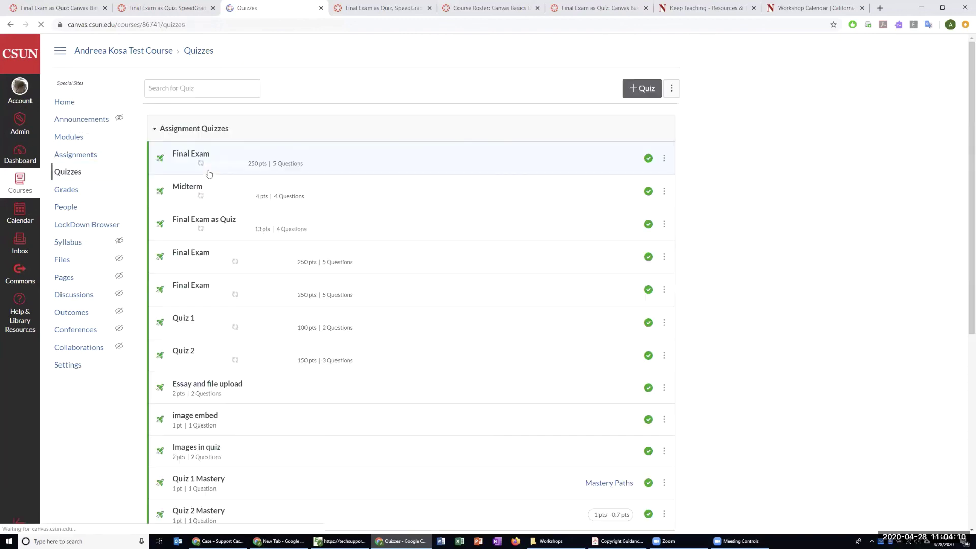
click(357, 232)
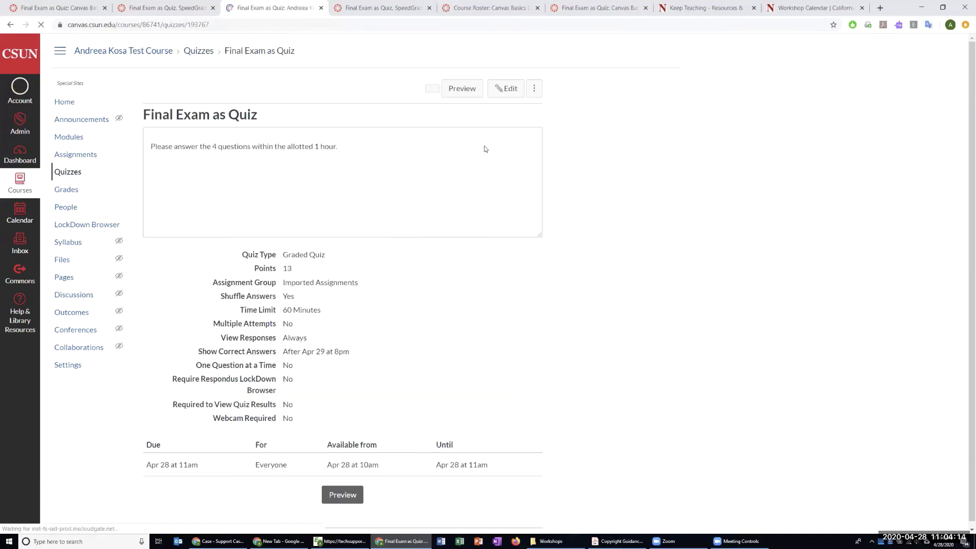
click(407, 88)
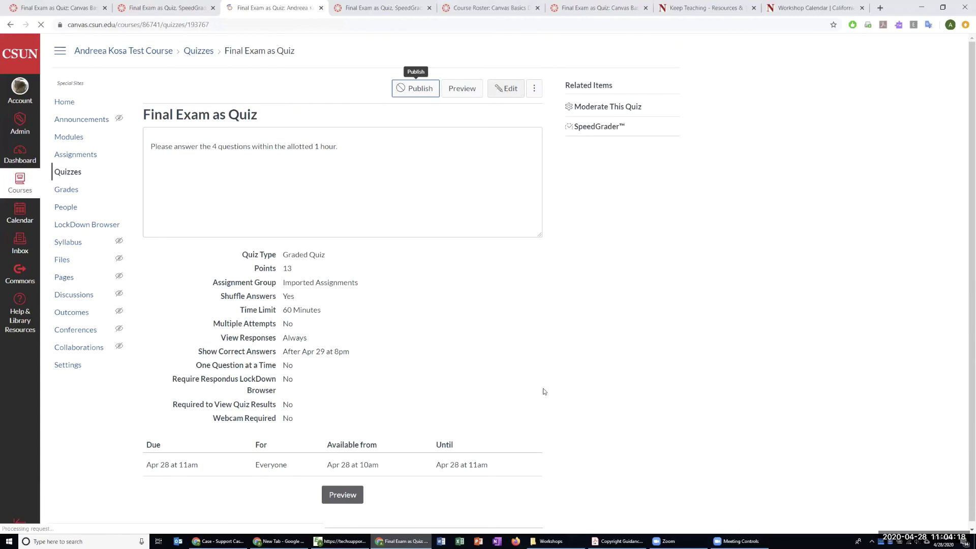
Edit the questions of Final Exam as Quiz and start a new question named Essay 2 of type Essay Question.
click(498, 91)
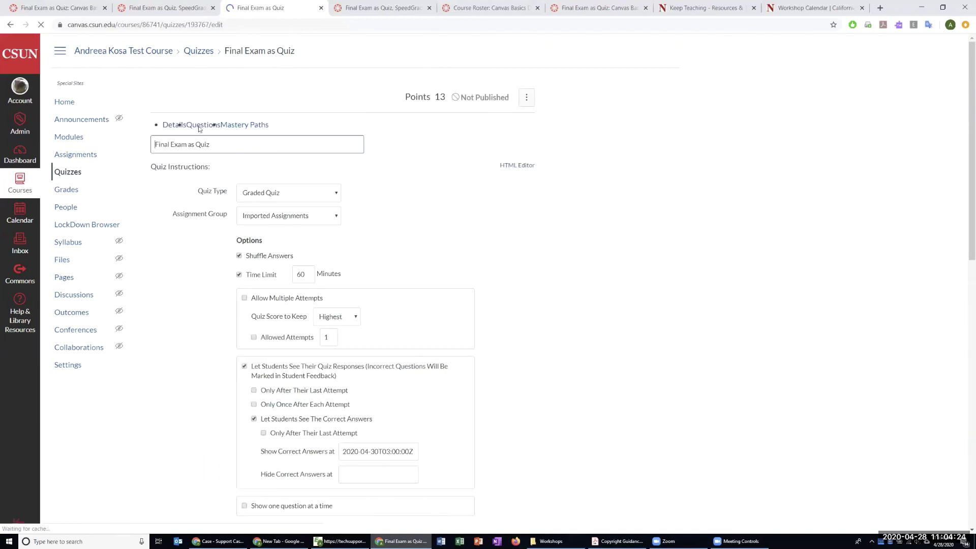
click(198, 128)
scroll(629, 357, down, 2)
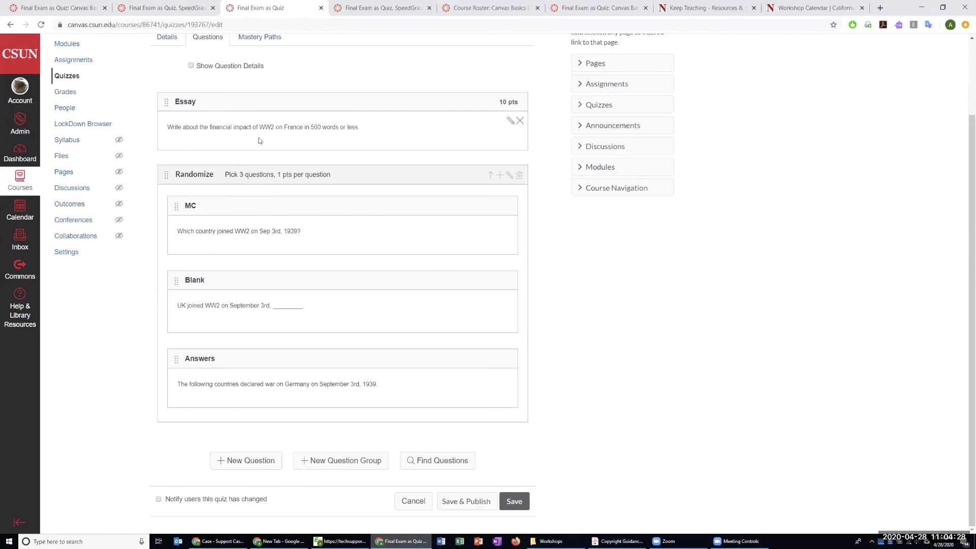
click(244, 460)
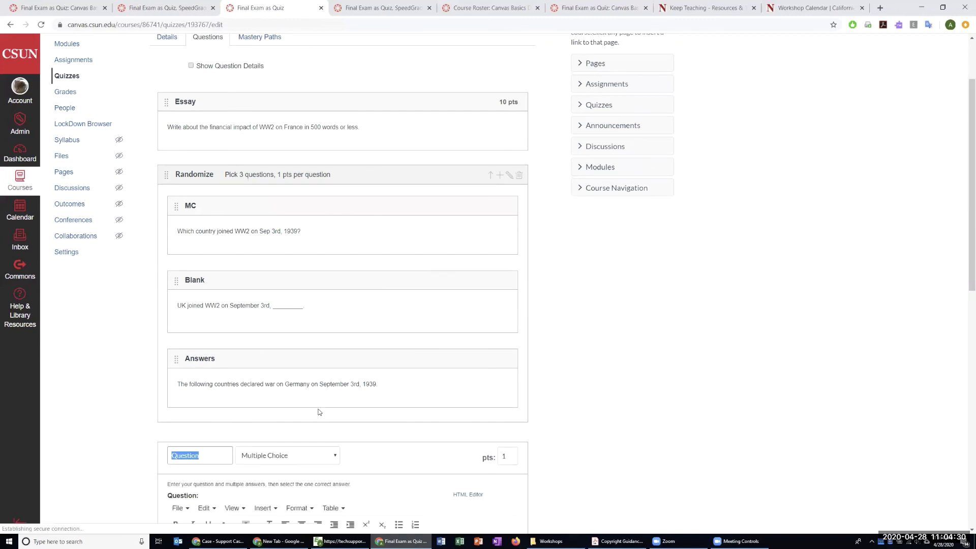
text(Essay 2)
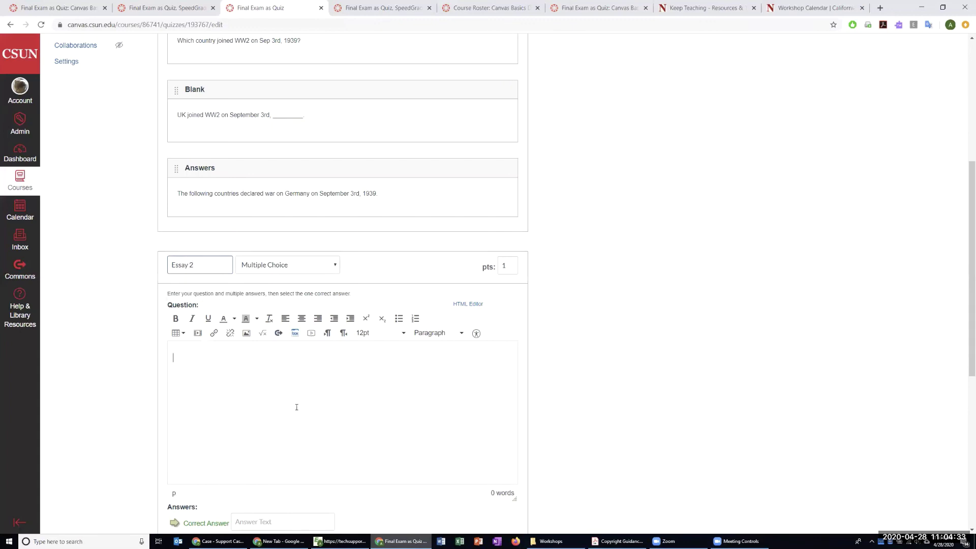
click(280, 266)
click(277, 356)
click(250, 372)
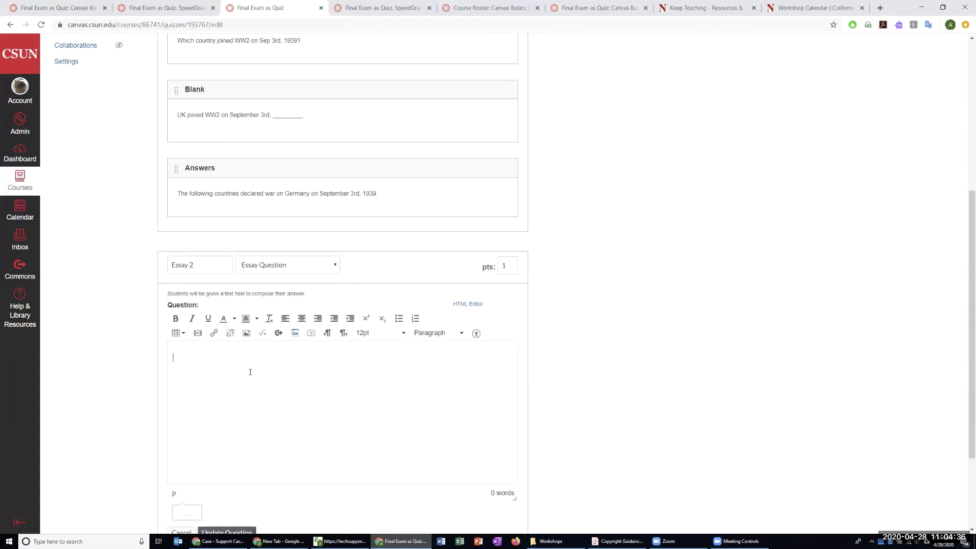
Enter "Extra question for section 2" as the Essay 2 question text and update the question.
text(Q)
text(xtra question for )
text(section 2)
scroll(266, 396, down, 3)
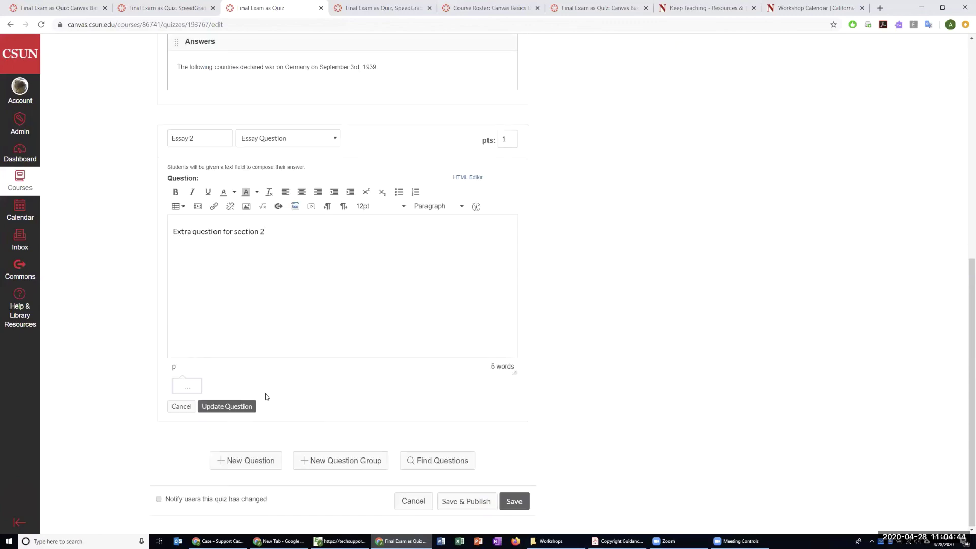
click(238, 407)
Check the quiz's question list including Essay 2, and save and publish the test course quiz.
scroll(464, 316, up, 3)
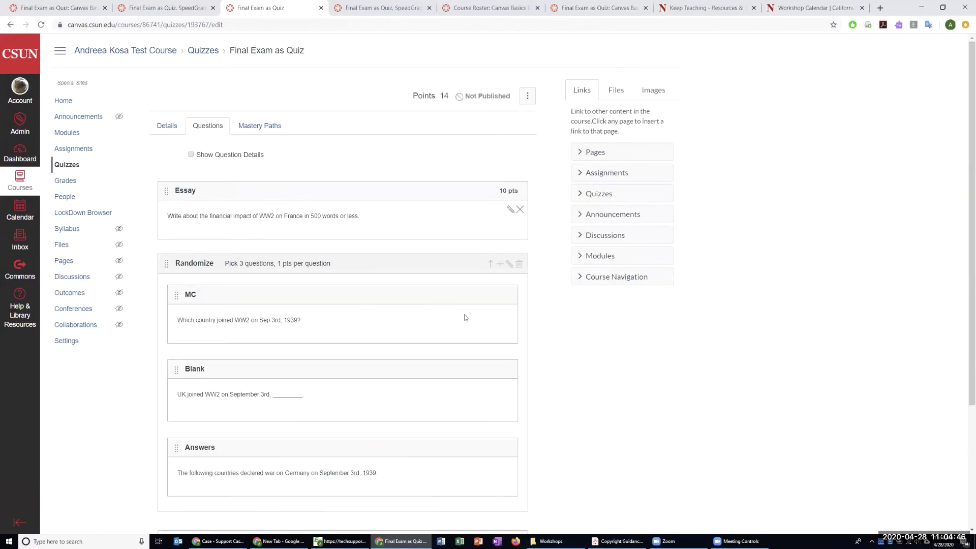
scroll(373, 312, down, 3)
scroll(263, 261, up, 3)
scroll(399, 291, down, 3)
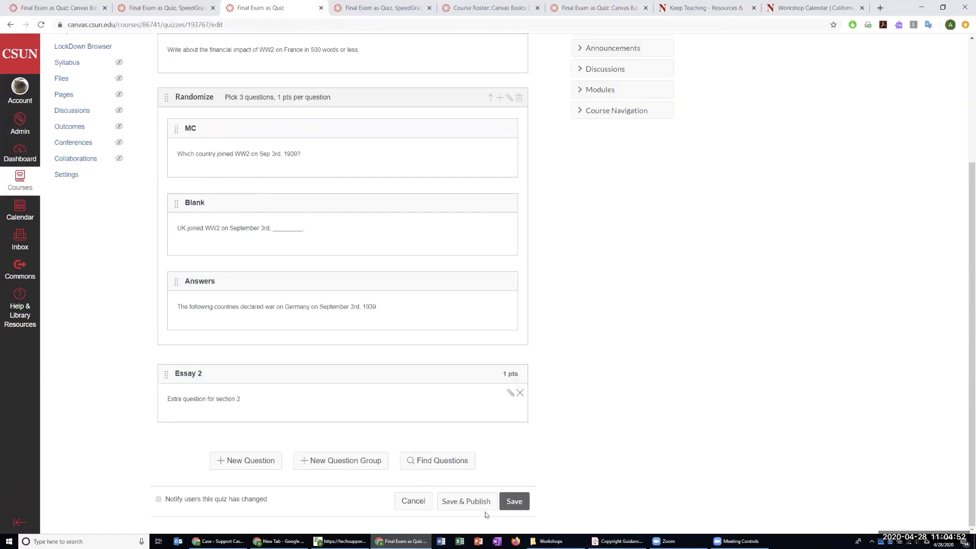
click(466, 501)
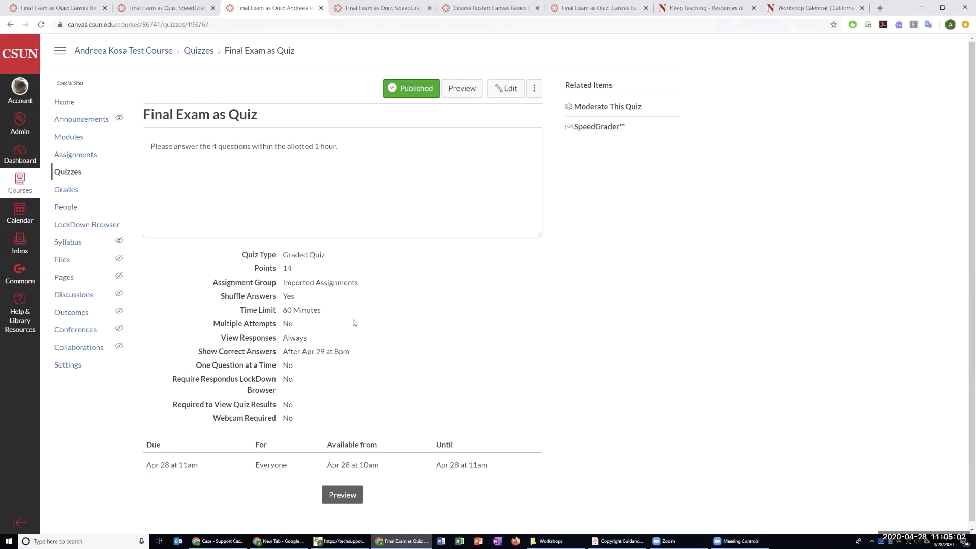
Switch to Final Exam as Quiz in Canvas Basics Demo Course and review its questions in the quiz editor.
key(F5)
key(ctrl+1)
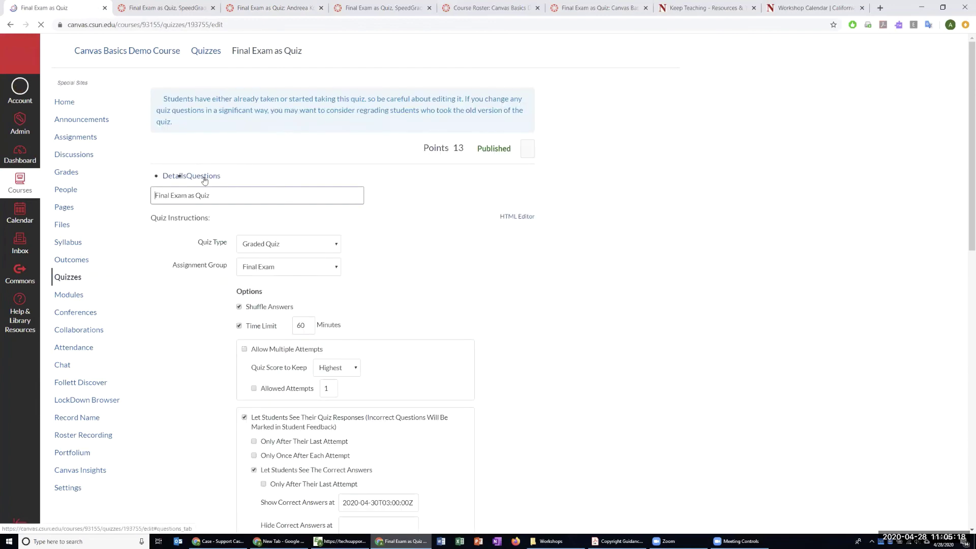
click(208, 178)
scroll(681, 325, down, 3)
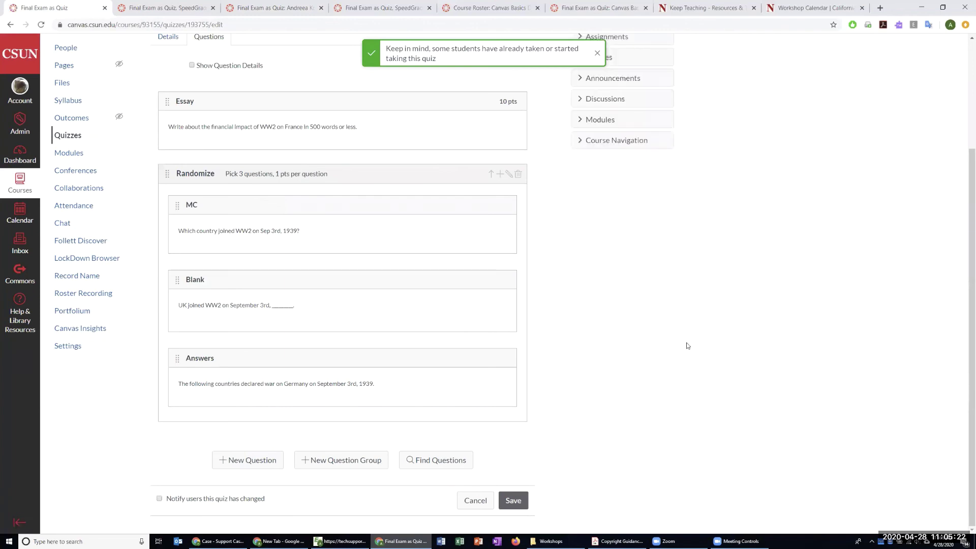
Start a new Multiple Choice question in the quiz and check the General and Embed options for inserting media into its text.
click(259, 456)
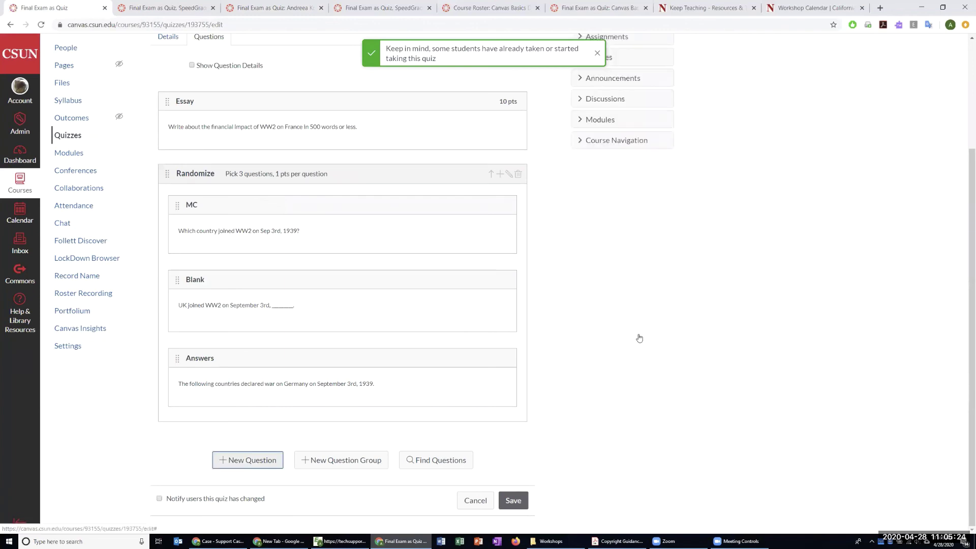
click(318, 338)
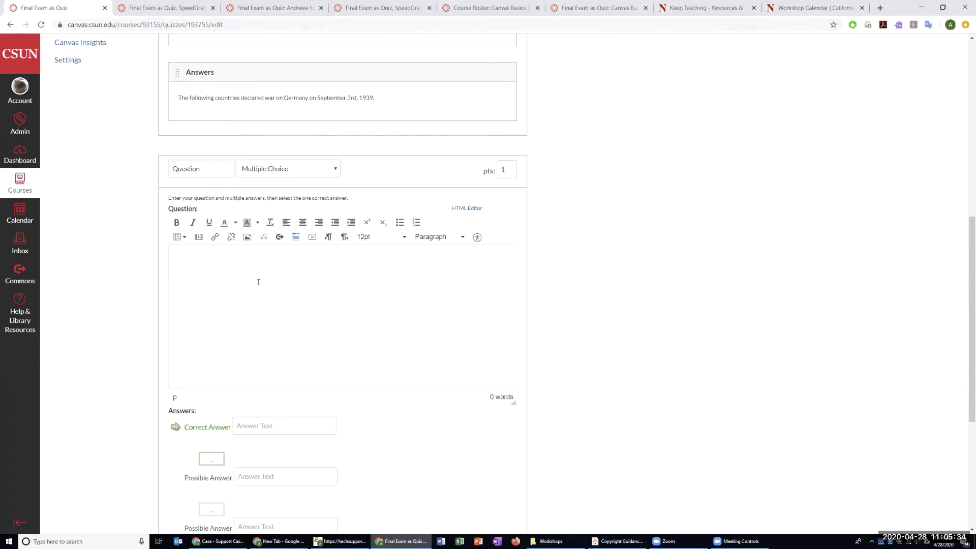
click(198, 238)
click(413, 256)
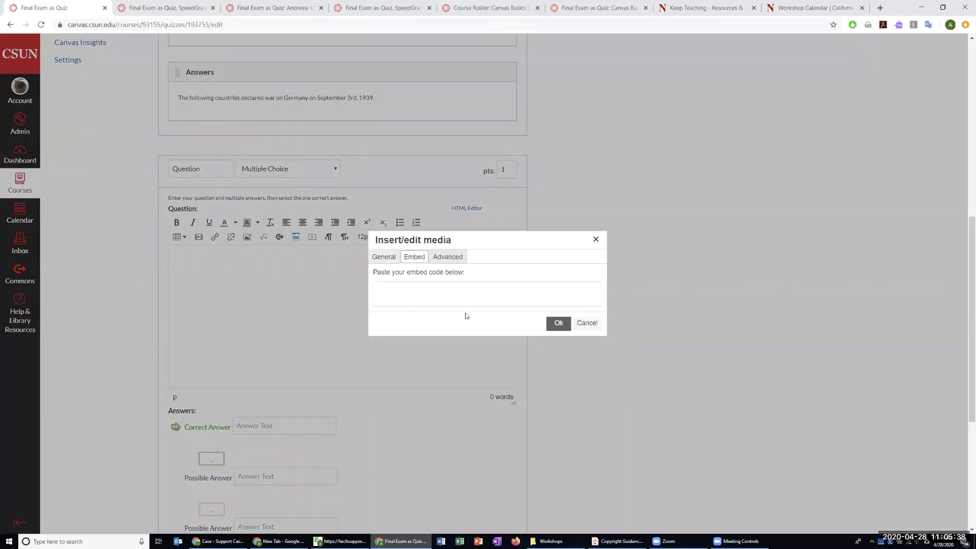
click(398, 290)
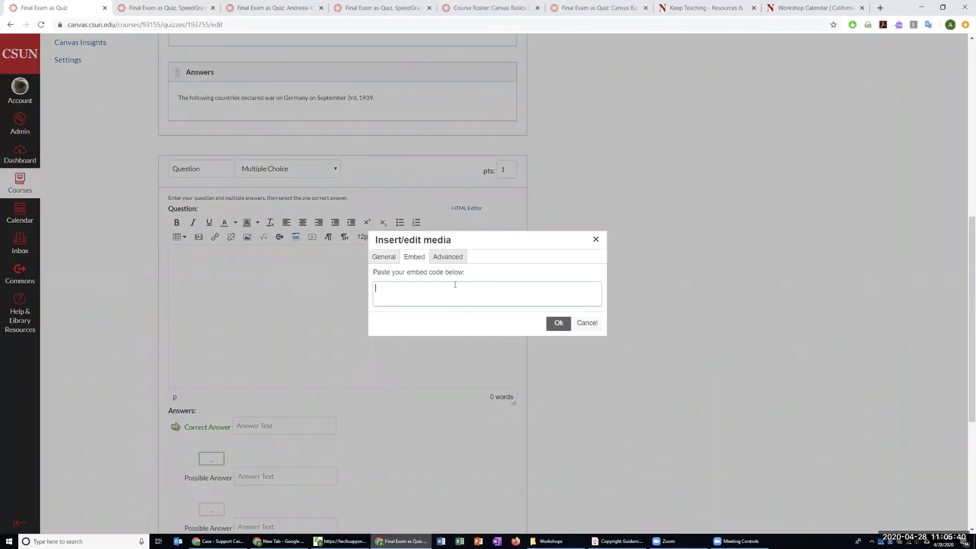
click(385, 257)
click(436, 261)
click(414, 257)
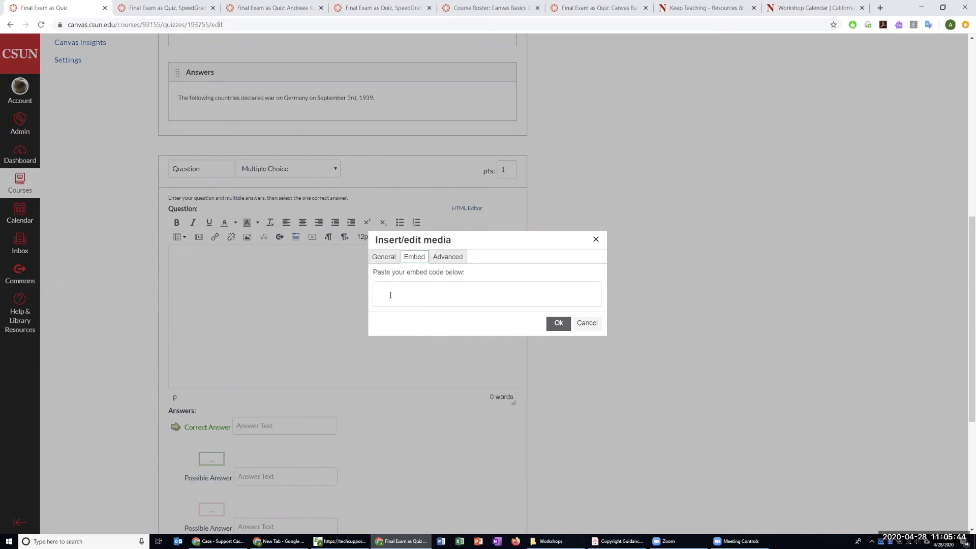
click(587, 323)
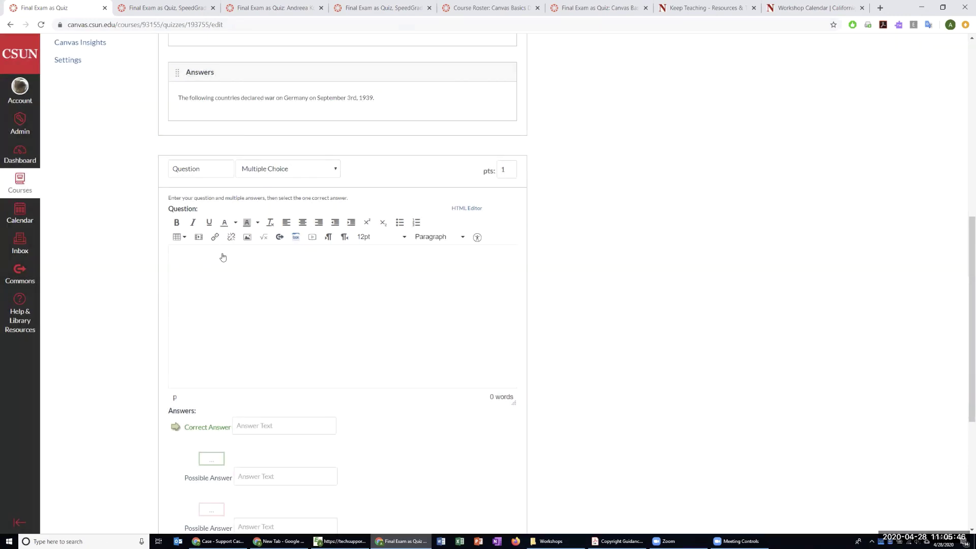
click(215, 236)
click(574, 245)
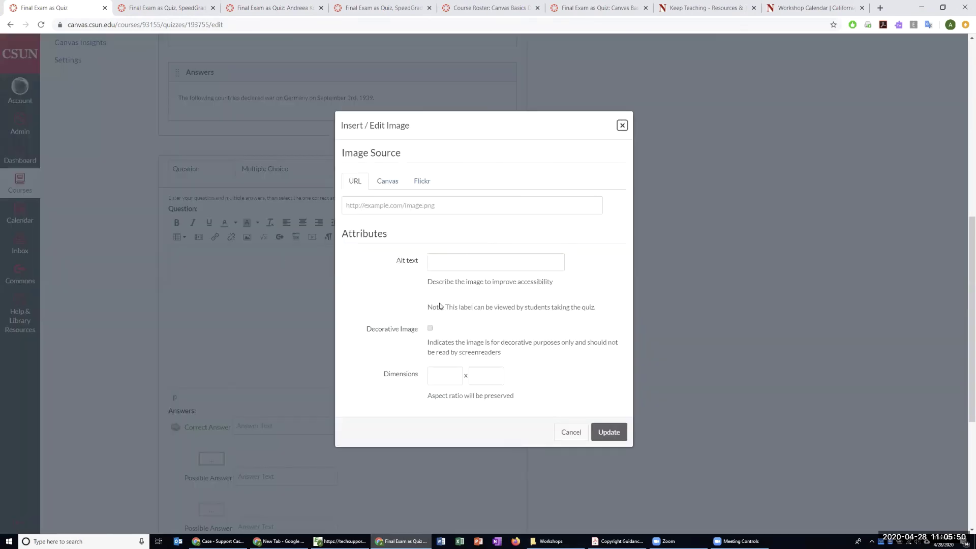
click(623, 125)
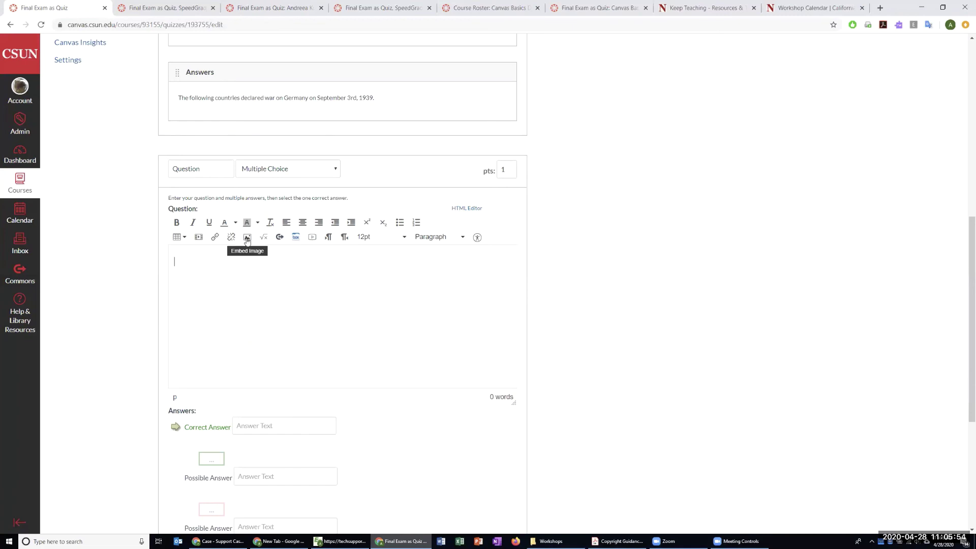
Embed the image turningpoint sub options.PNG from the Canvas My files folder in the new question's text.
click(247, 238)
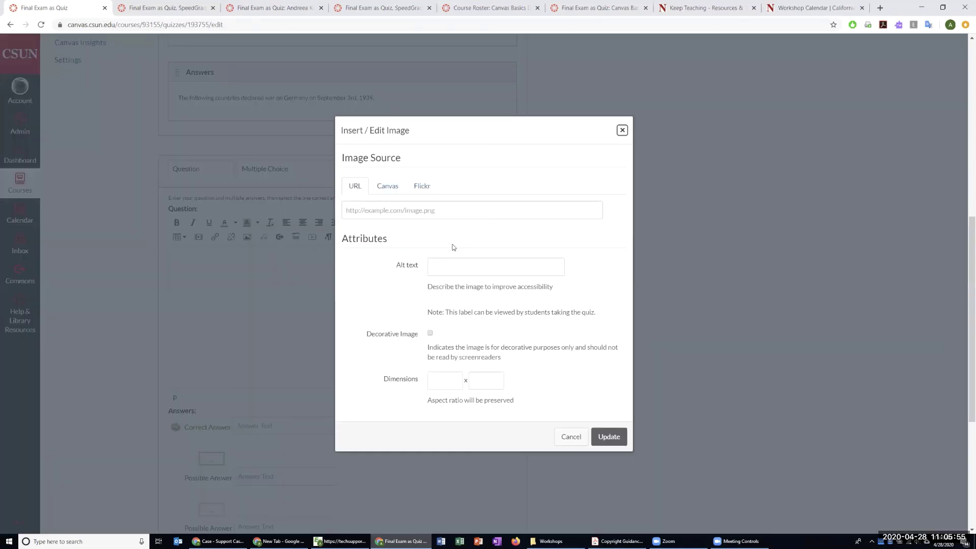
click(380, 189)
click(371, 255)
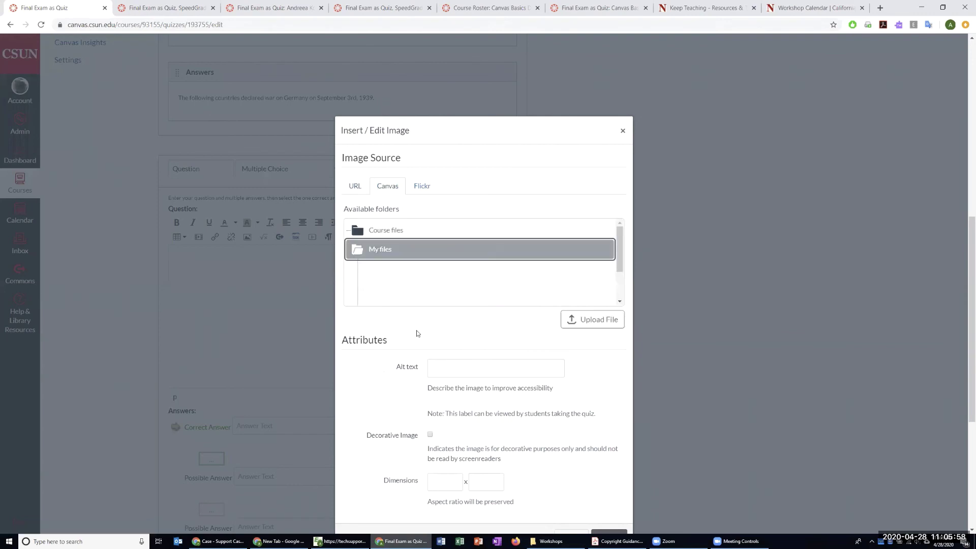
scroll(420, 289, down, 1)
click(422, 295)
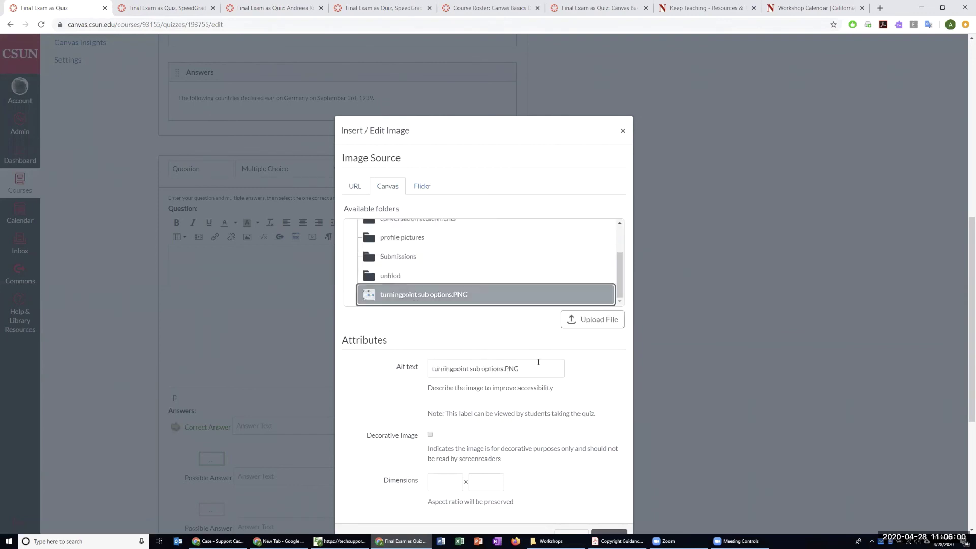
scroll(555, 343, down, 5)
scroll(555, 343, up, 3)
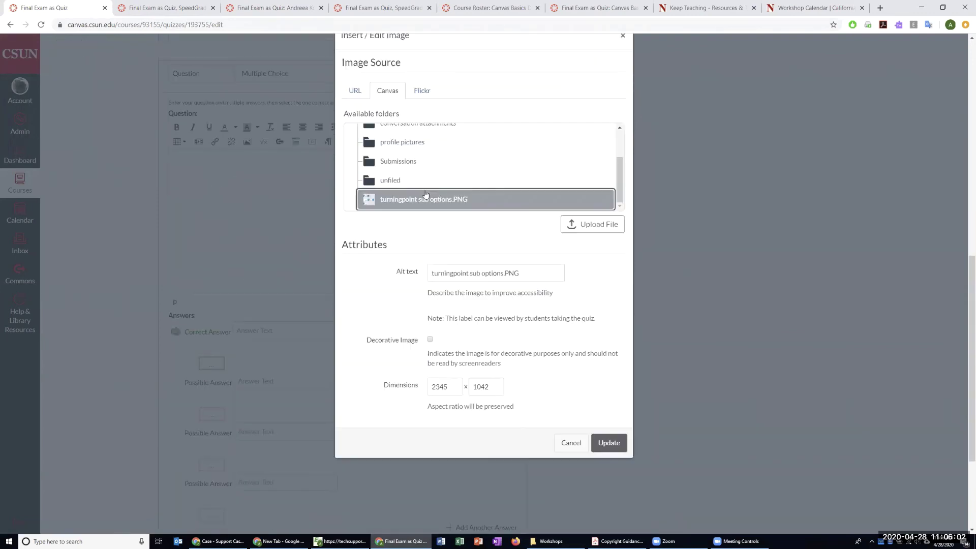
scroll(435, 177, up, 2)
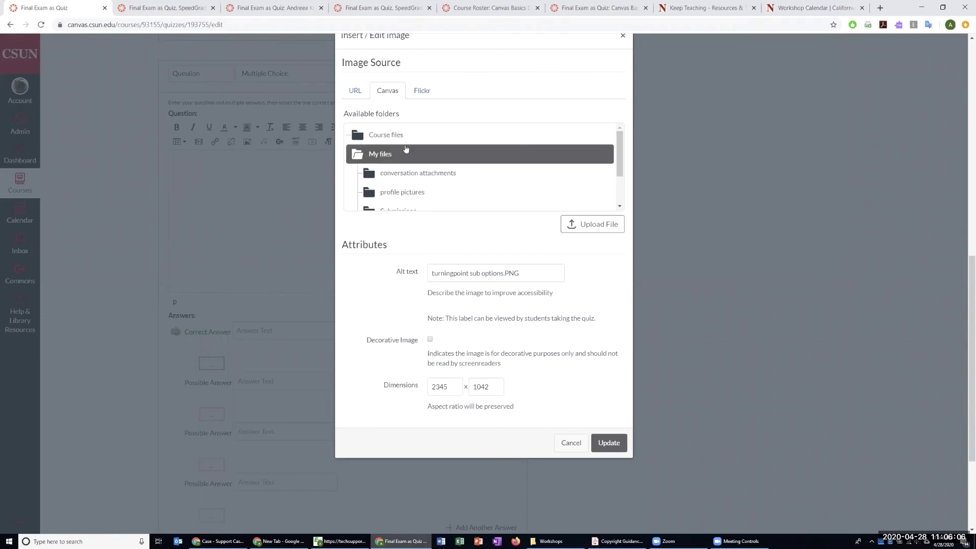
click(380, 155)
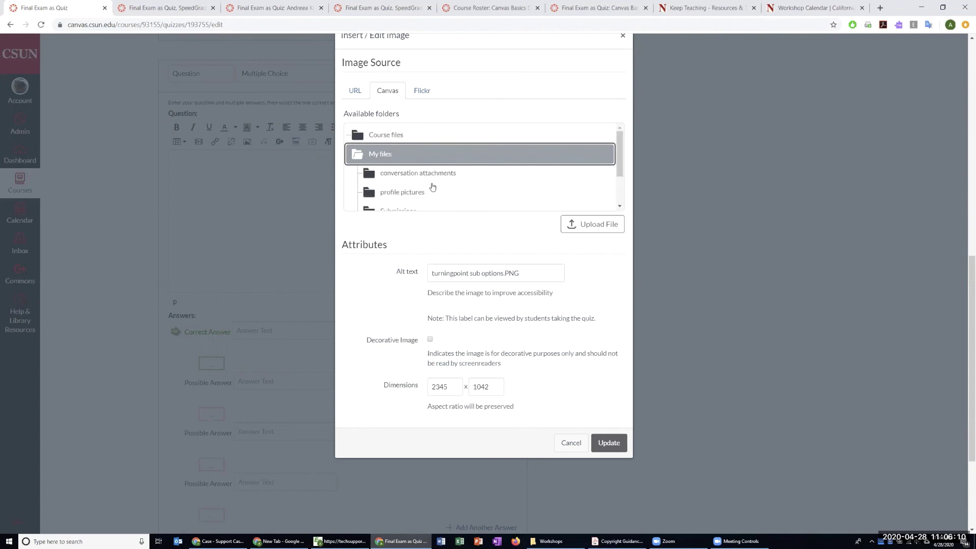
scroll(429, 188, down, 2)
click(406, 201)
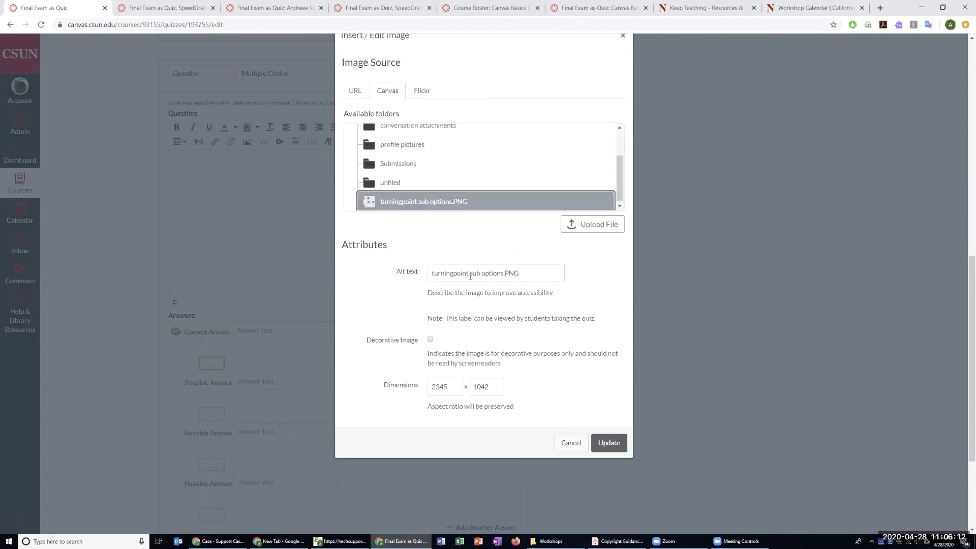
click(595, 440)
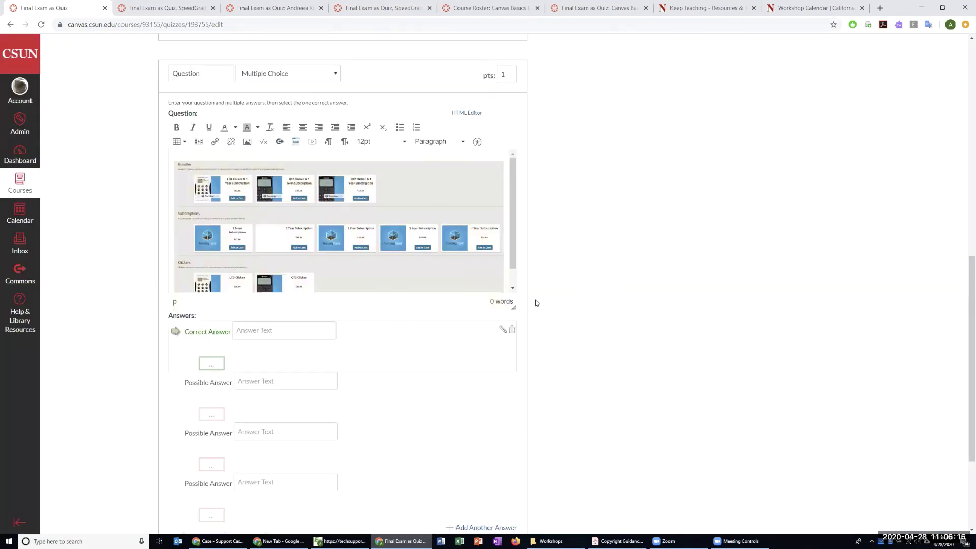
Enlarge the question text area downward to fit the whole embedded image and place the cursor after the image.
drag(513, 305, 513, 429)
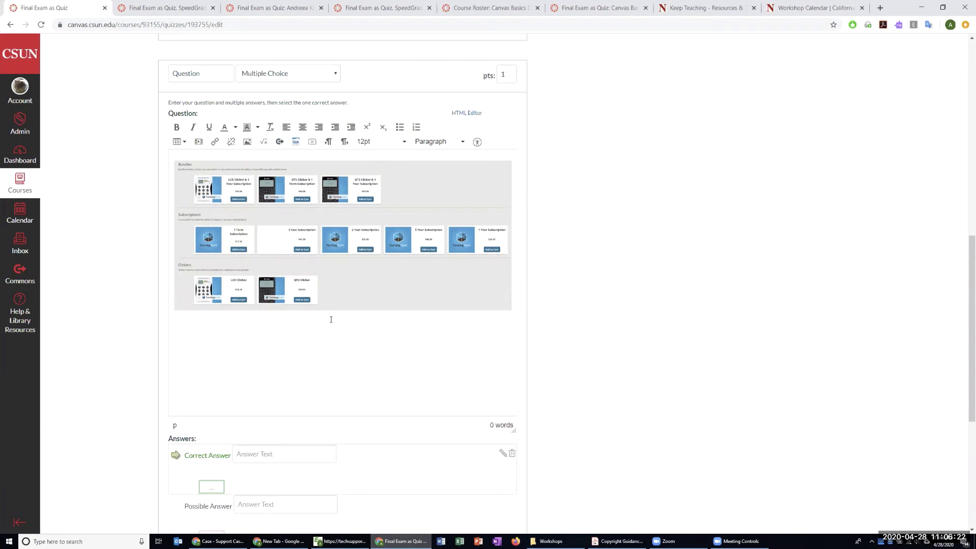
click(399, 256)
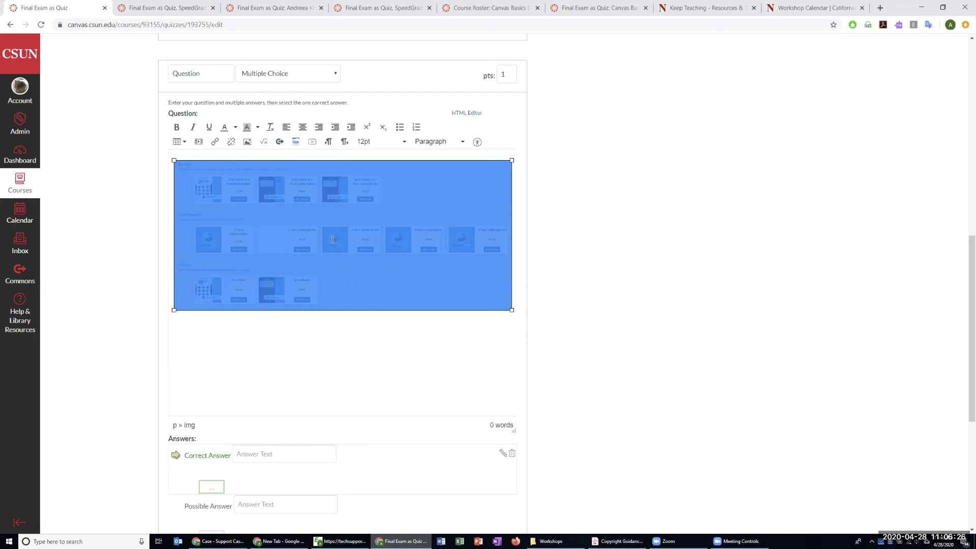
click(199, 322)
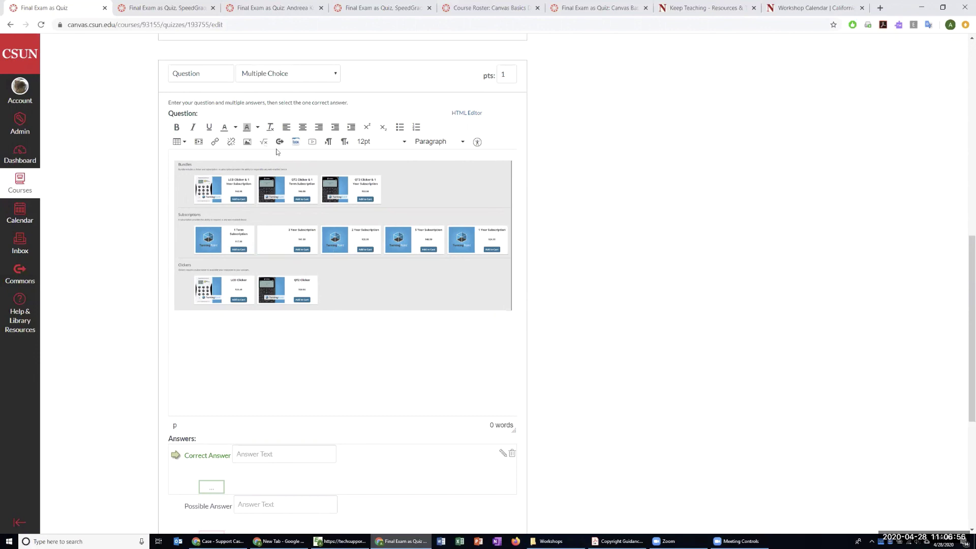
View the equation editor's basic math symbols, close it without inserting anything, and look over the question's answer fields.
click(264, 142)
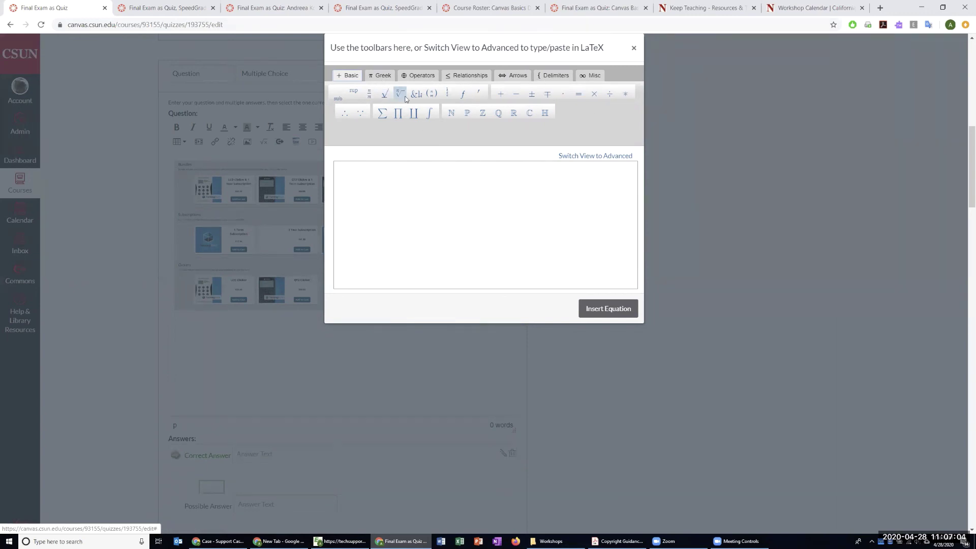
click(633, 48)
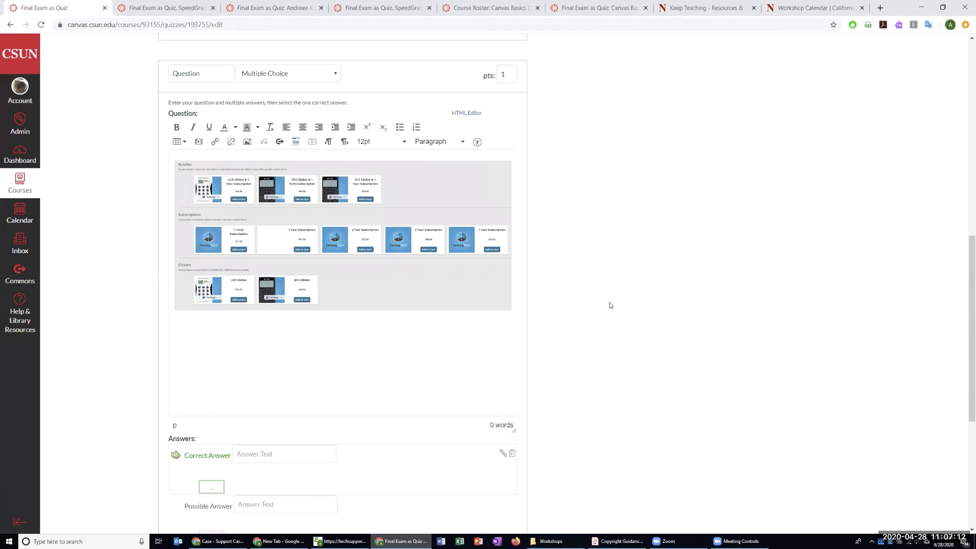
scroll(610, 305, down, 2)
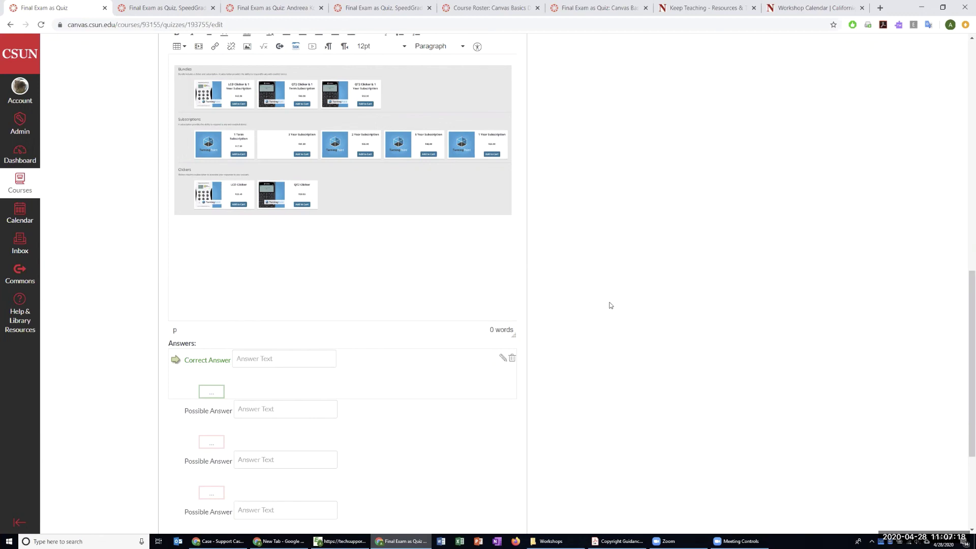
scroll(611, 305, up, 1)
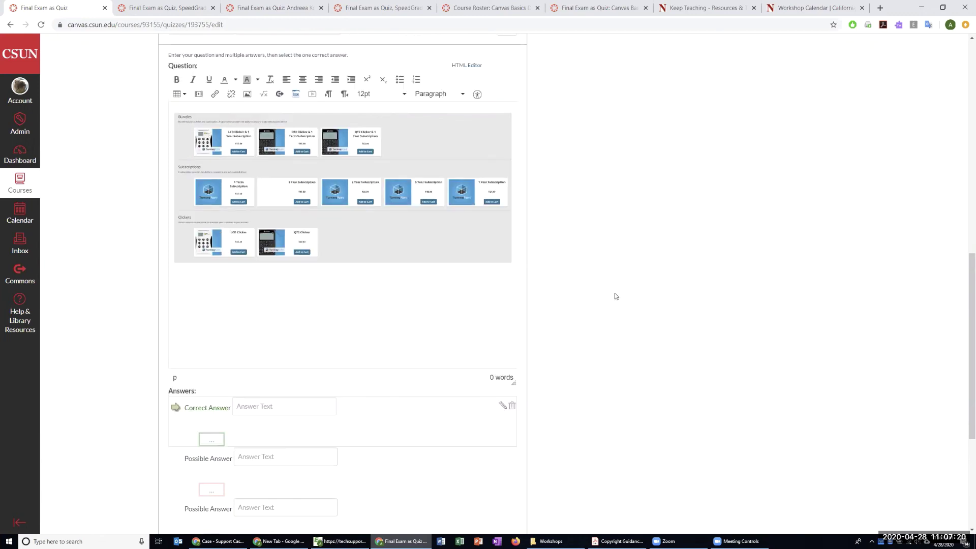
scroll(615, 296, down, 2)
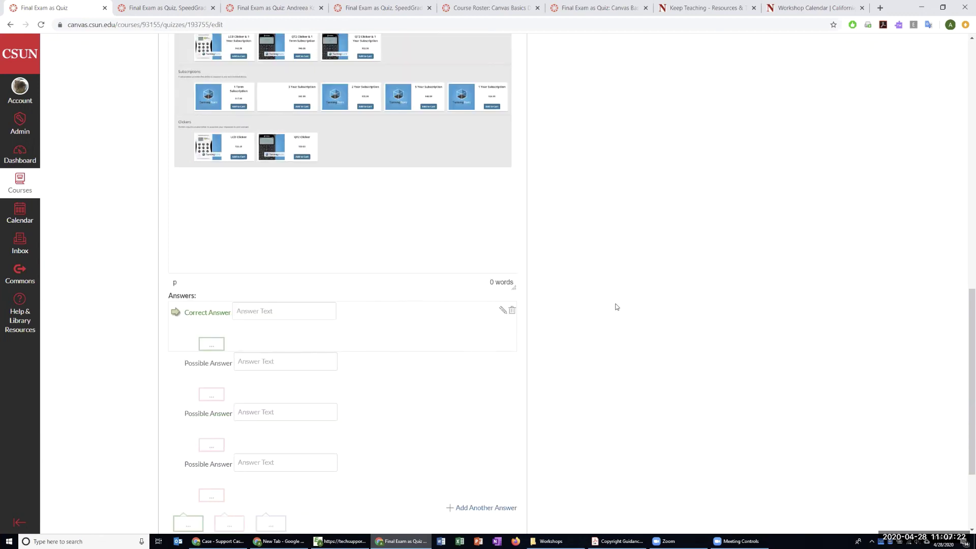